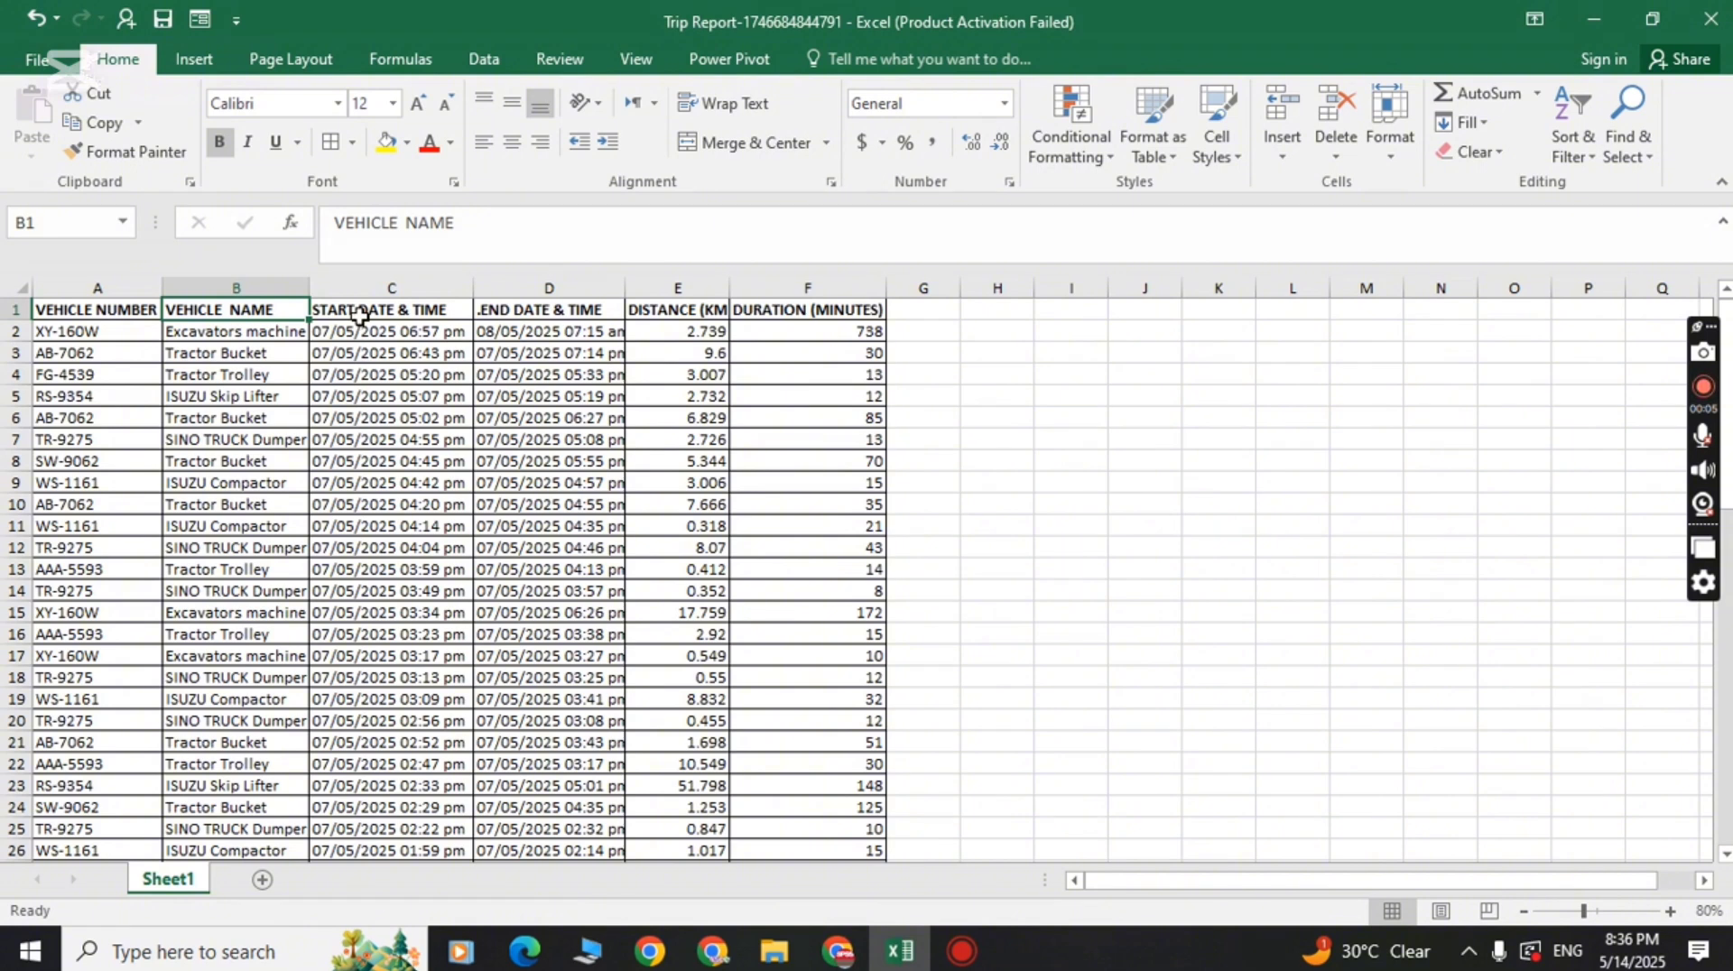
Review the trip report's column headings and its start and end date and time columns.
left_click(360, 315)
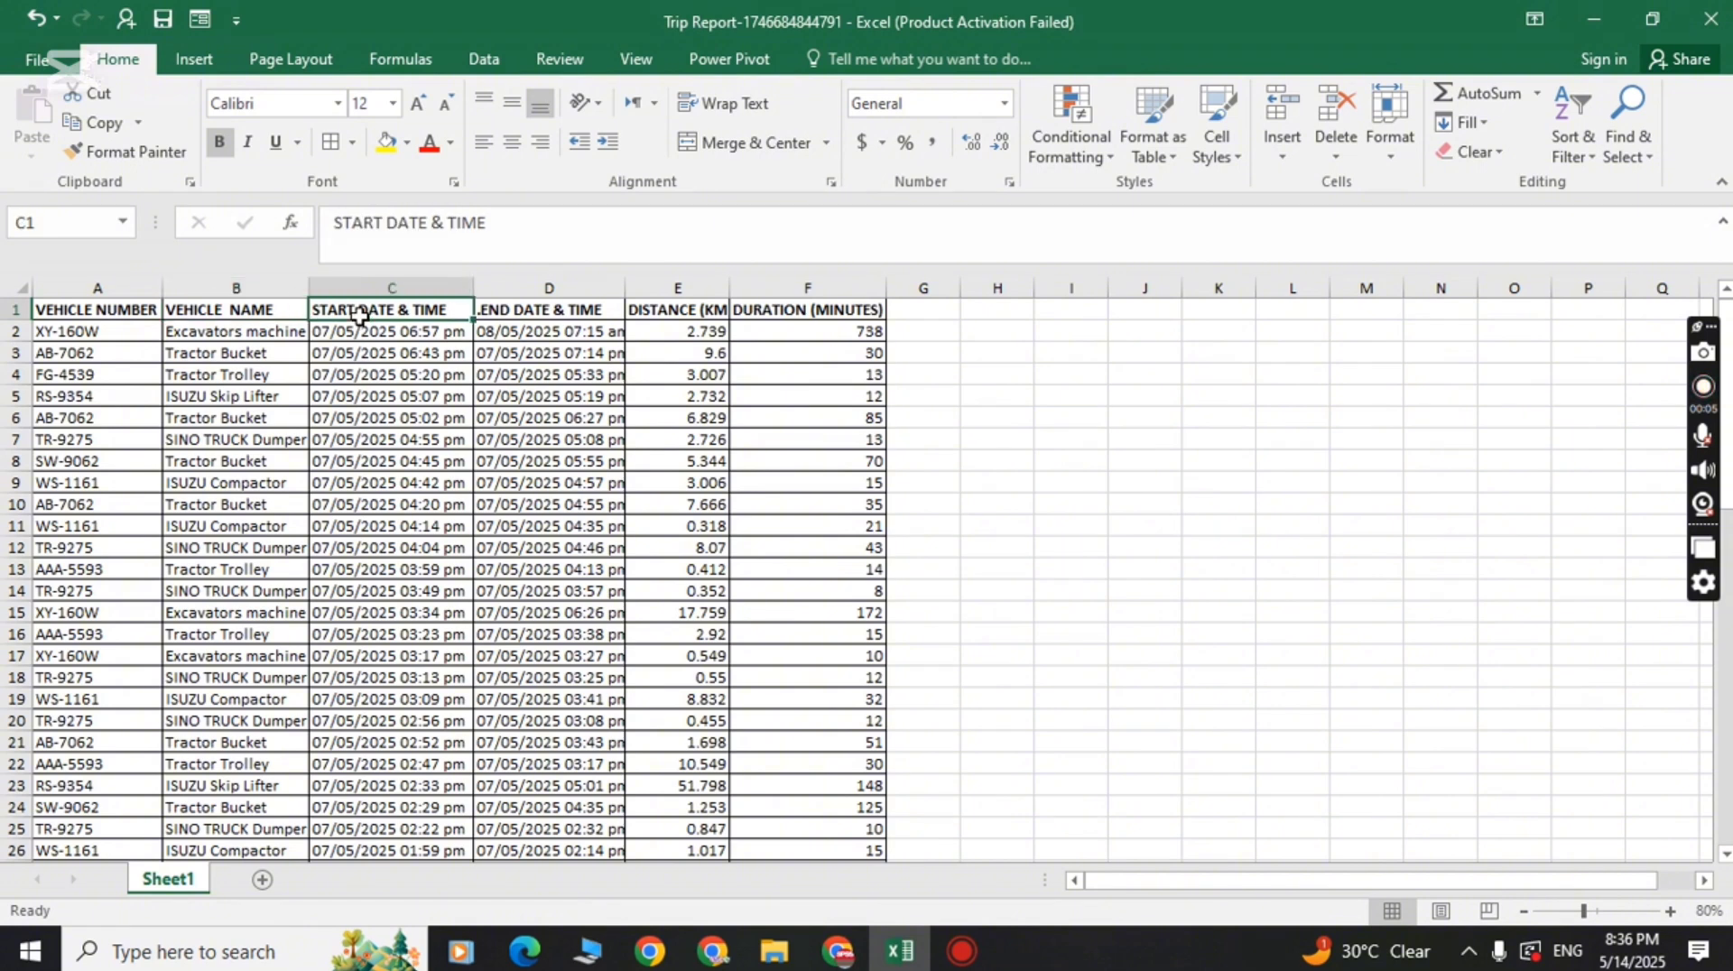
left_click(540, 311)
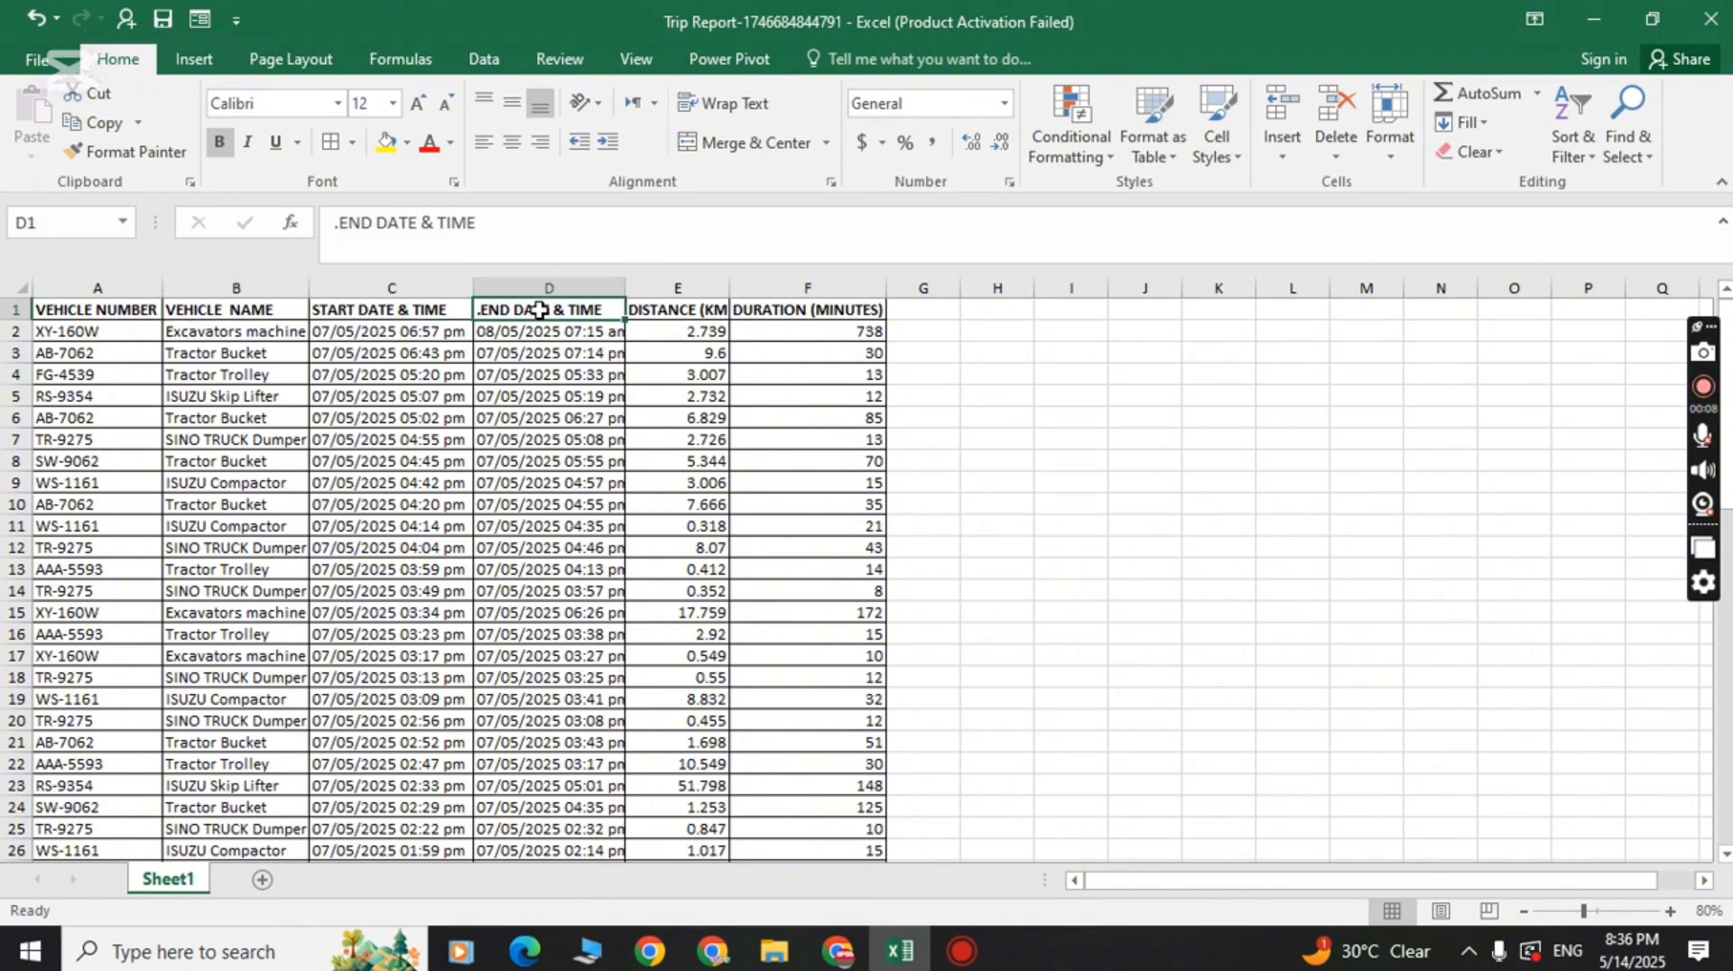
left_click(677, 311)
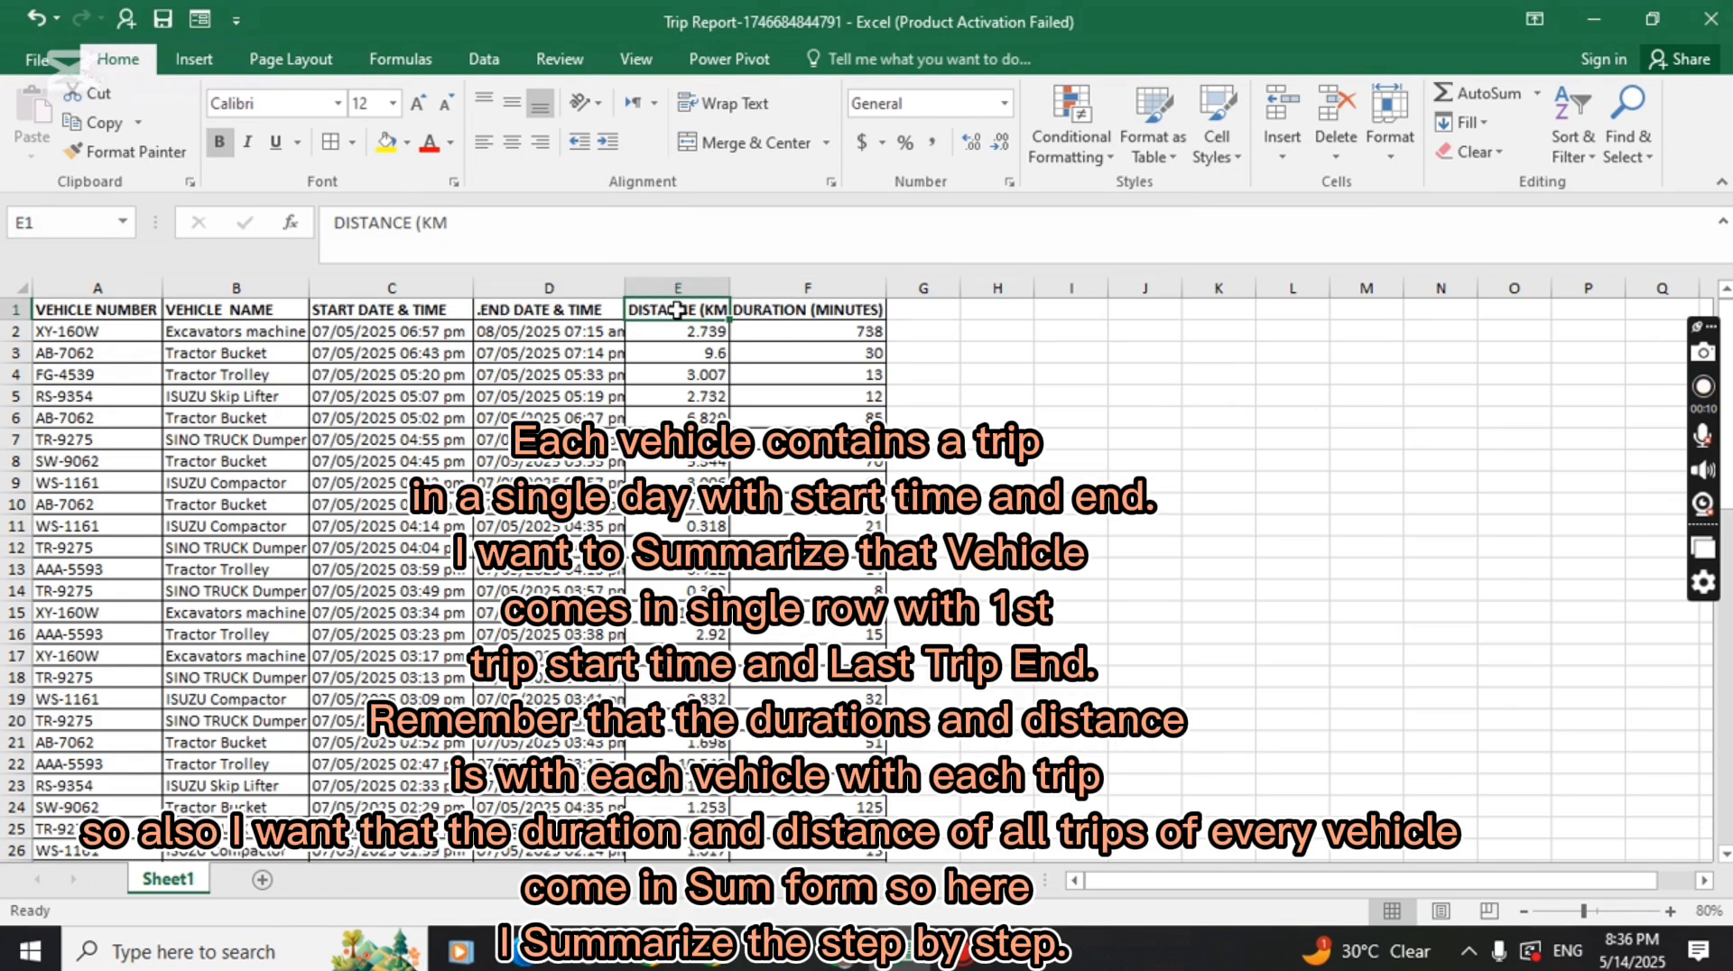
left_click(803, 312)
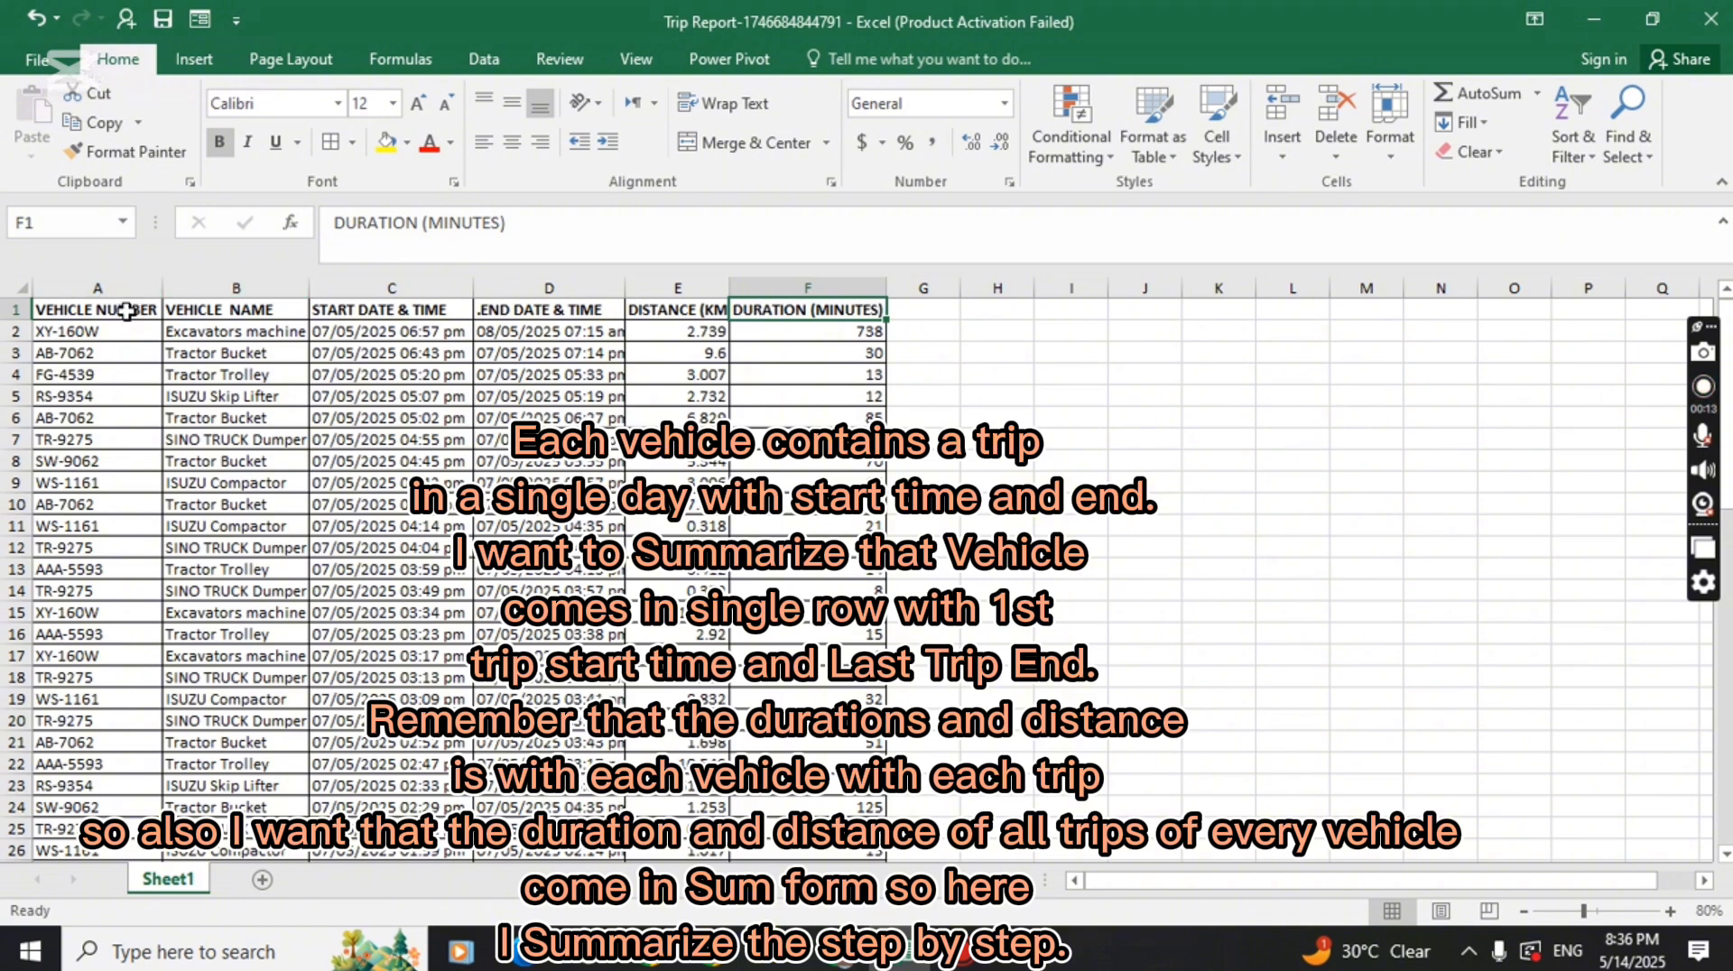
left_click(127, 311)
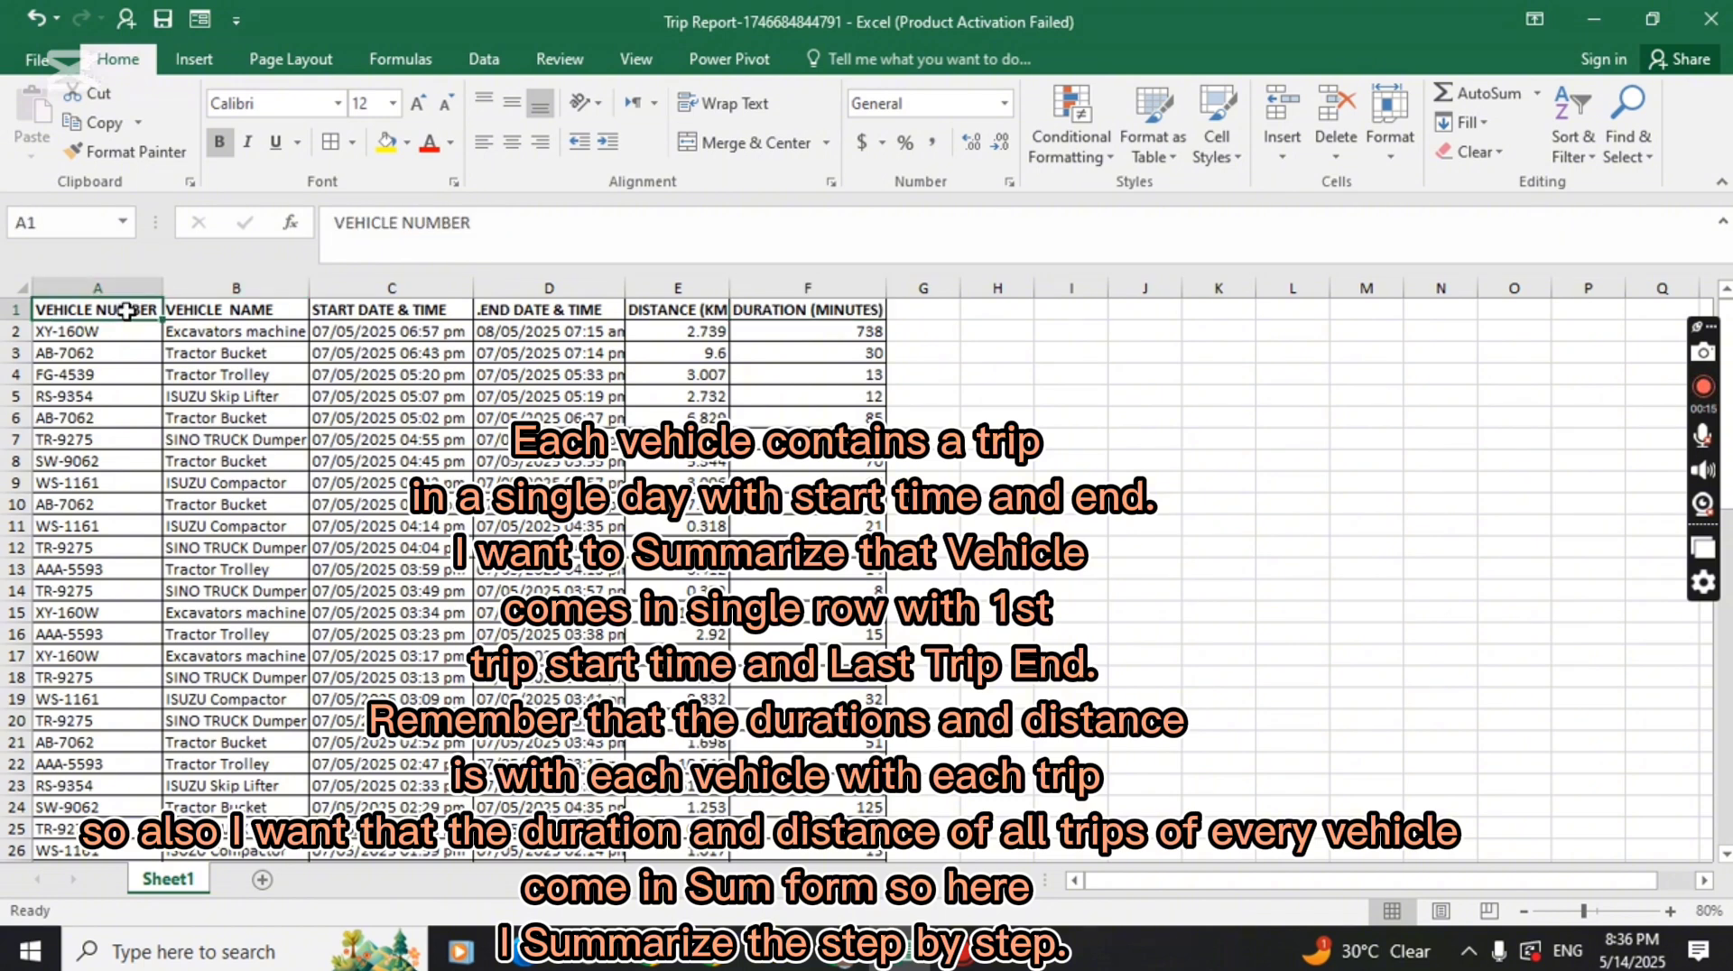
left_click(385, 289)
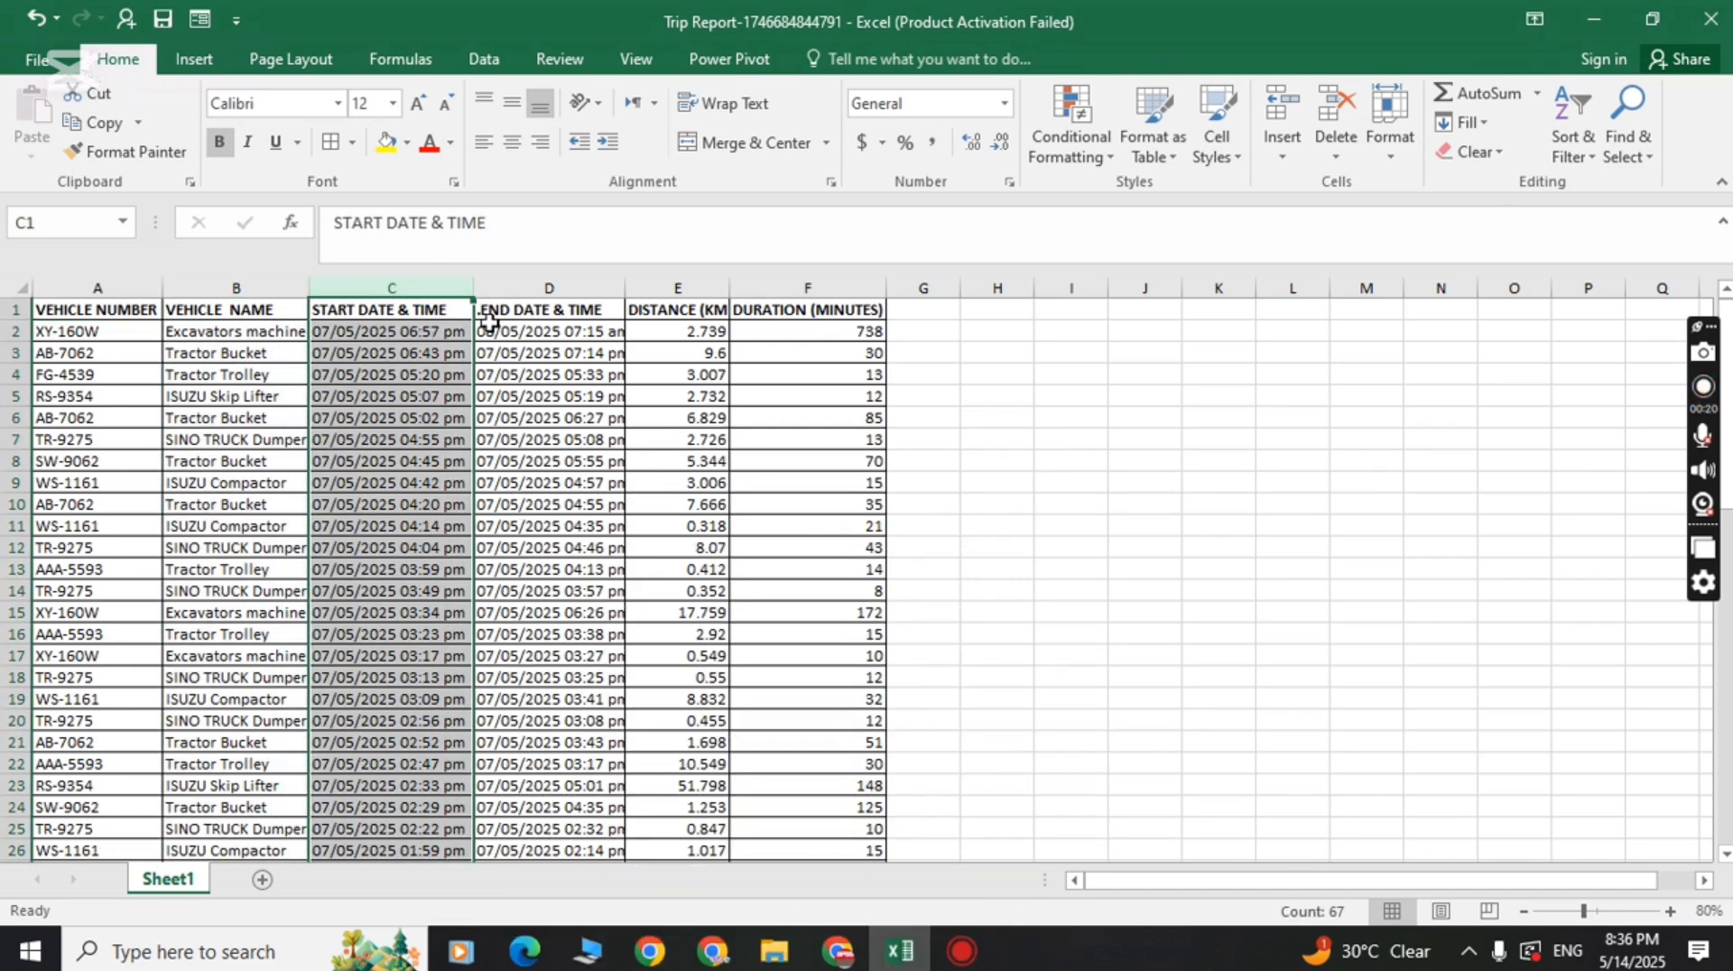
left_click(559, 289)
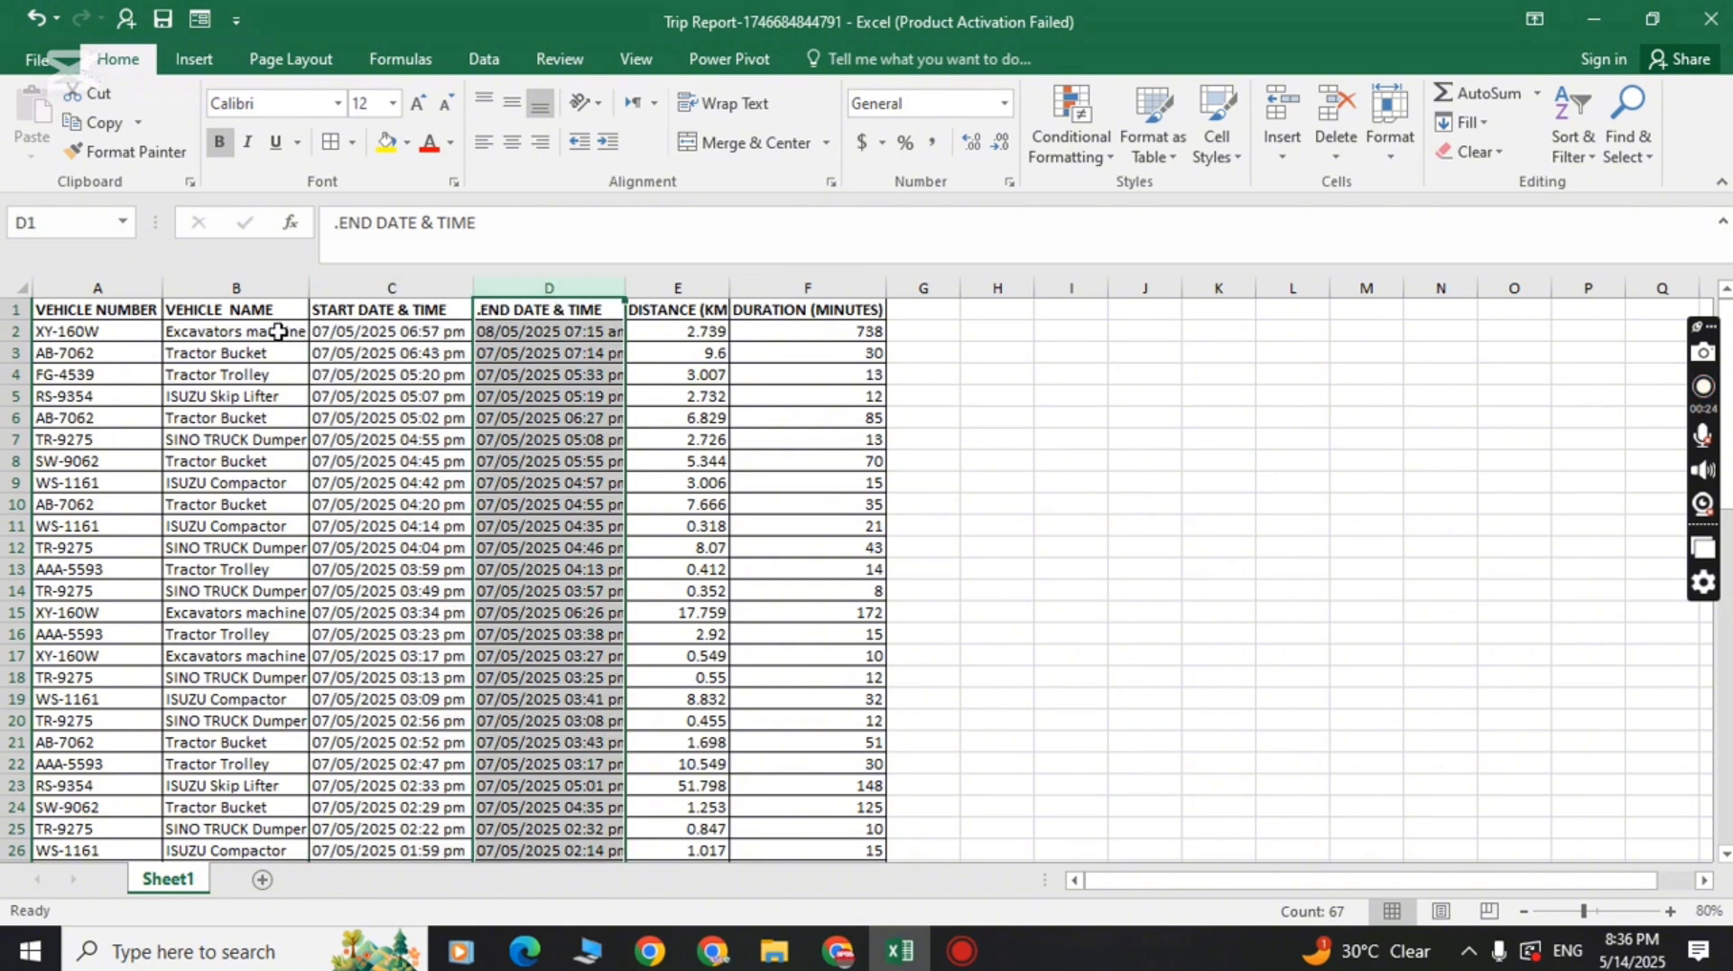
Turn on filtering for the header row of the trip table.
left_click(91, 305)
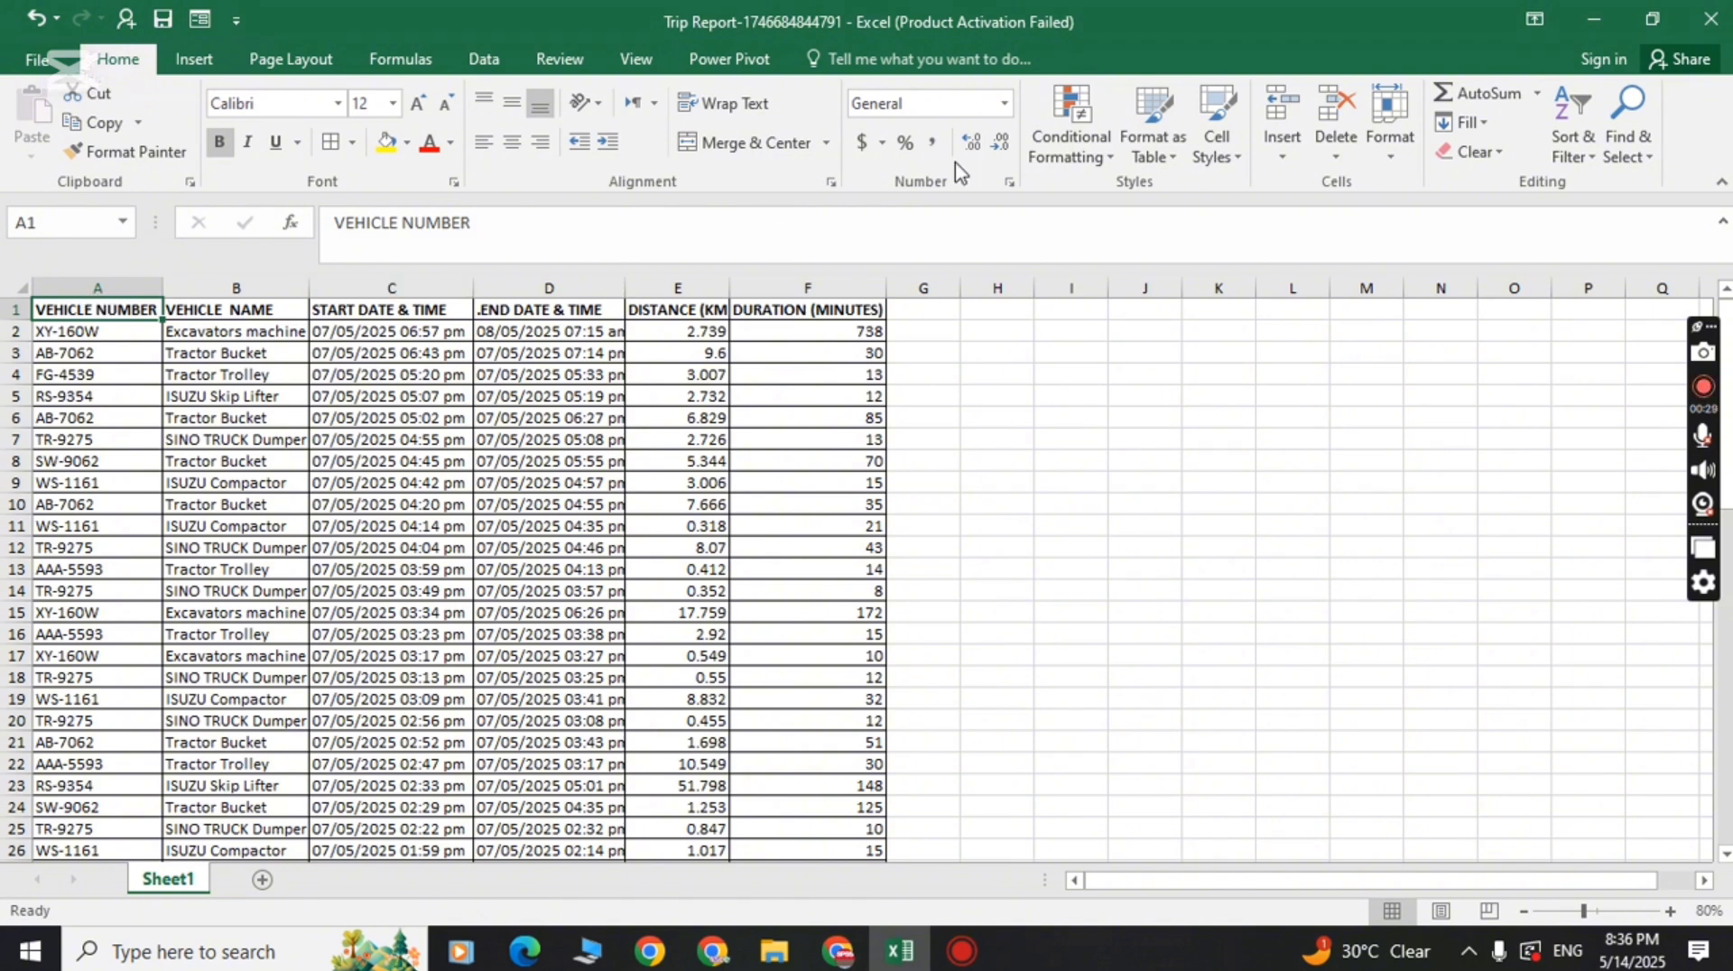
left_click(1591, 159)
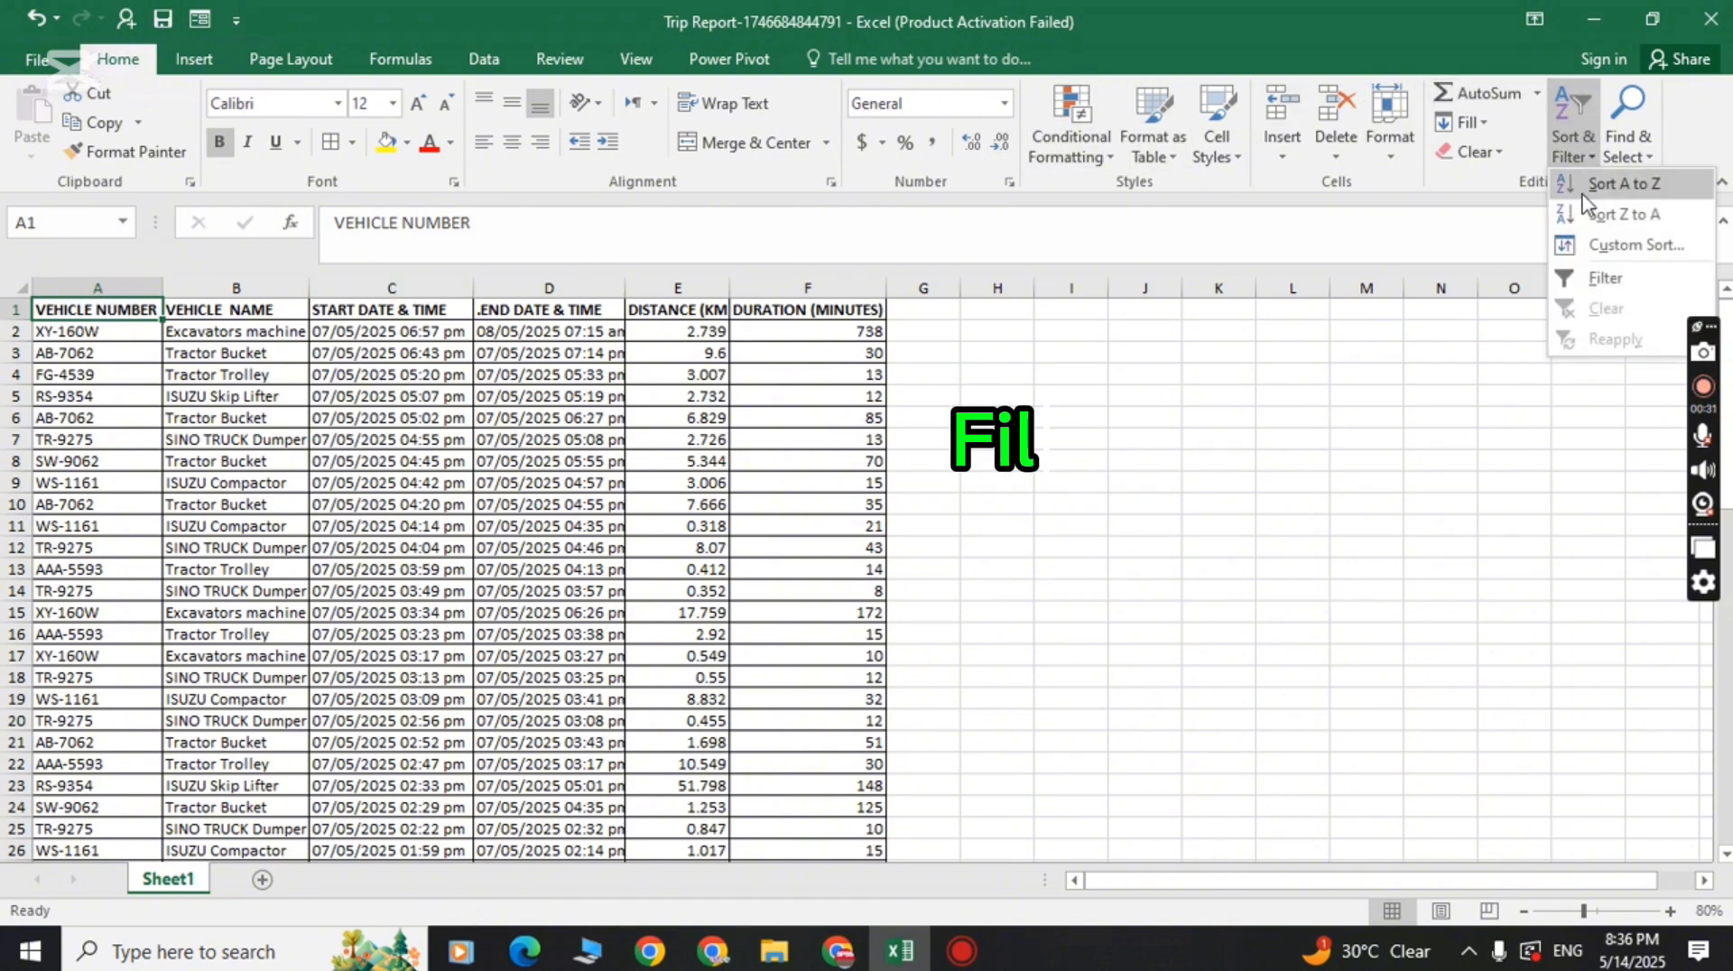
left_click(1583, 287)
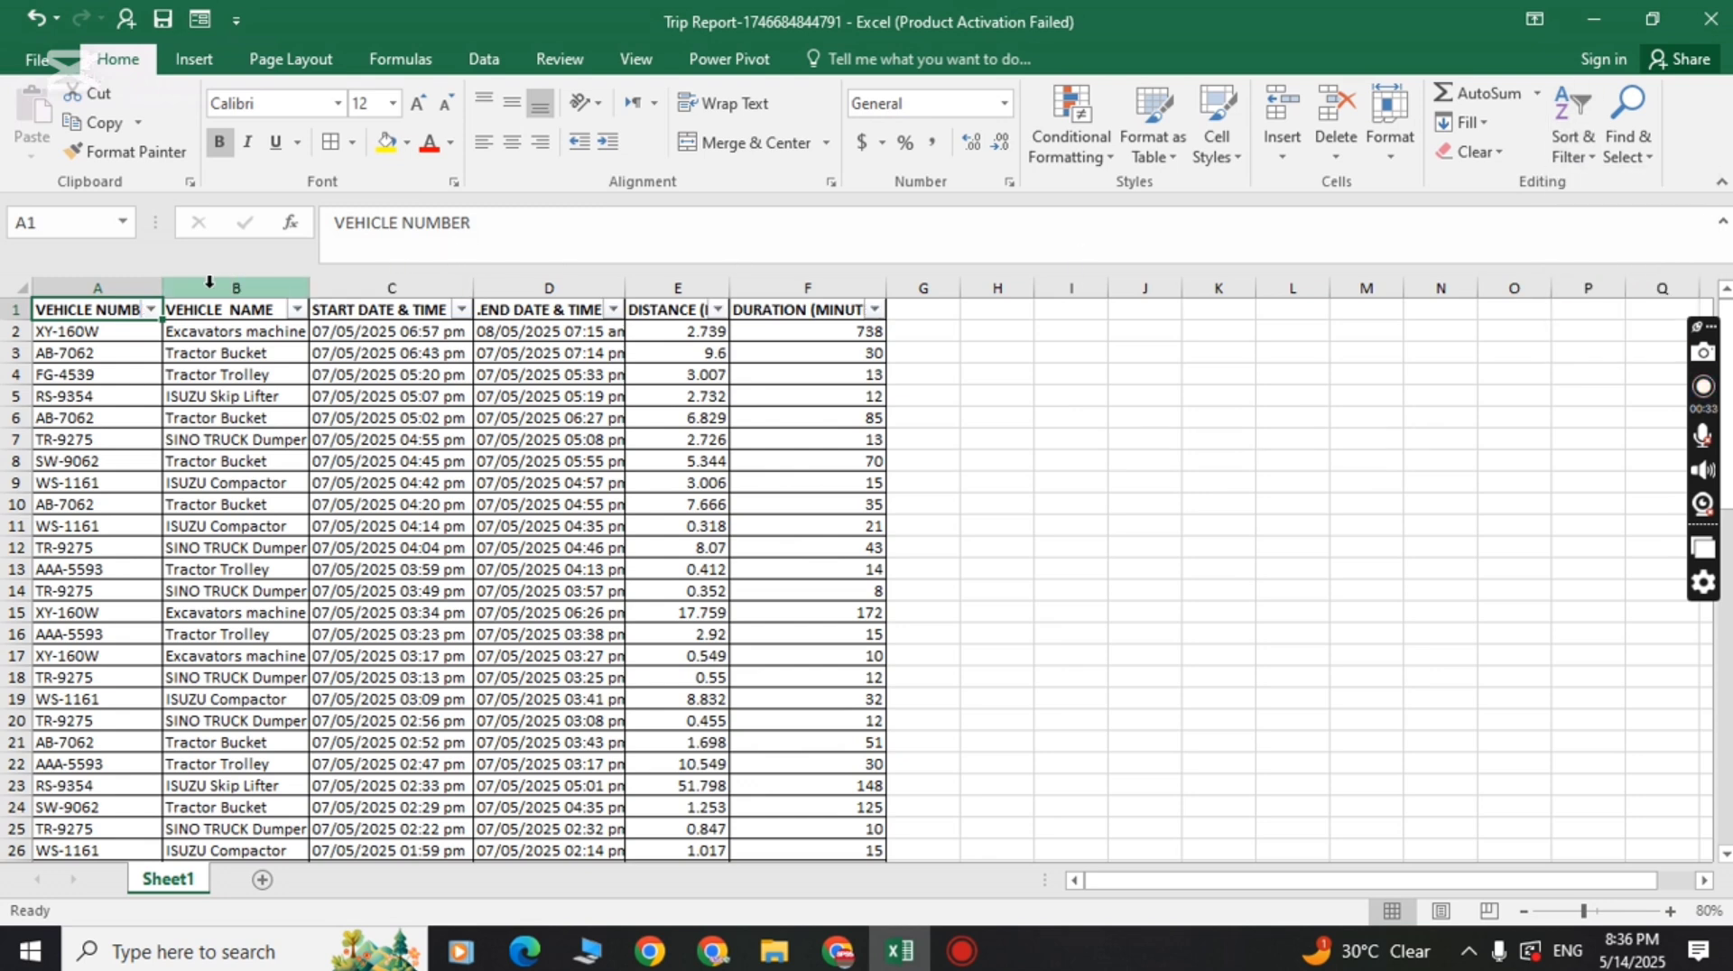
Check the distinct vehicle numbers offered by the column's filter and the extent of the vehicle number data.
left_click(150, 307)
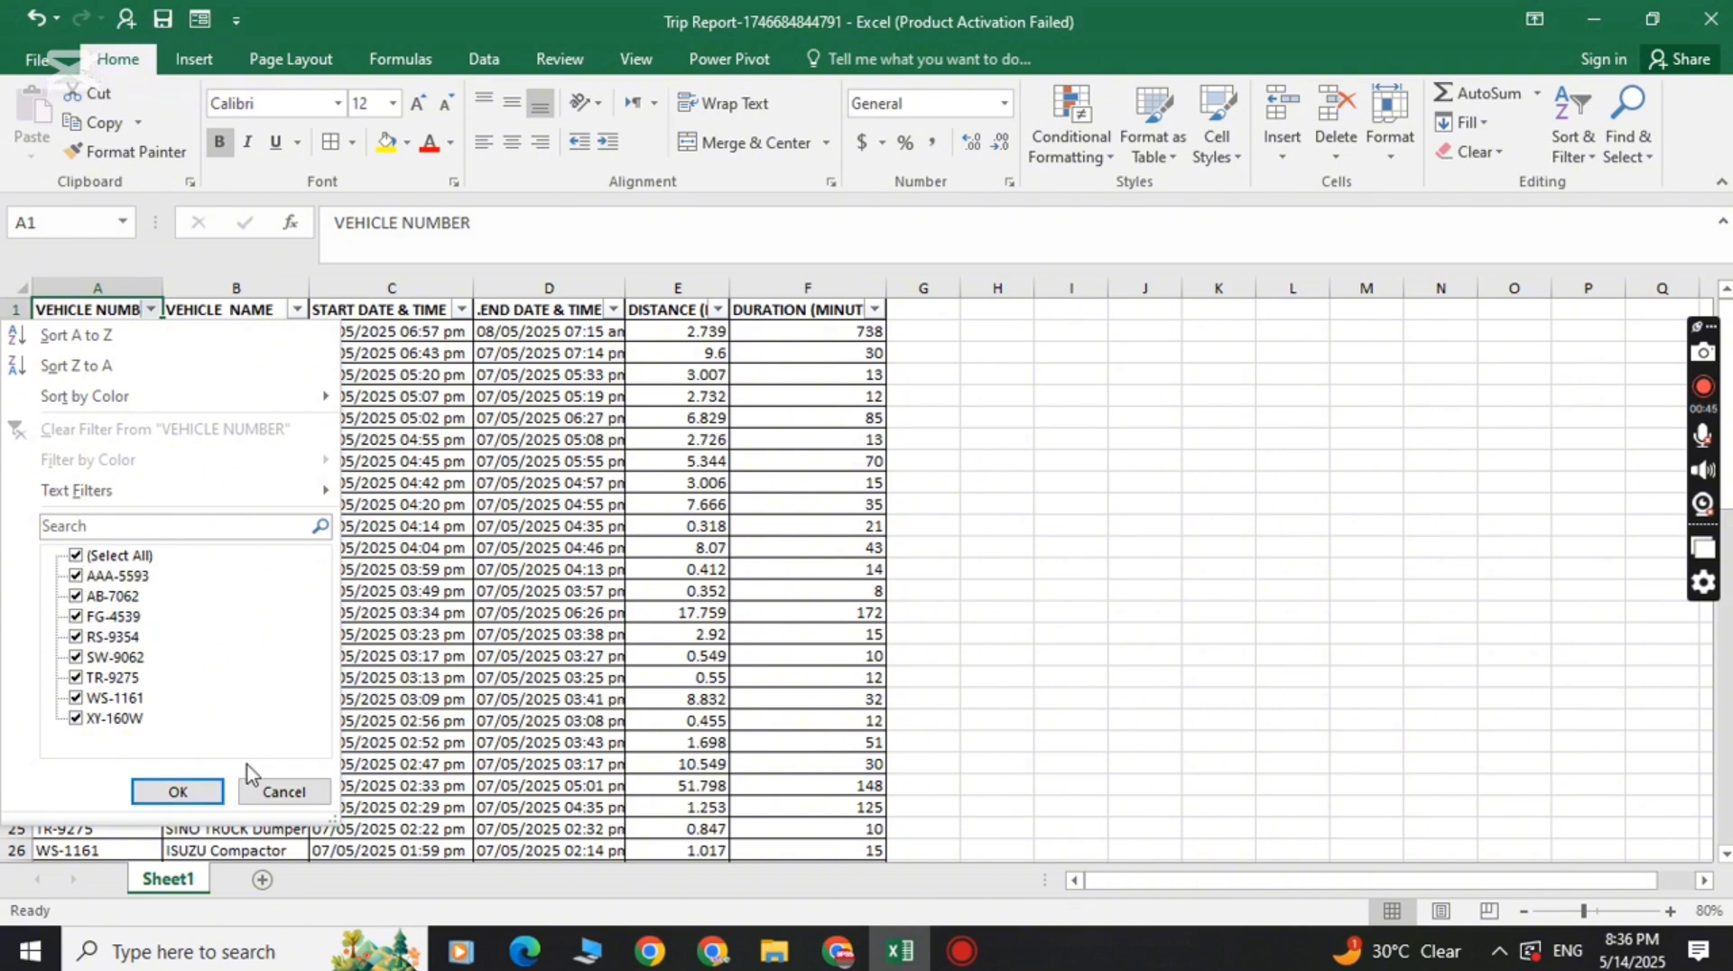
left_click(209, 798)
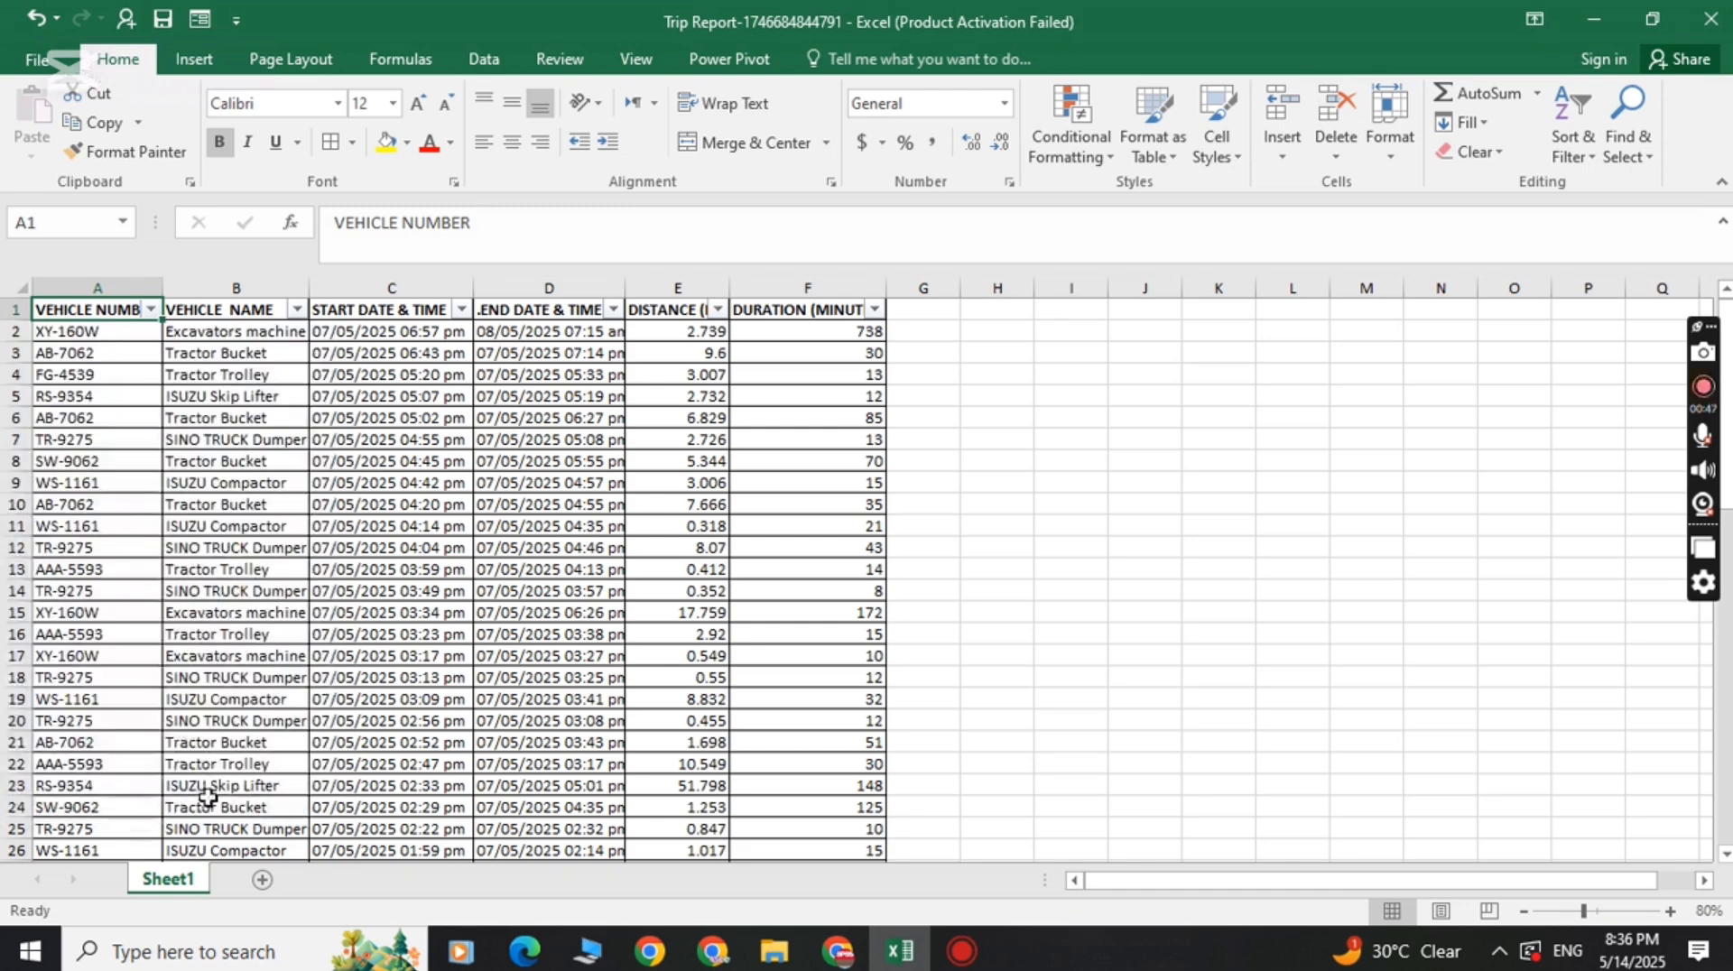
left_click(93, 331)
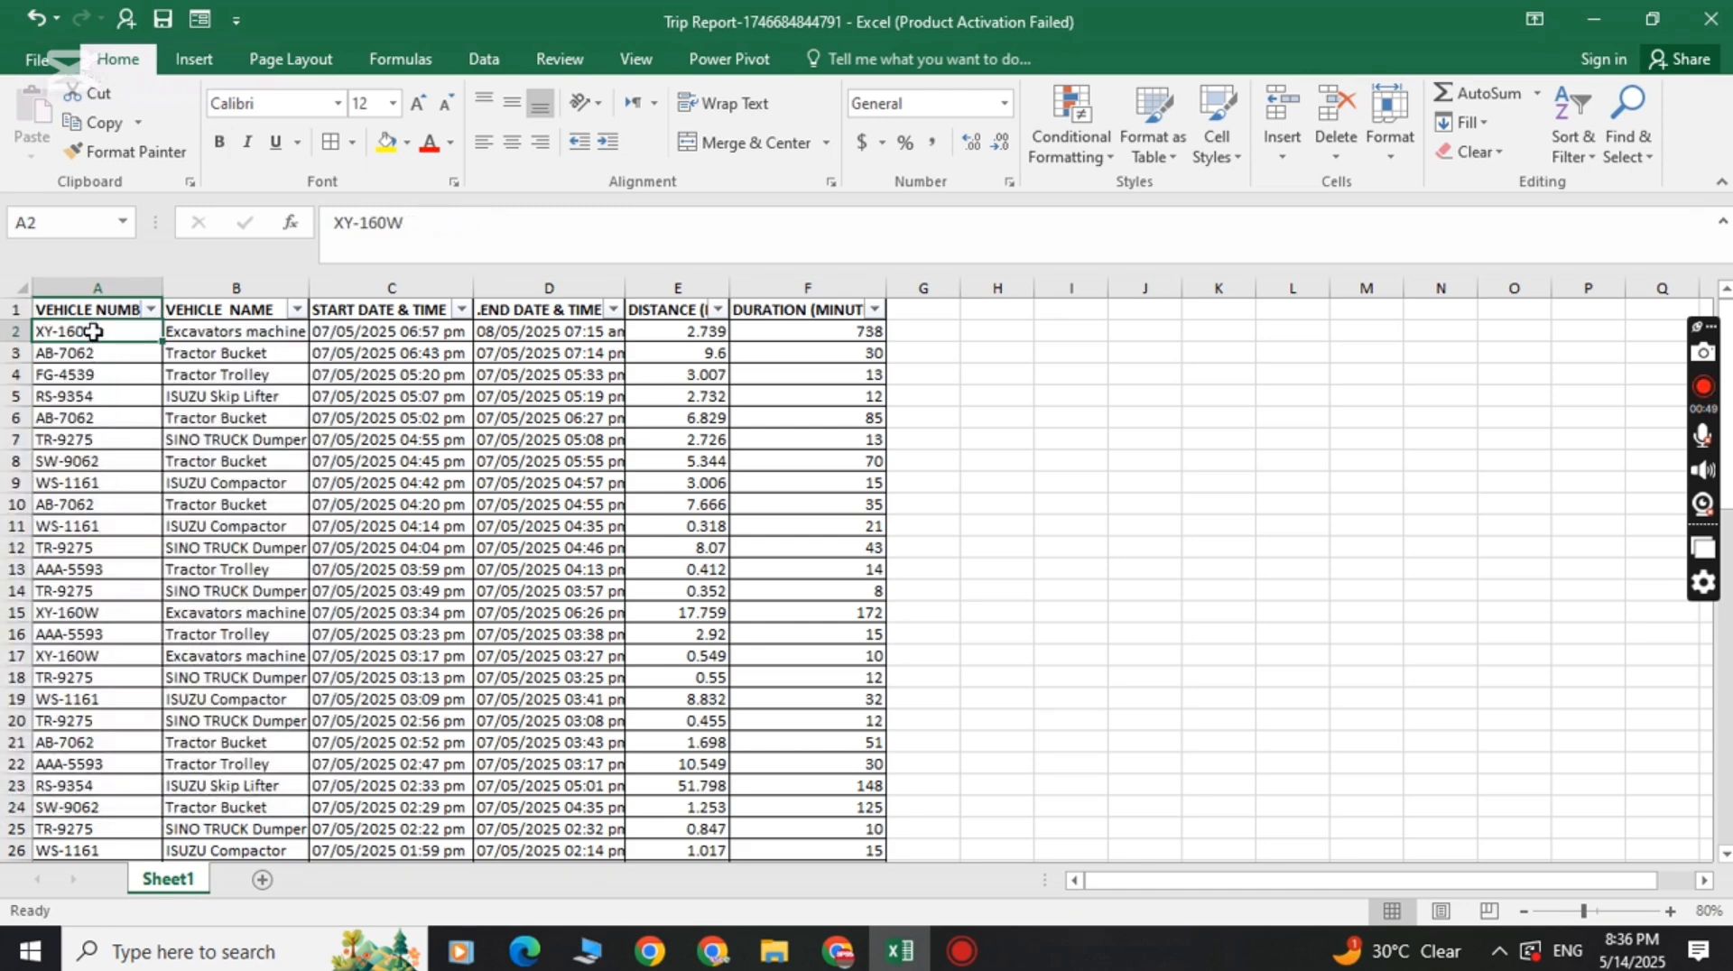
key("ctrl+Down")
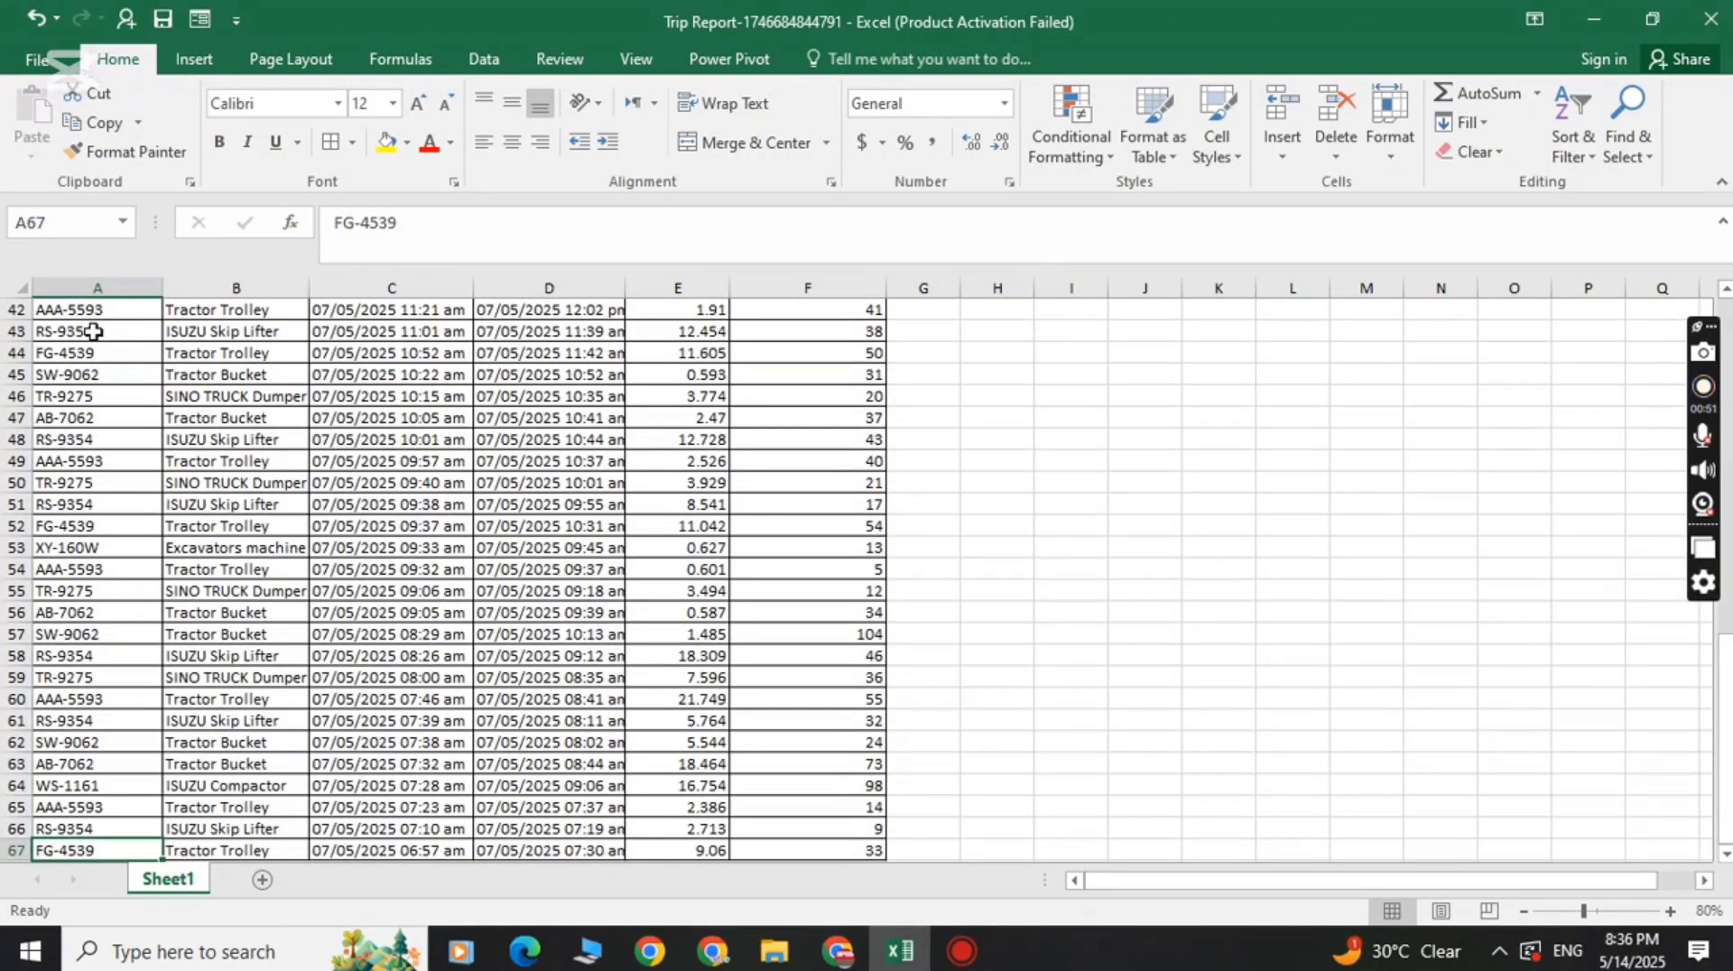
key("ctrl+Up")
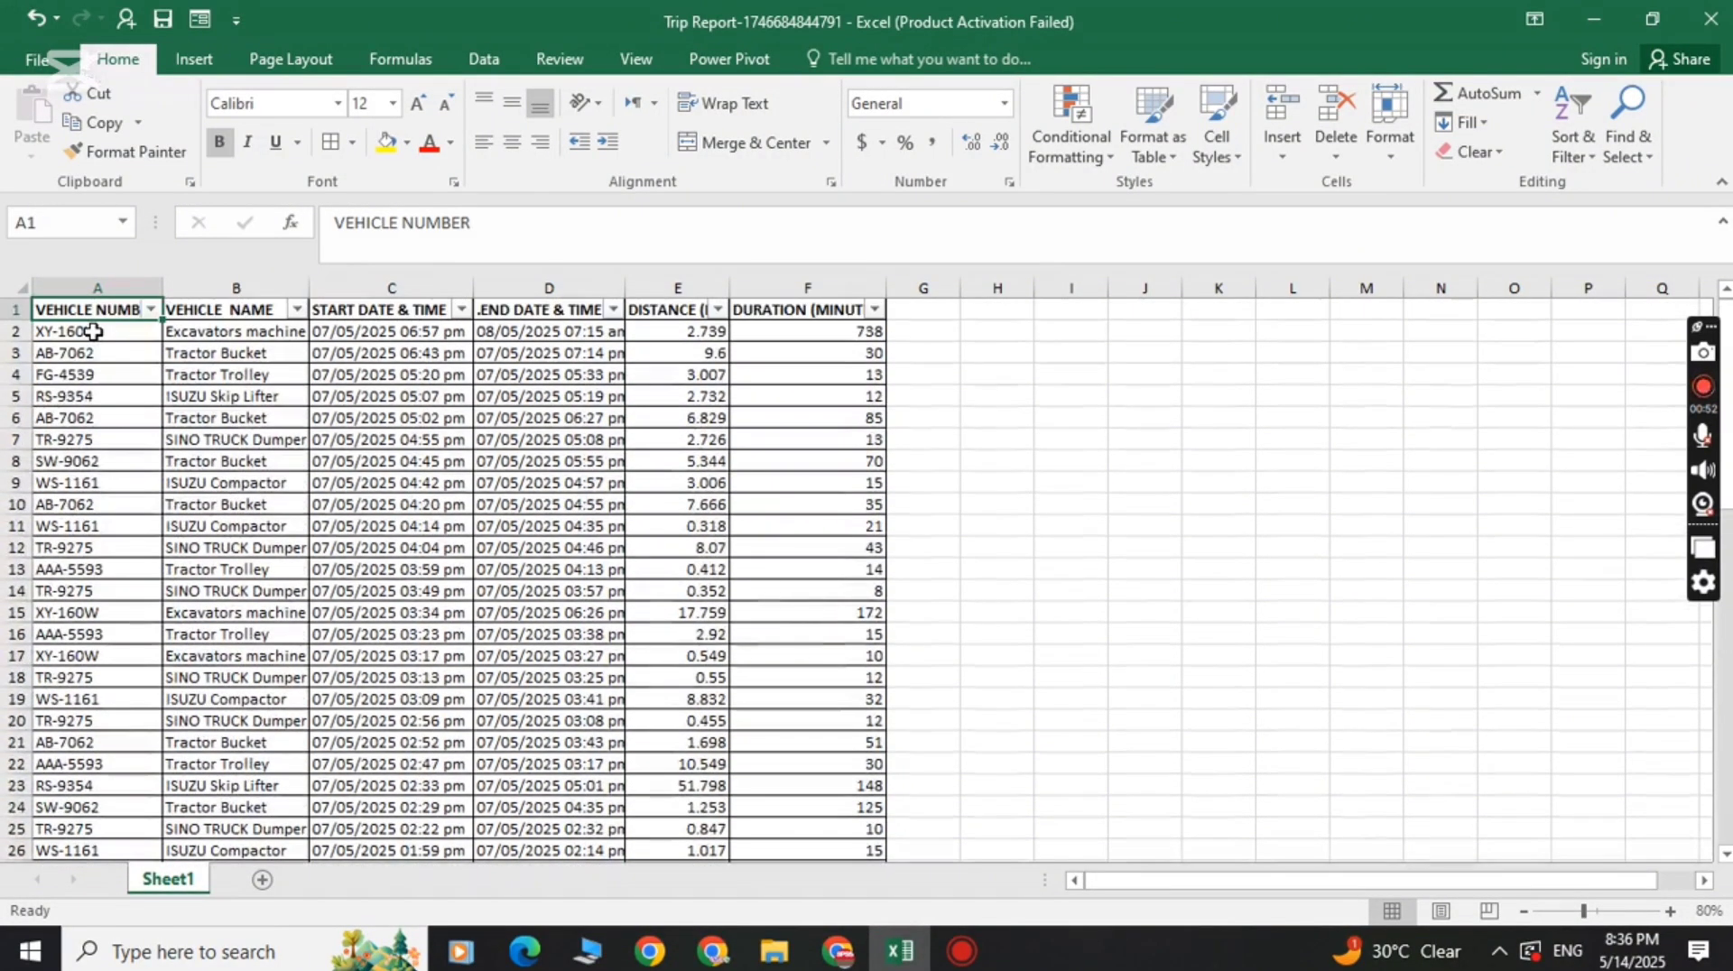
left_click(152, 311)
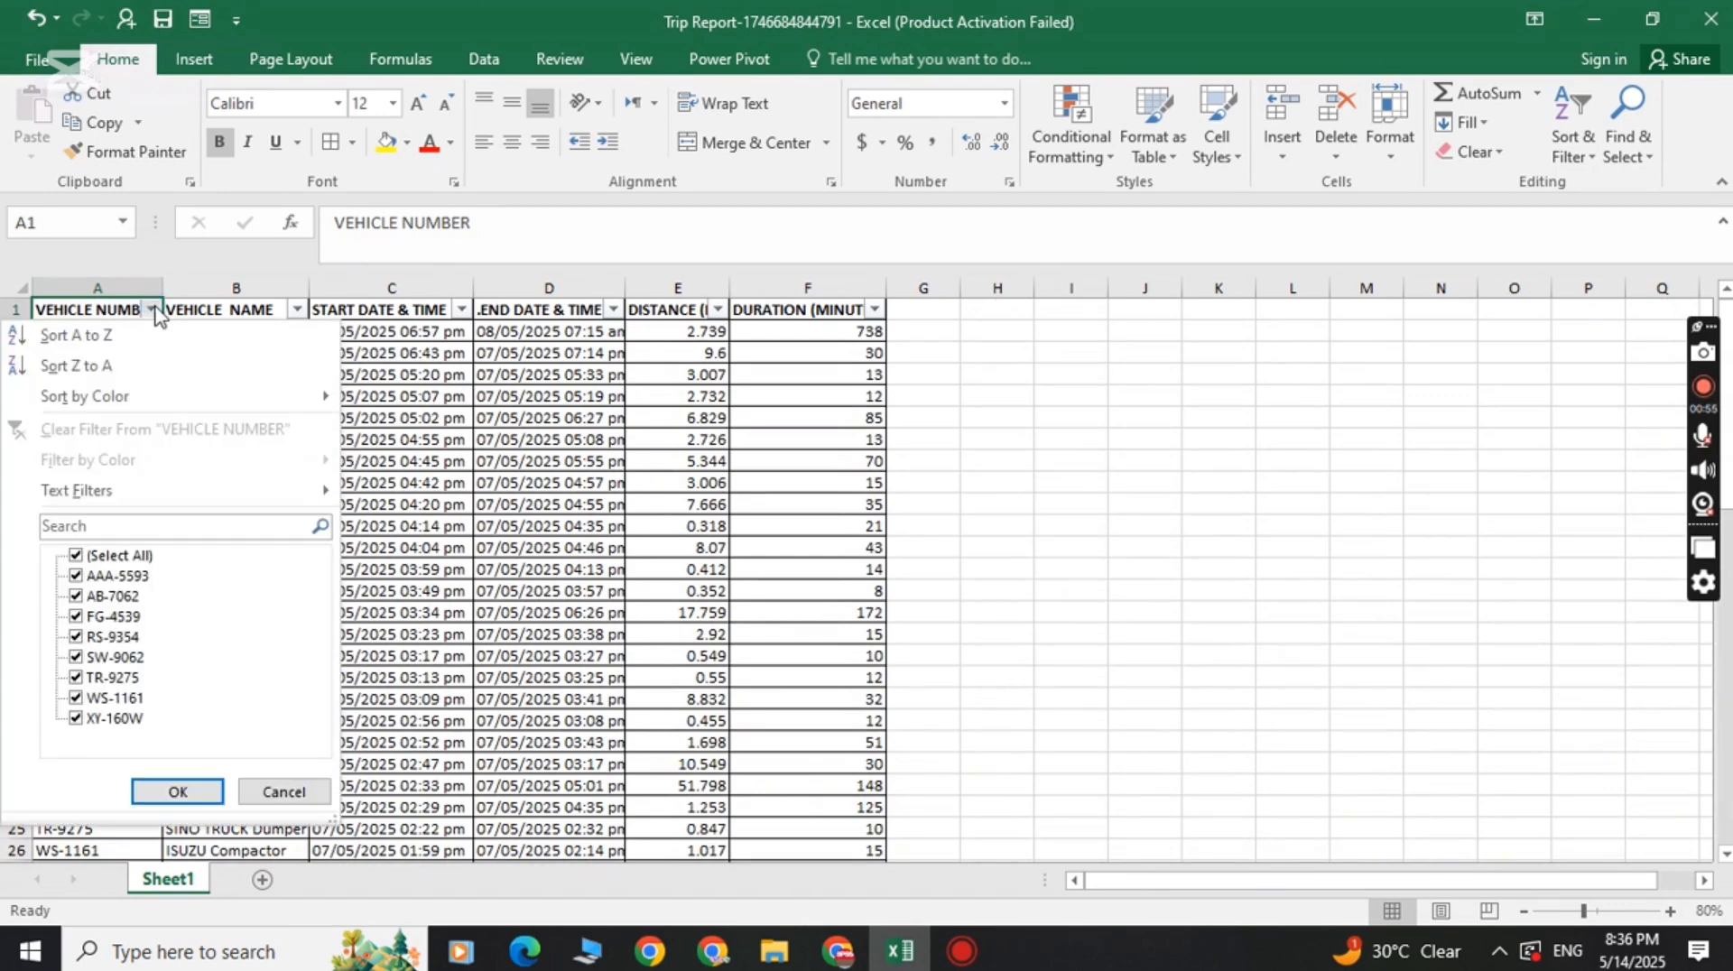
left_click(86, 558)
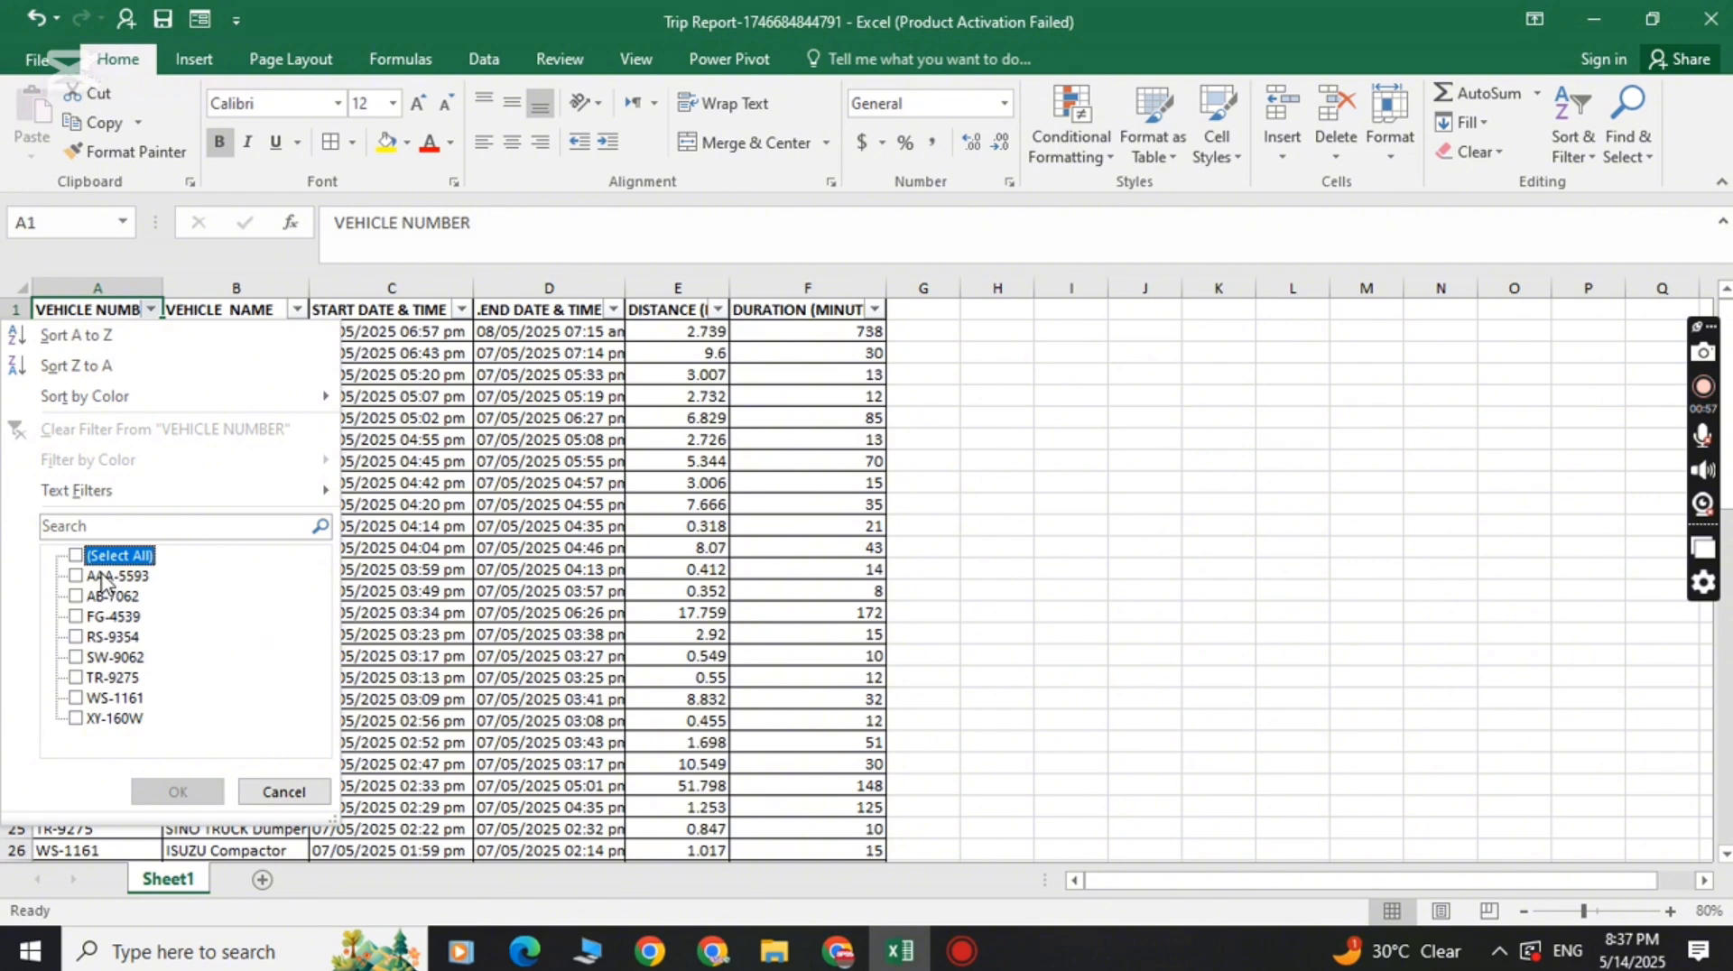
left_click(102, 578)
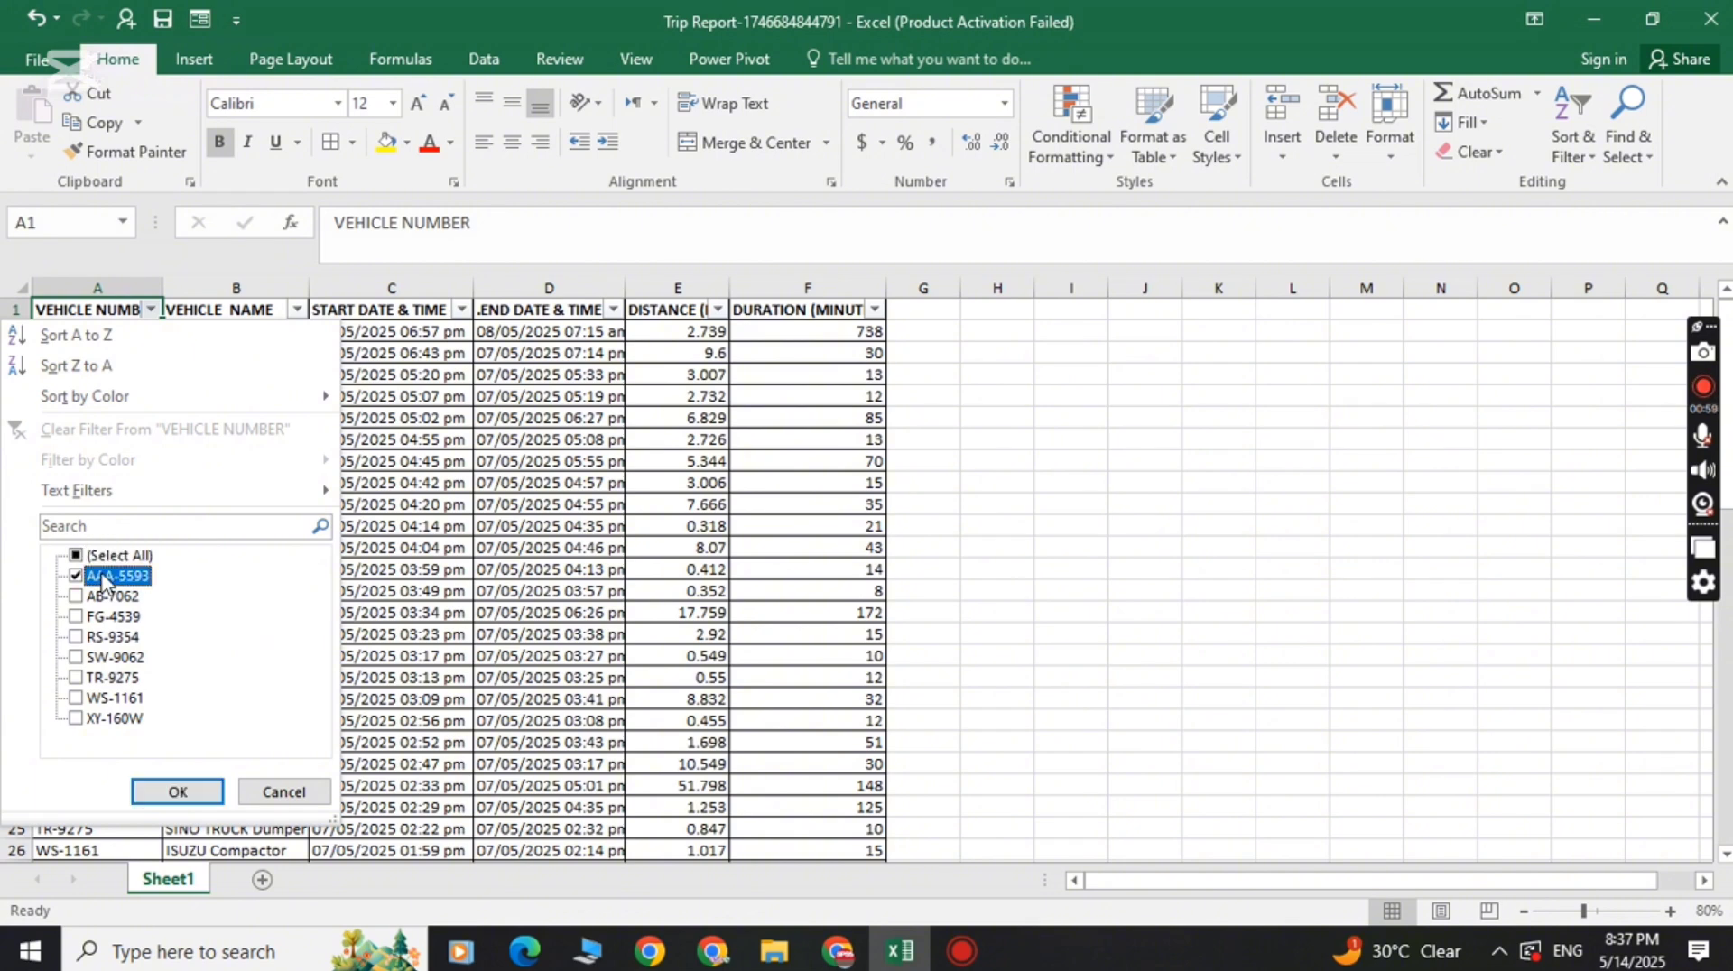
left_click(159, 790)
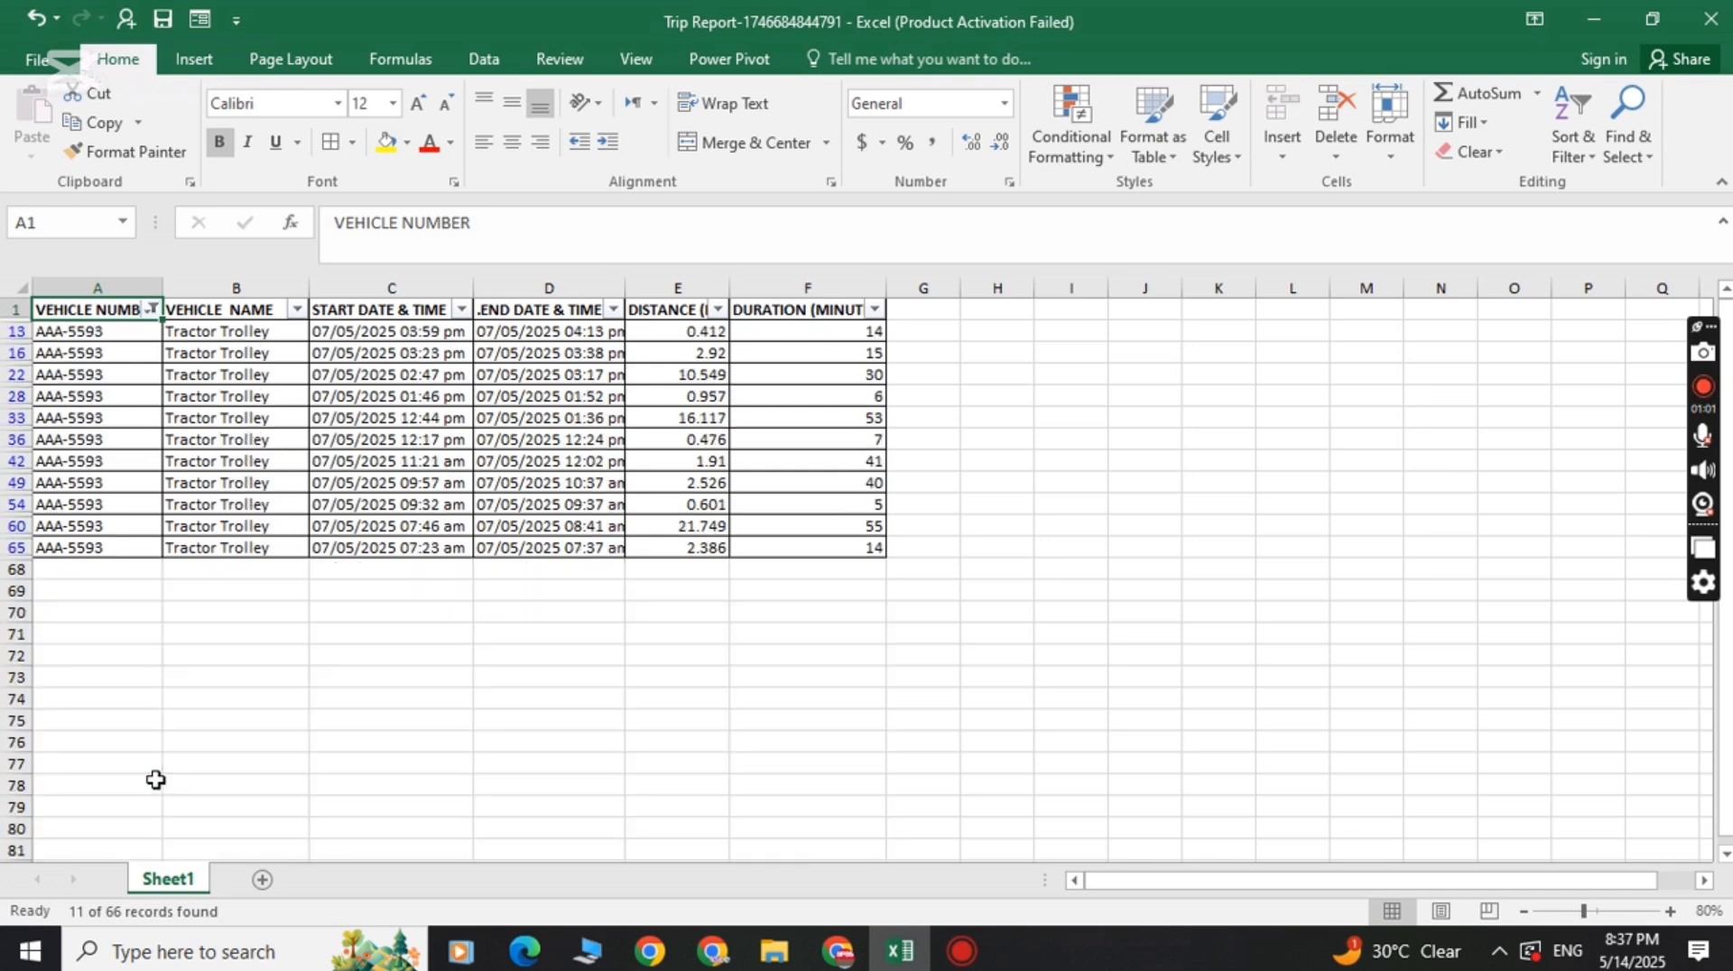
left_click(107, 333)
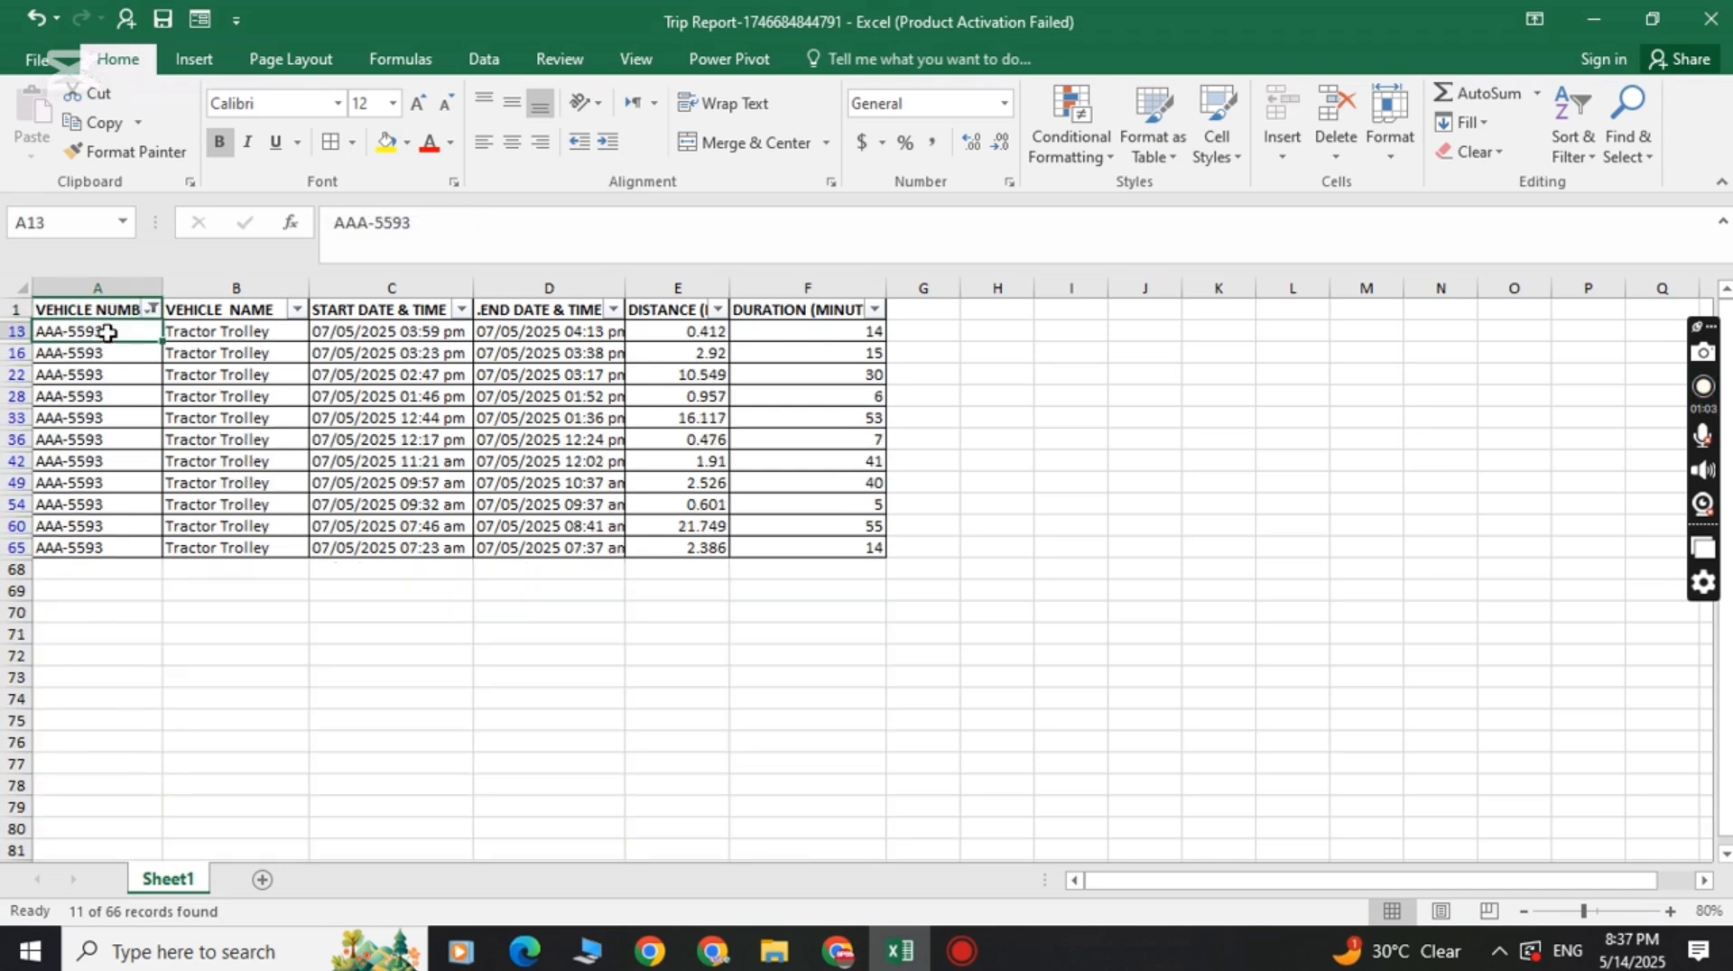
key("Down")
key("Down")
key("Down")
key("Down")
key("Down")
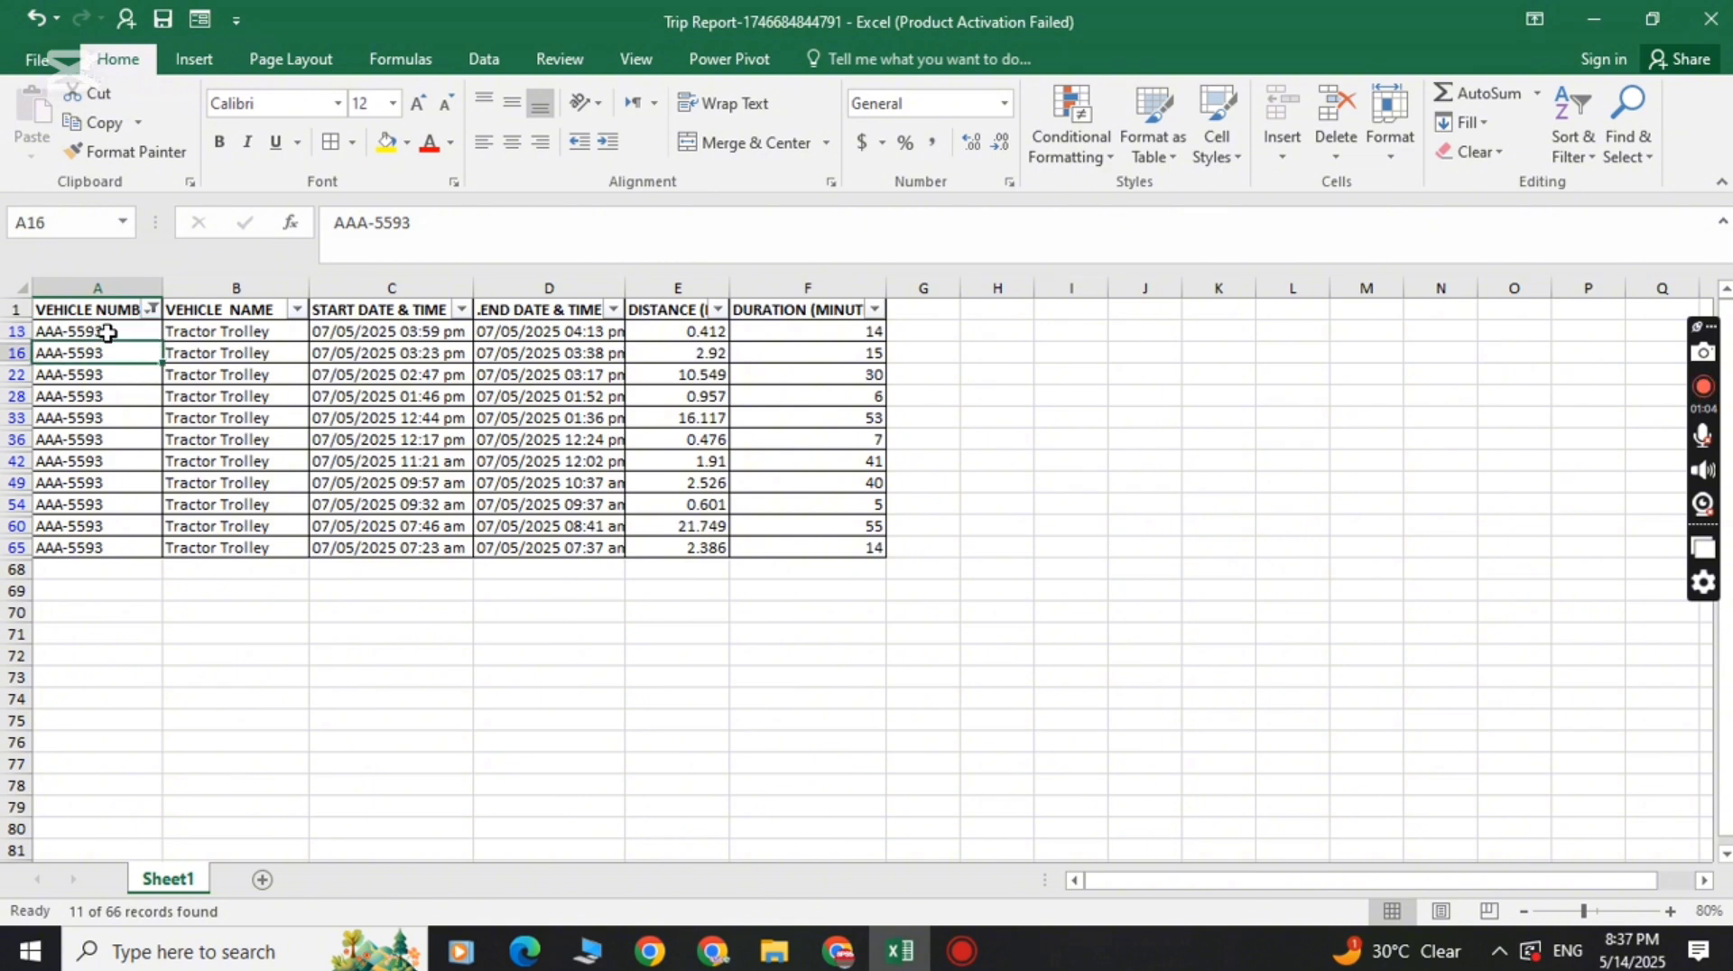
key("Down")
key("Down")
key("Down")
key("Down")
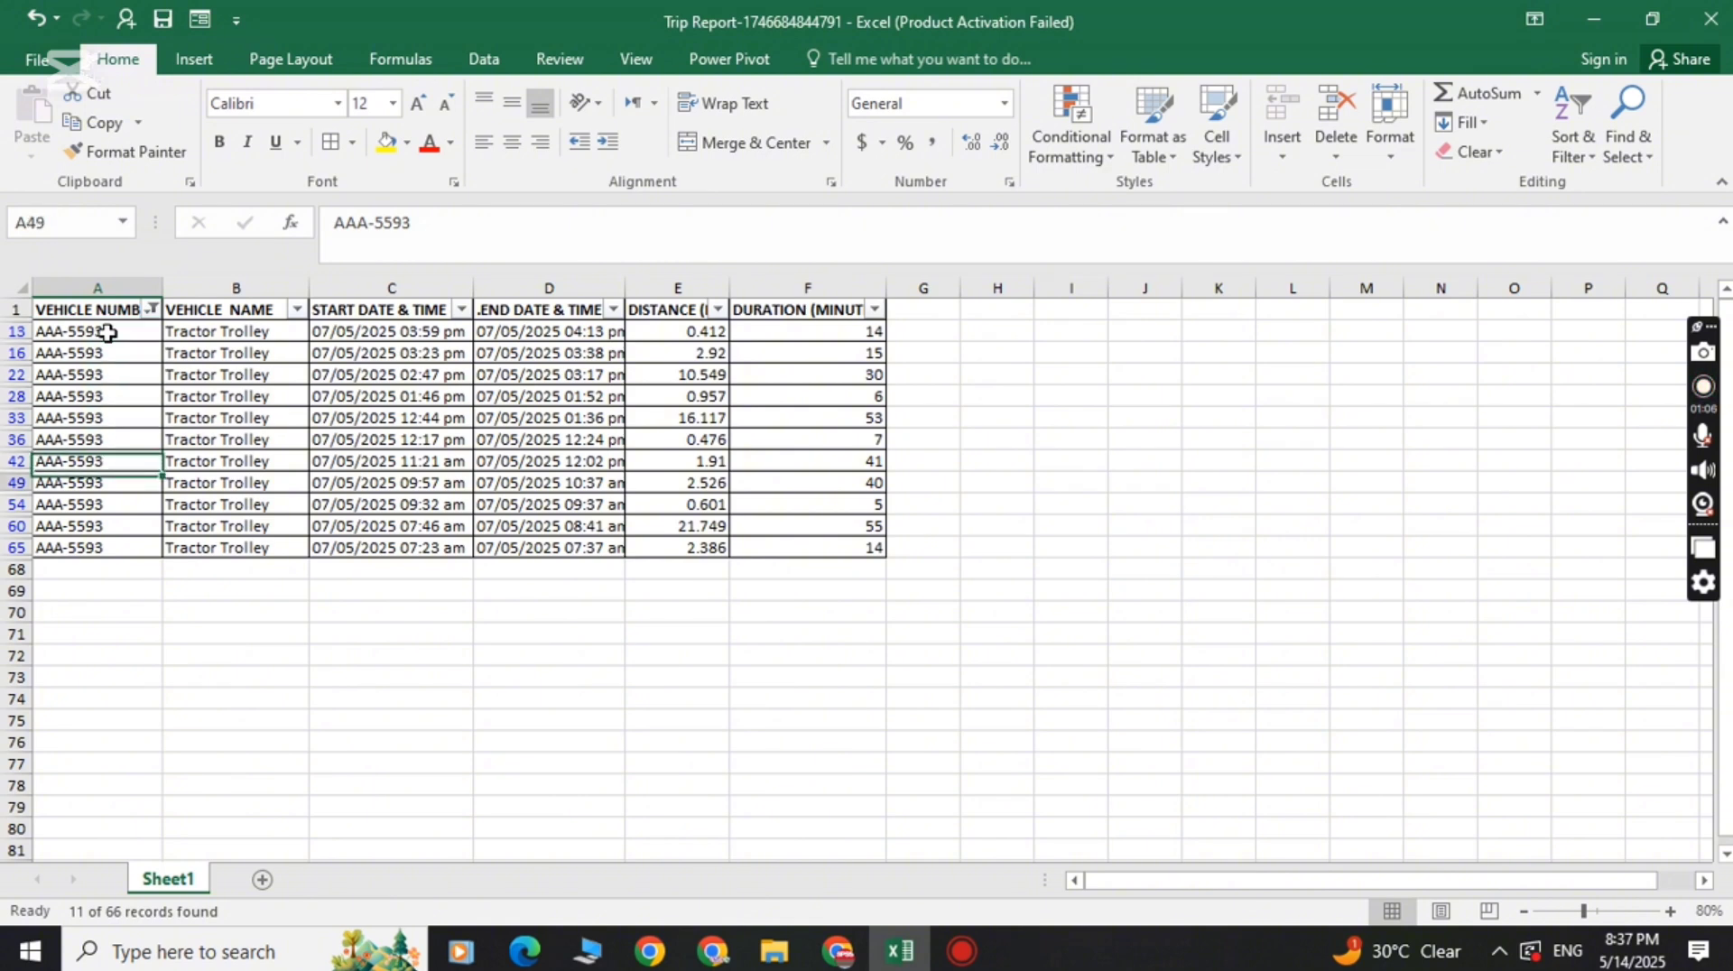
key("Down")
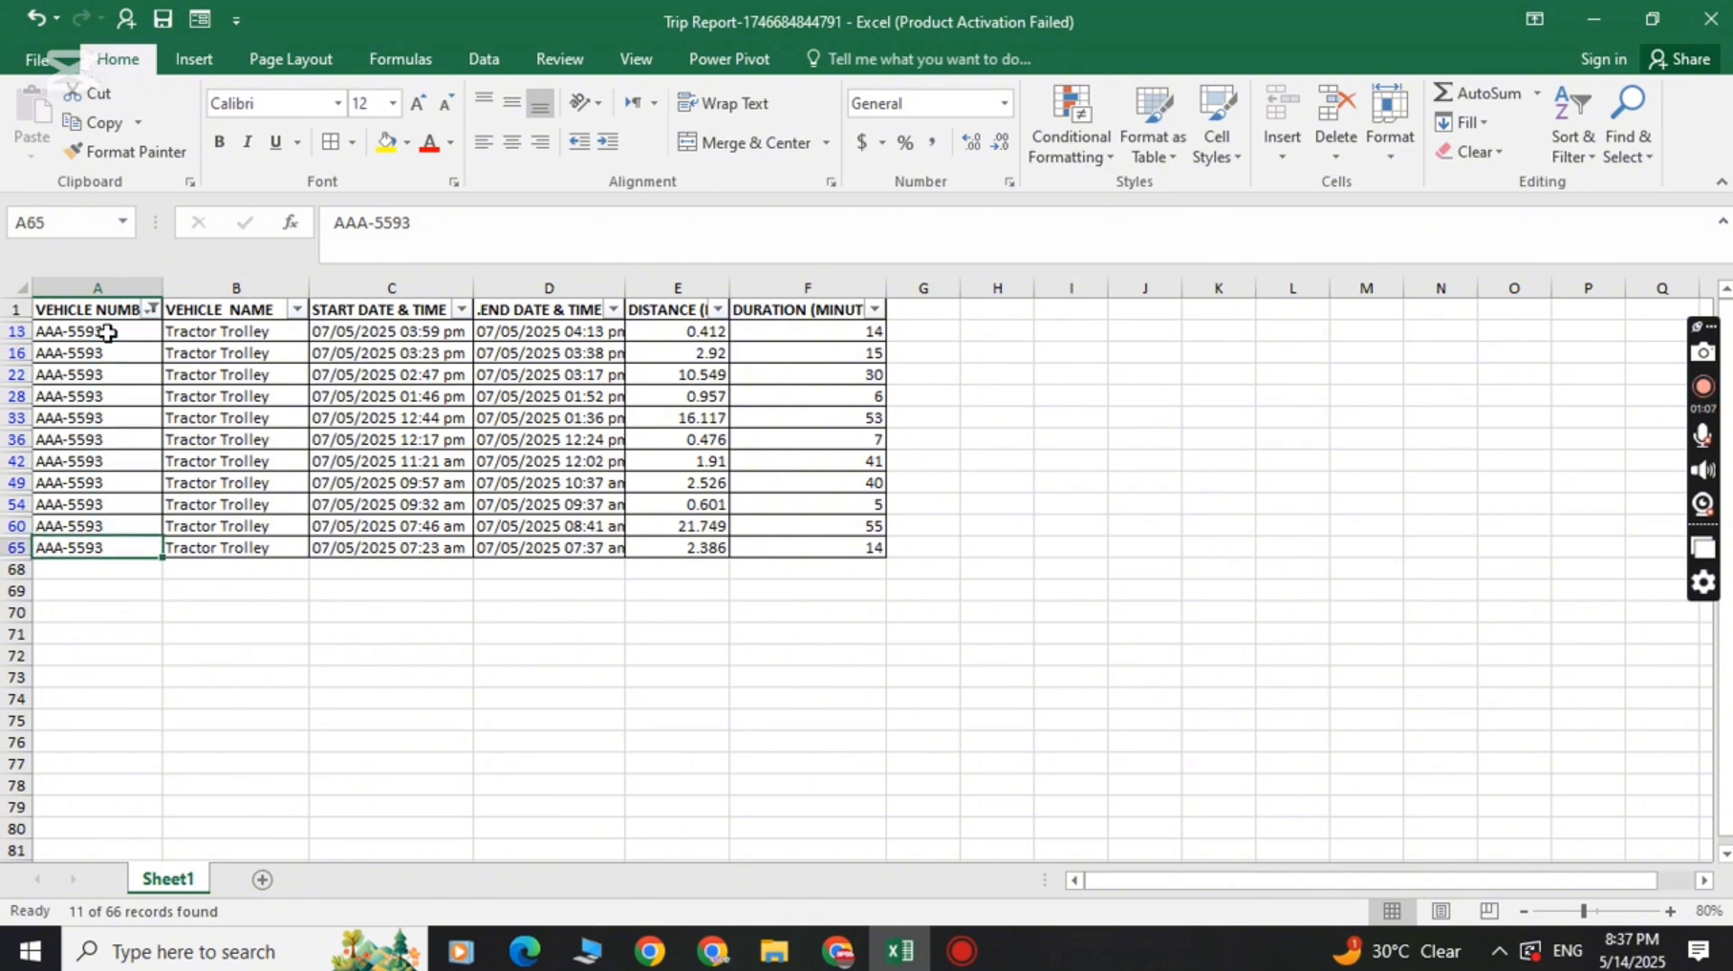
key("Up")
key("Up")
key("Up")
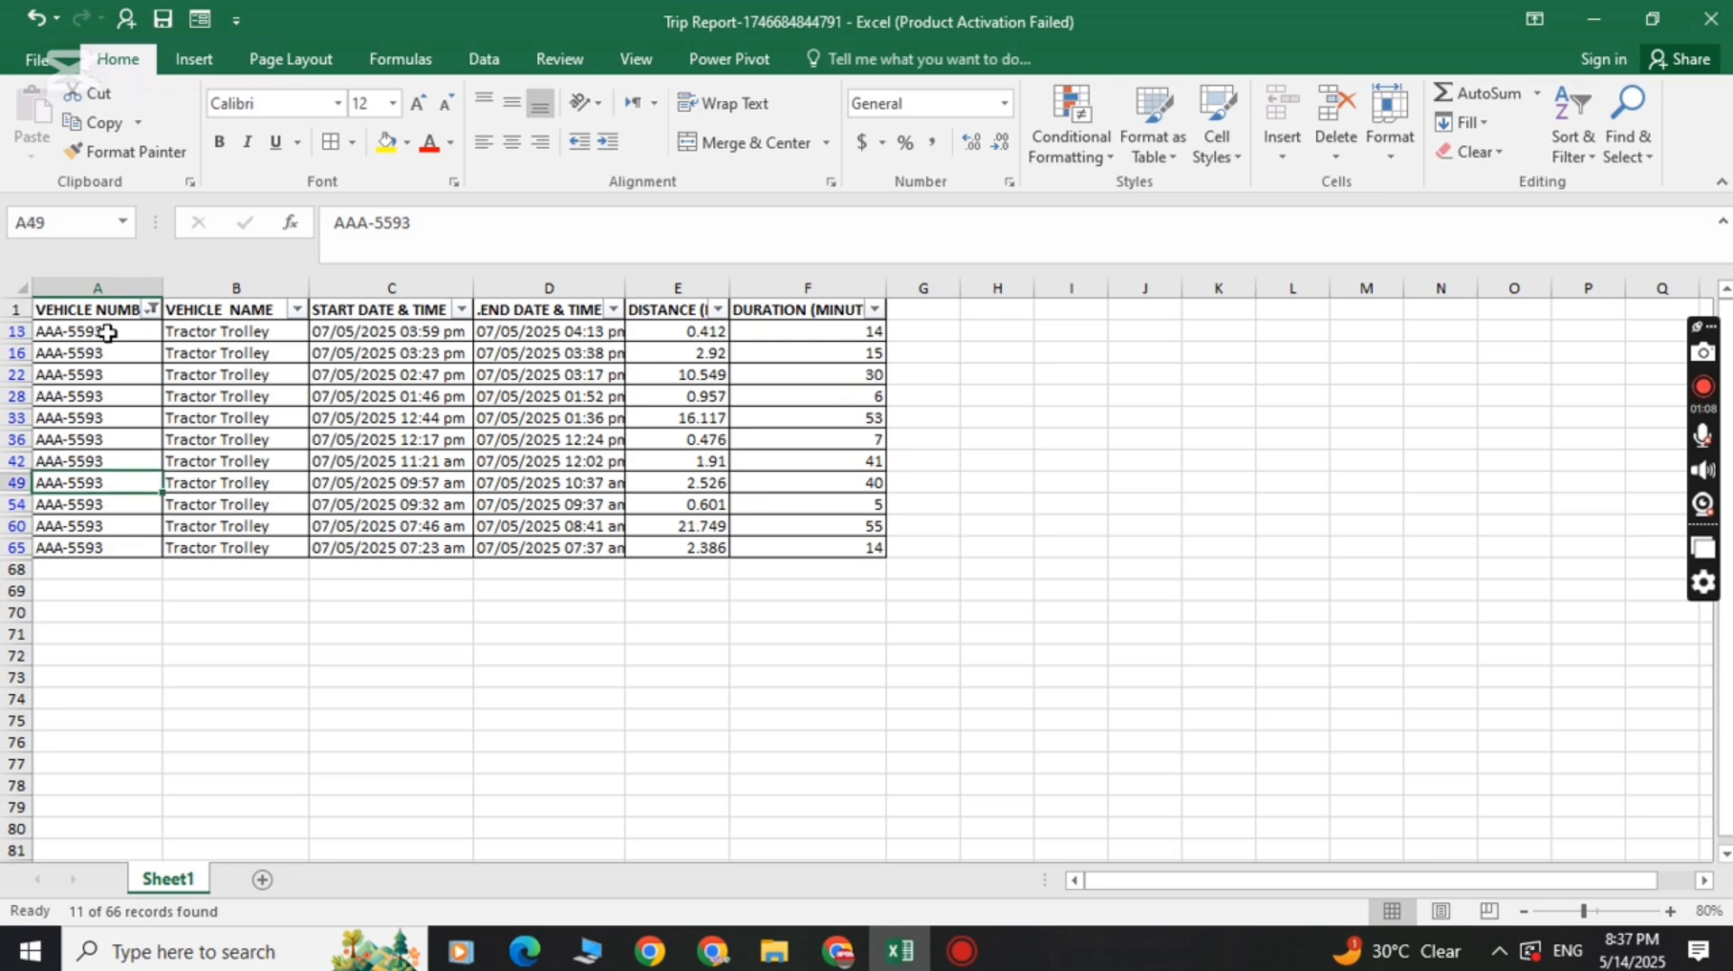
key("Up")
key("Up")
key("Up")
key("Up")
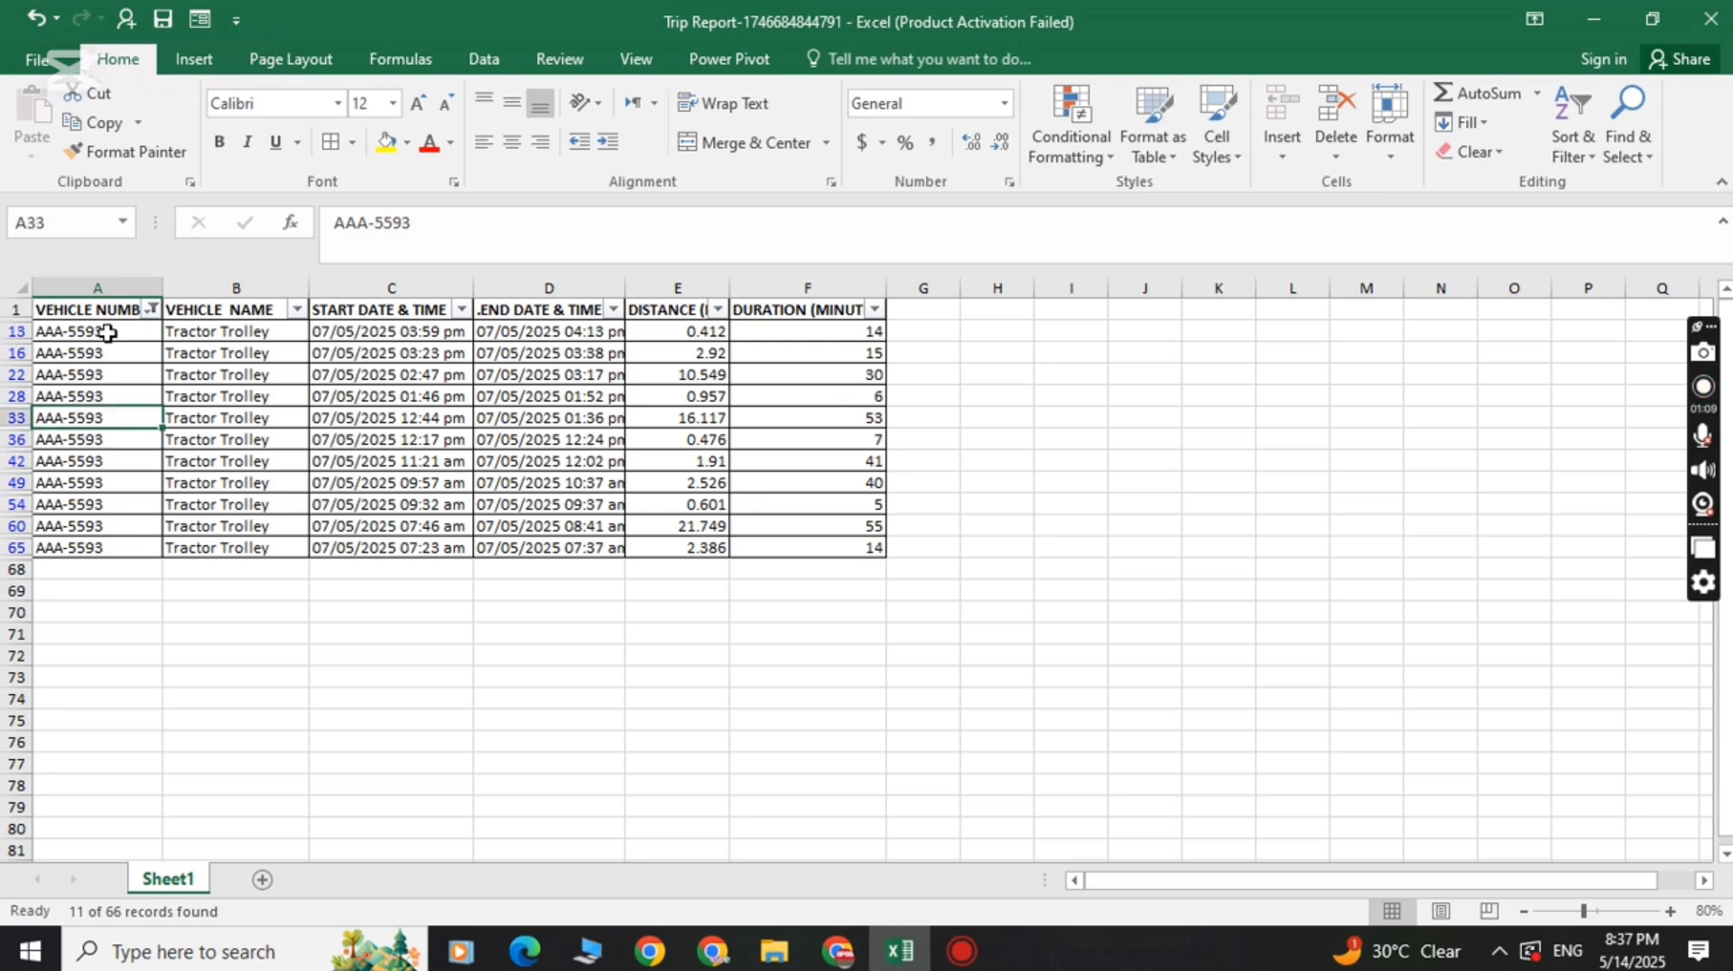
key("Up")
key("Up")
key("Up")
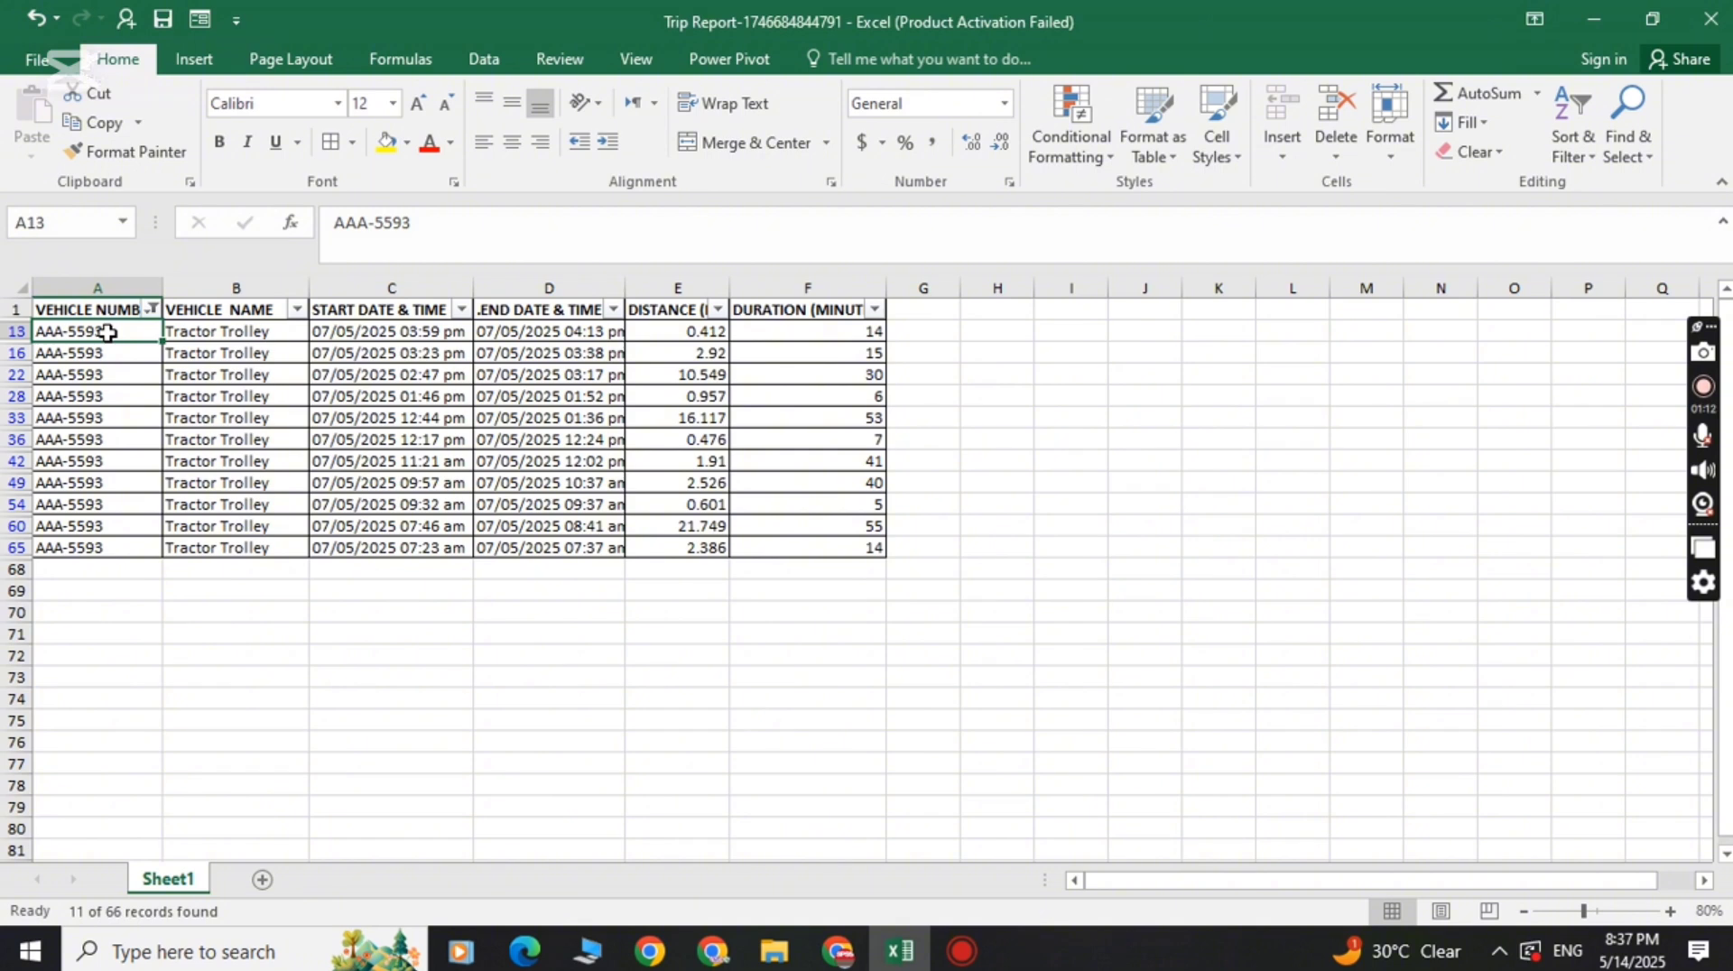
key("Right")
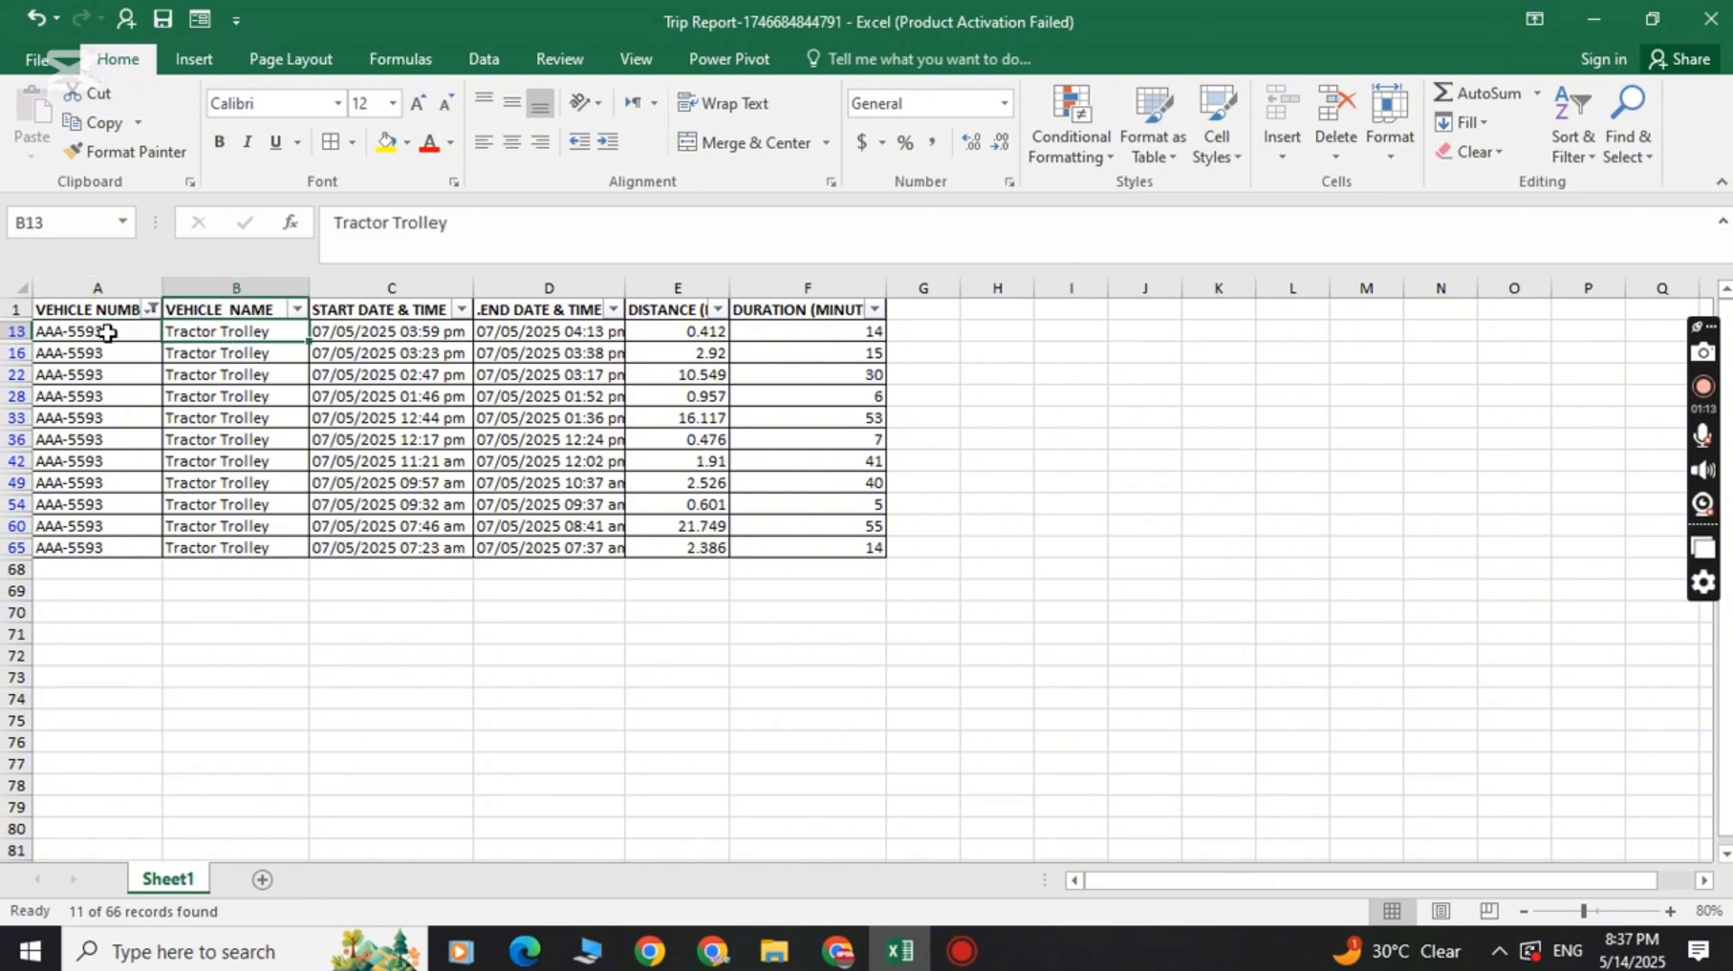
key("Right")
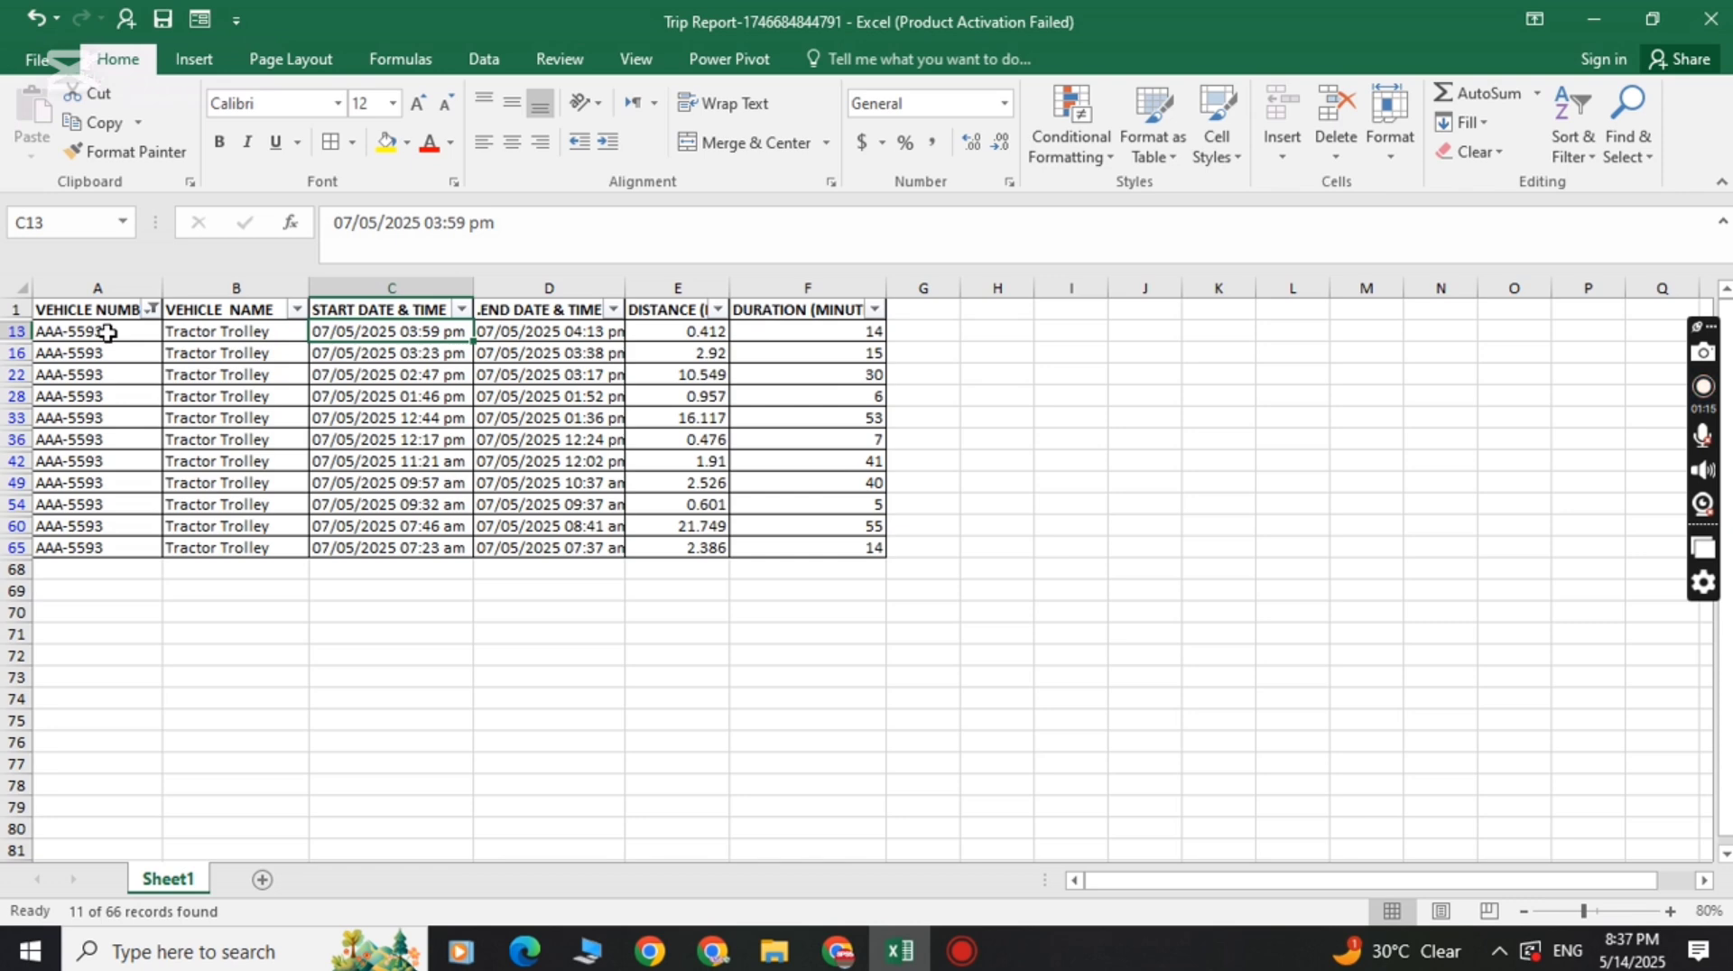
key("Down")
key("Down")
key("Down")
key("Down")
key("Down")
key("Down")
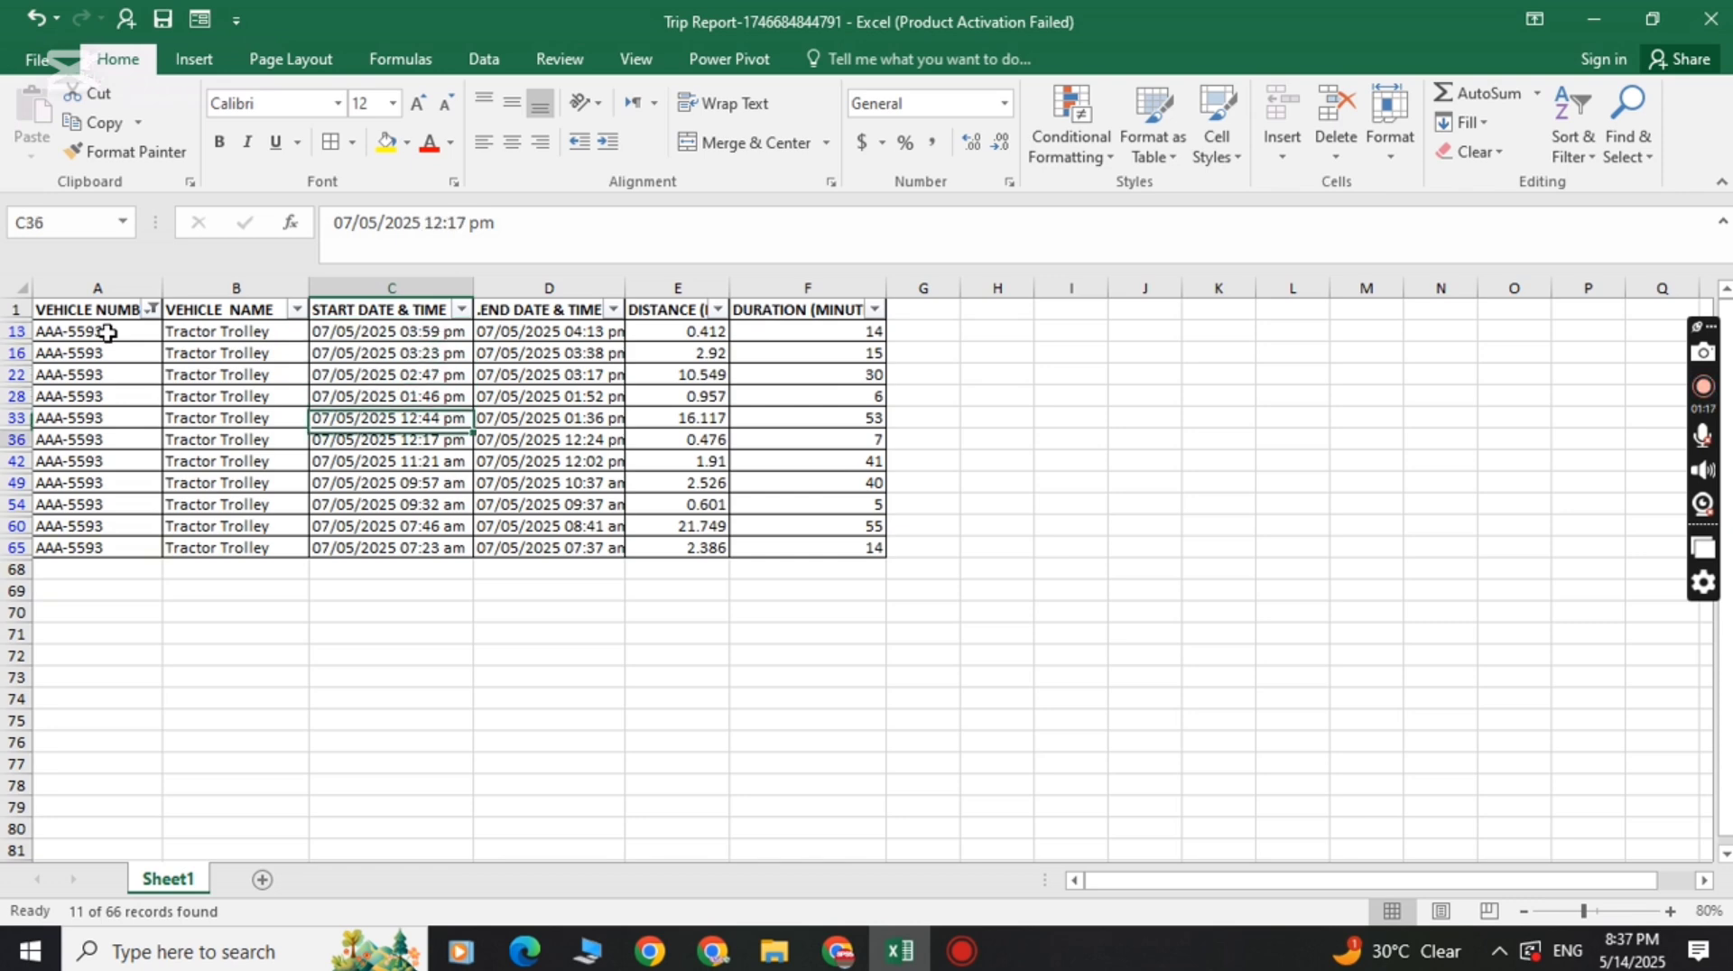
key("Down")
key("Down")
key("Down")
key("Down")
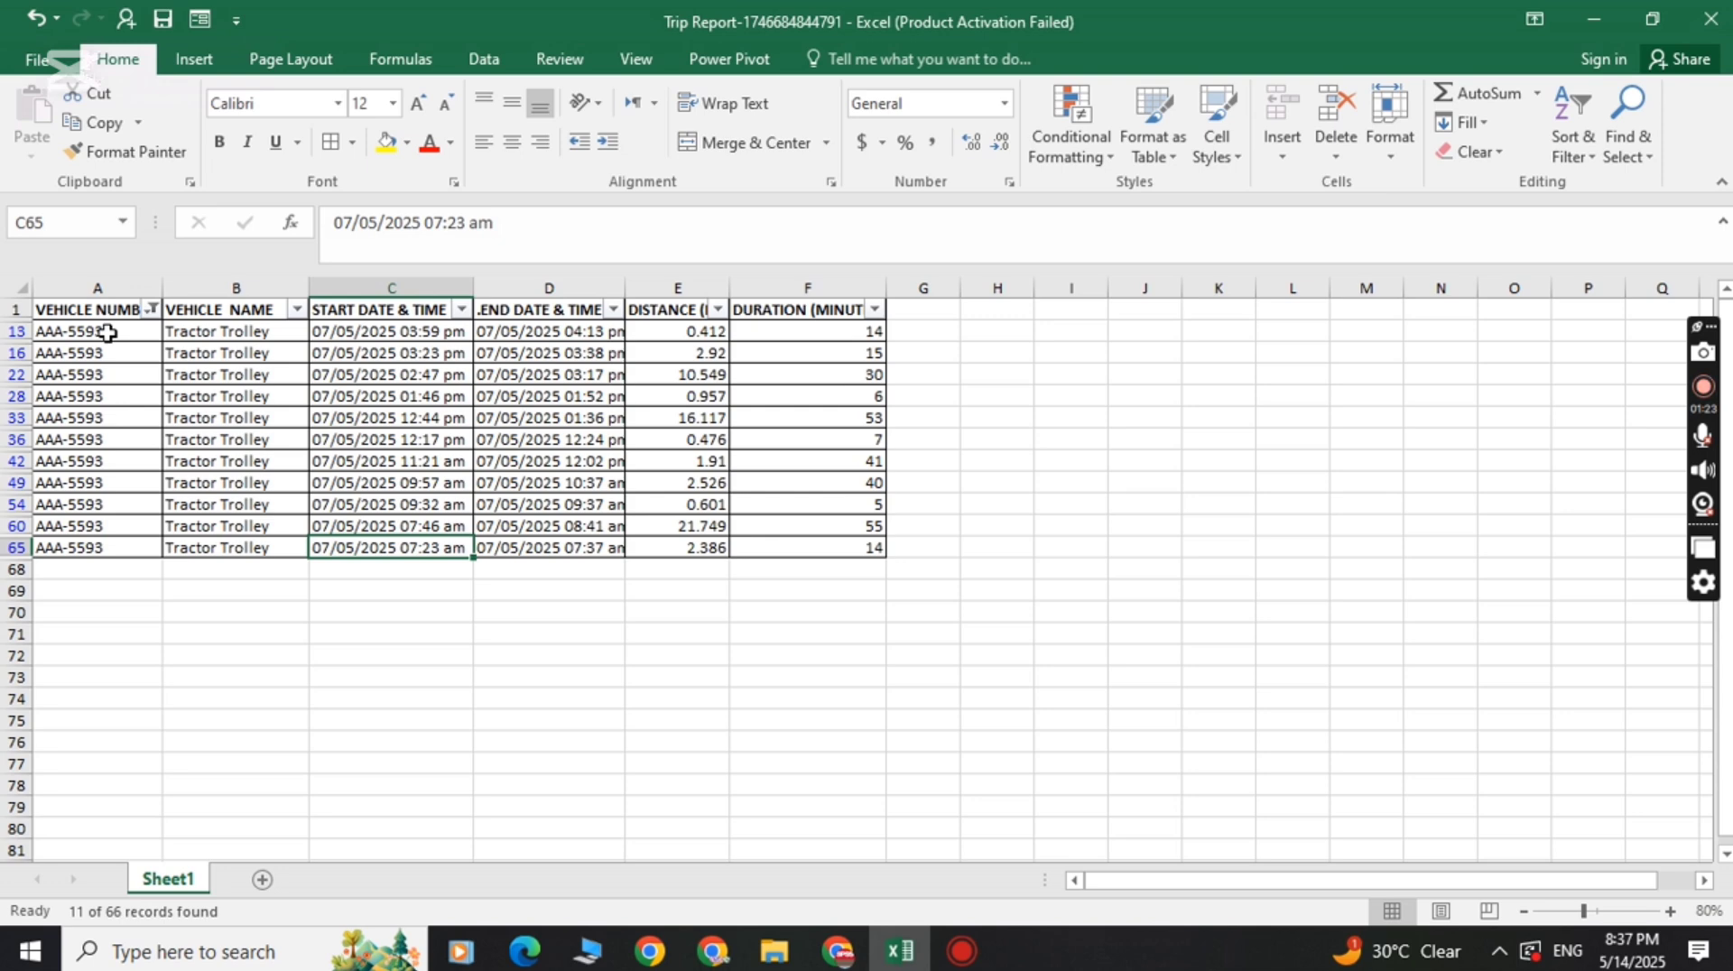
Inspect the vehicle's earliest trip start, its latest trip end, and the distances from the first to the last filtered row.
left_click(107, 333)
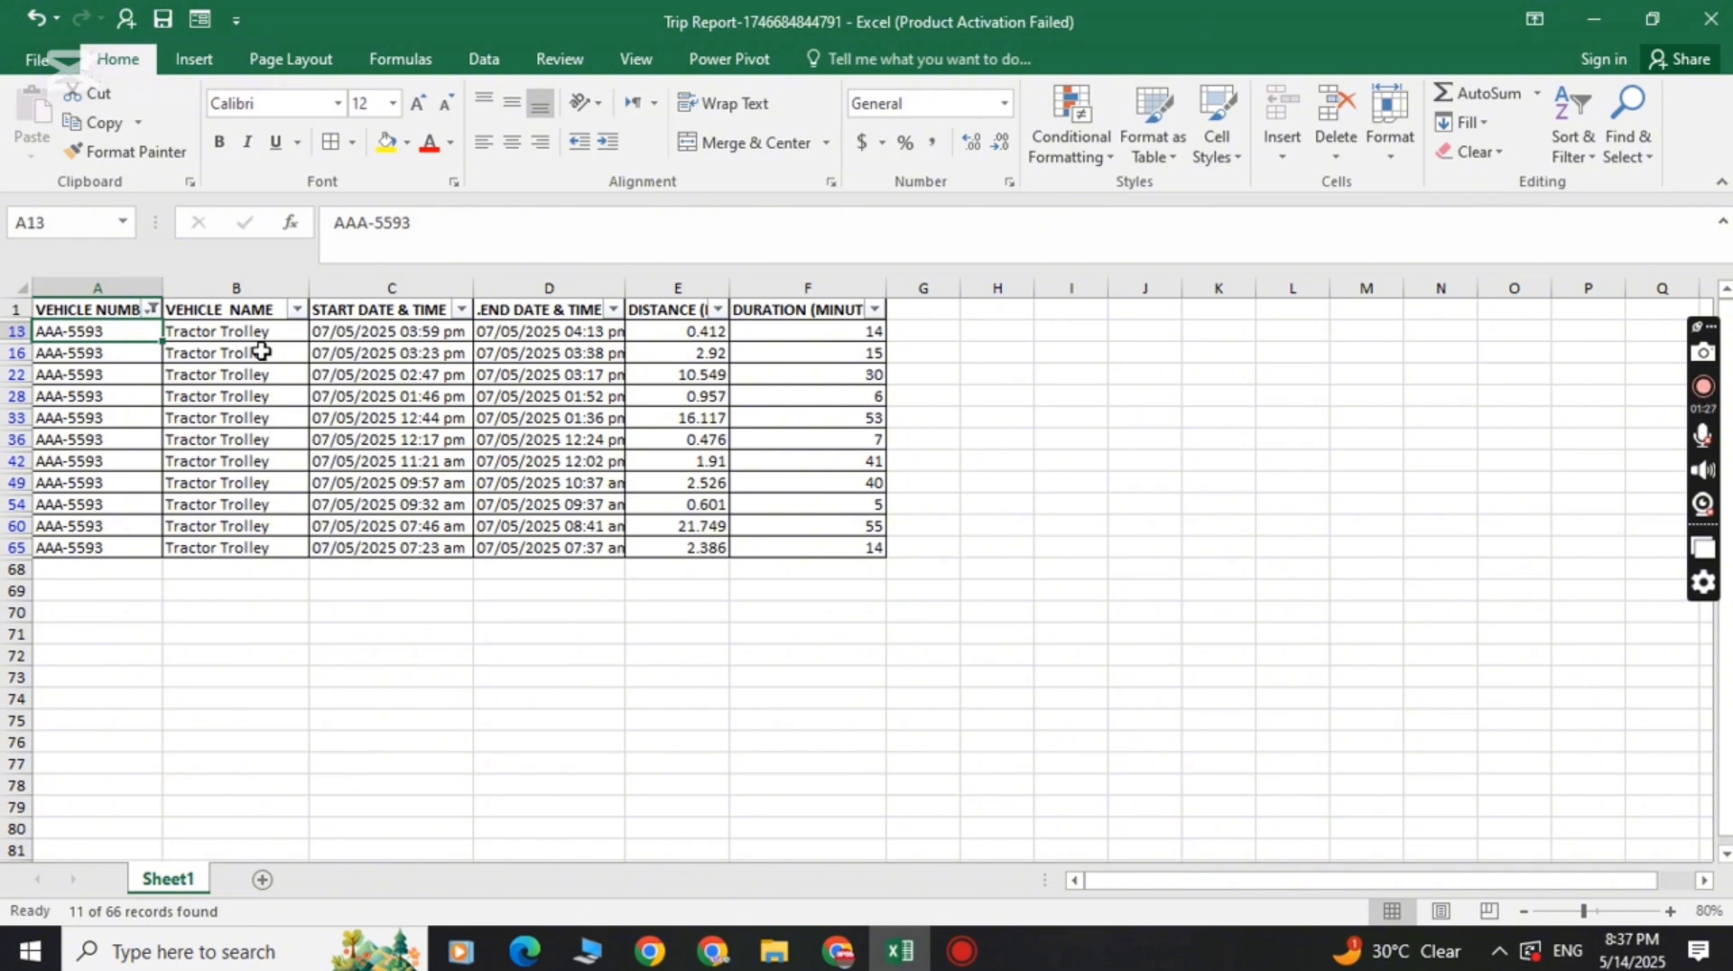
left_click(426, 545)
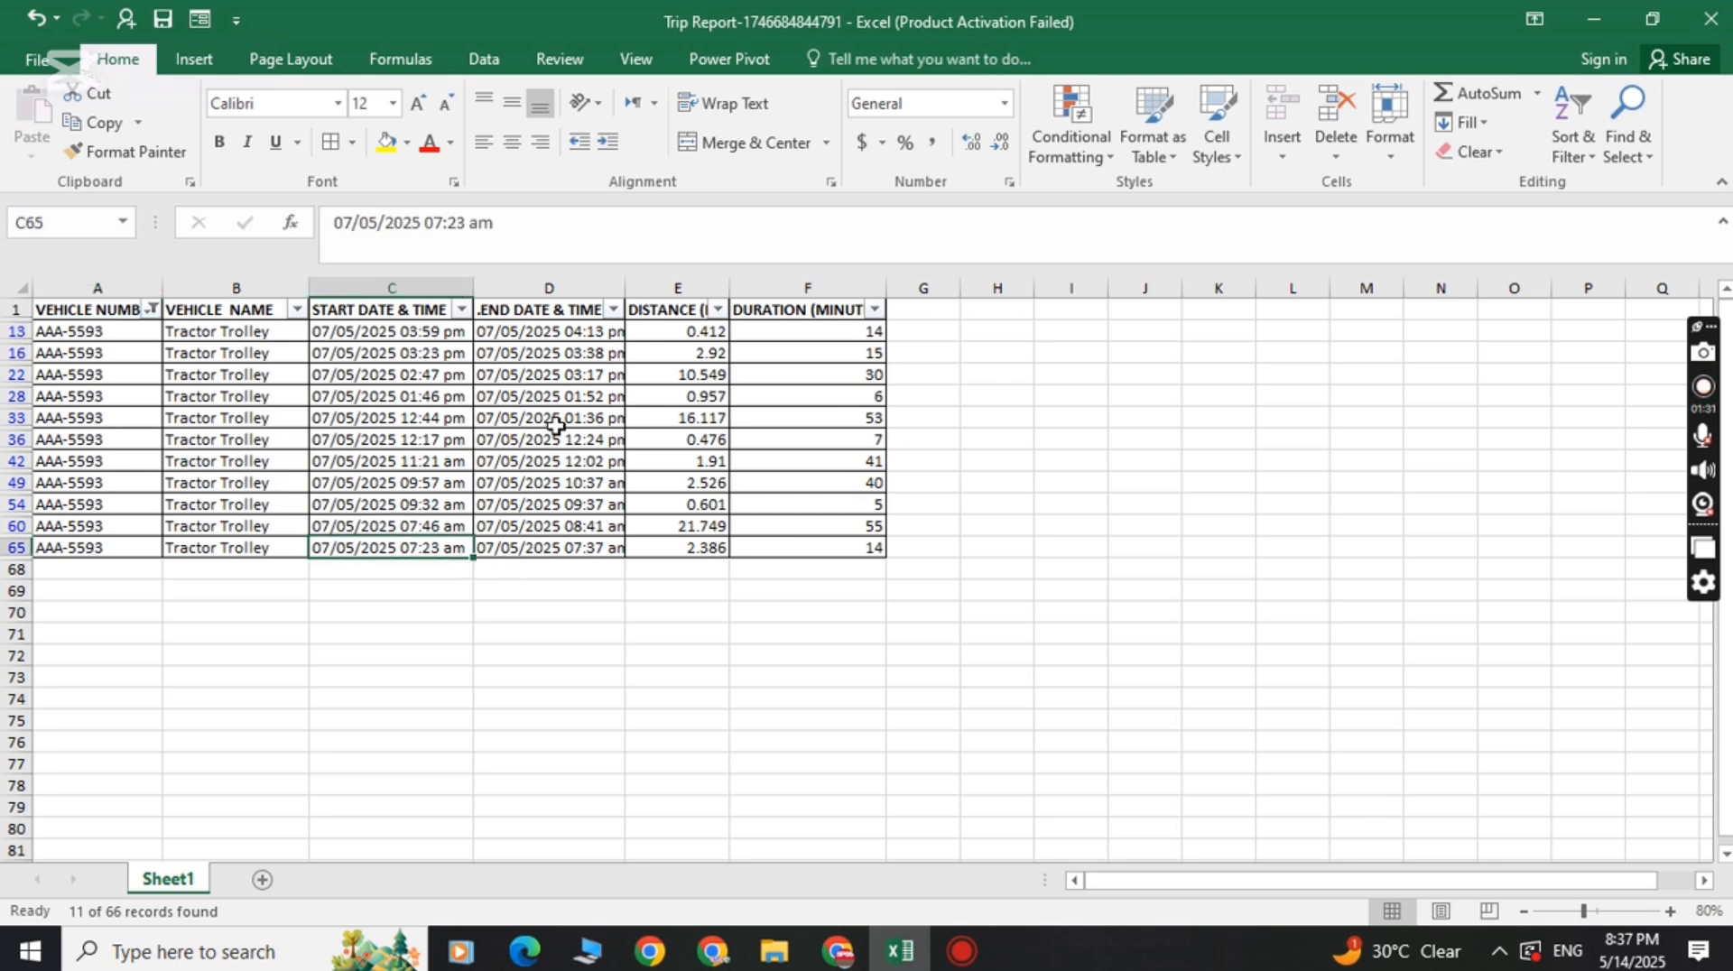
left_click(563, 329)
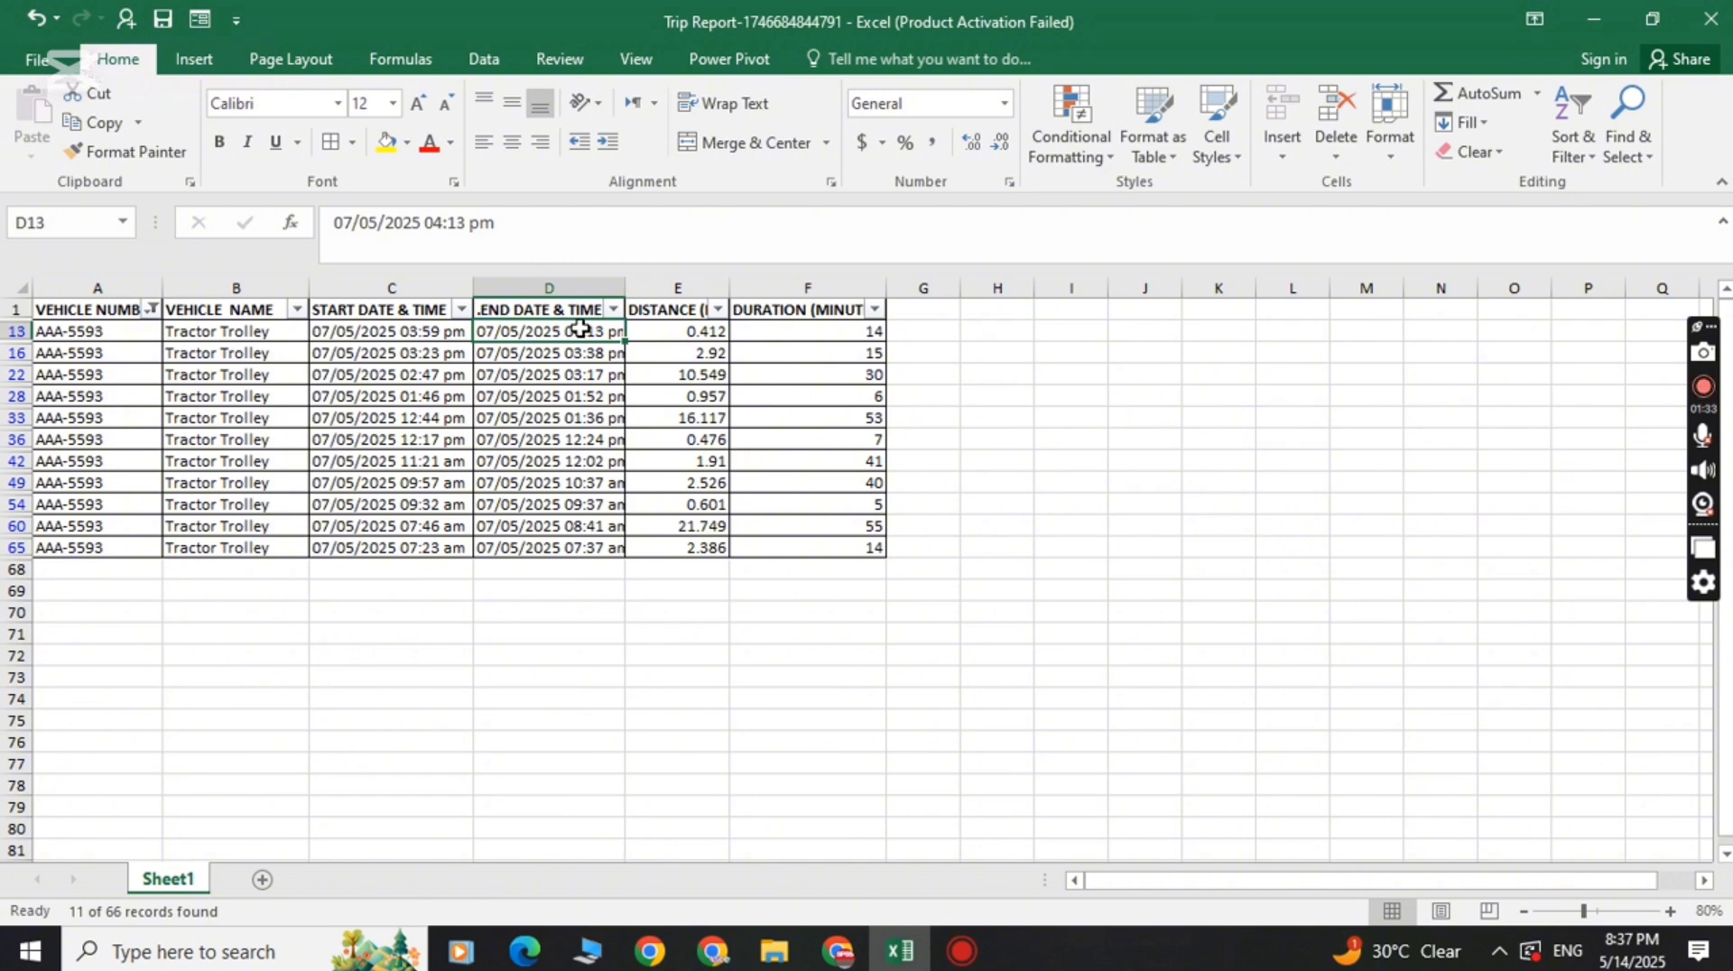
left_click(667, 330)
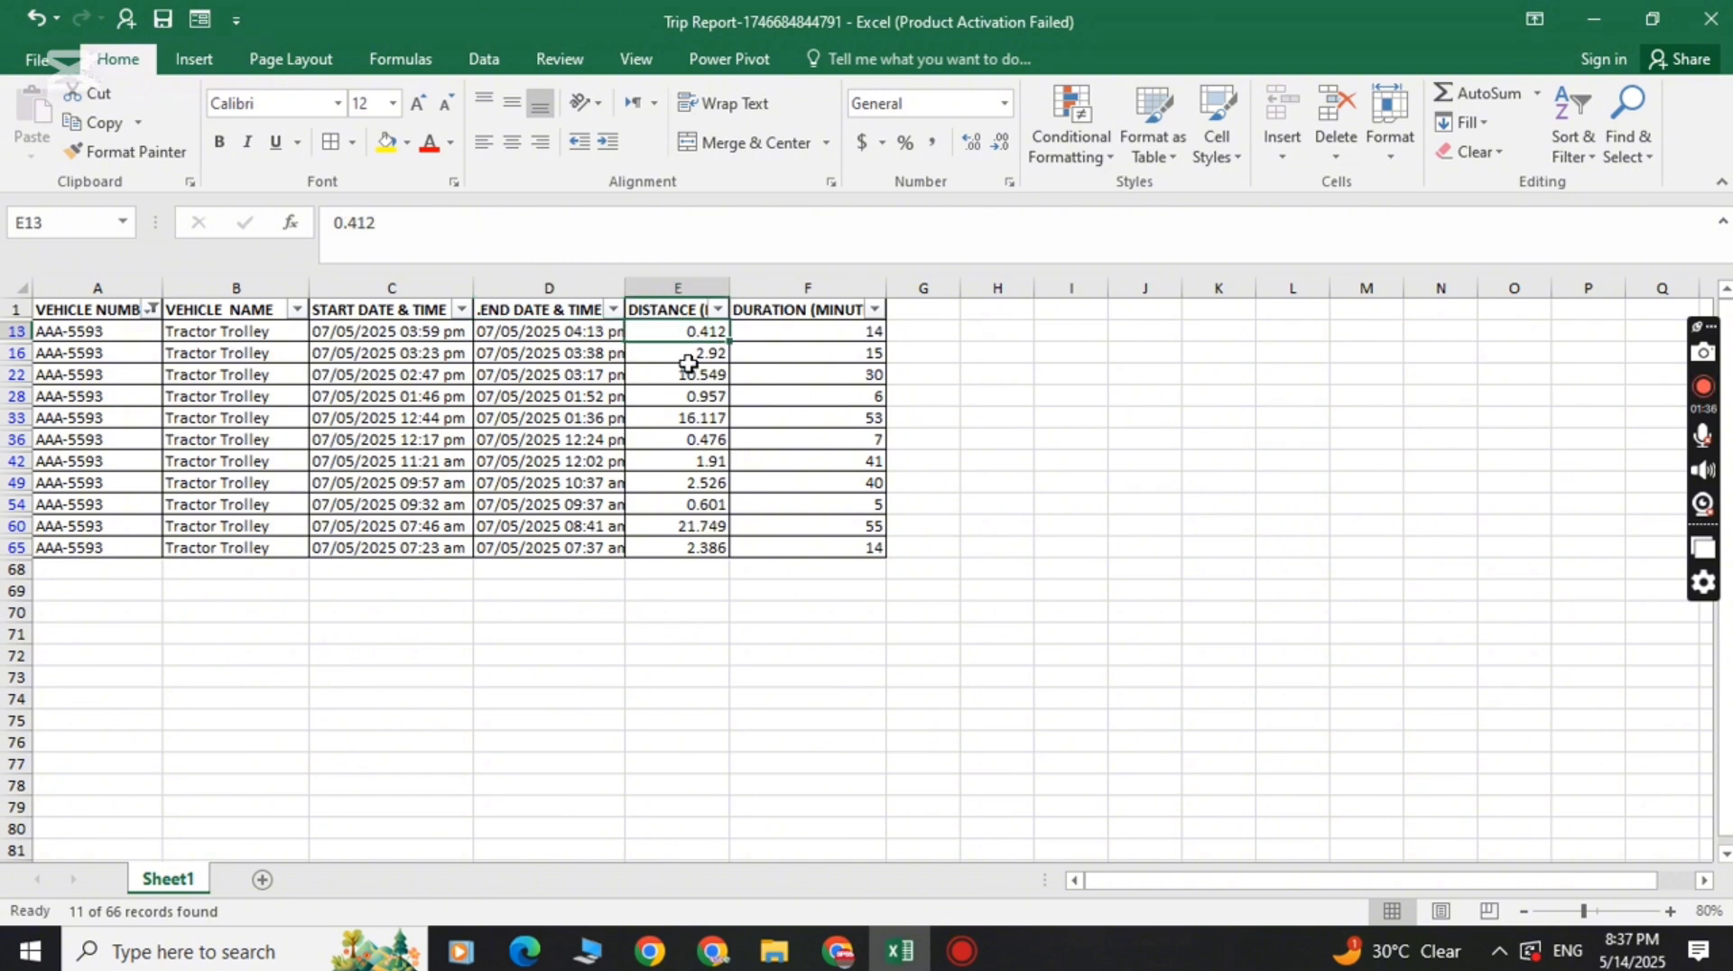
left_click(690, 544)
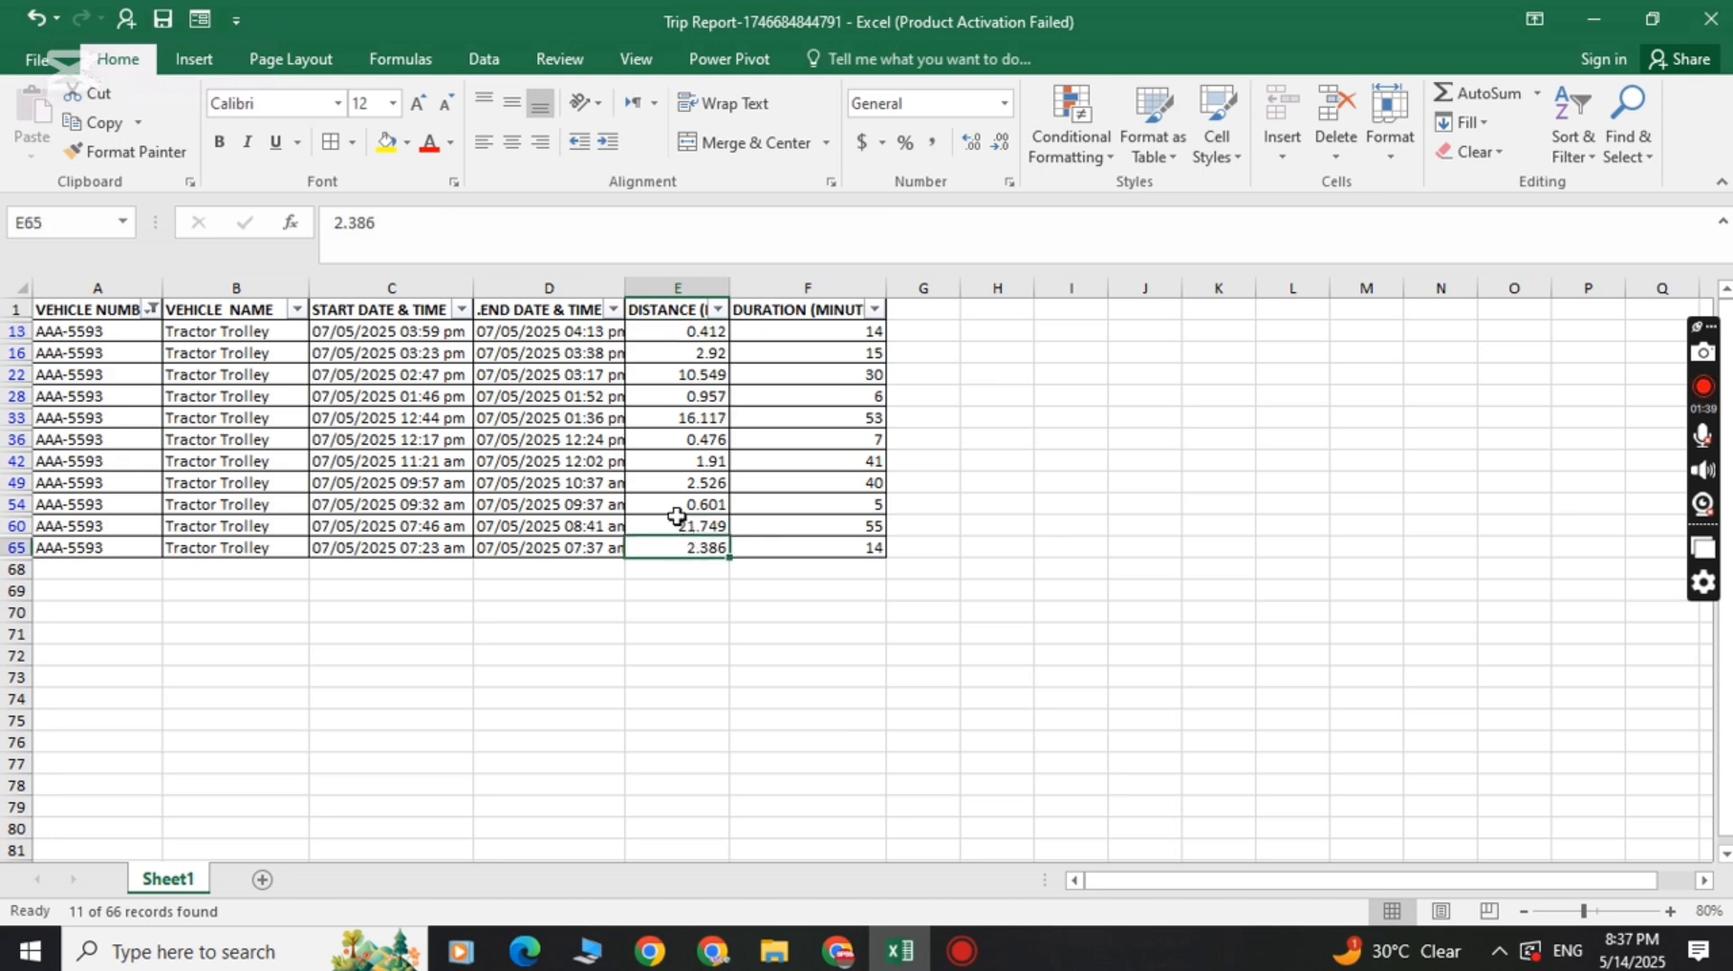
Inspect the first and last filtered durations, and reset the vehicle number filter to show all vehicles.
left_click(805, 331)
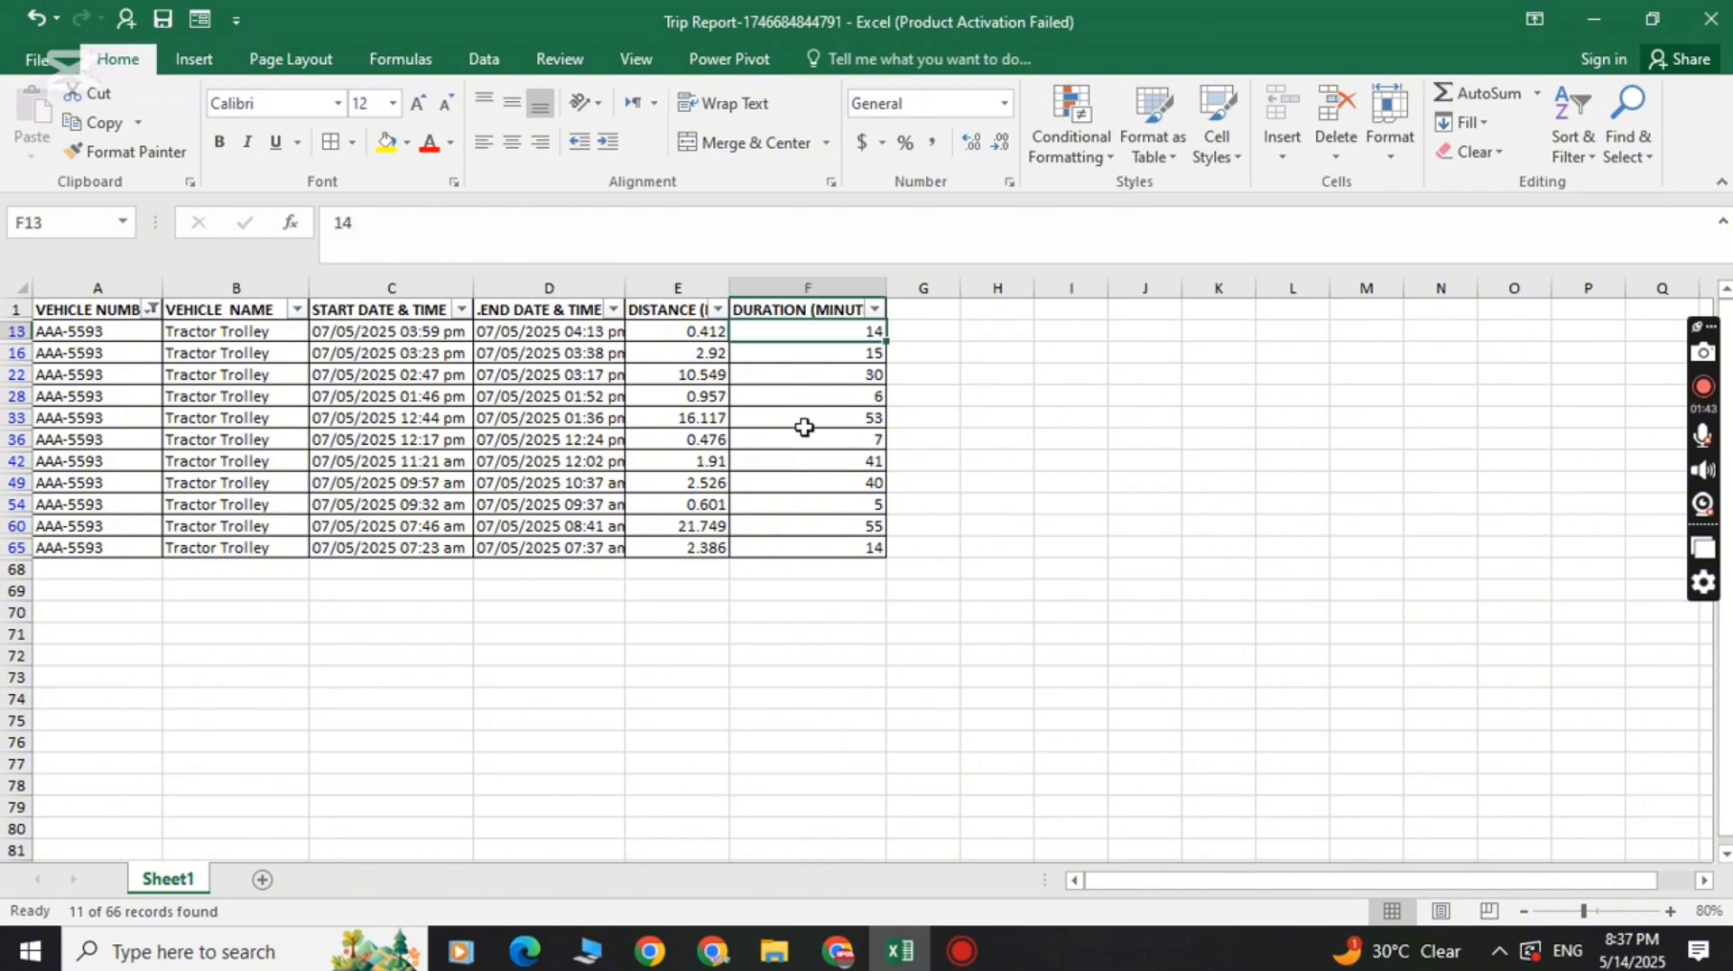
left_click(815, 550)
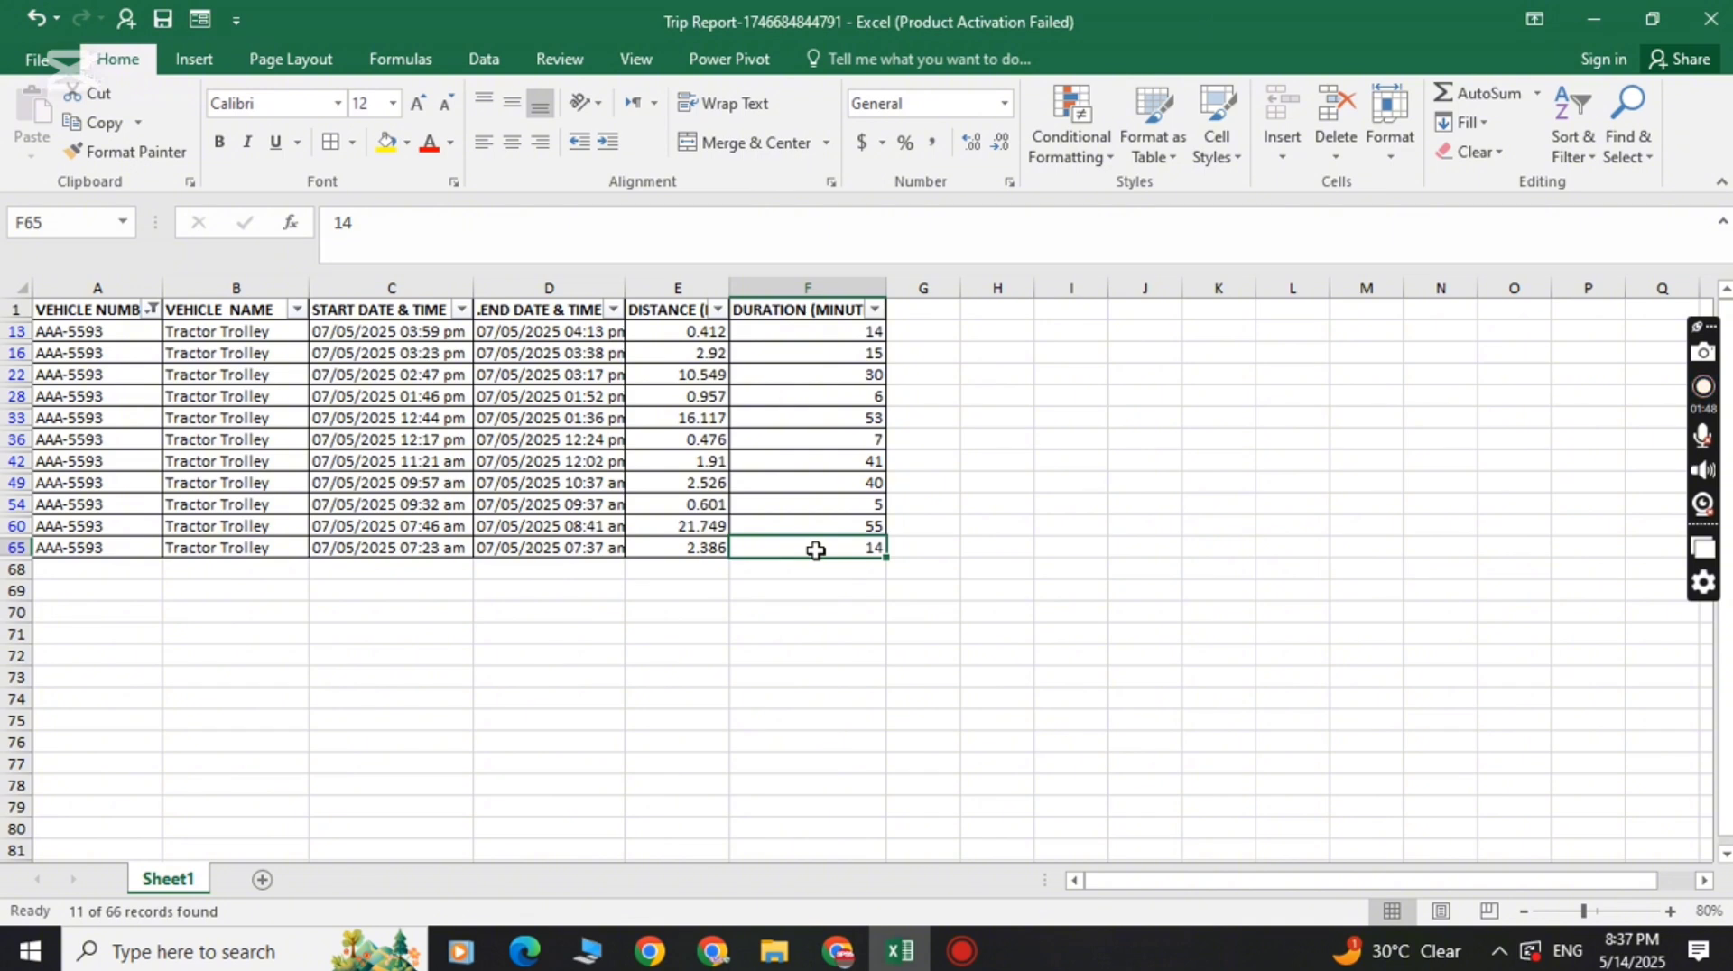
left_click(151, 310)
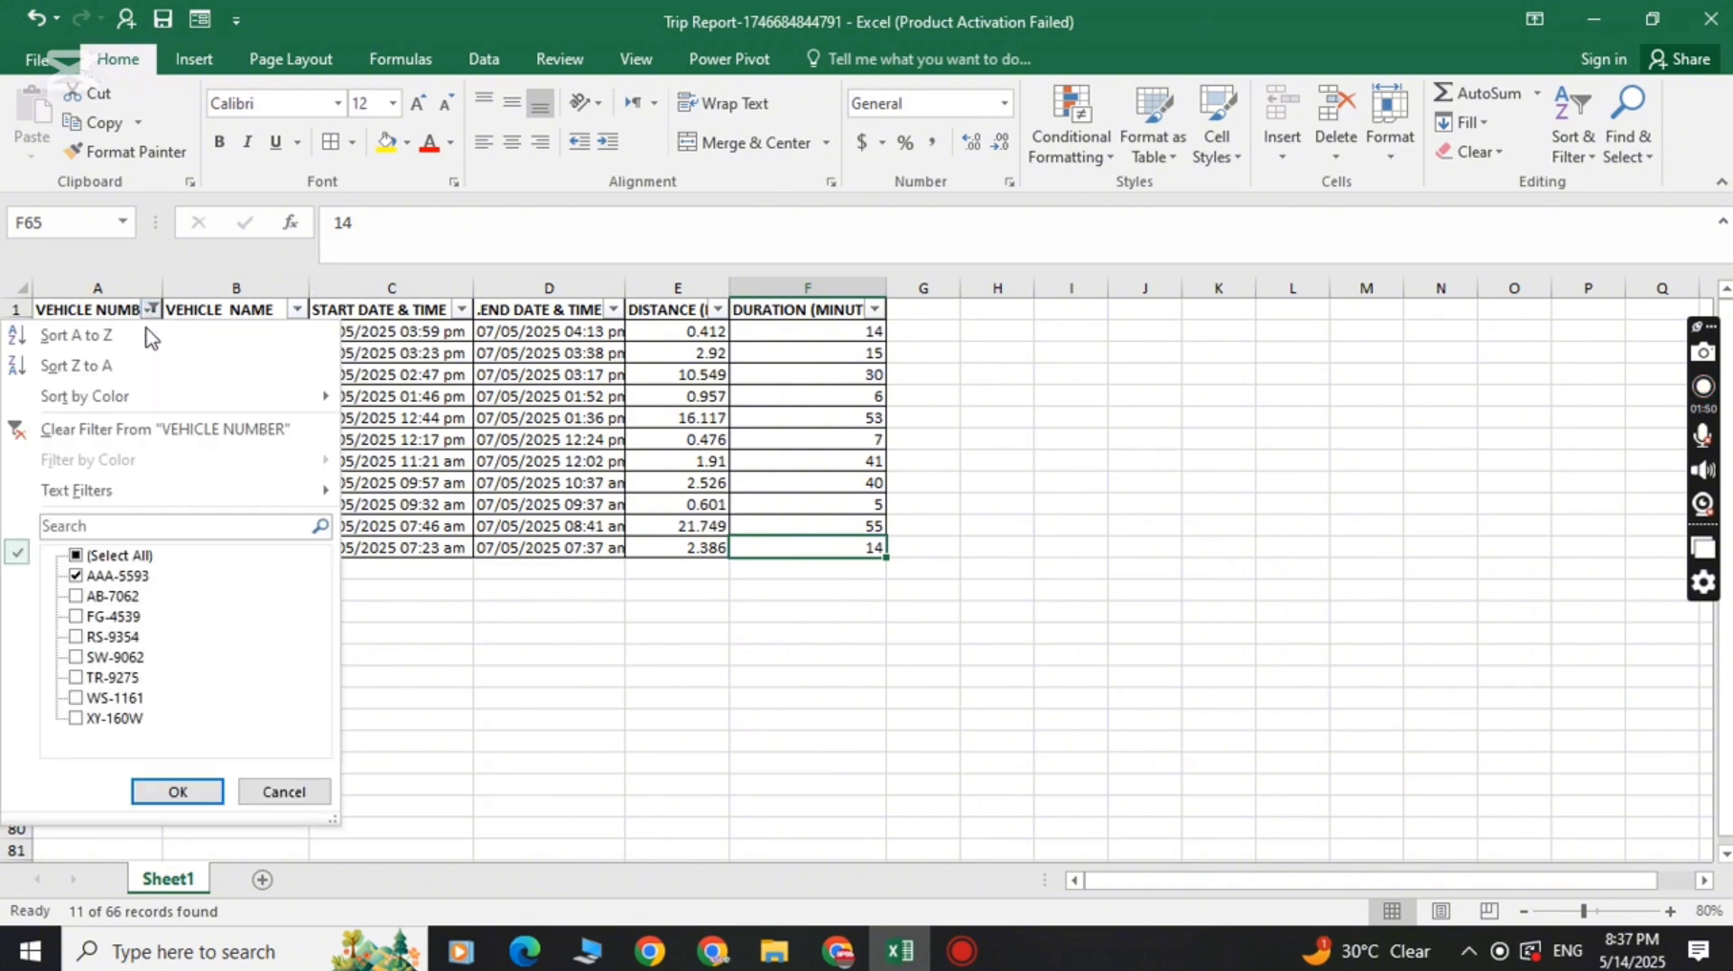
left_click(78, 556)
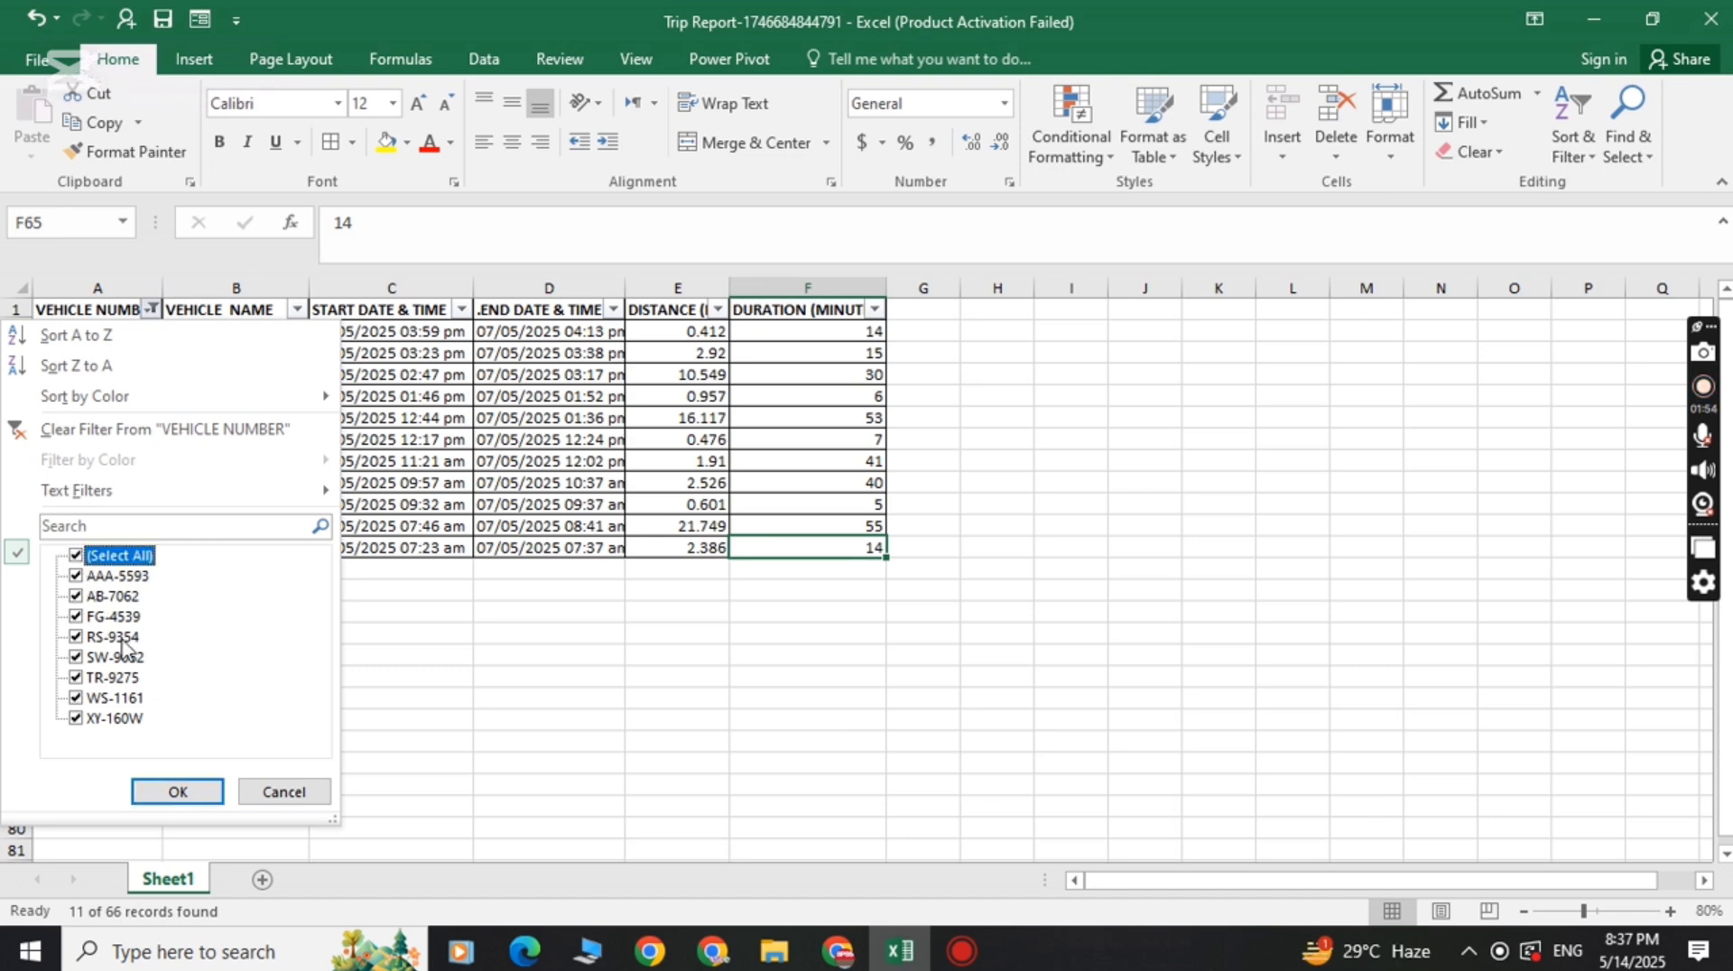
left_click(178, 793)
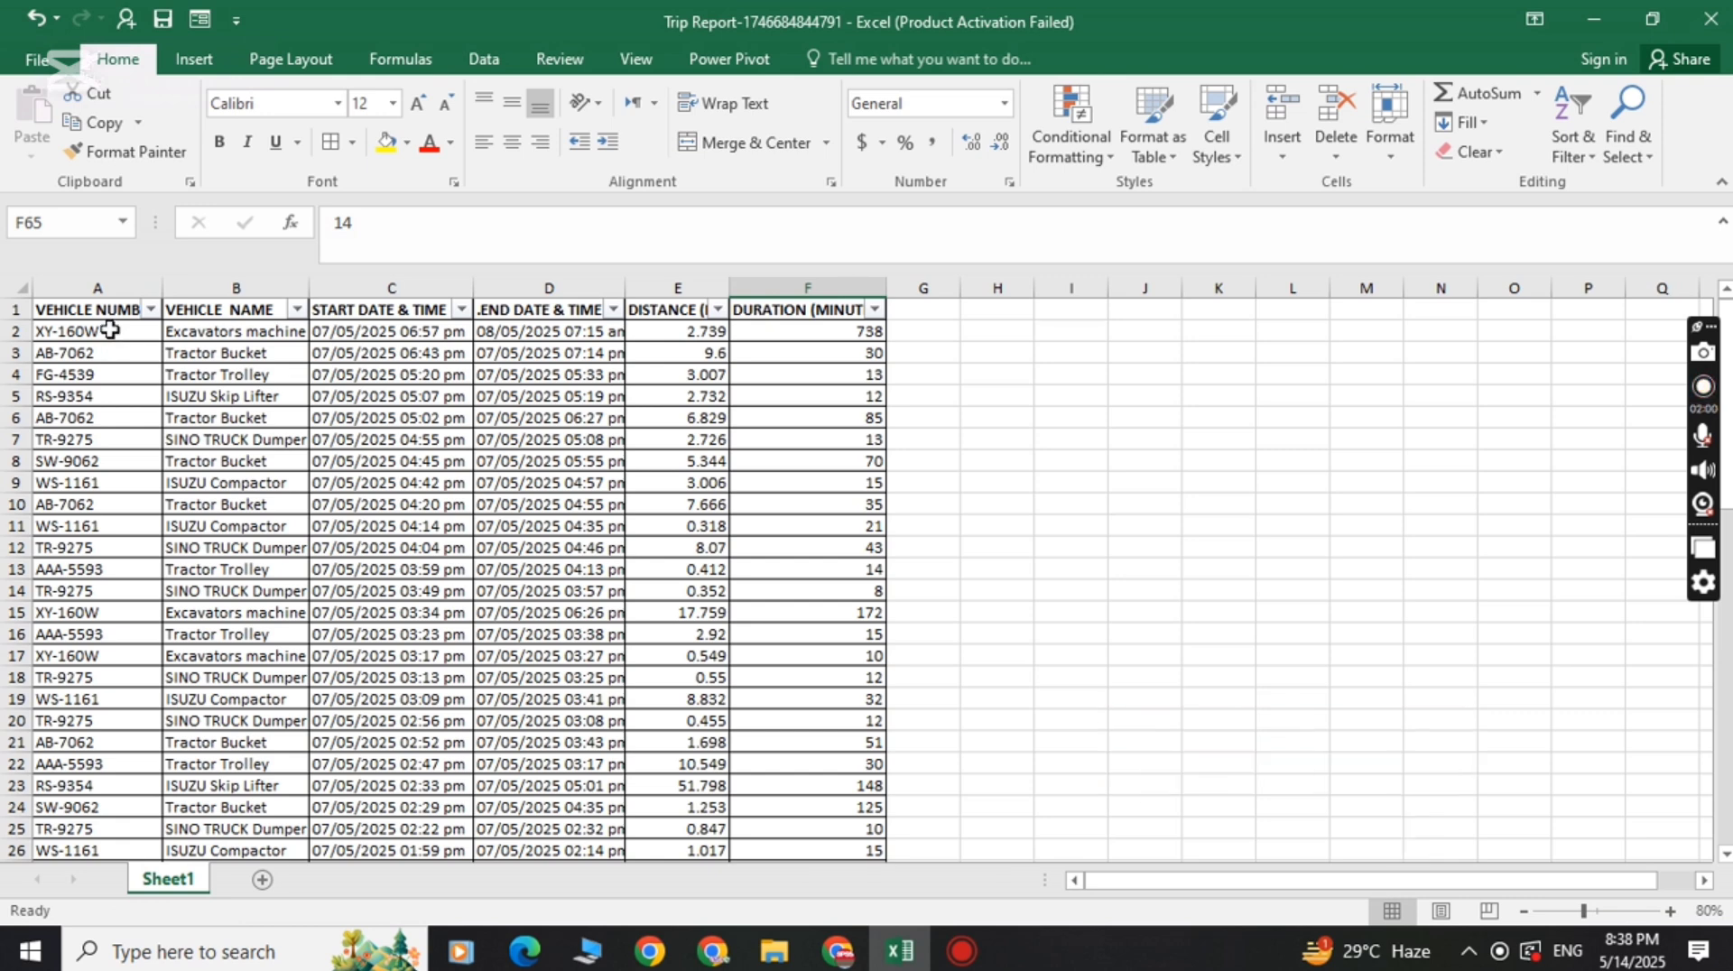
Load the whole trip range A1:F67 into the Power Query Editor as a table with headers.
left_click(396, 282)
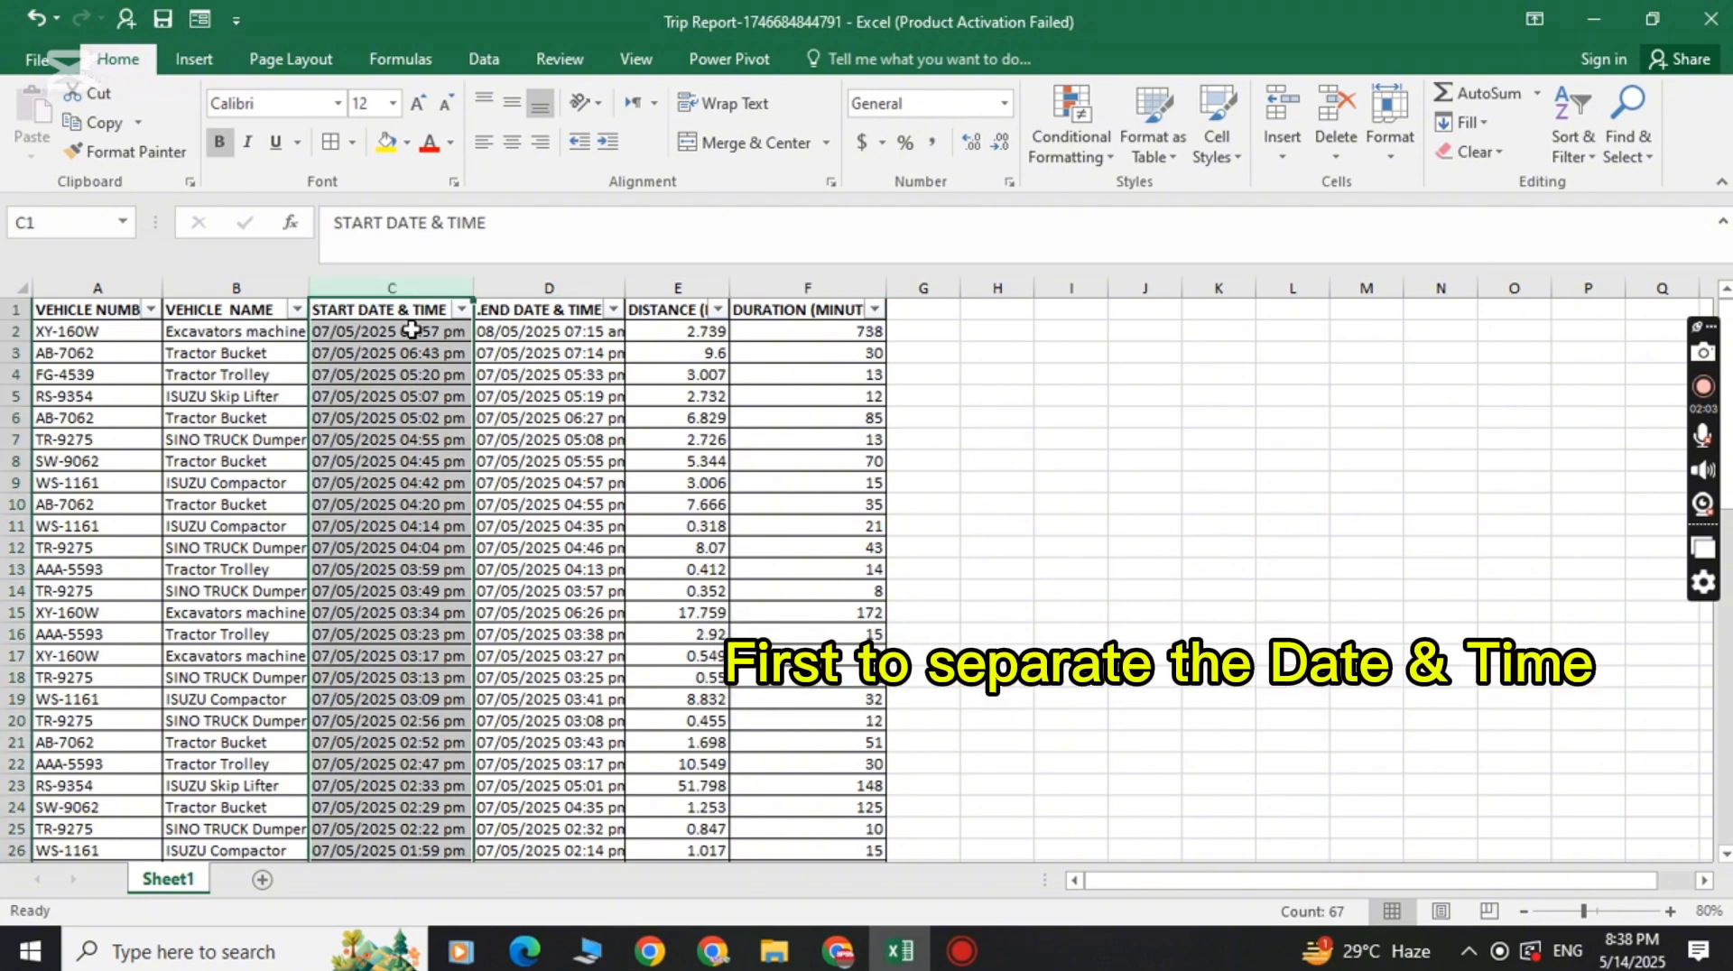
left_click(537, 275)
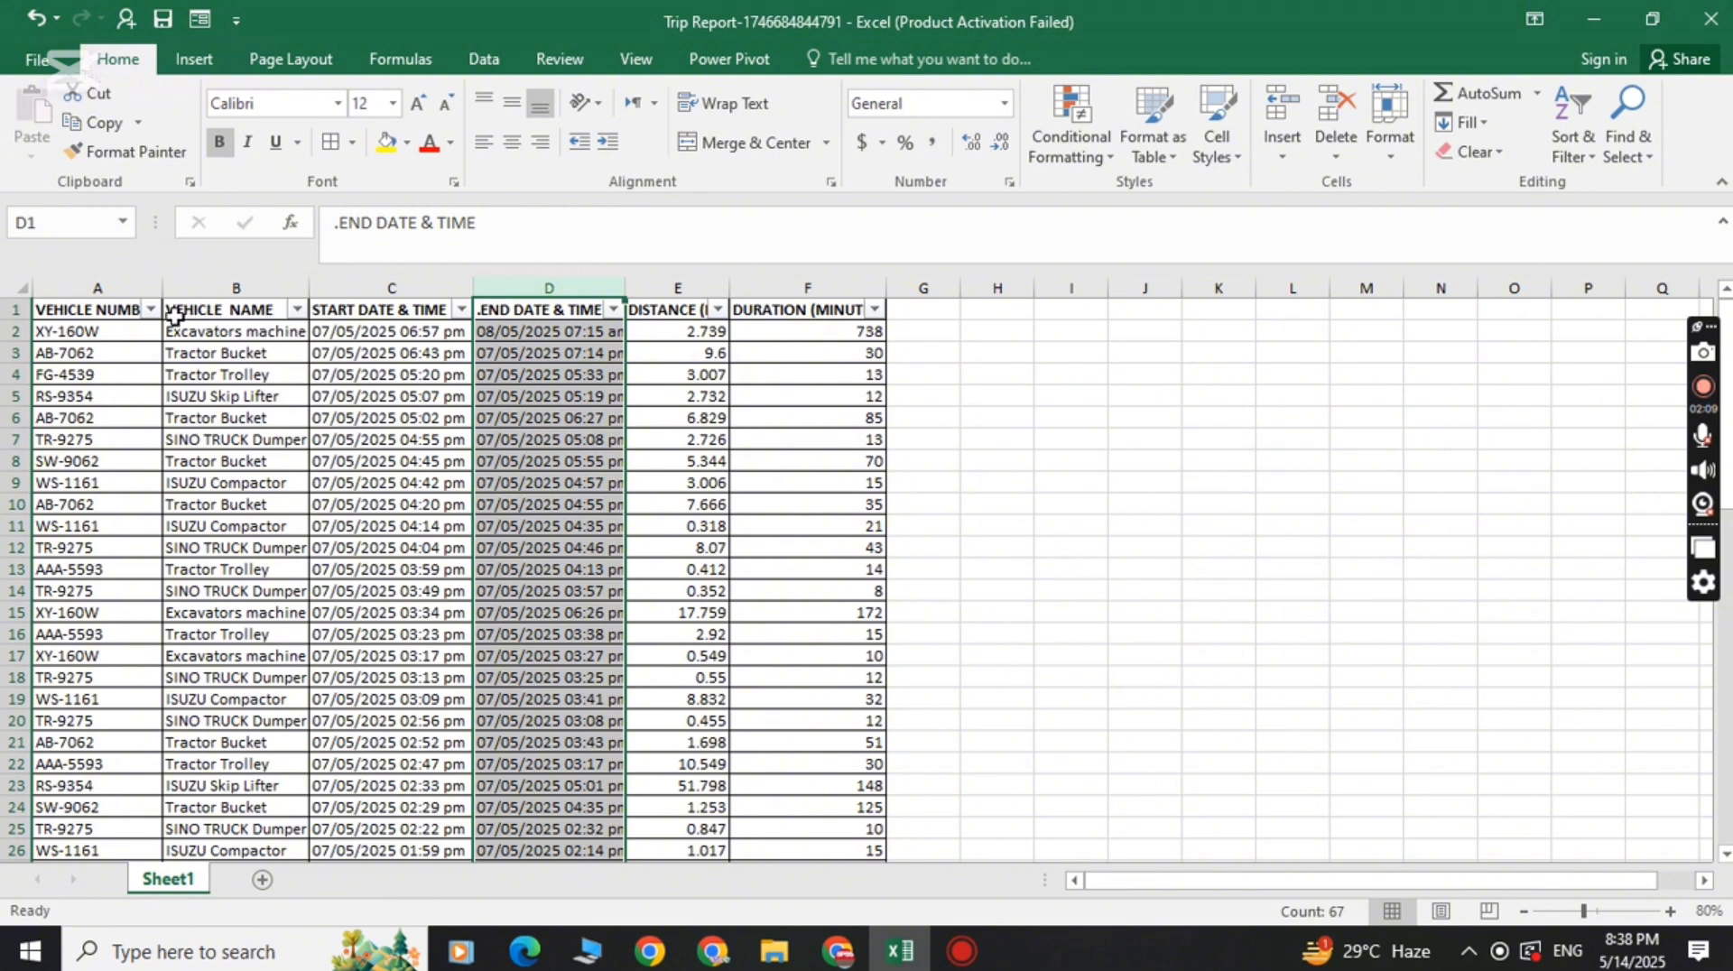
left_click(41, 312)
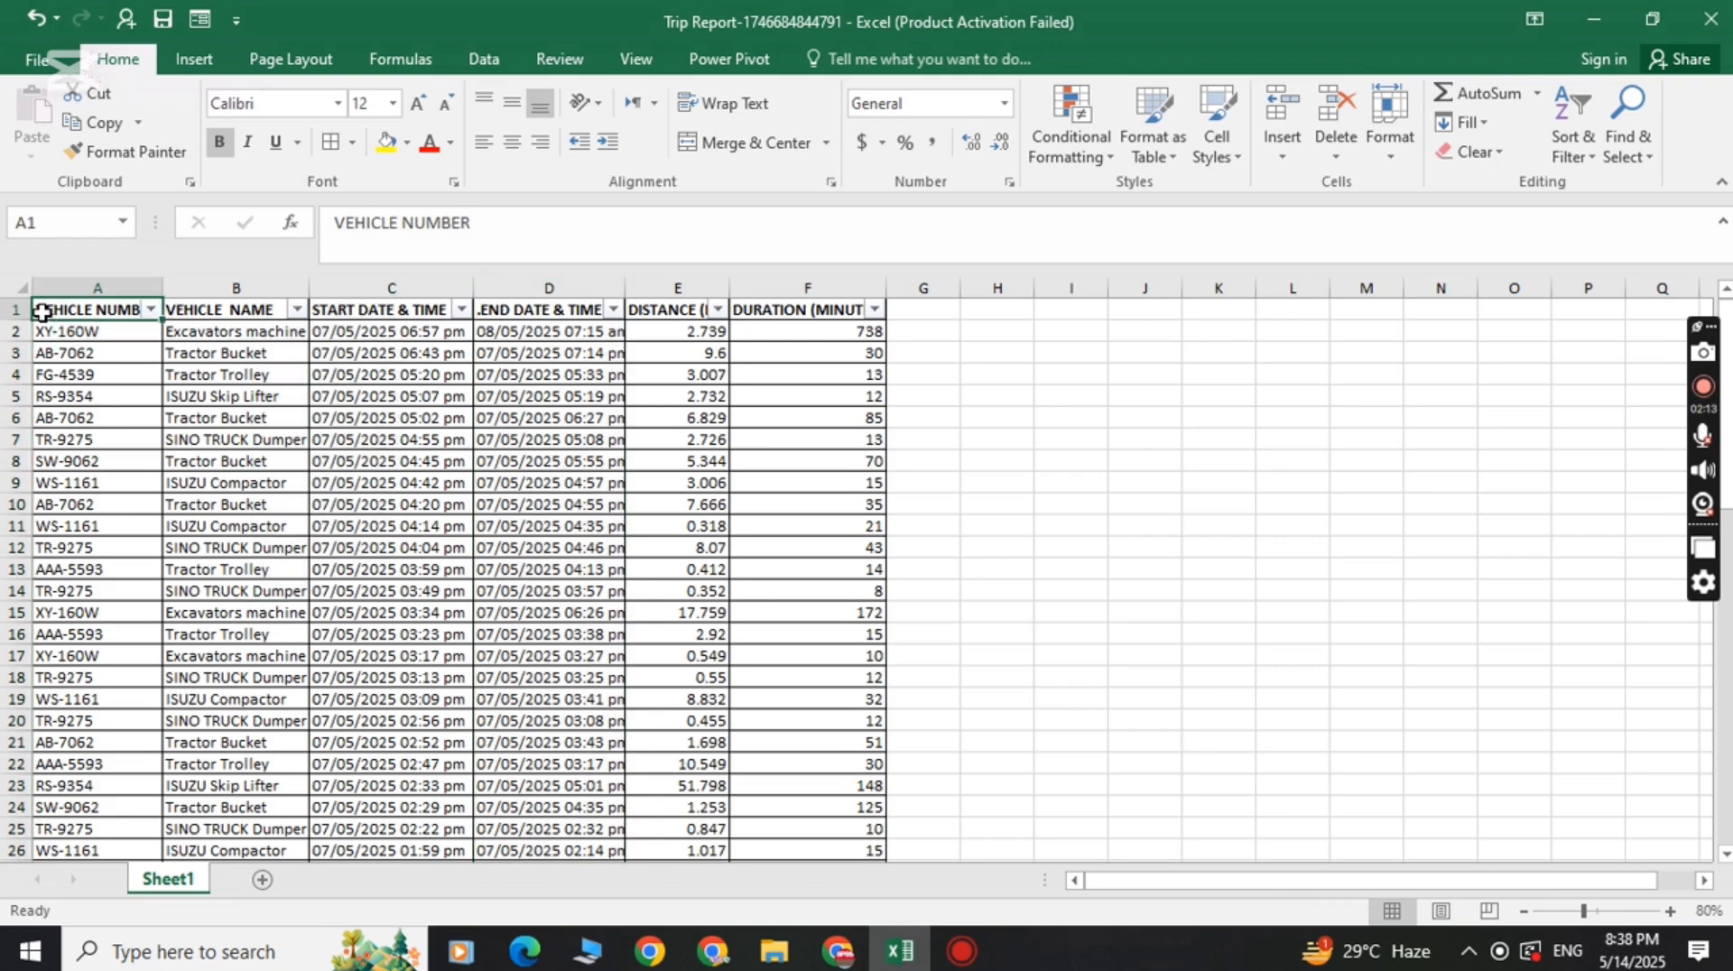
key("ctrl+shift+Right")
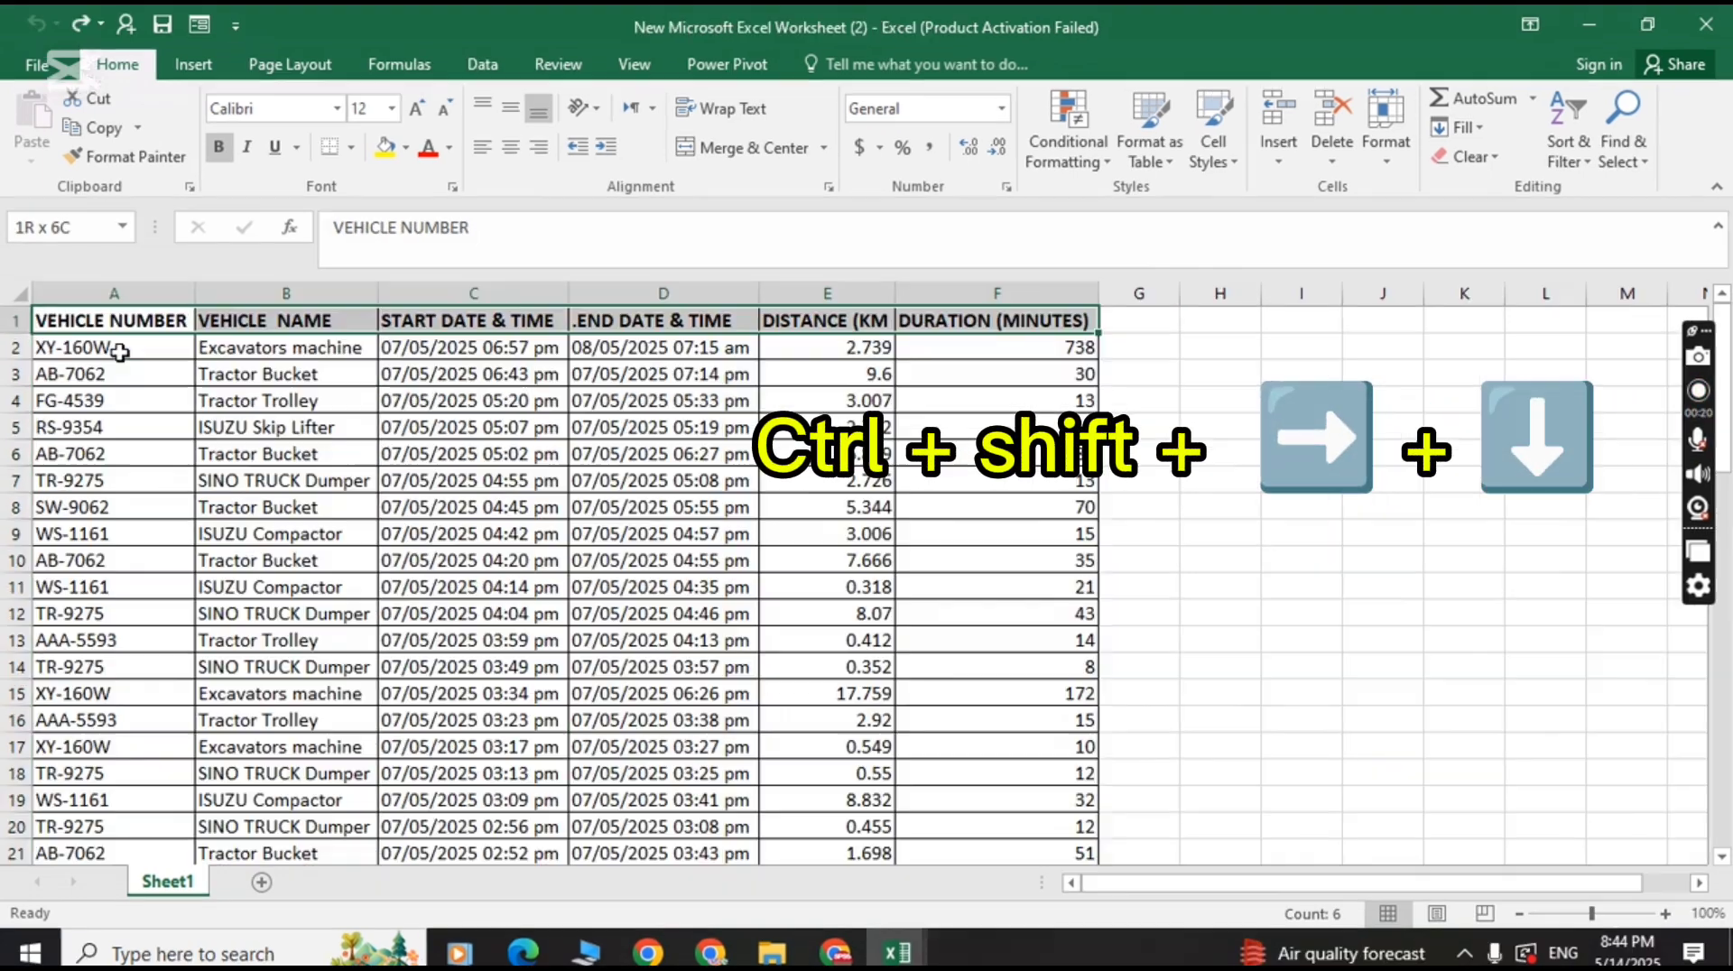
key("ctrl+shift+Down")
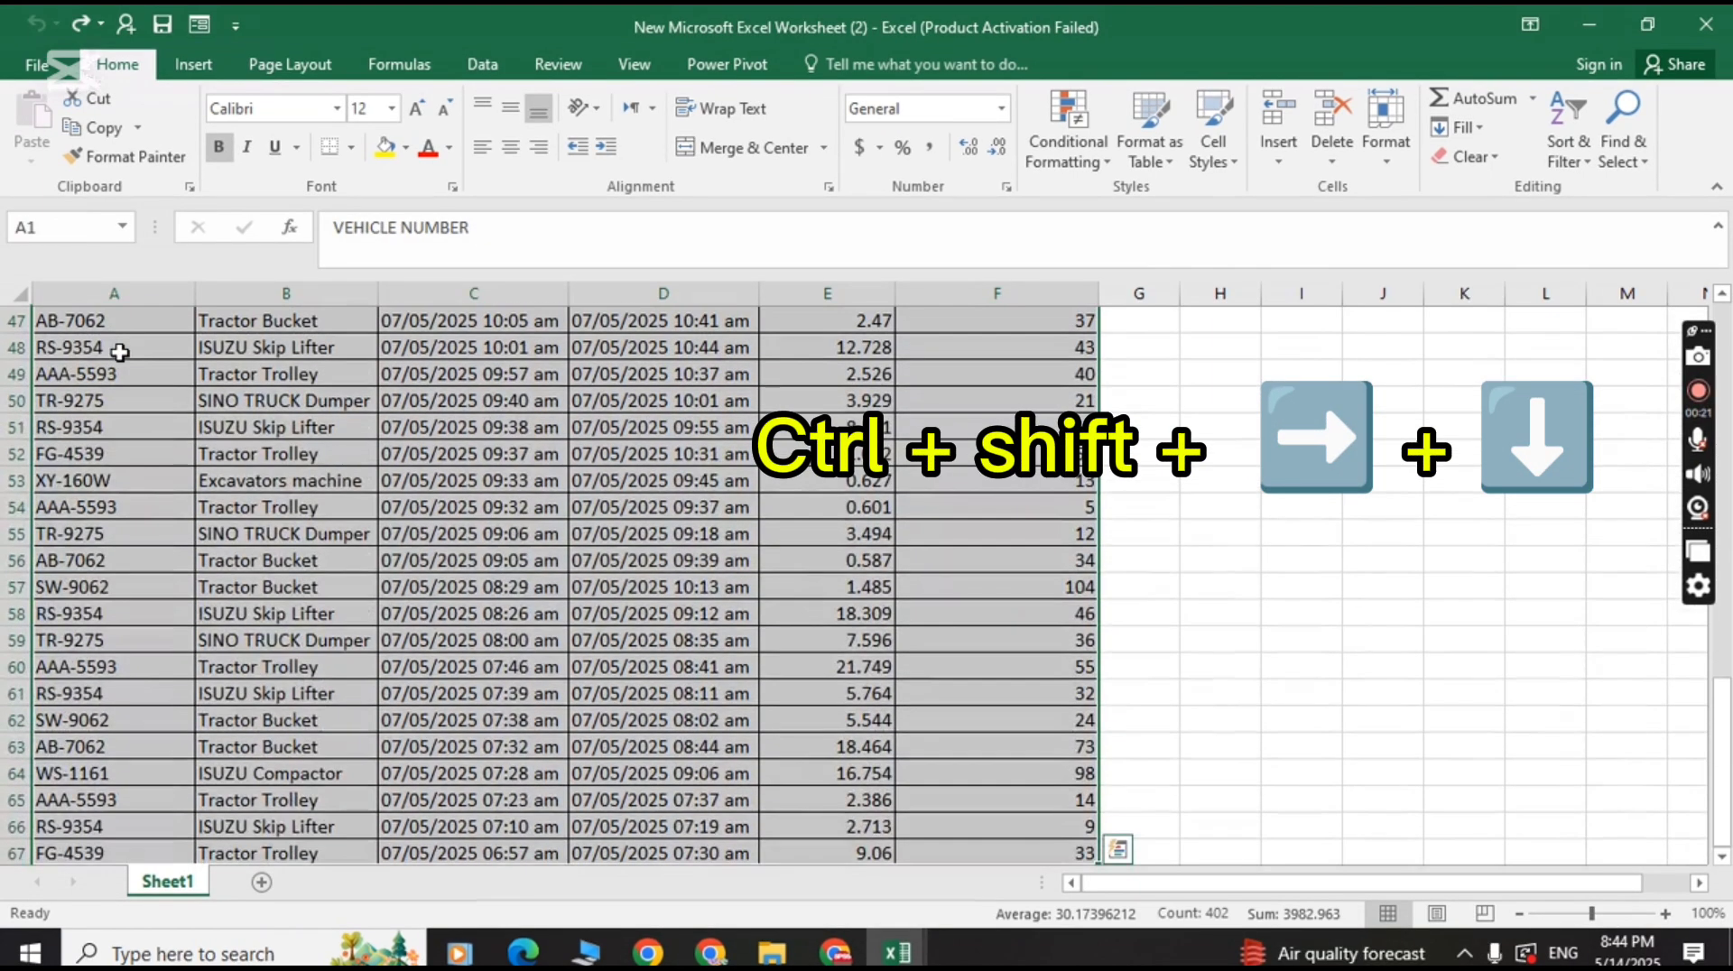
left_click_drag(1722, 810, 1723, 558)
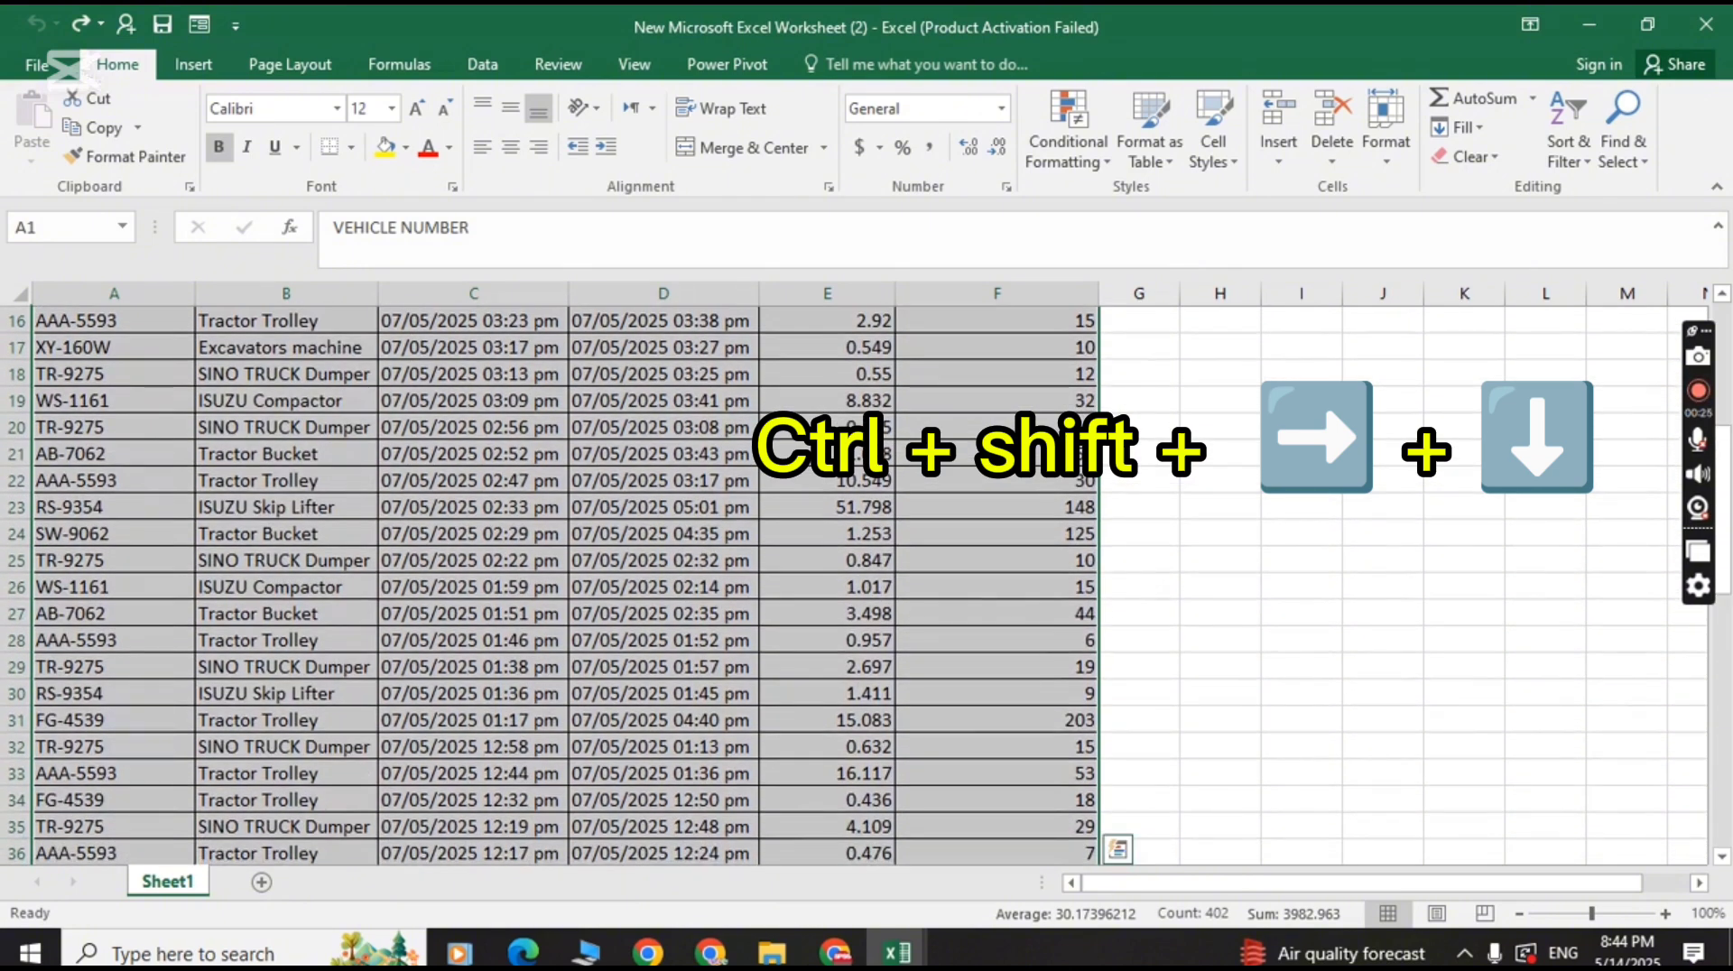
left_click_drag(1726, 437, 1727, 323)
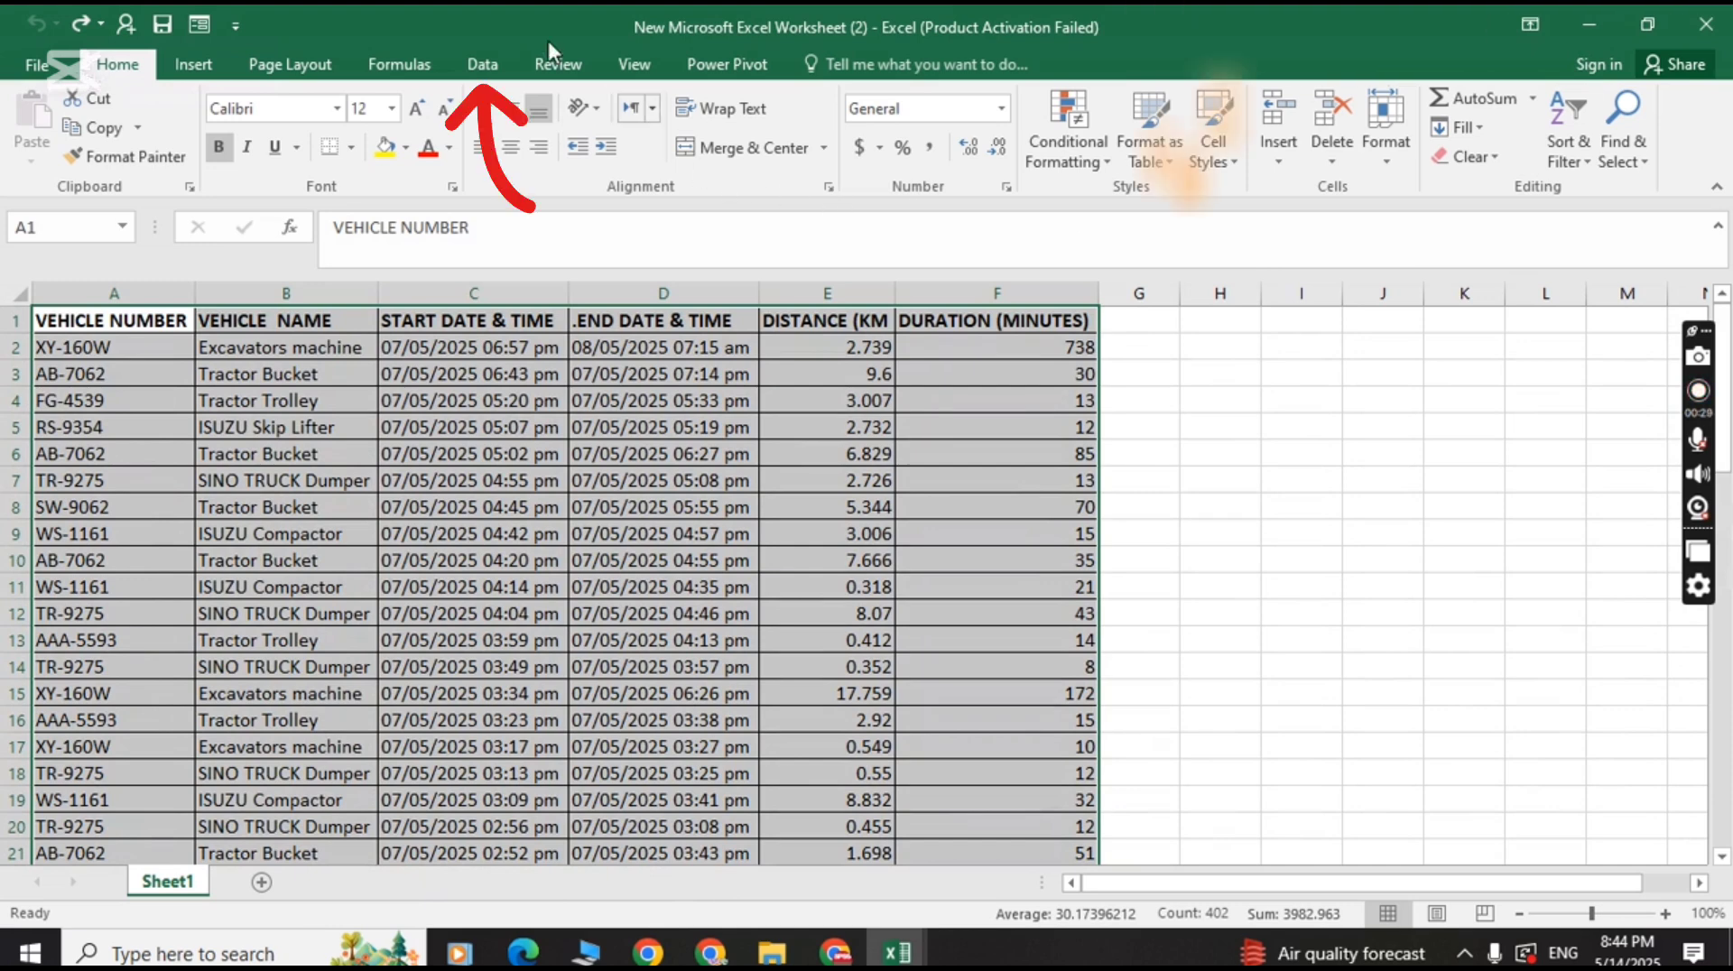
left_click(479, 62)
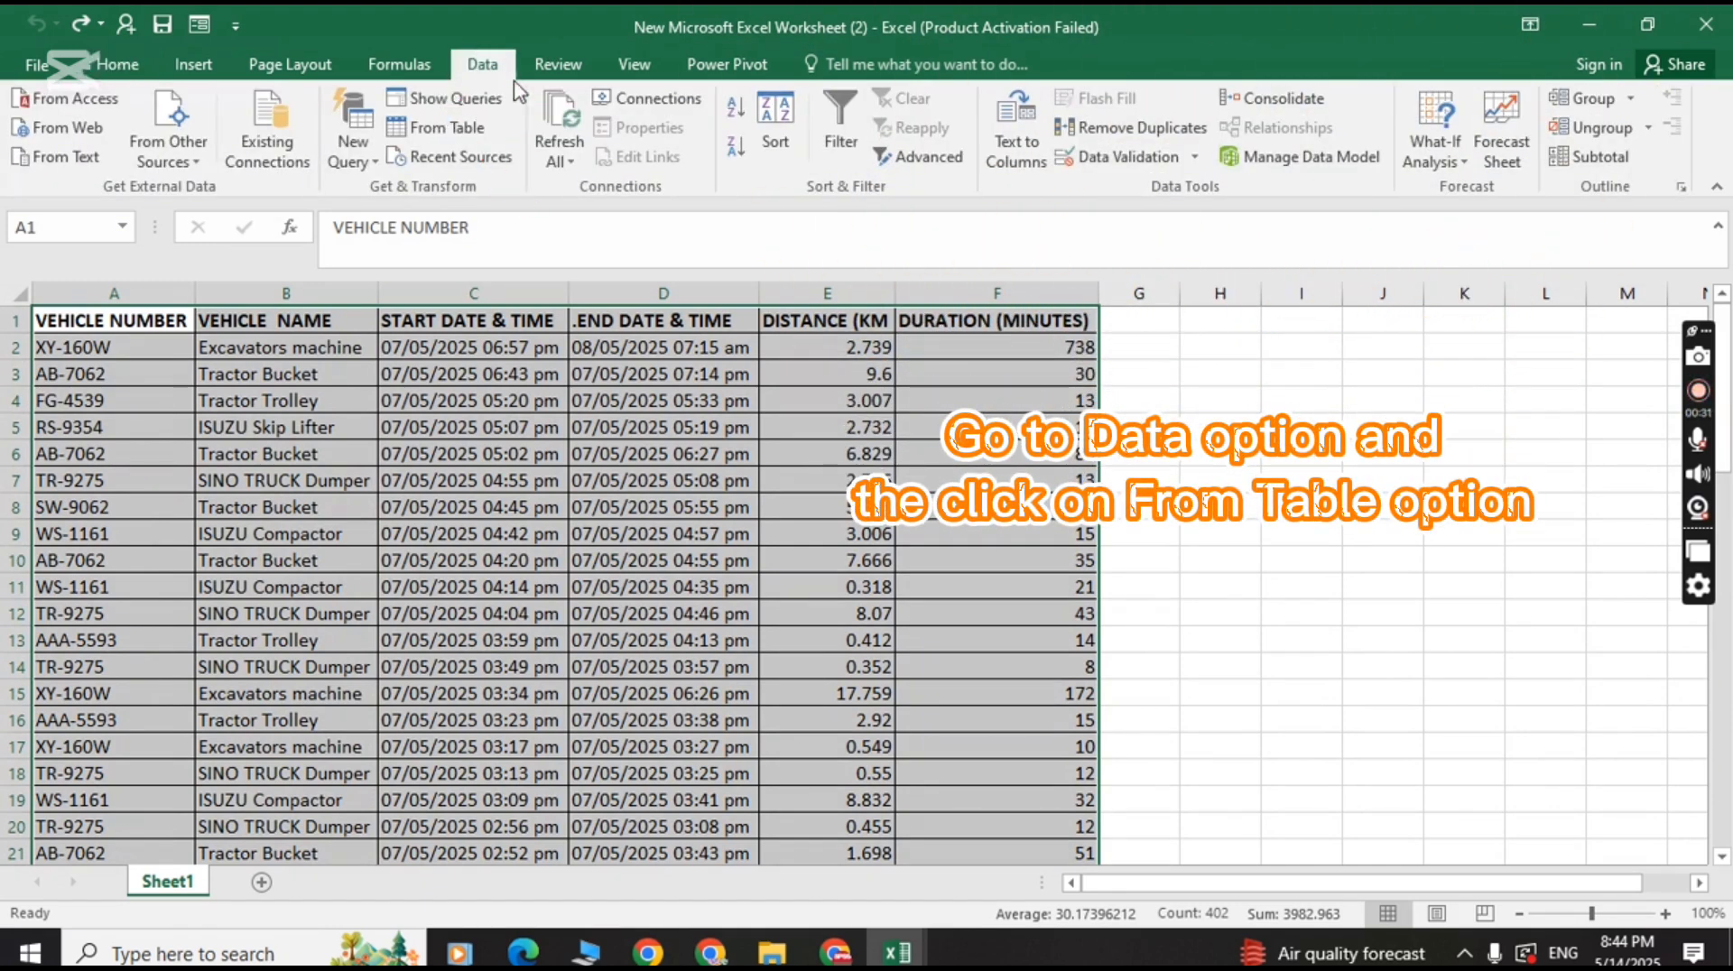
left_click(445, 131)
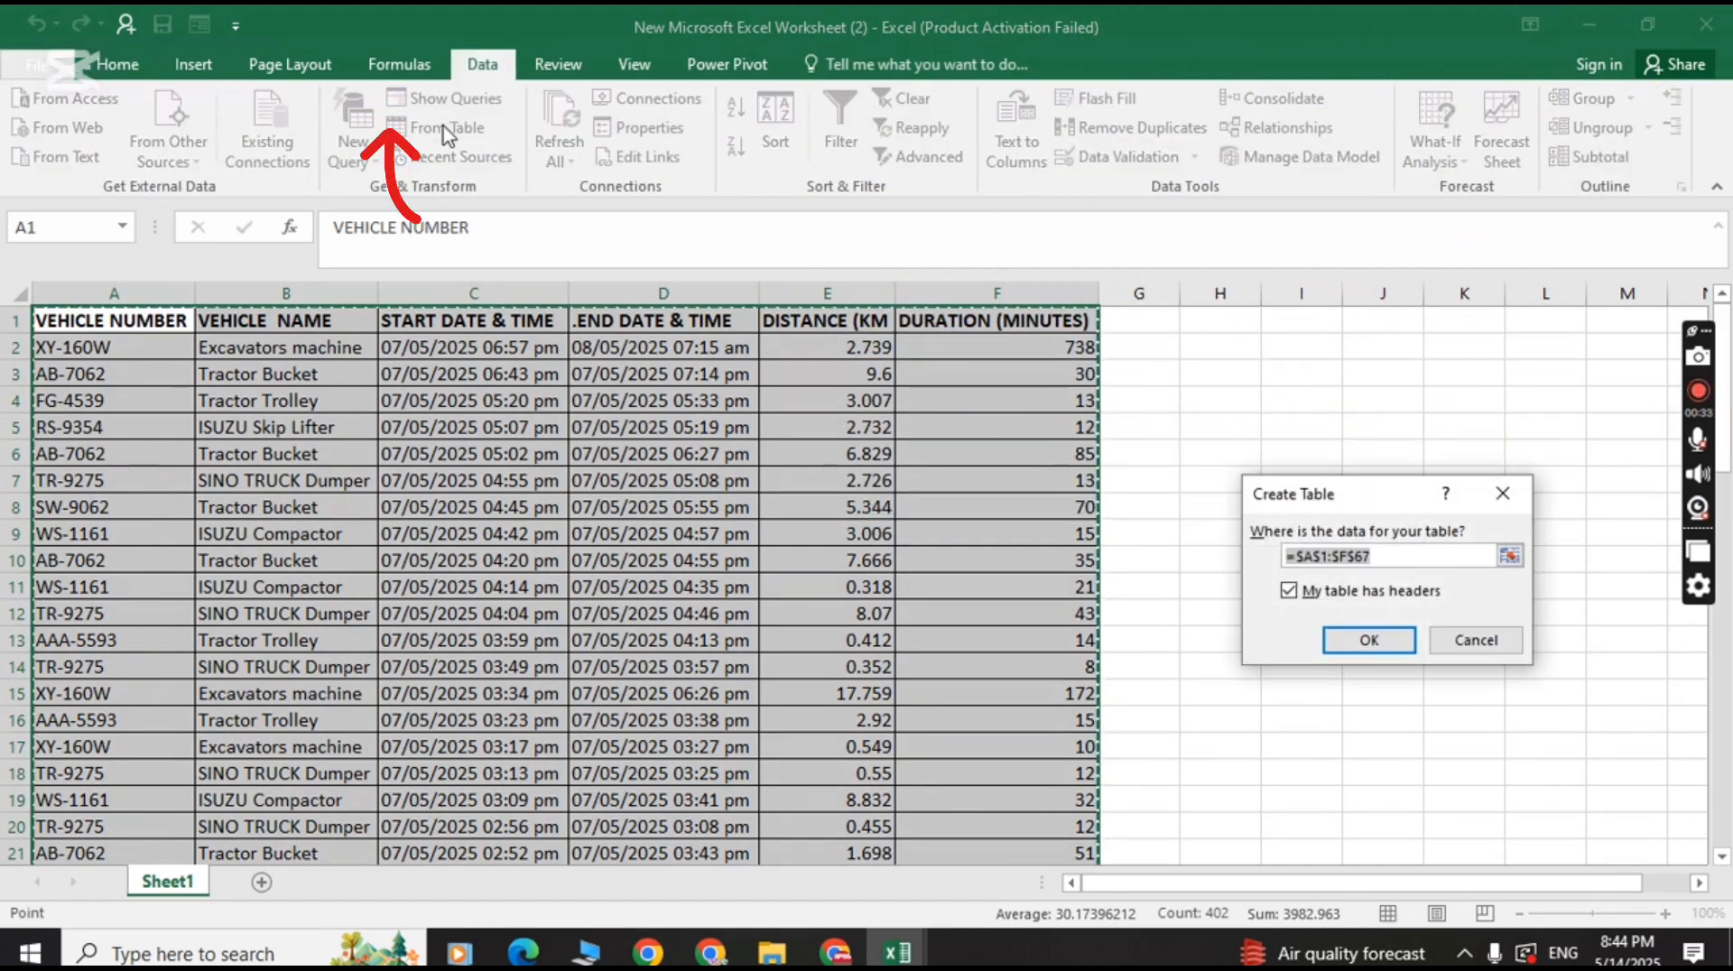
left_click(1349, 639)
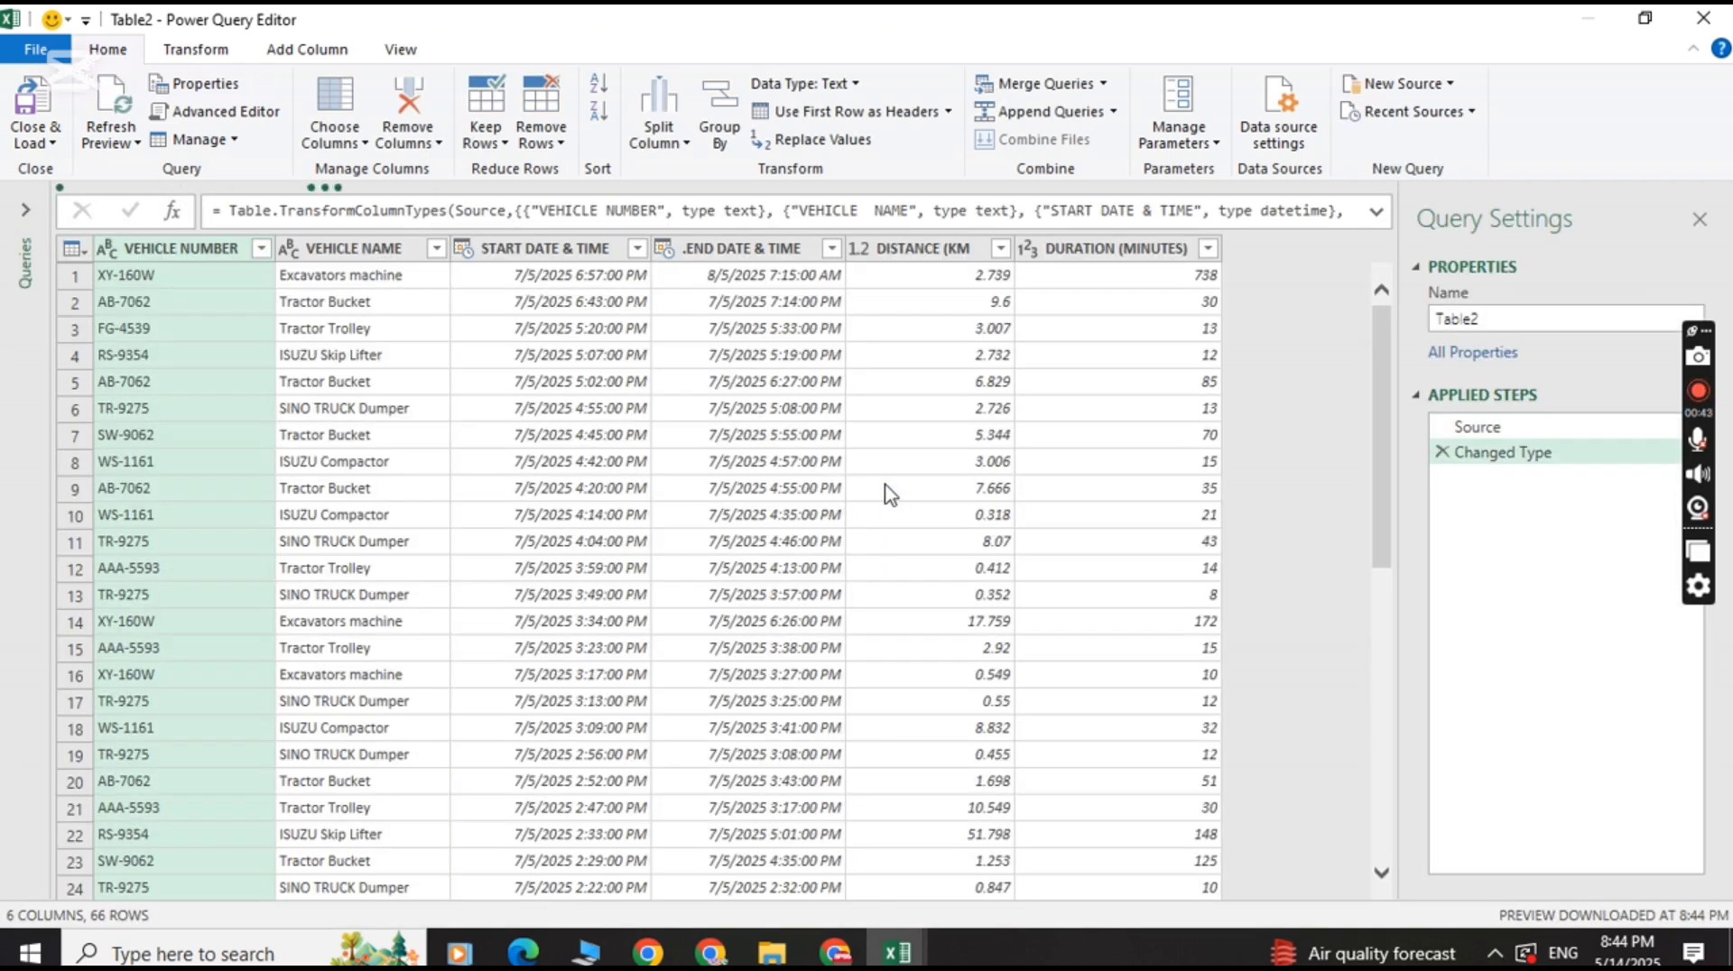
Split the START DATE & TIME column by the Space delimiter at the left-most occurrence.
left_click(573, 251)
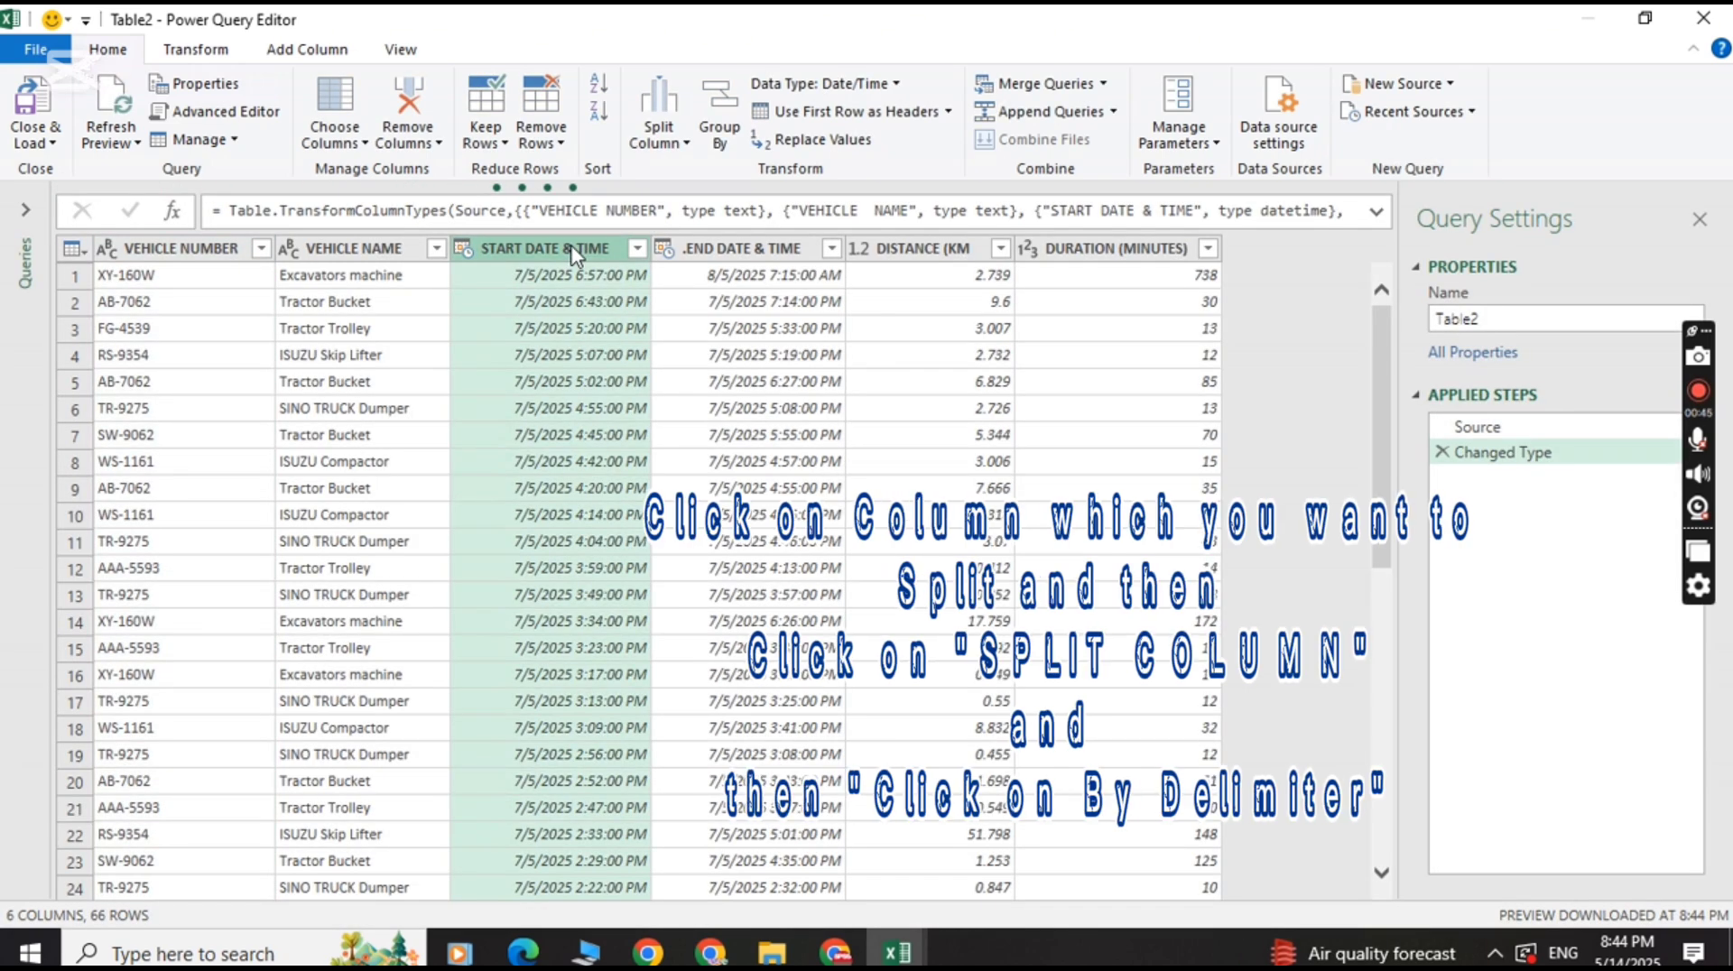
left_click(682, 144)
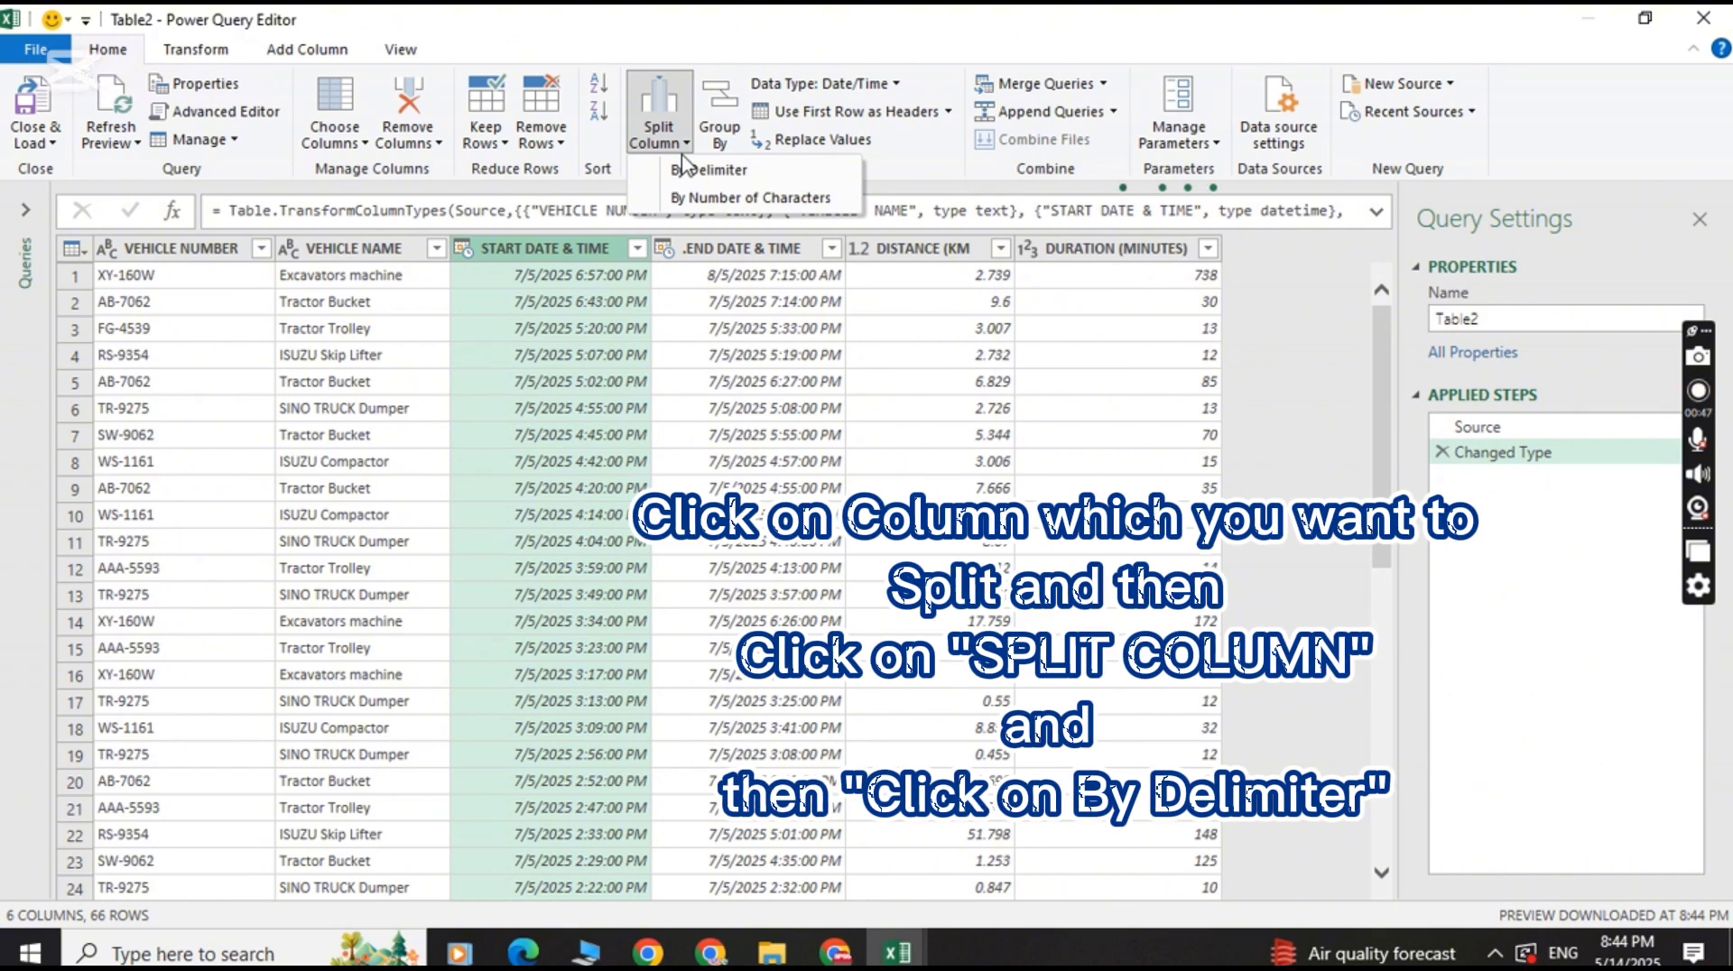
left_click(691, 172)
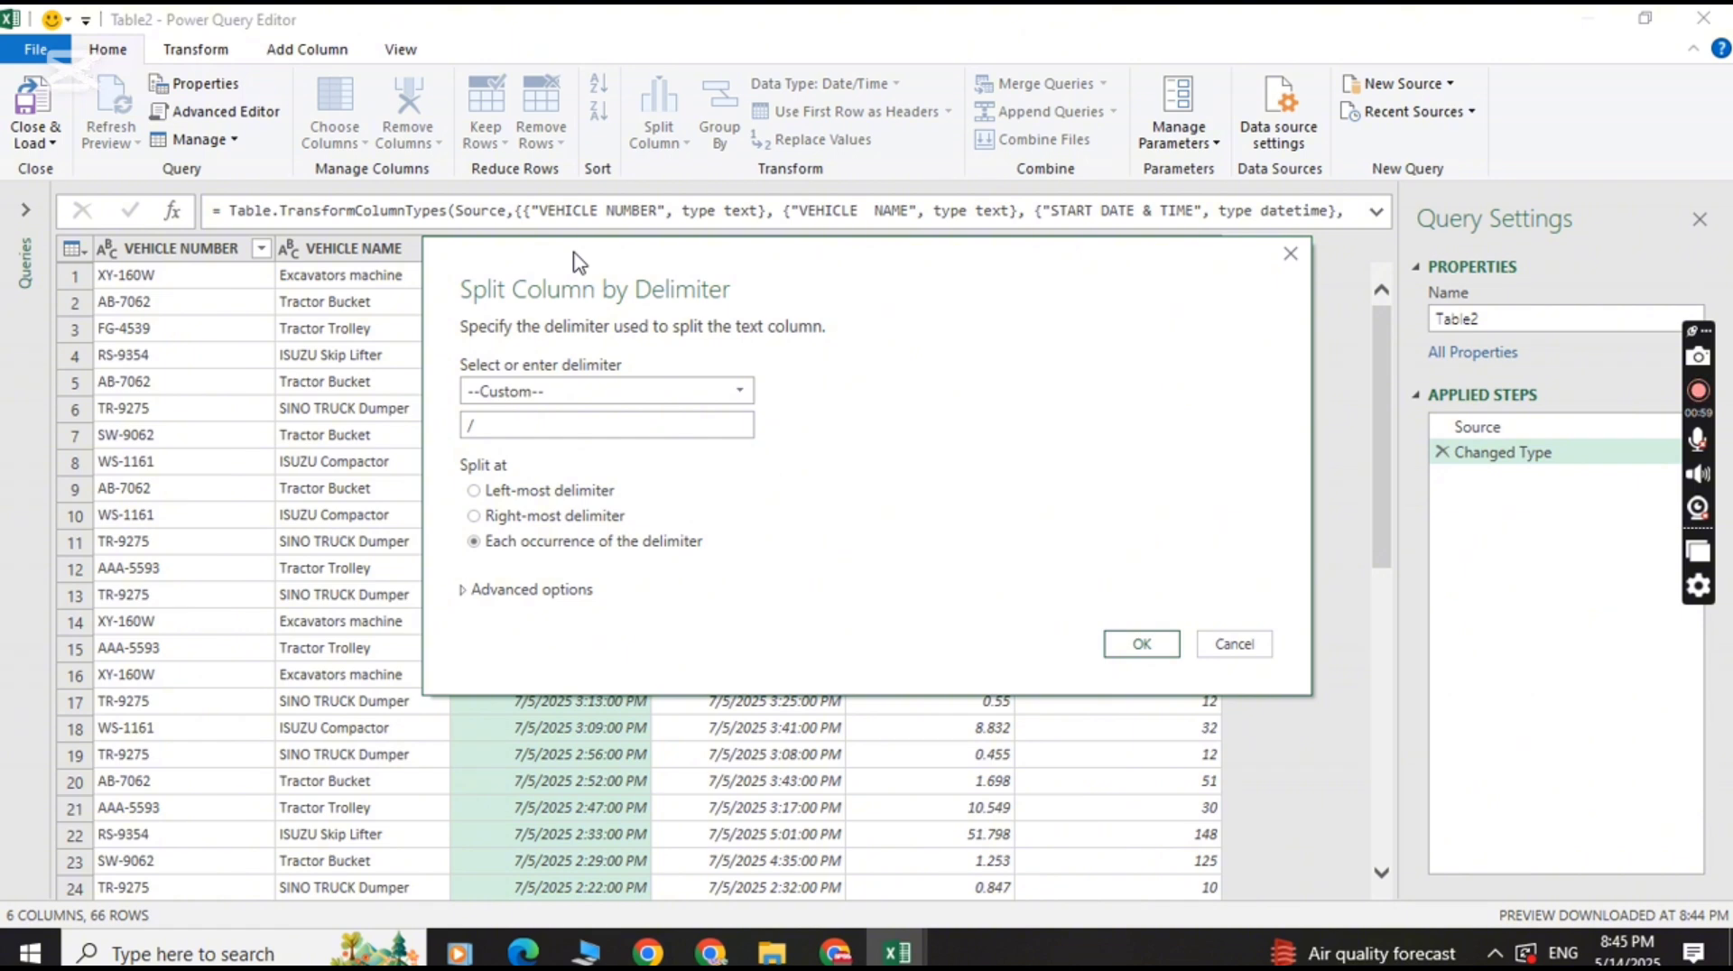
left_click_drag(574, 262, 740, 366)
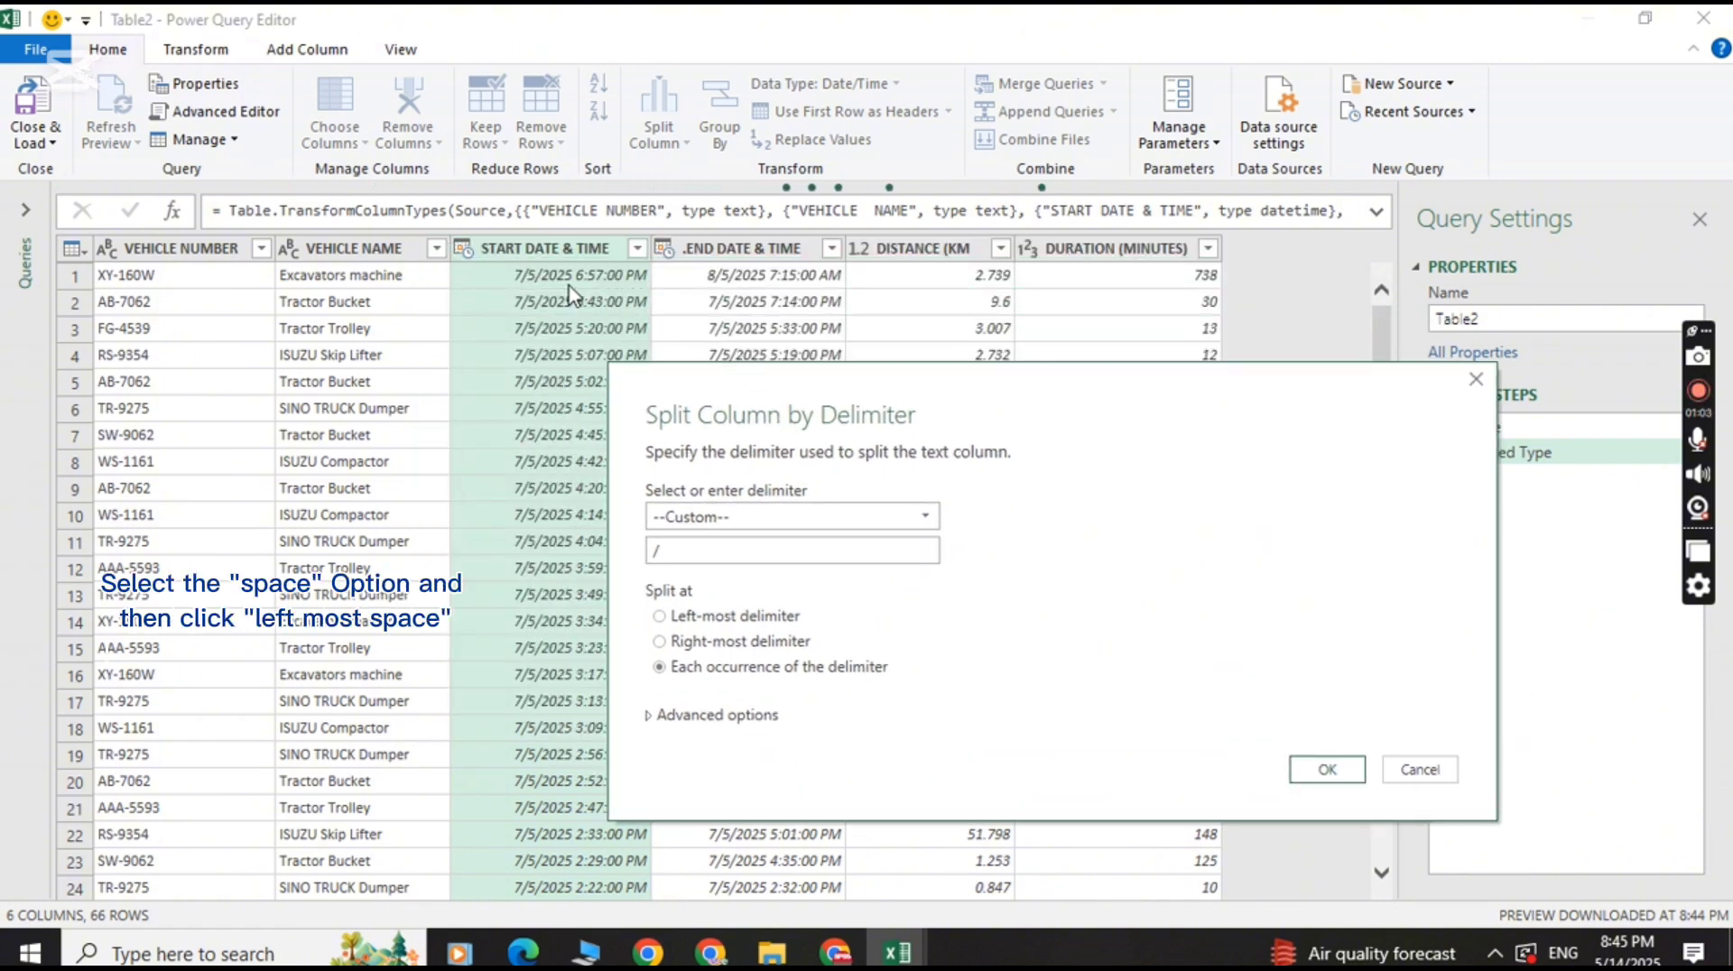
left_click(929, 521)
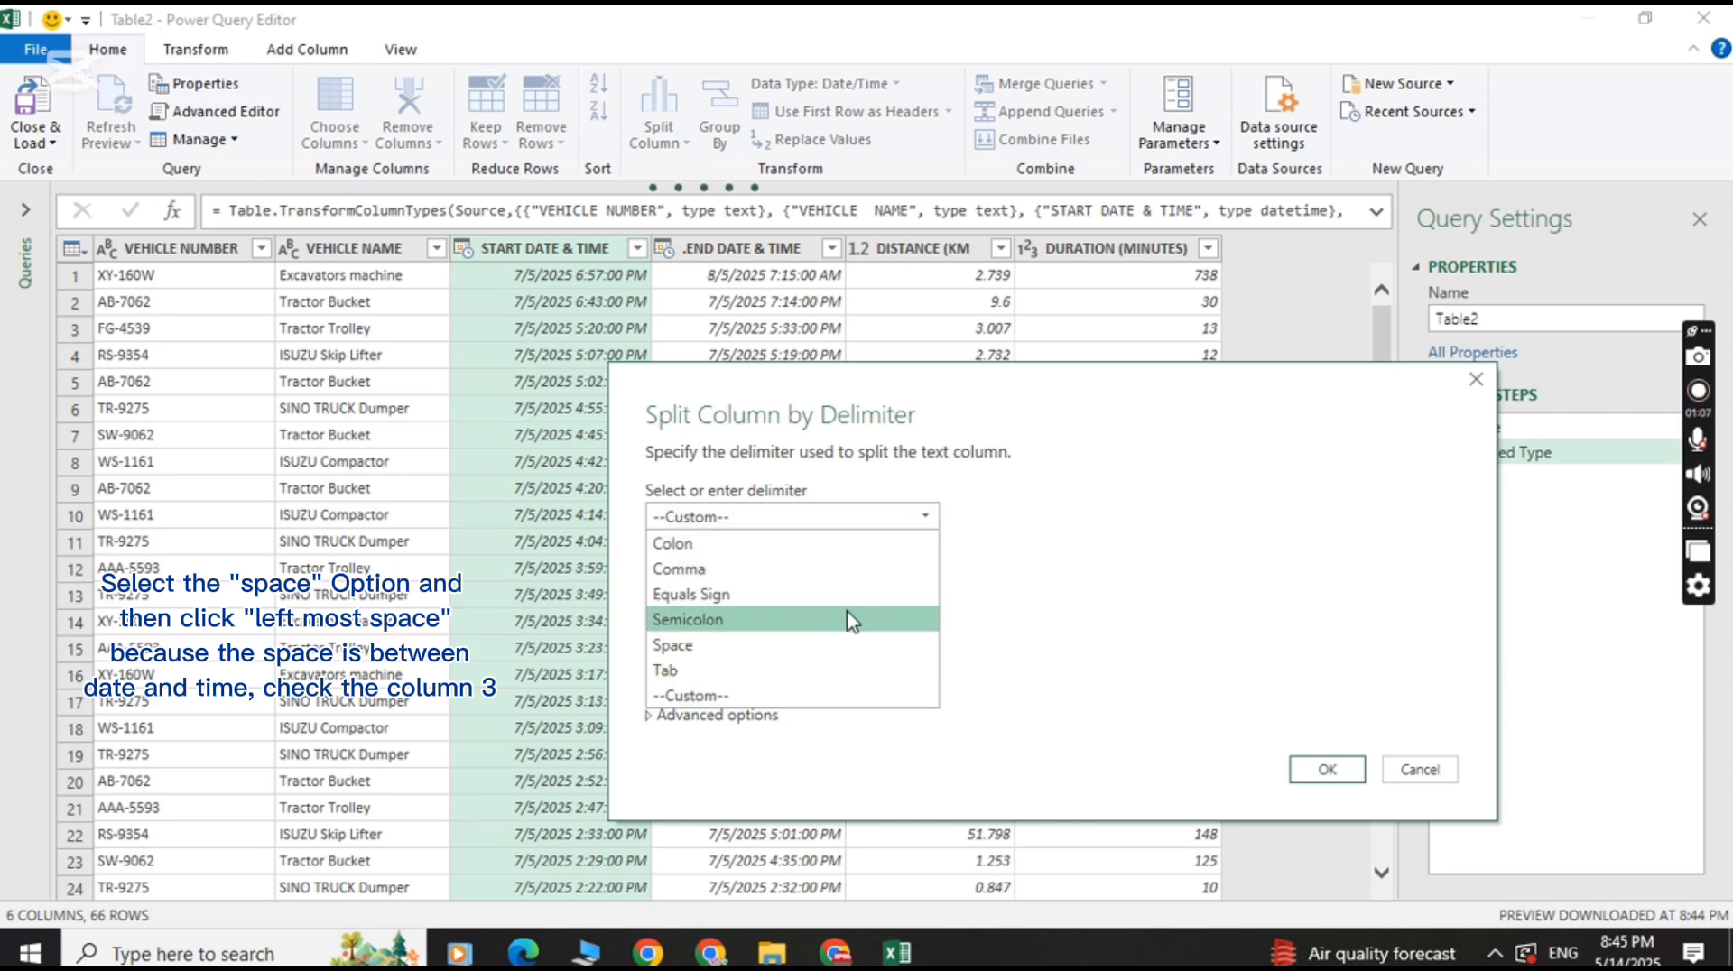
left_click(854, 646)
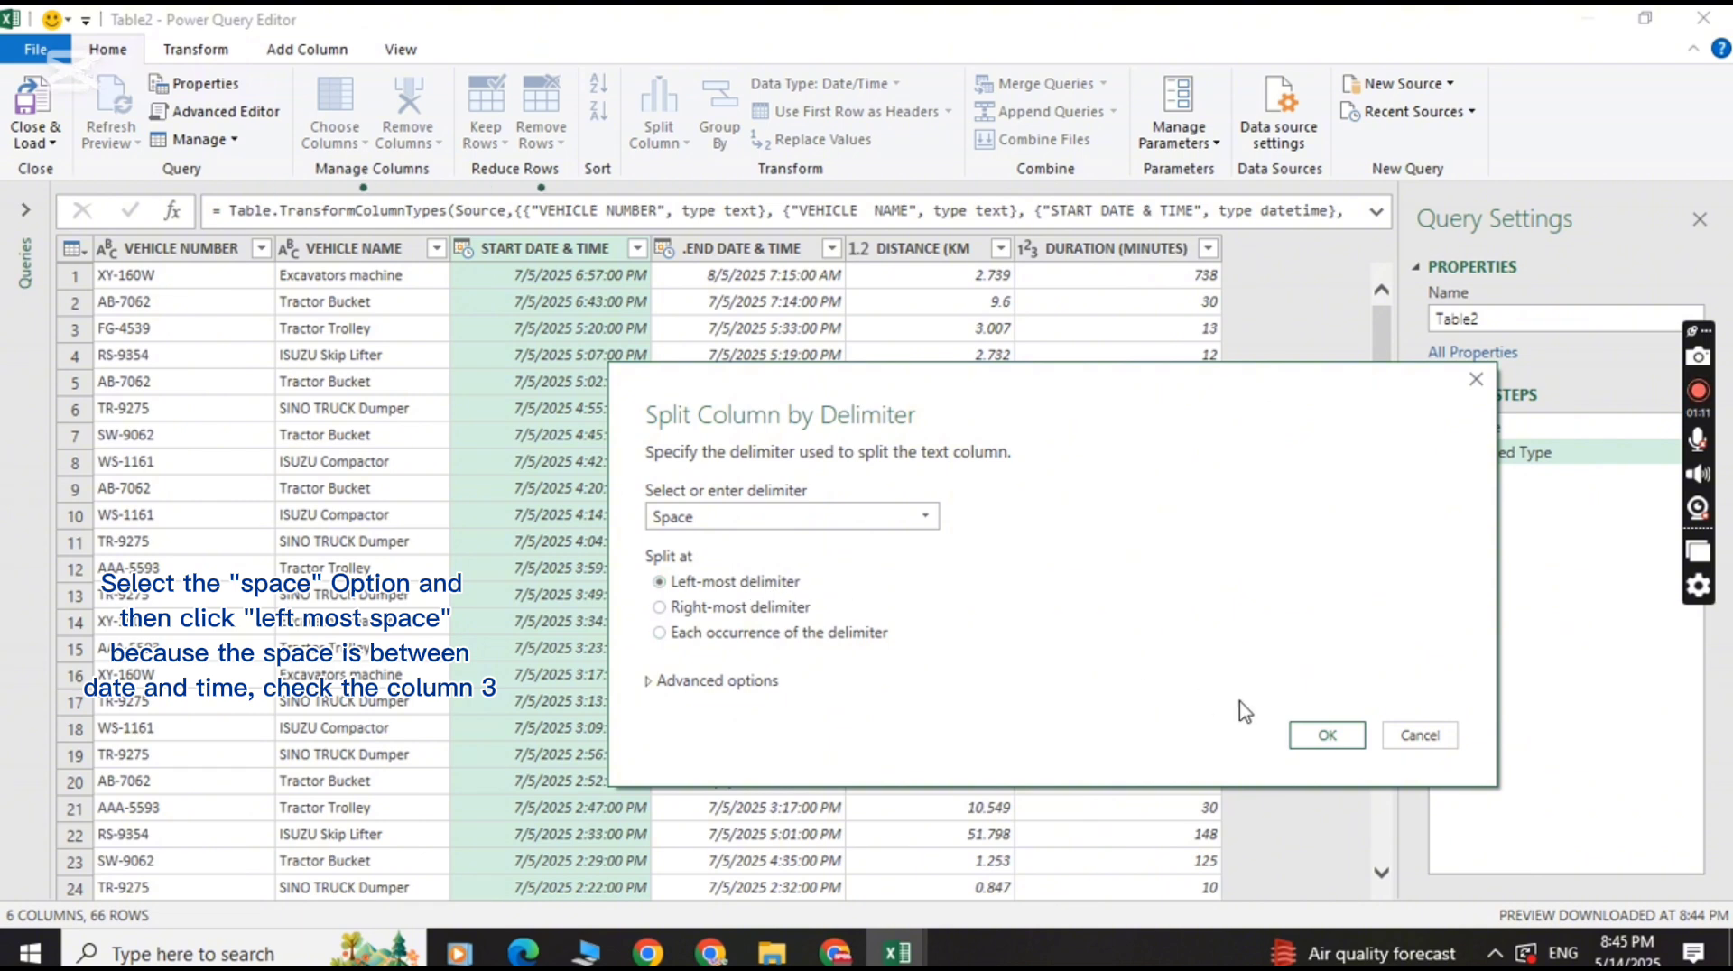
left_click(1317, 734)
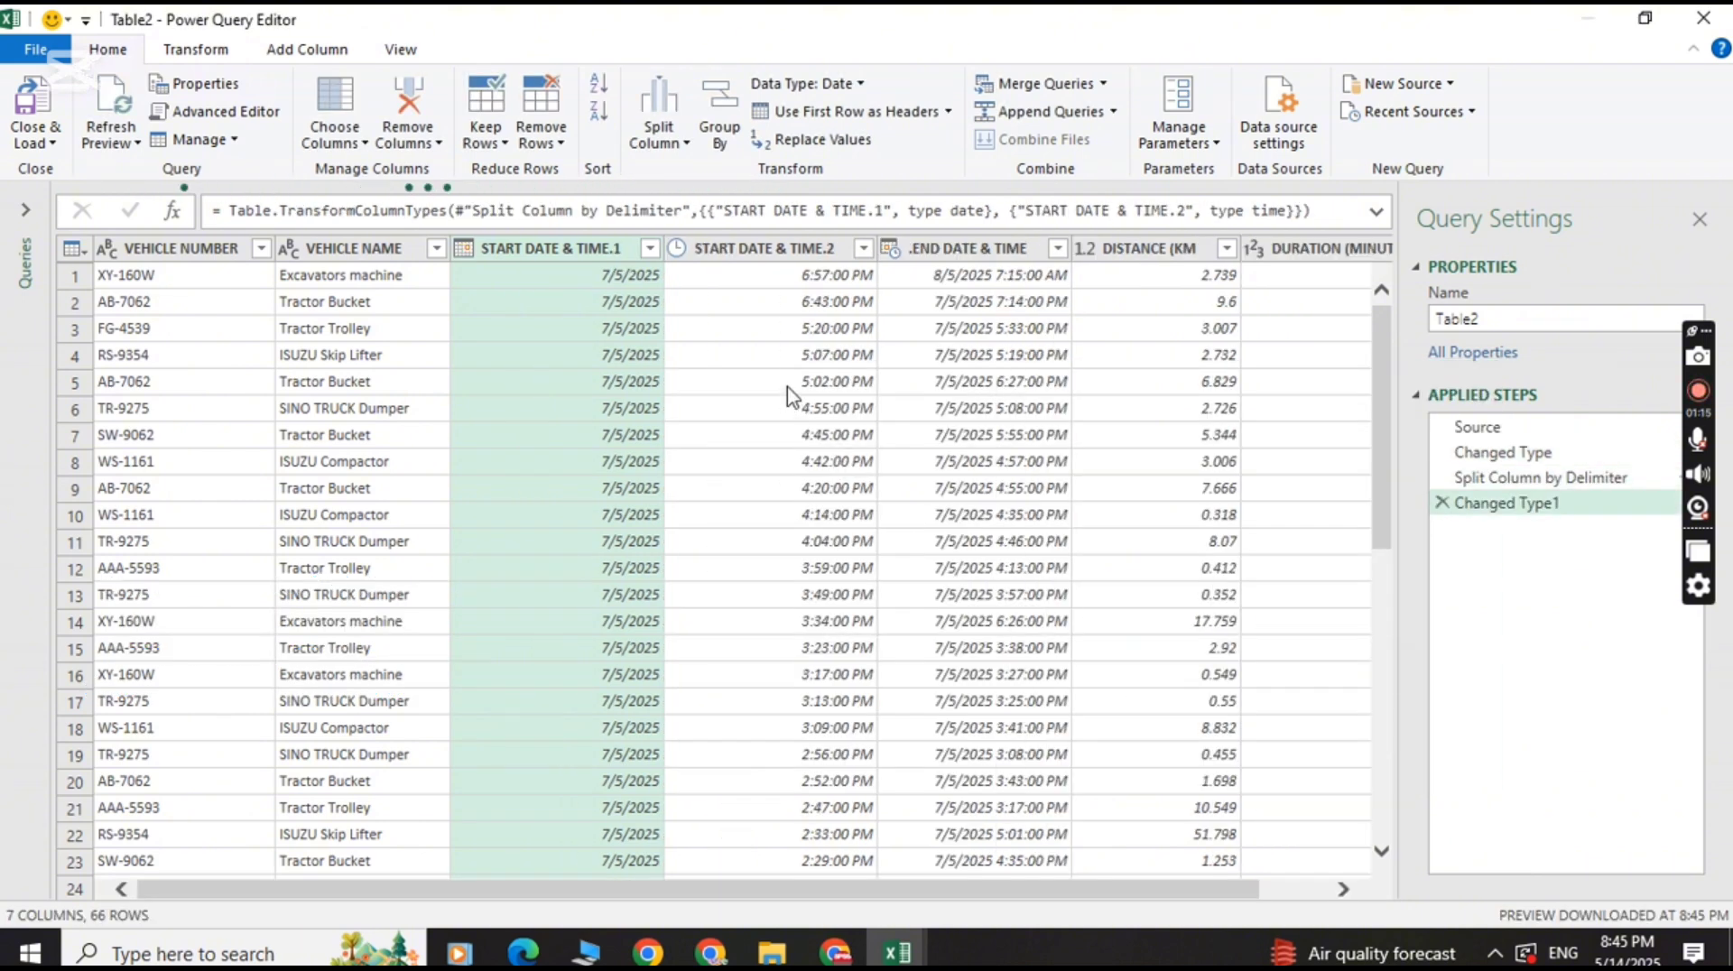
Split the .END DATE & TIME column at its left-most Space delimiter into date and time.
left_click(980, 253)
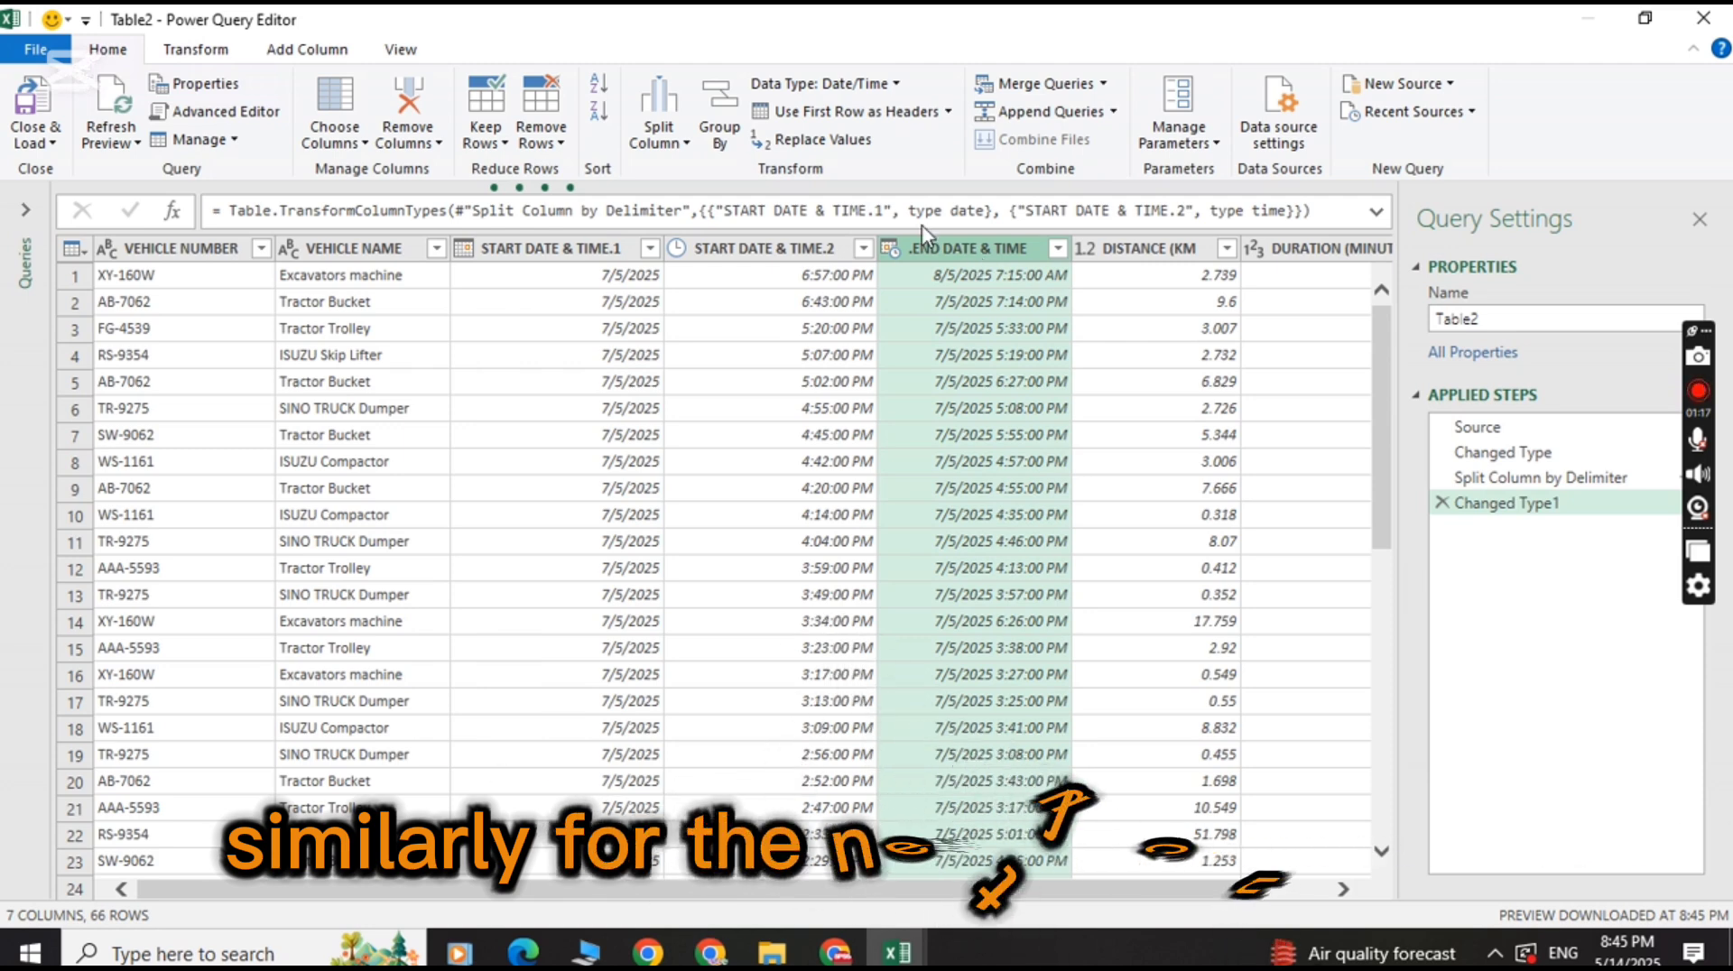
left_click(684, 147)
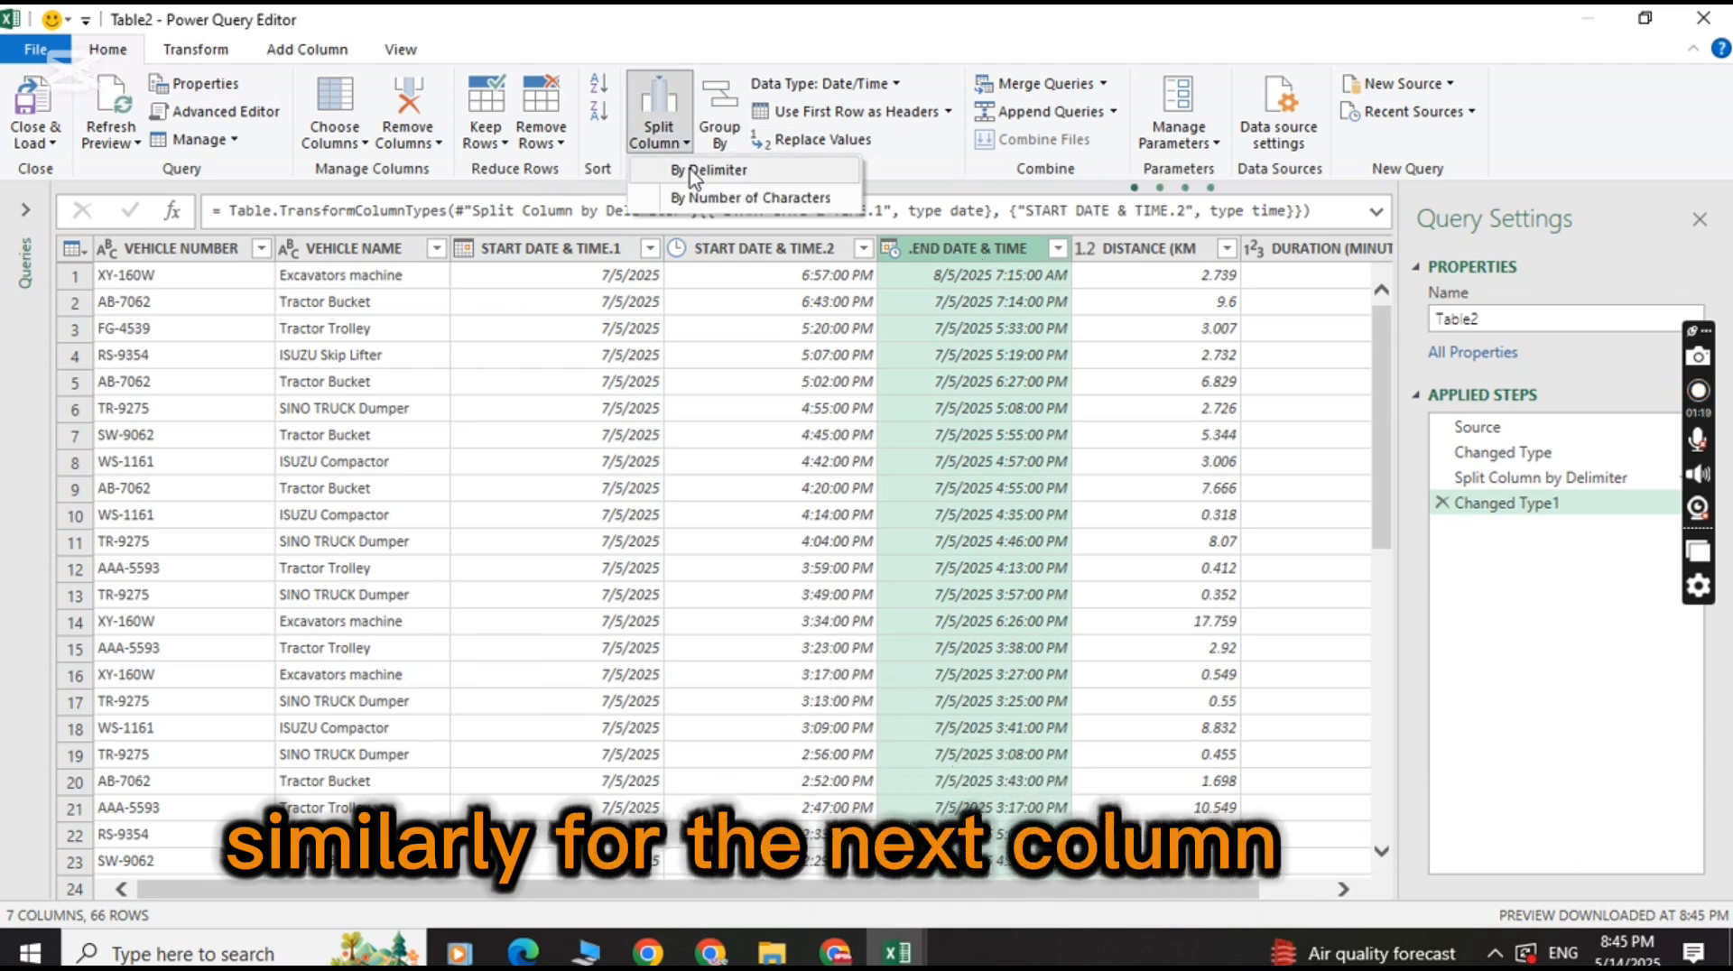
left_click(691, 171)
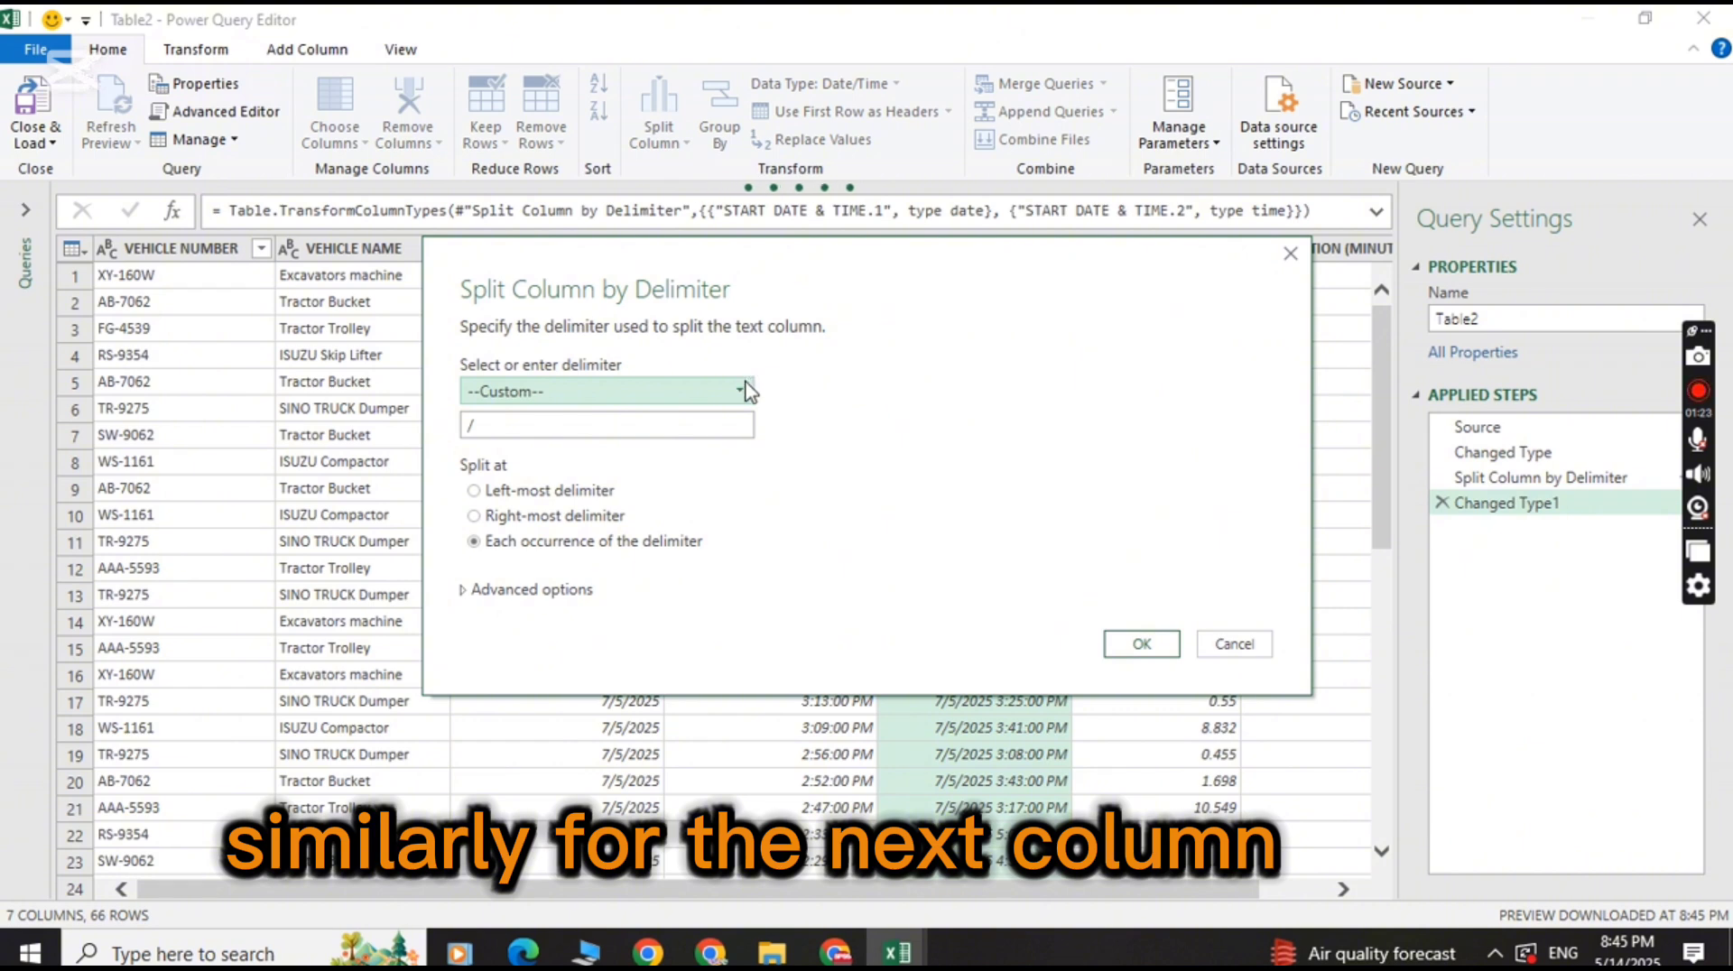
left_click(746, 393)
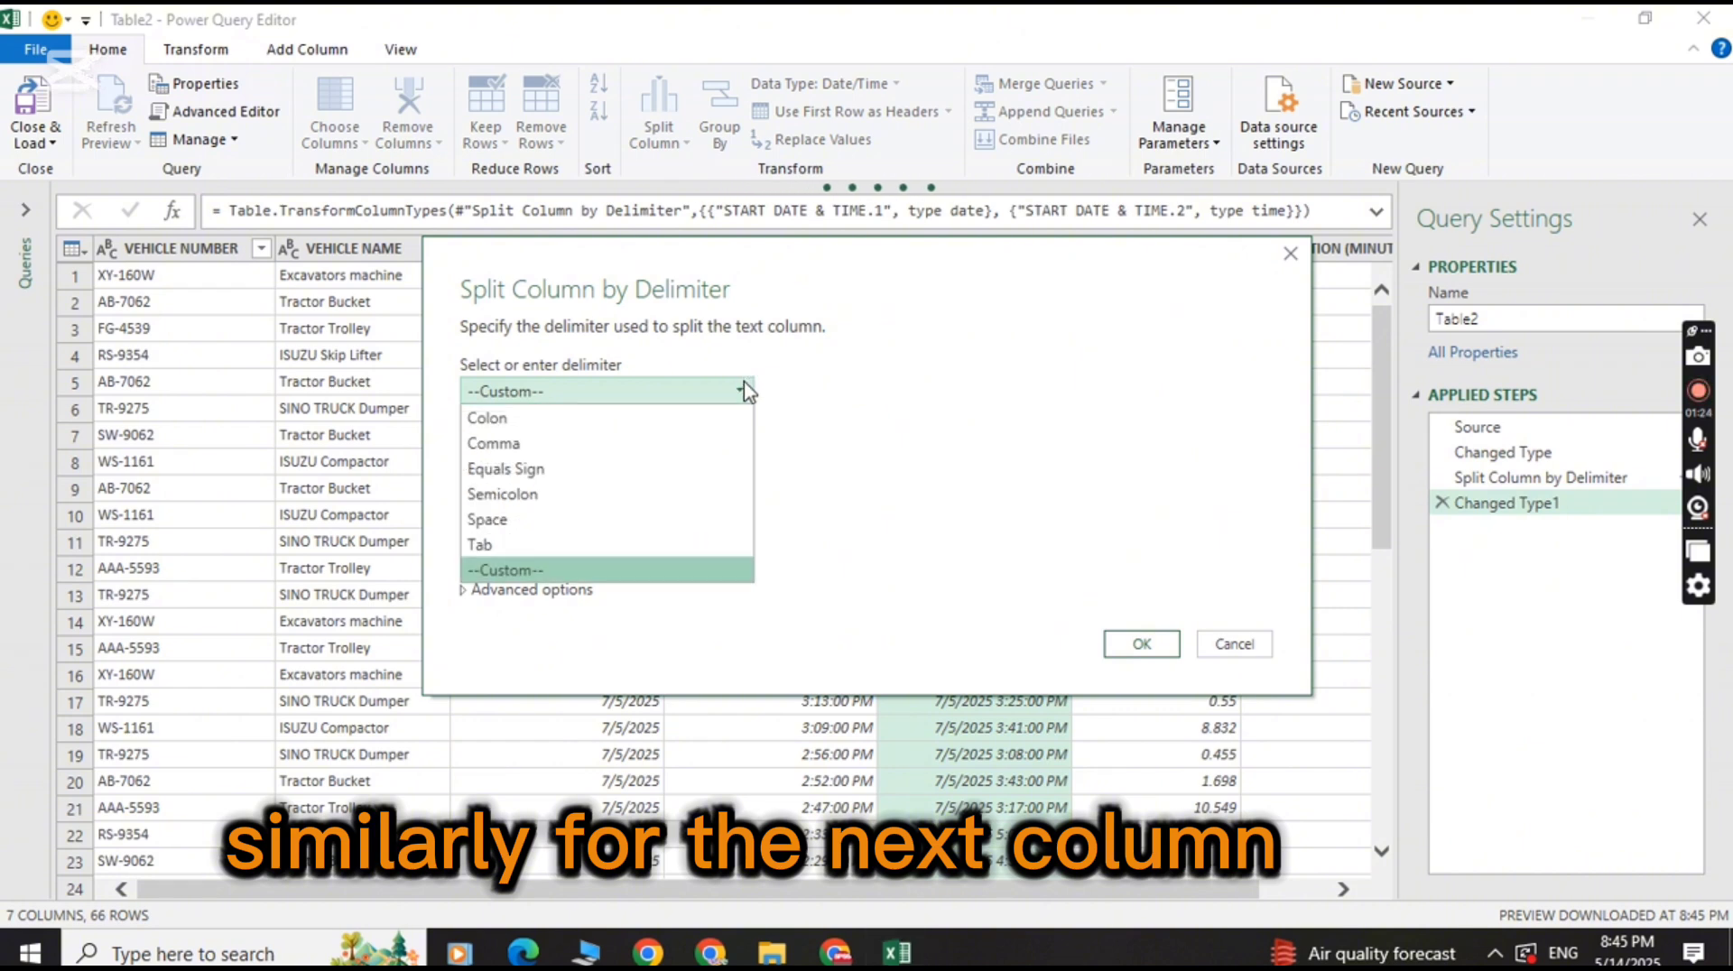
left_click(672, 519)
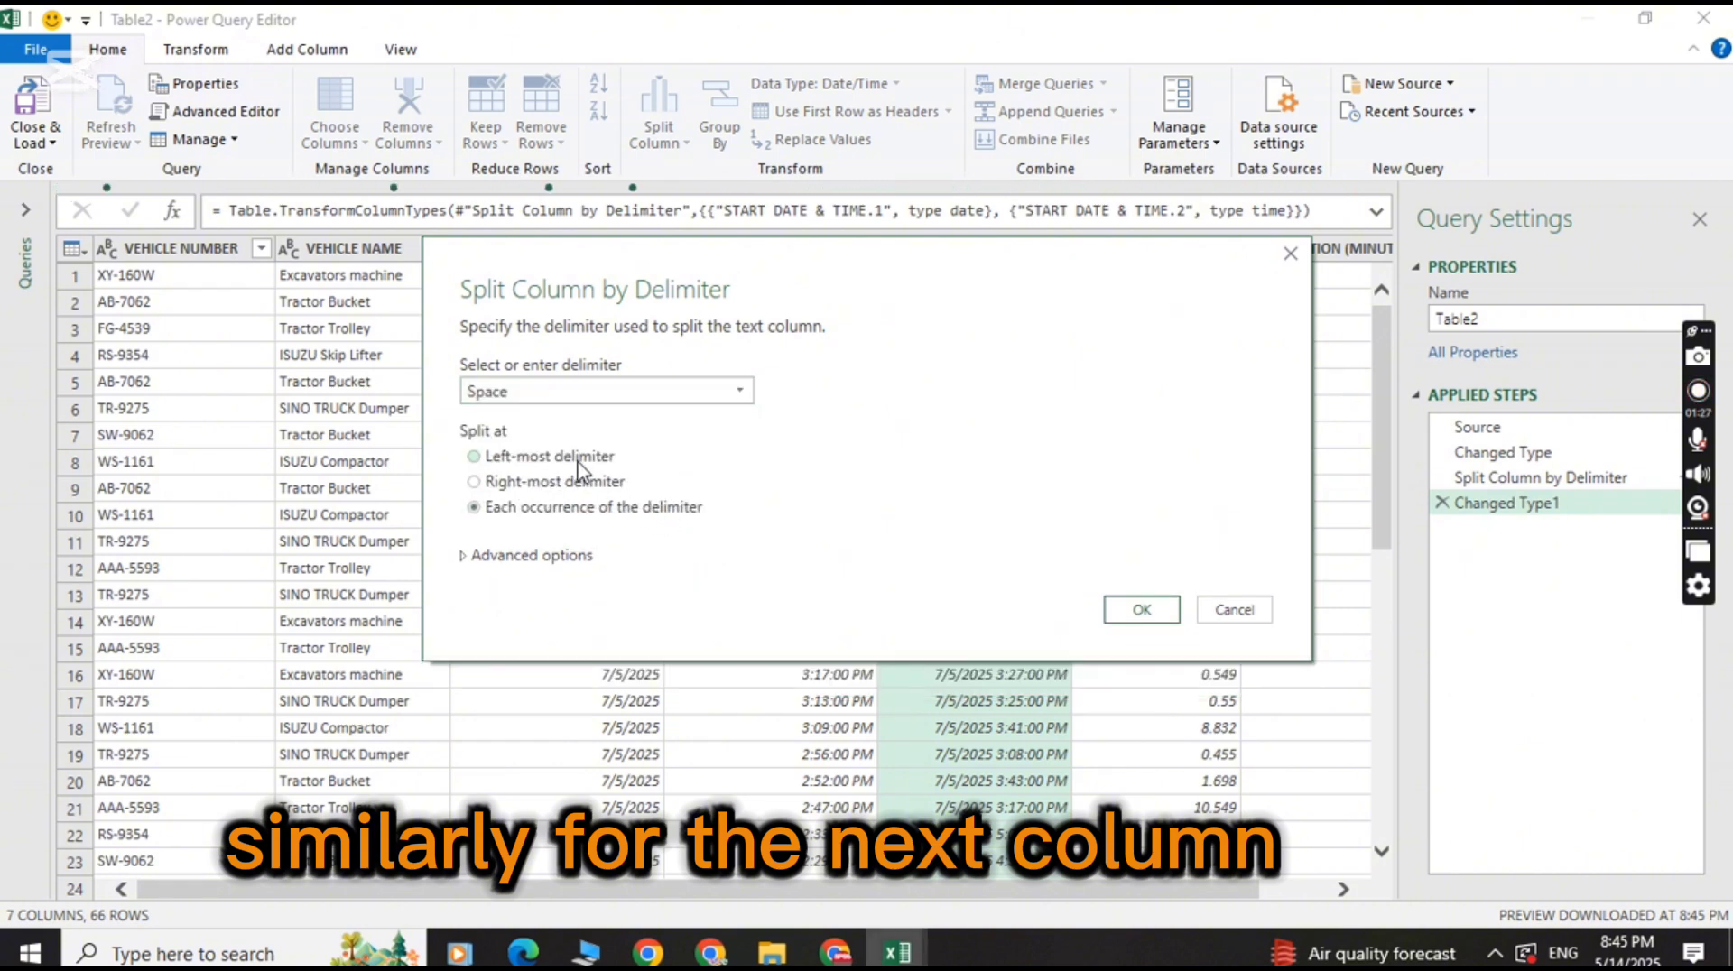
left_click(578, 460)
left_click(1109, 617)
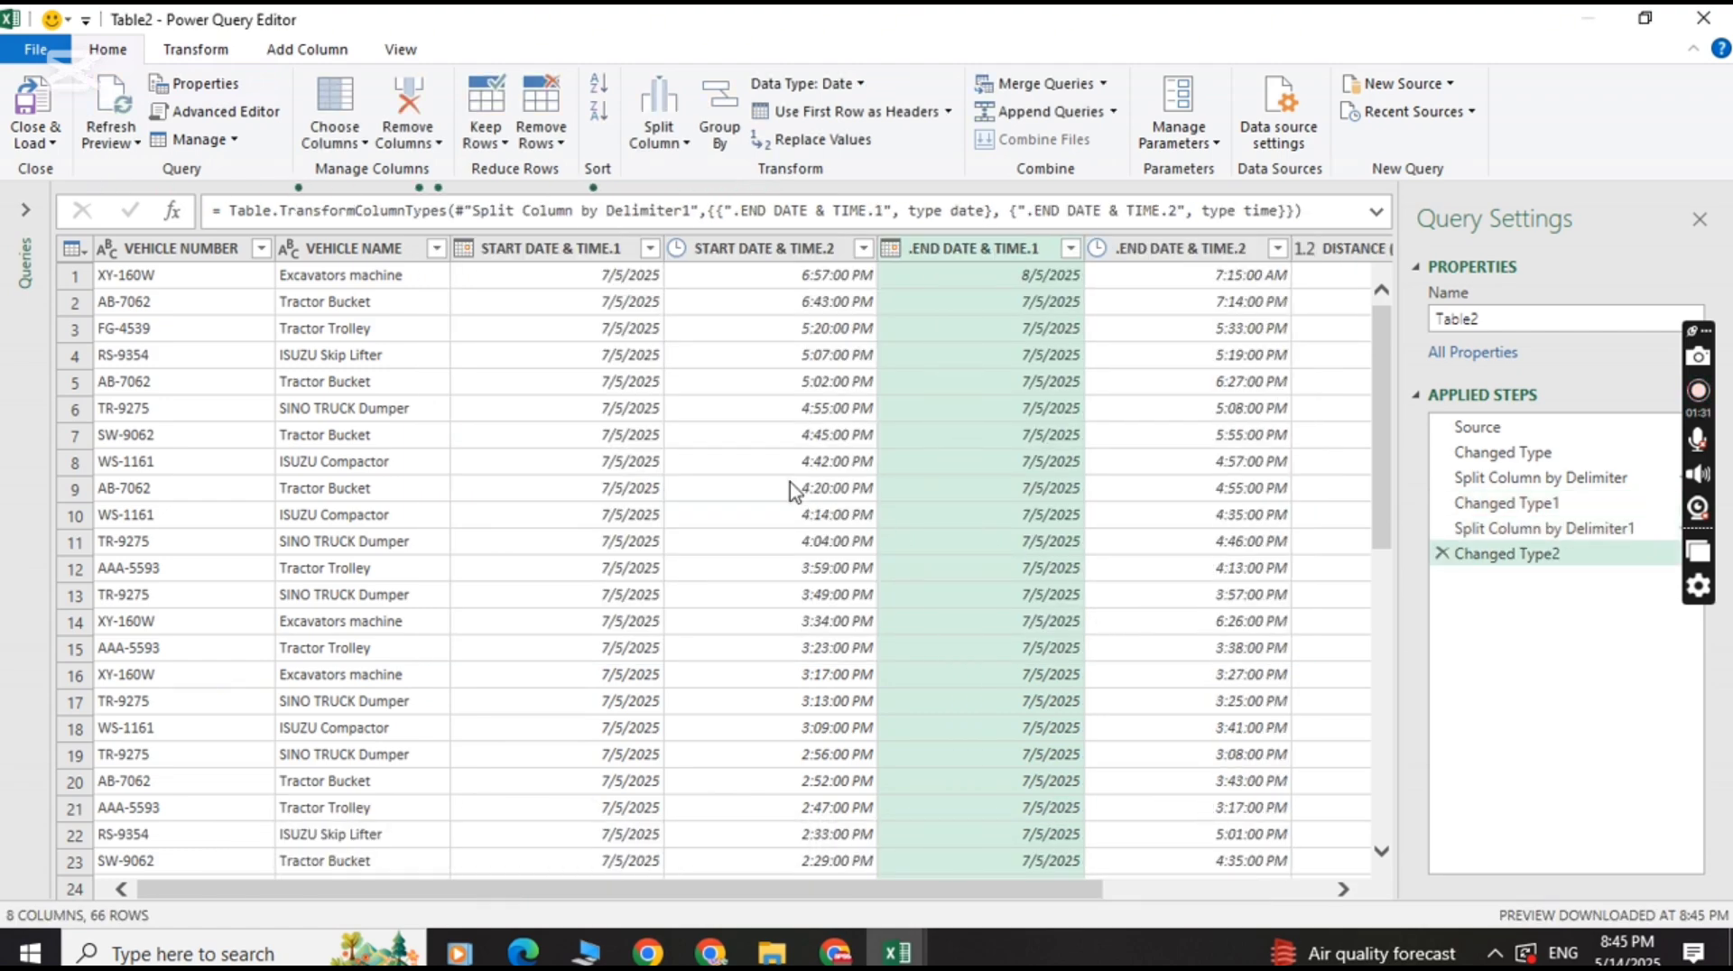
Remove the two date-only columns, START DATE & TIME.1 and .END DATE & TIME.1, from the query.
left_click(570, 251)
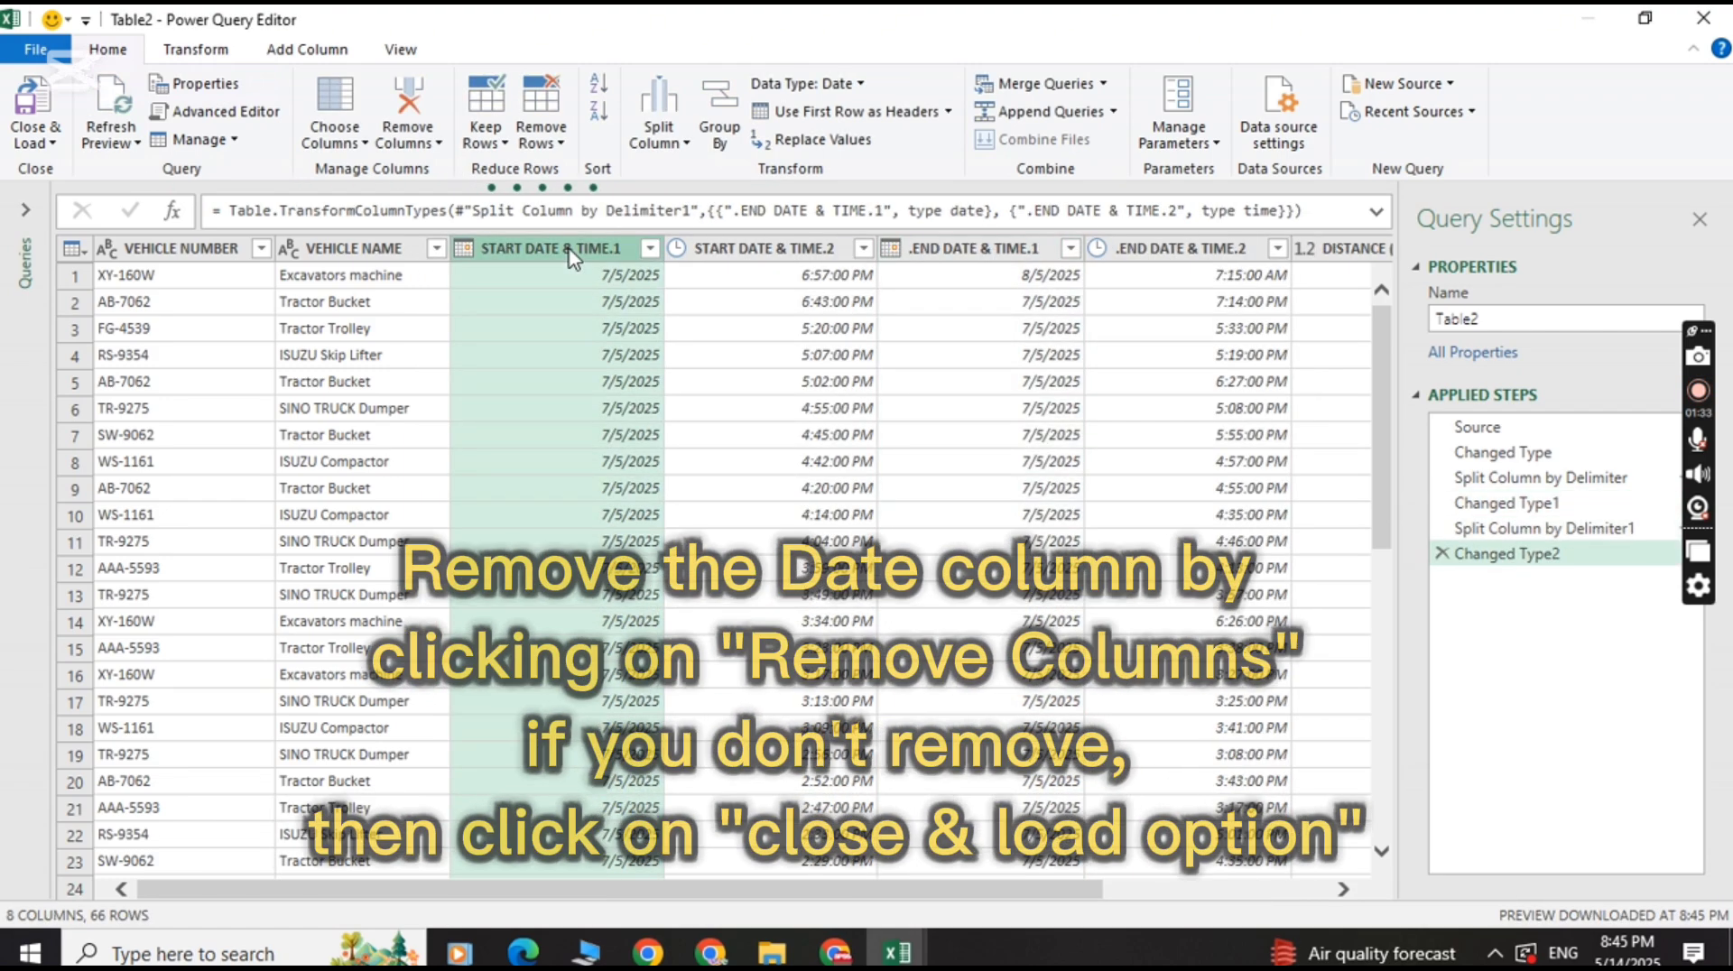
left_click(444, 142)
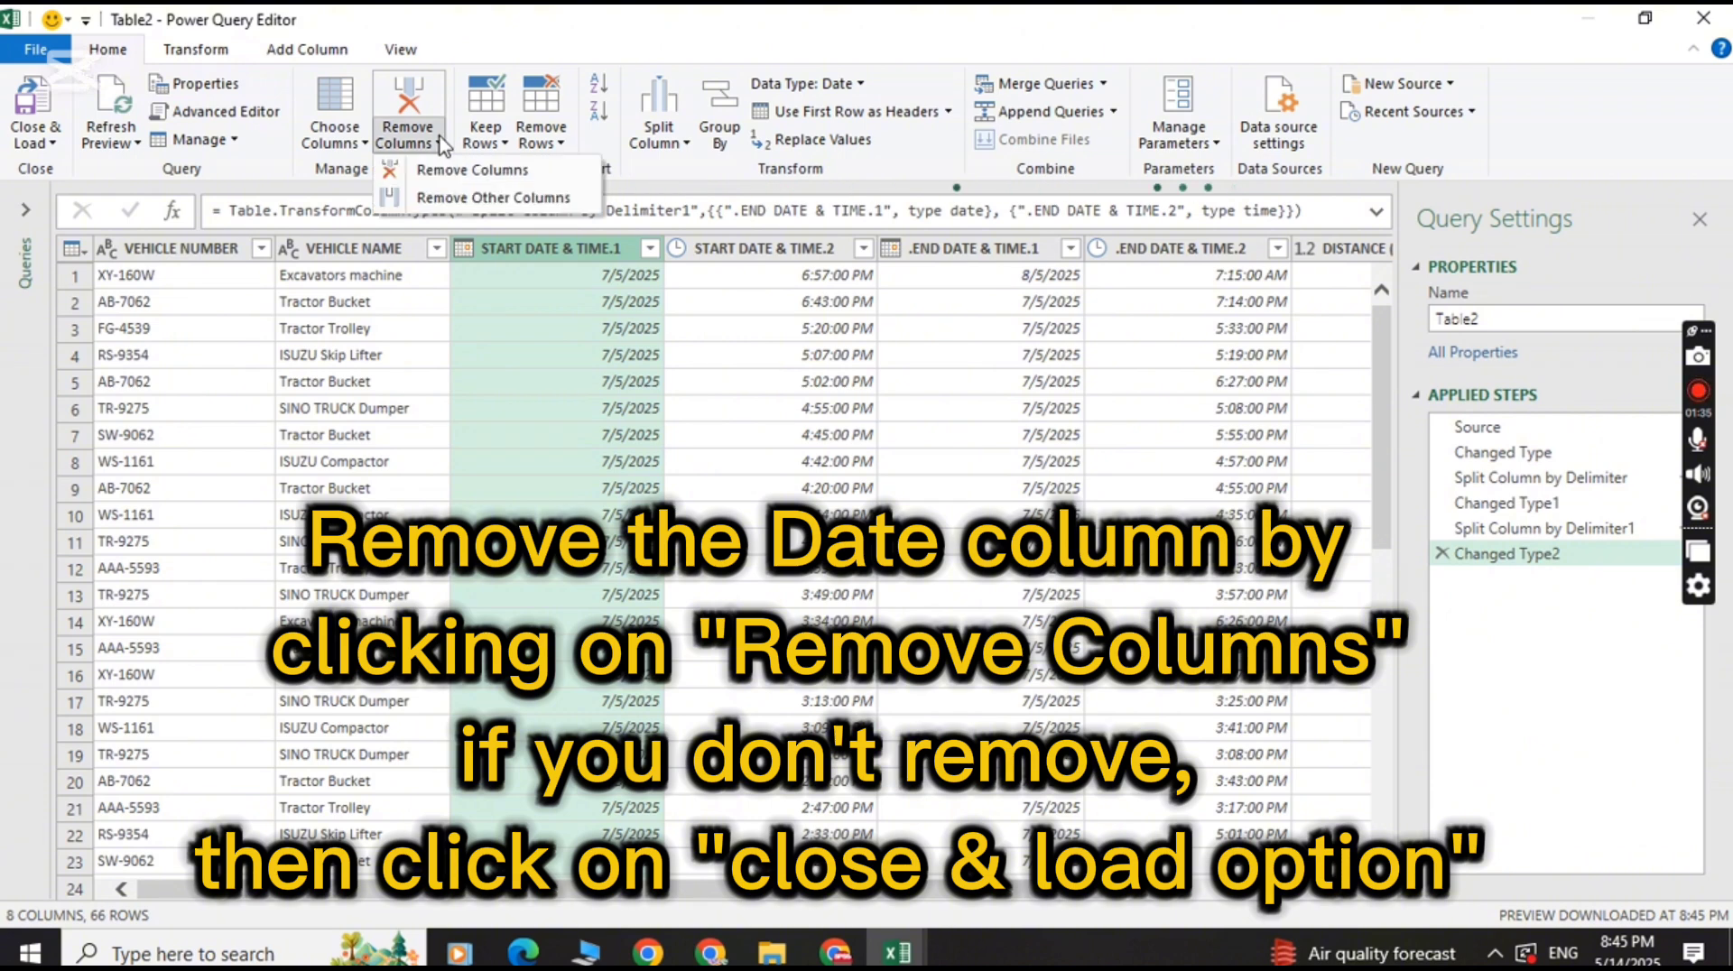
left_click(468, 171)
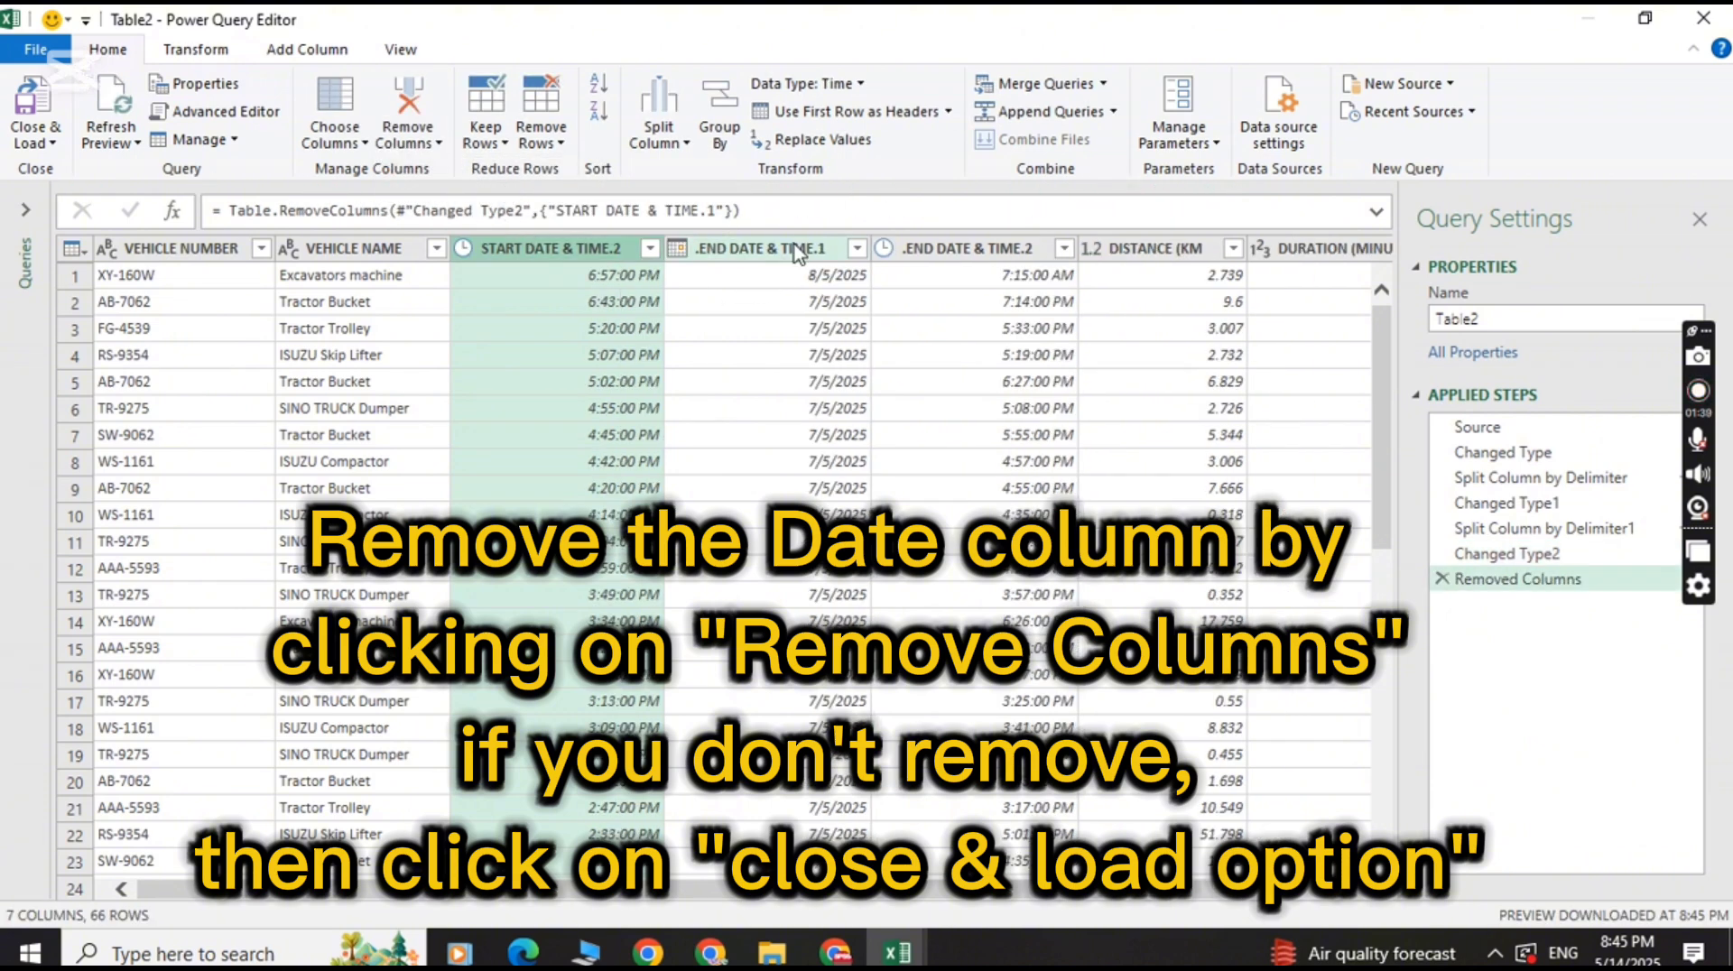
left_click(802, 253)
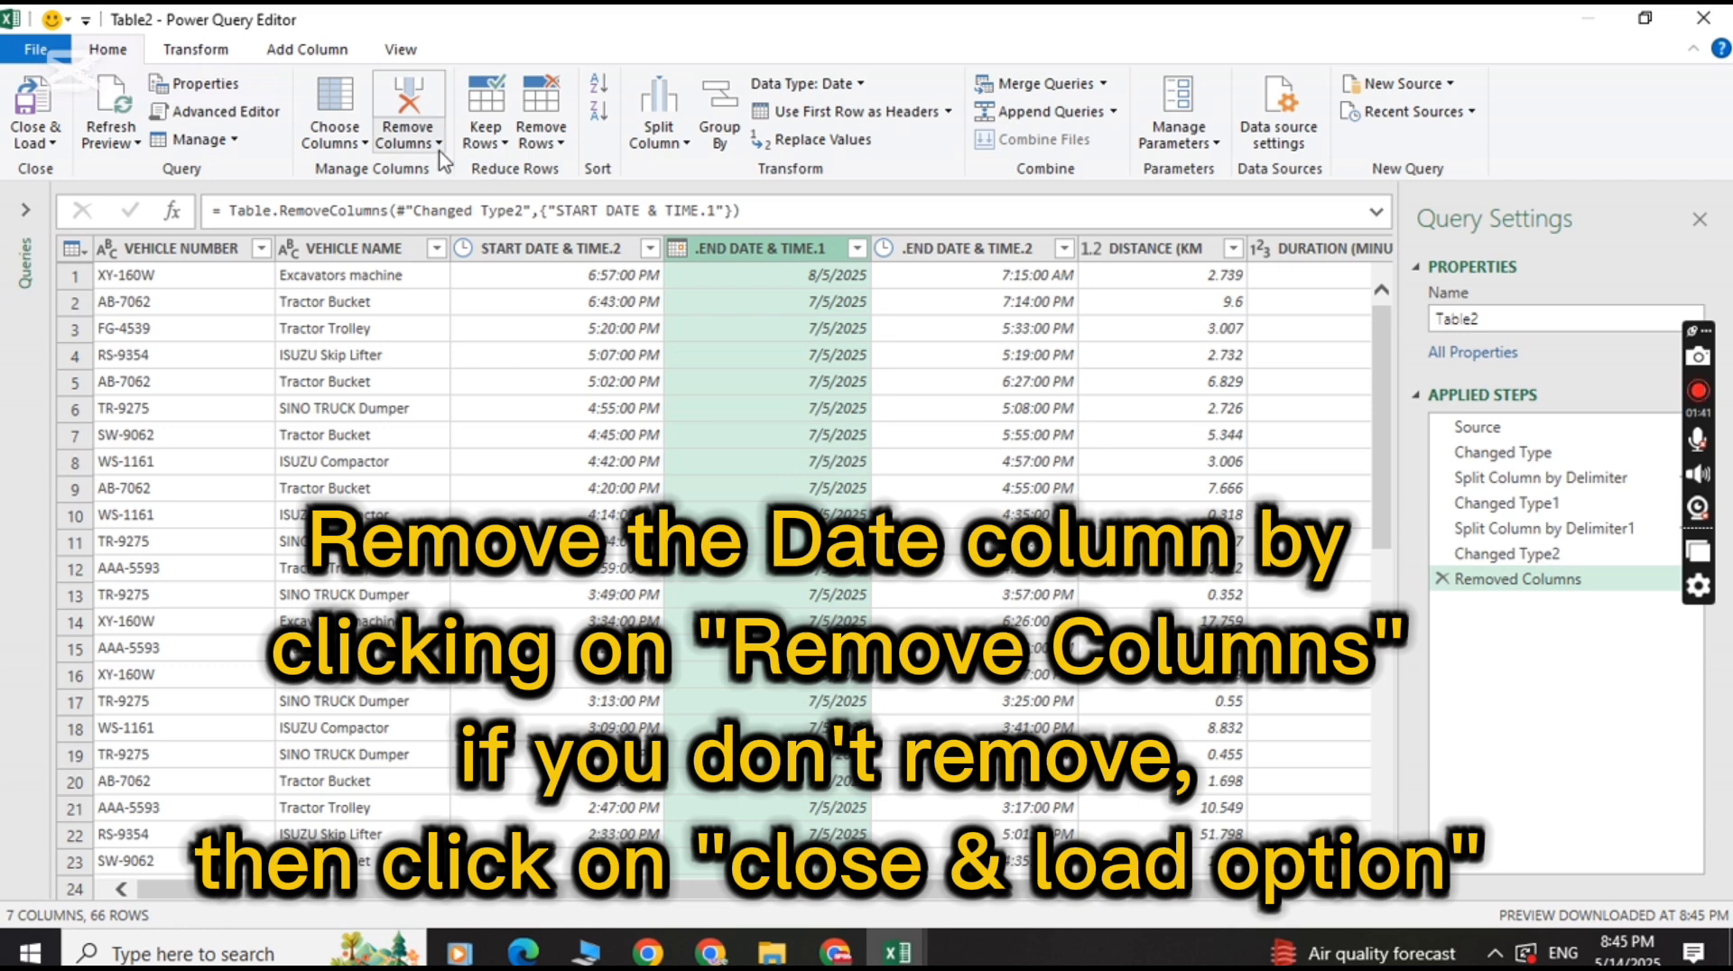
left_click(411, 139)
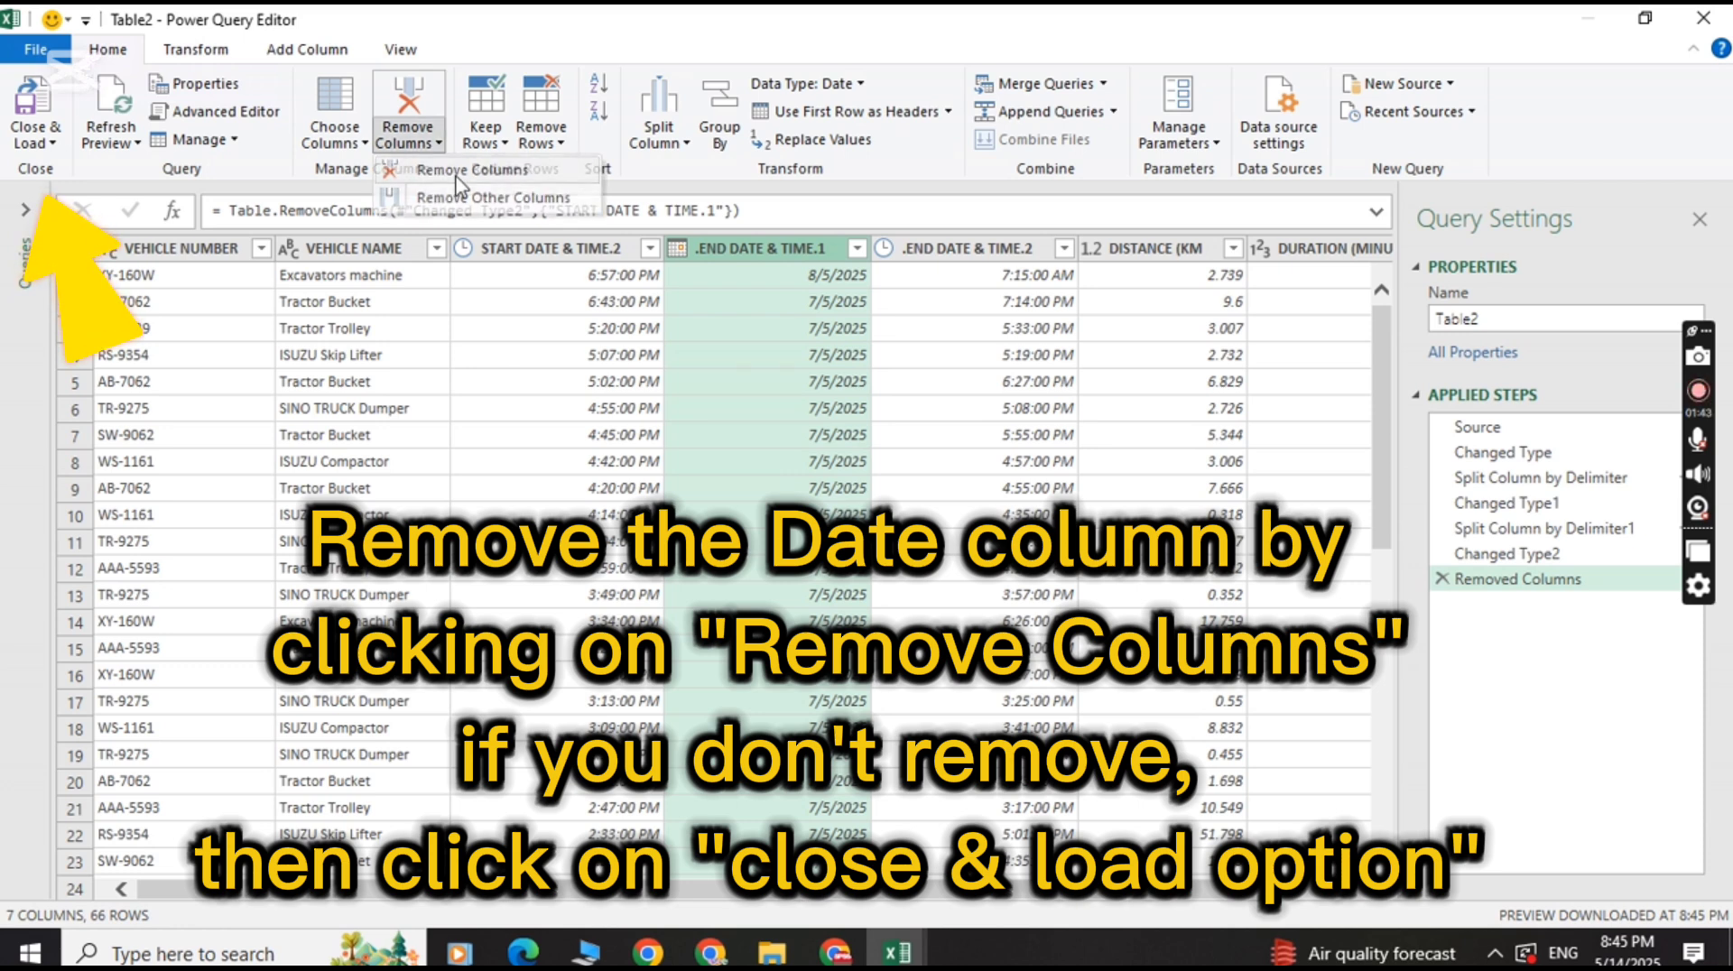
left_click(458, 179)
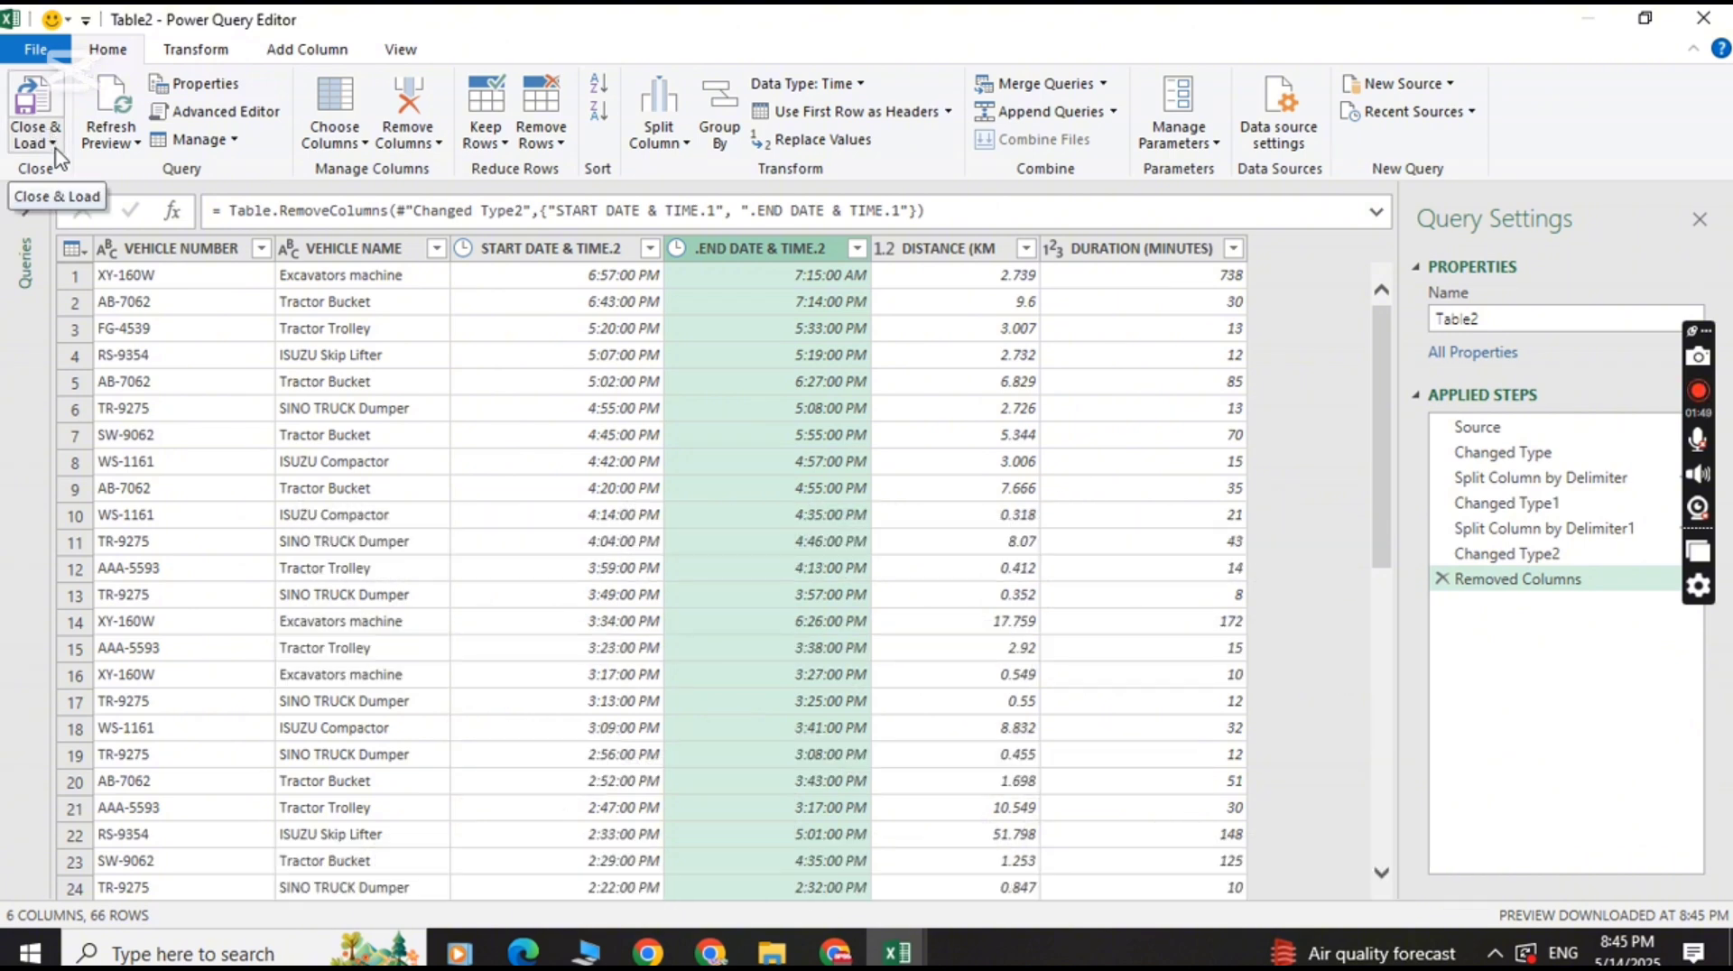
Close the Power Query Editor and load the query result into a worksheet.
left_click(54, 147)
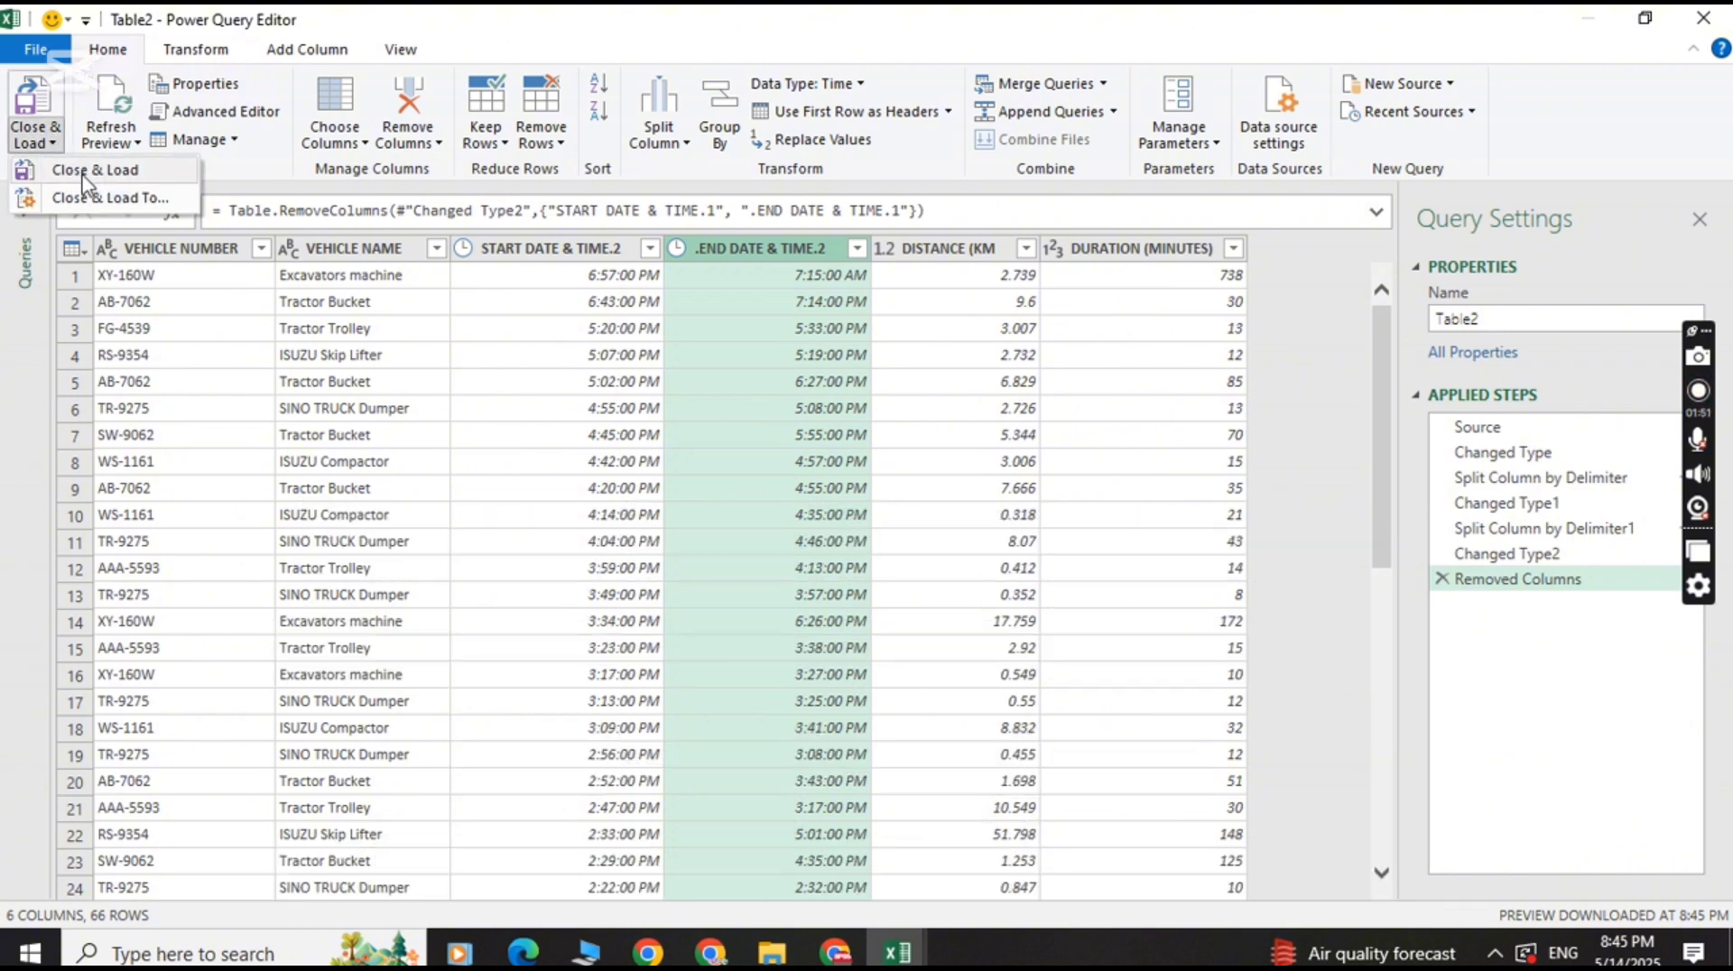
left_click(83, 172)
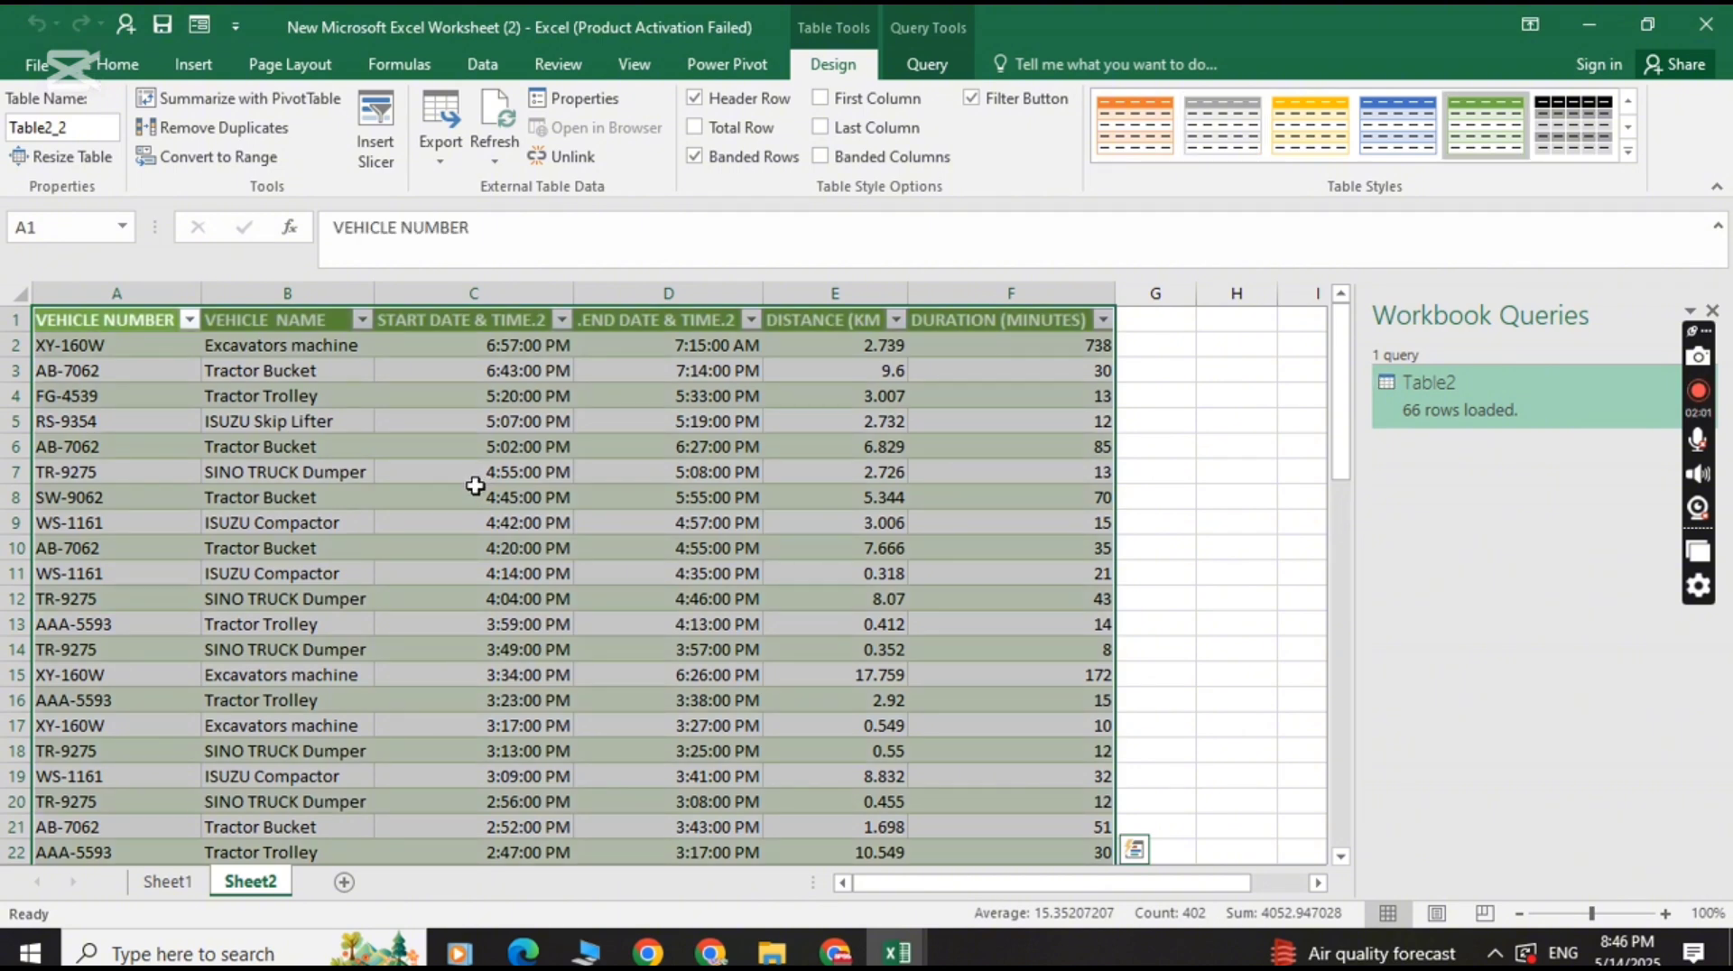
left_click(382, 423)
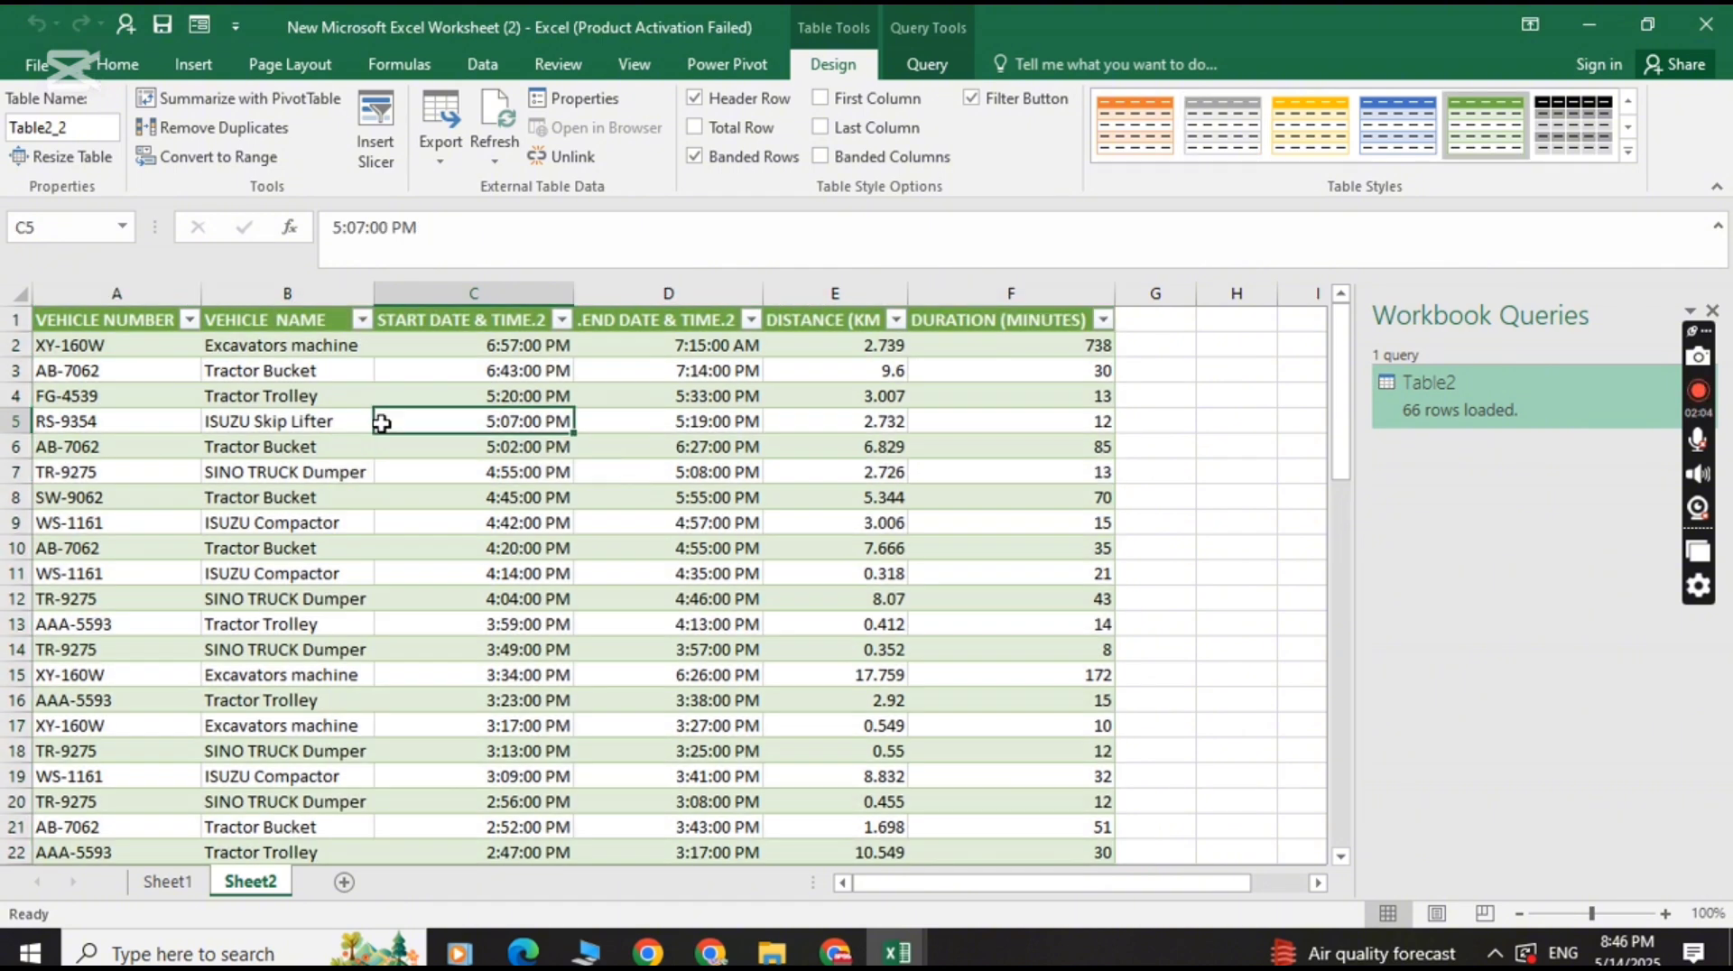
Insert a PivotTable based on the loaded table Table2_2 and place it on a new worksheet.
left_click(136, 325)
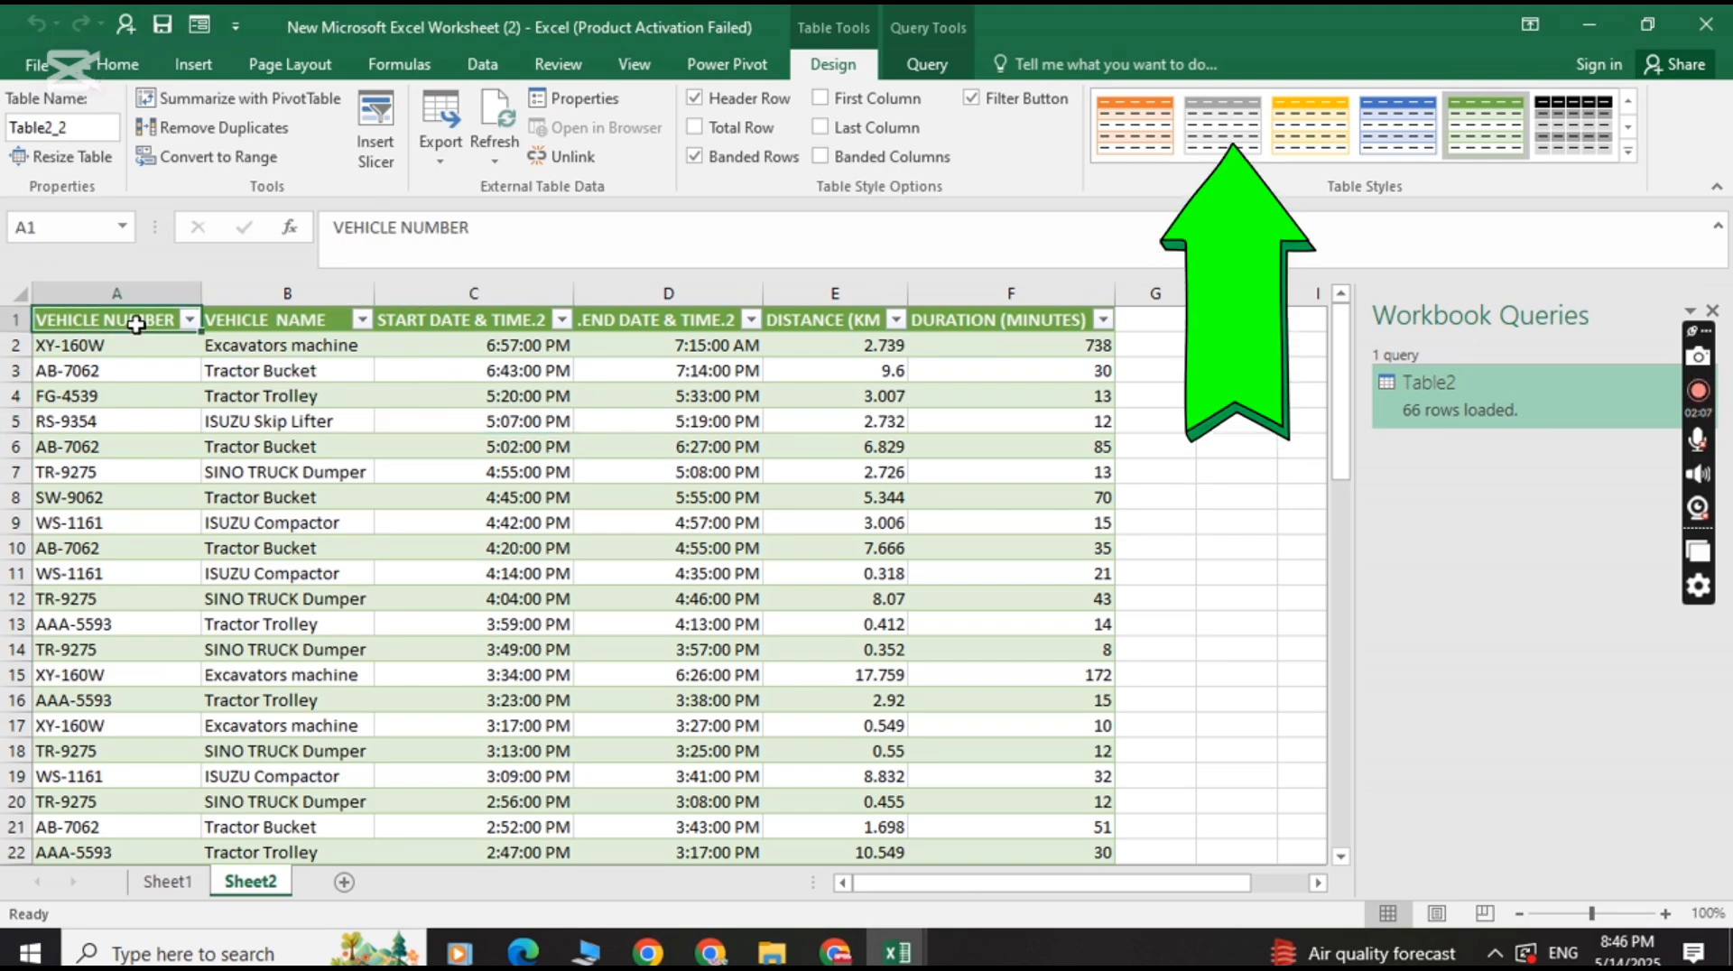
key("ctrl+Down")
key("ctrl+Up")
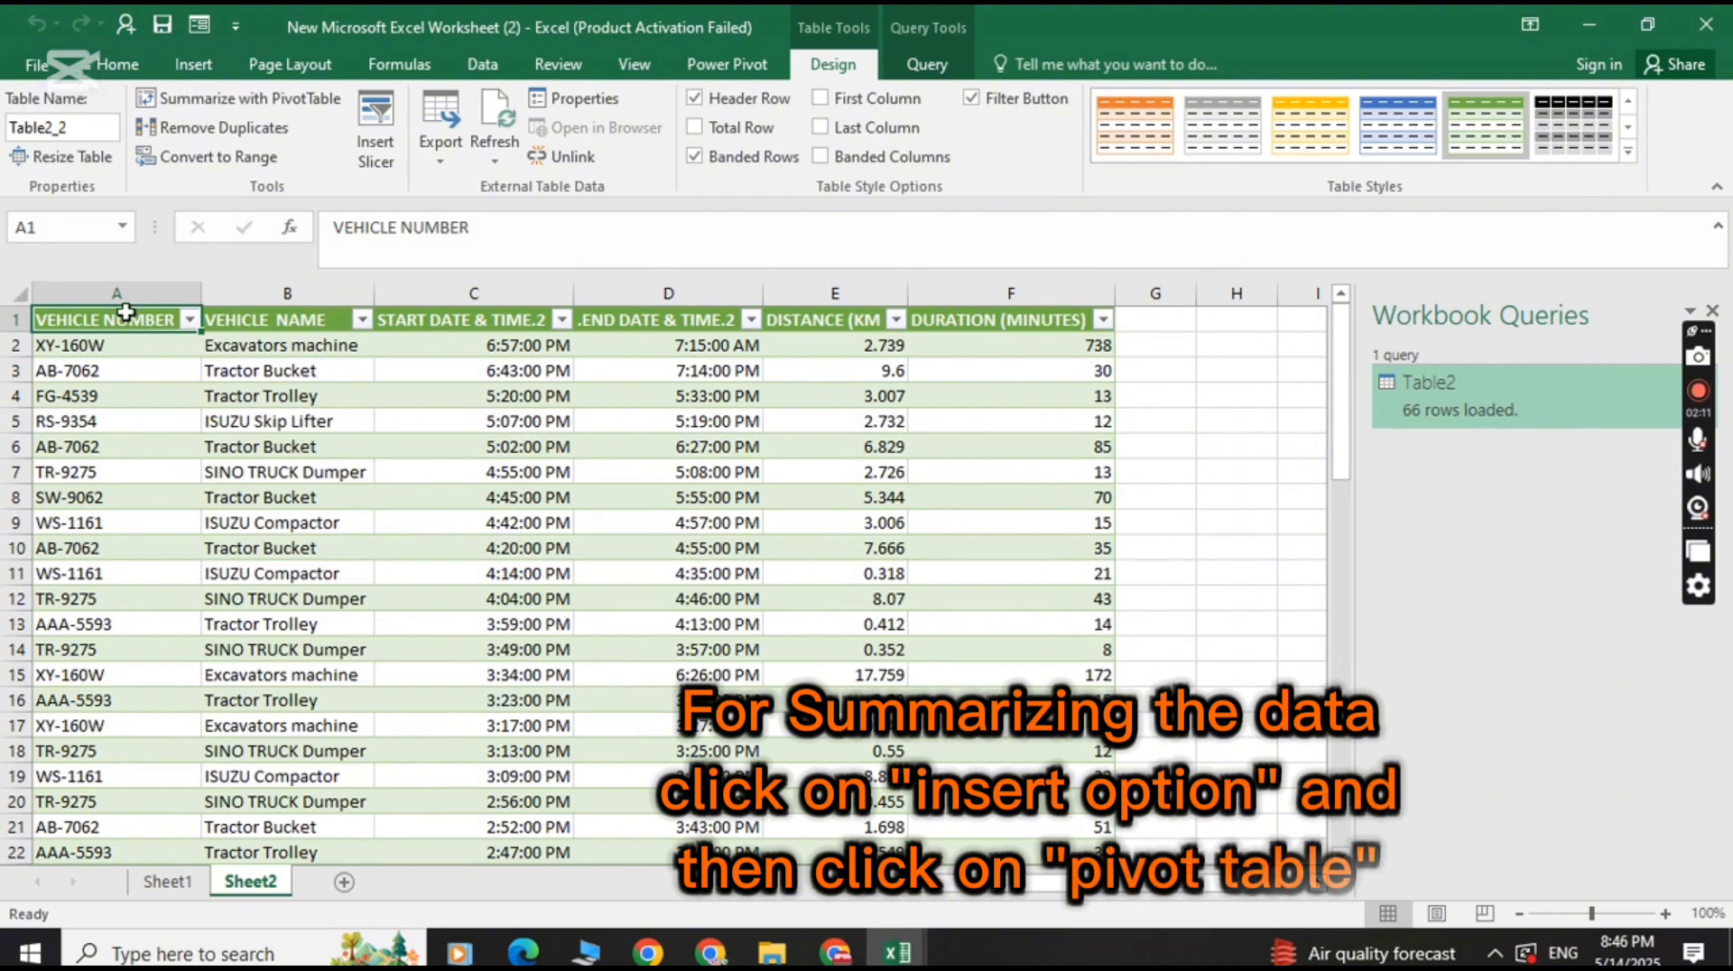
left_click(195, 65)
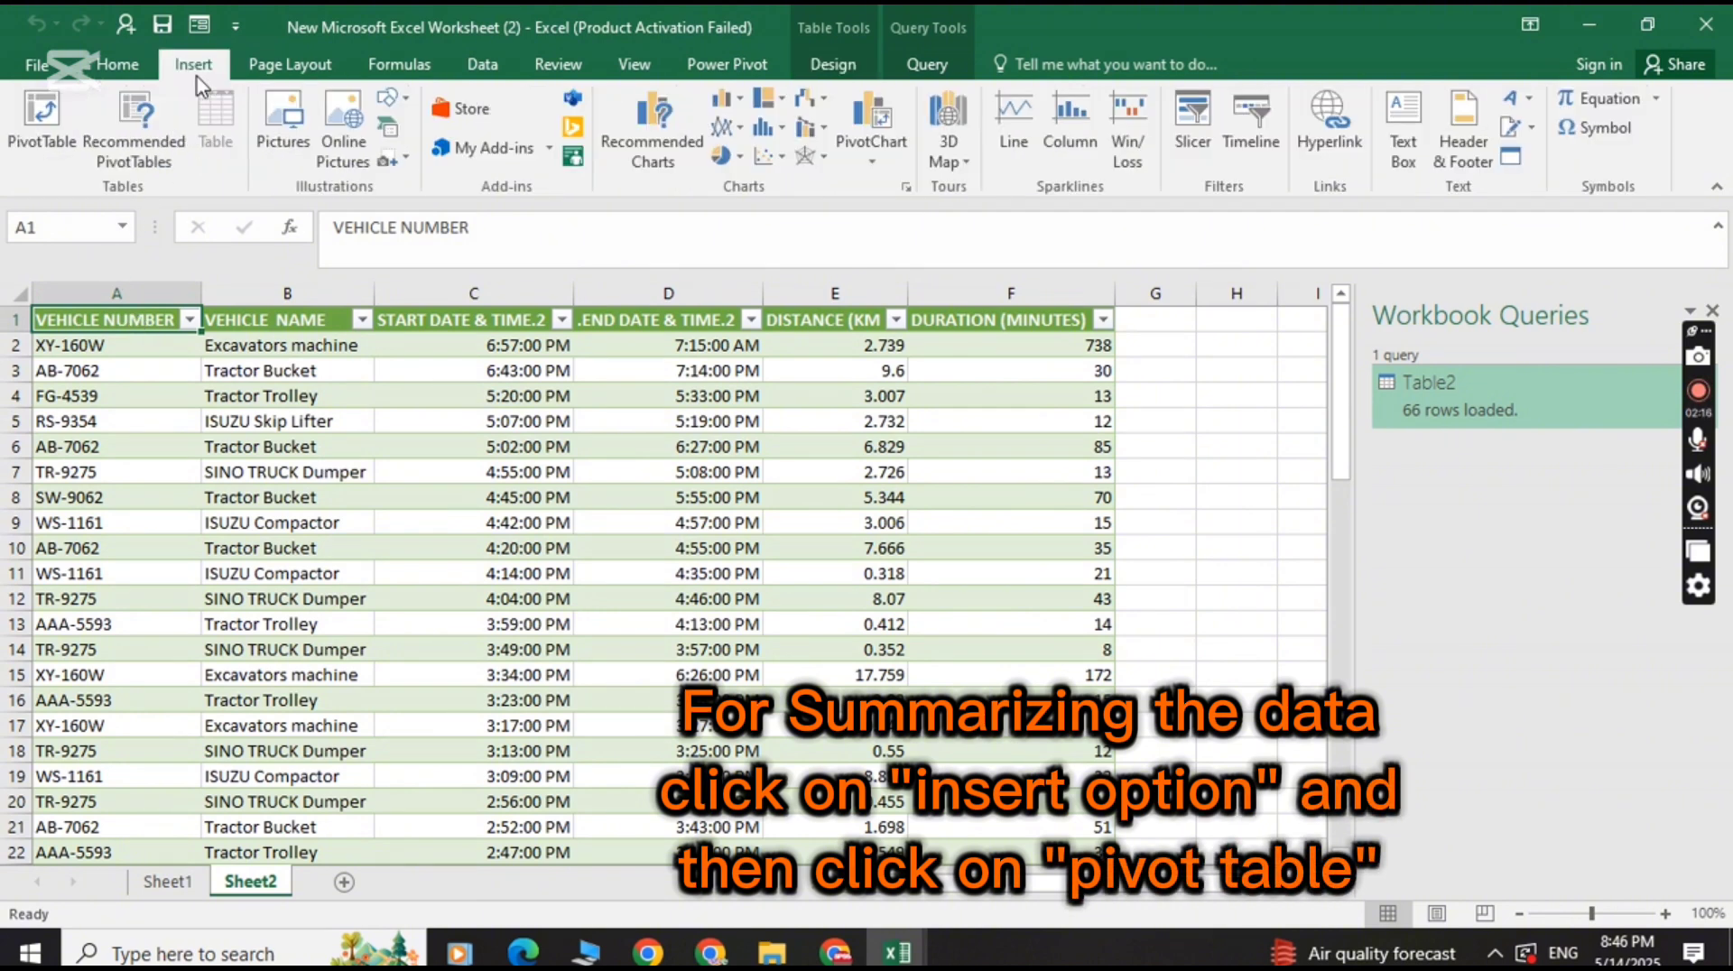
left_click(40, 122)
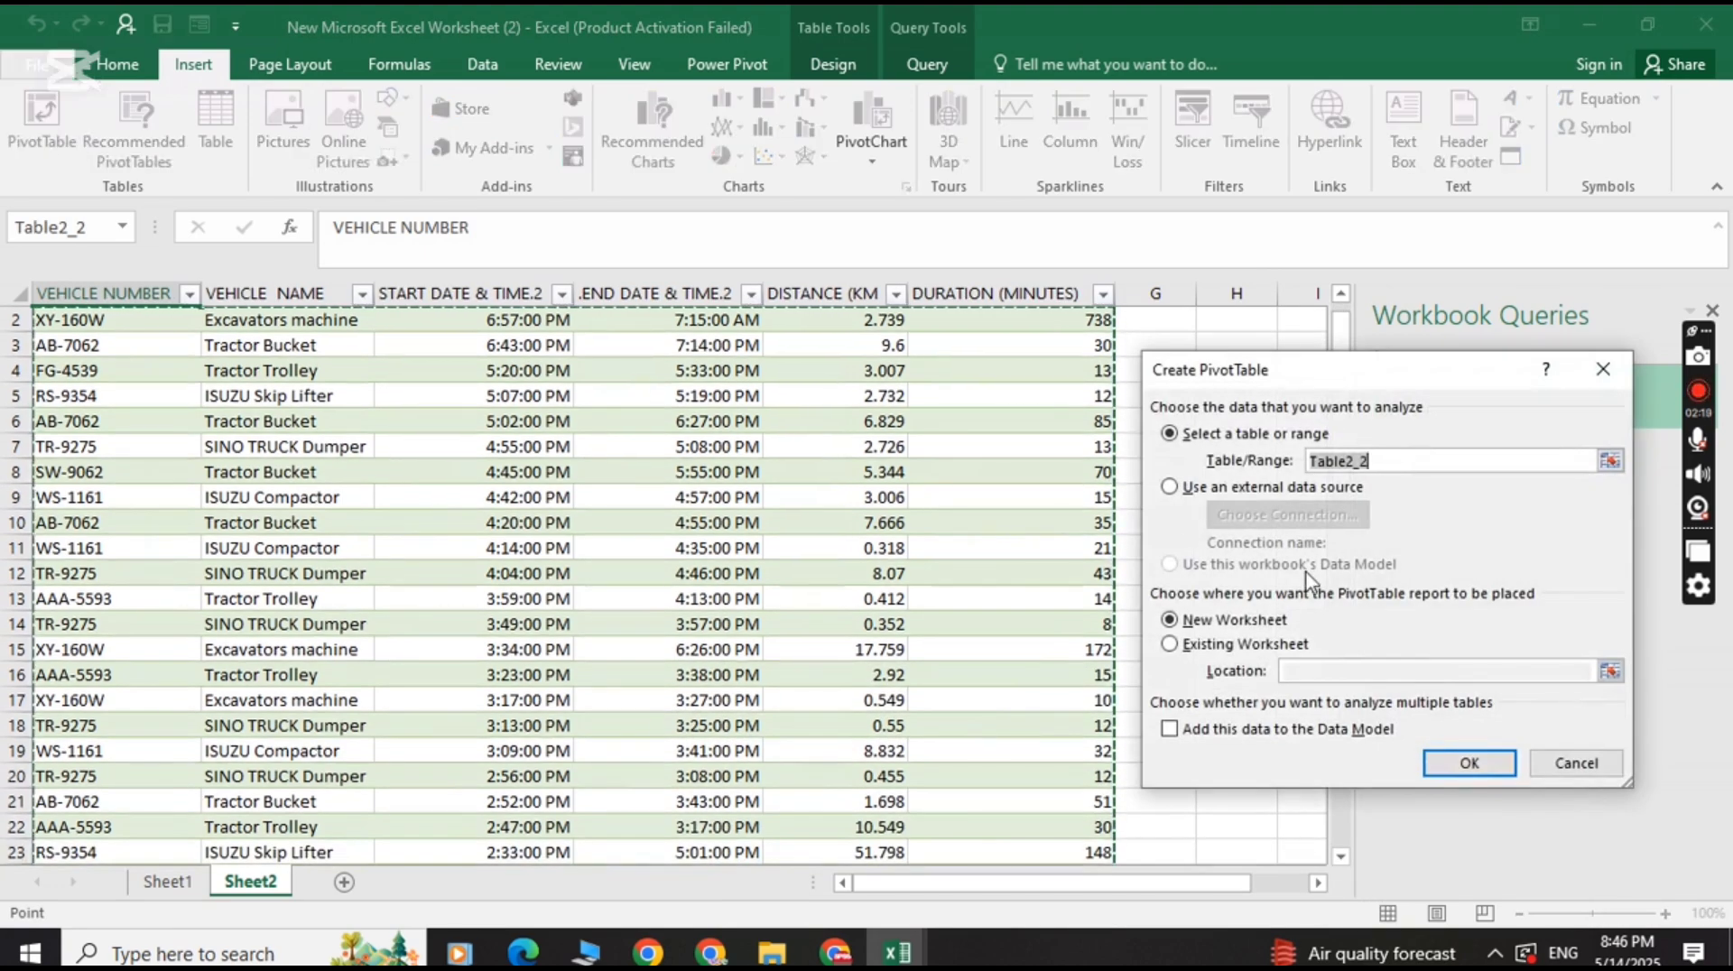
left_click(1464, 765)
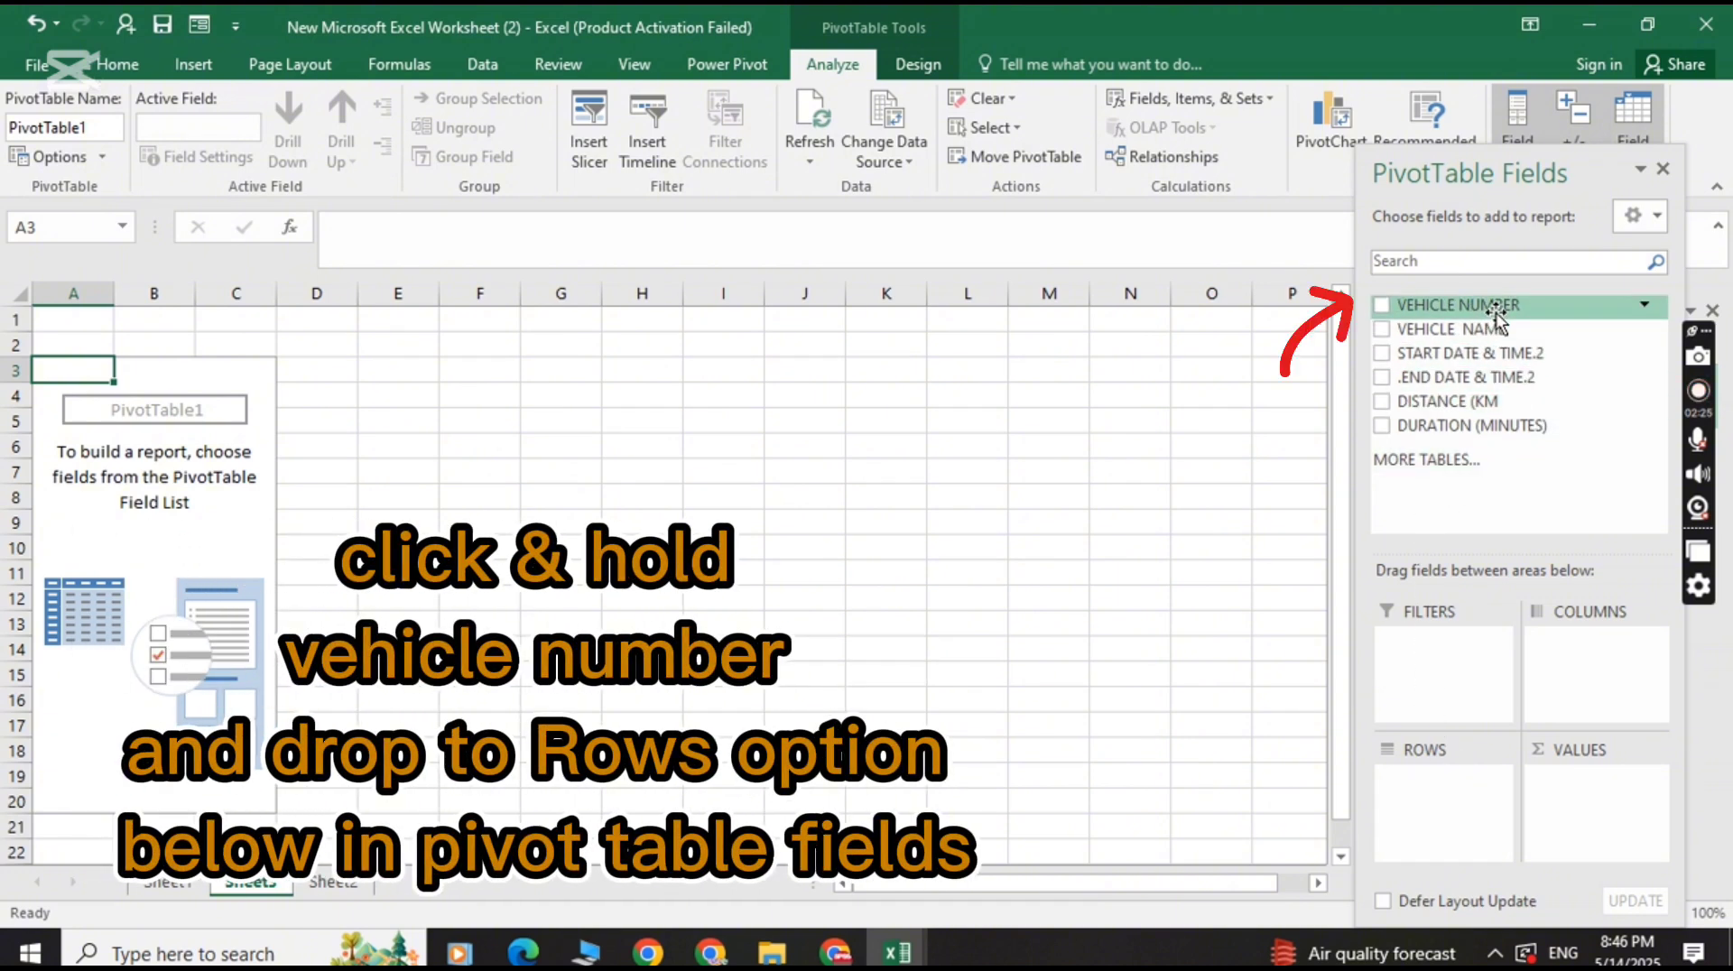
Add VEHICLE NUMBER to the pivot's rows and START DATE & TIME.2, .END DATE & TIME.2, DISTANCE (KM and DURATION (MINUTES) to its values.
left_click_drag(1497, 313, 1449, 792)
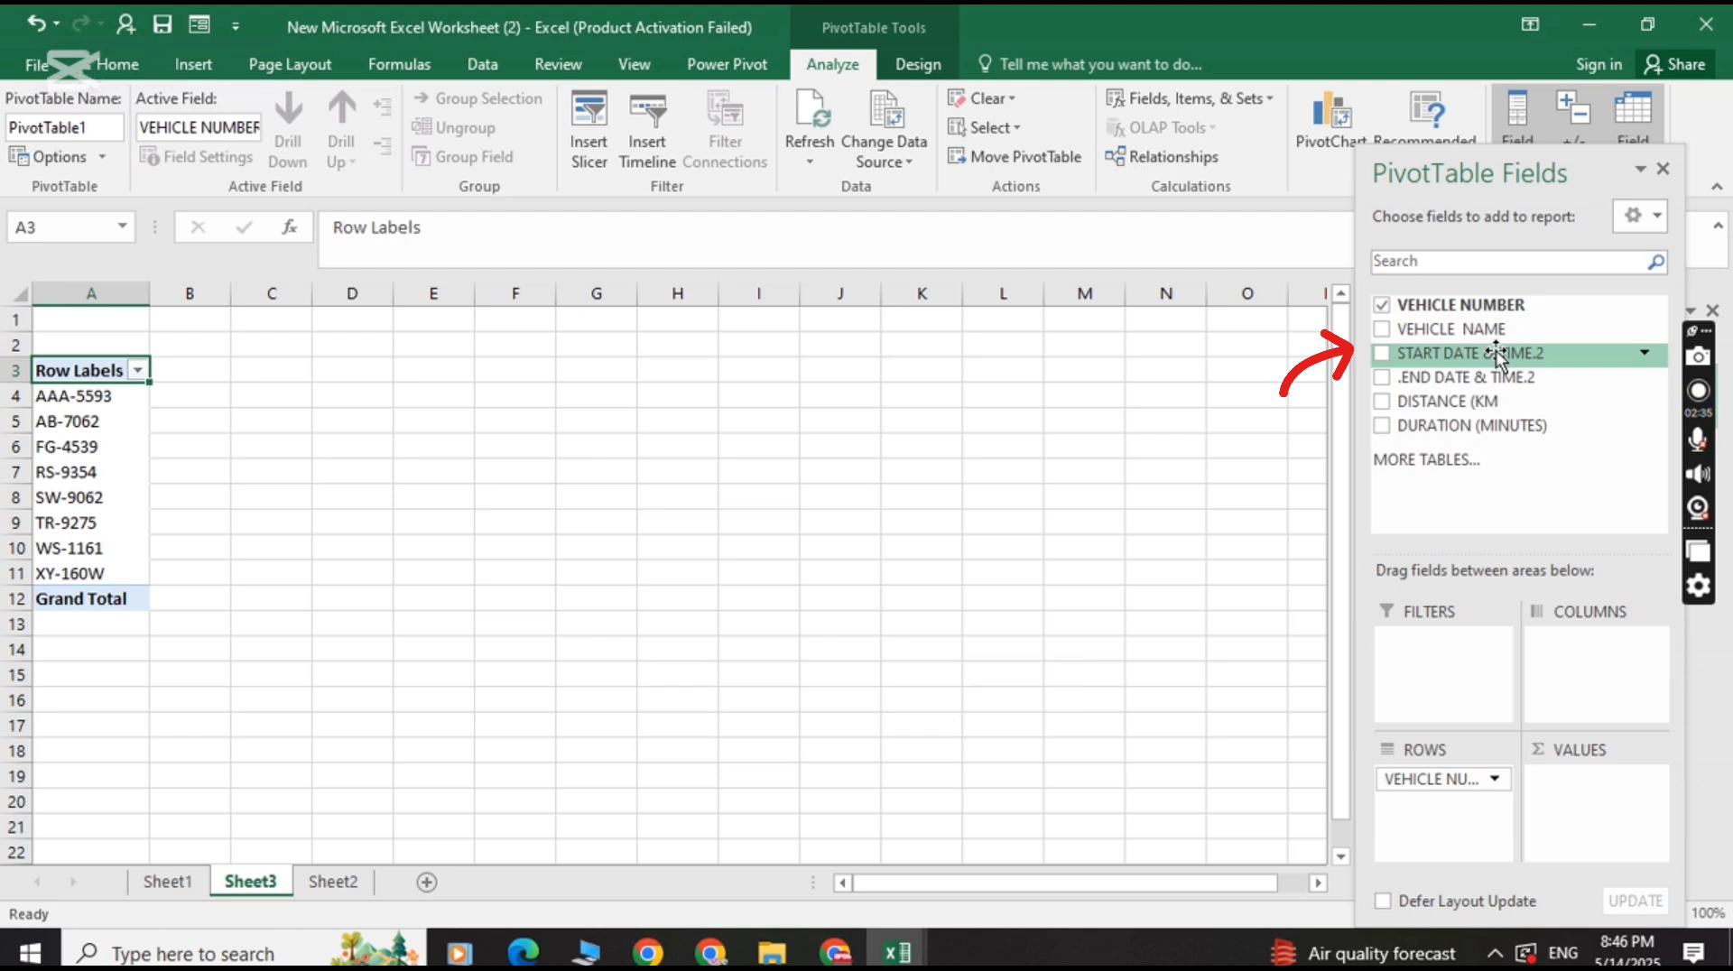
left_click_drag(1496, 350, 1616, 782)
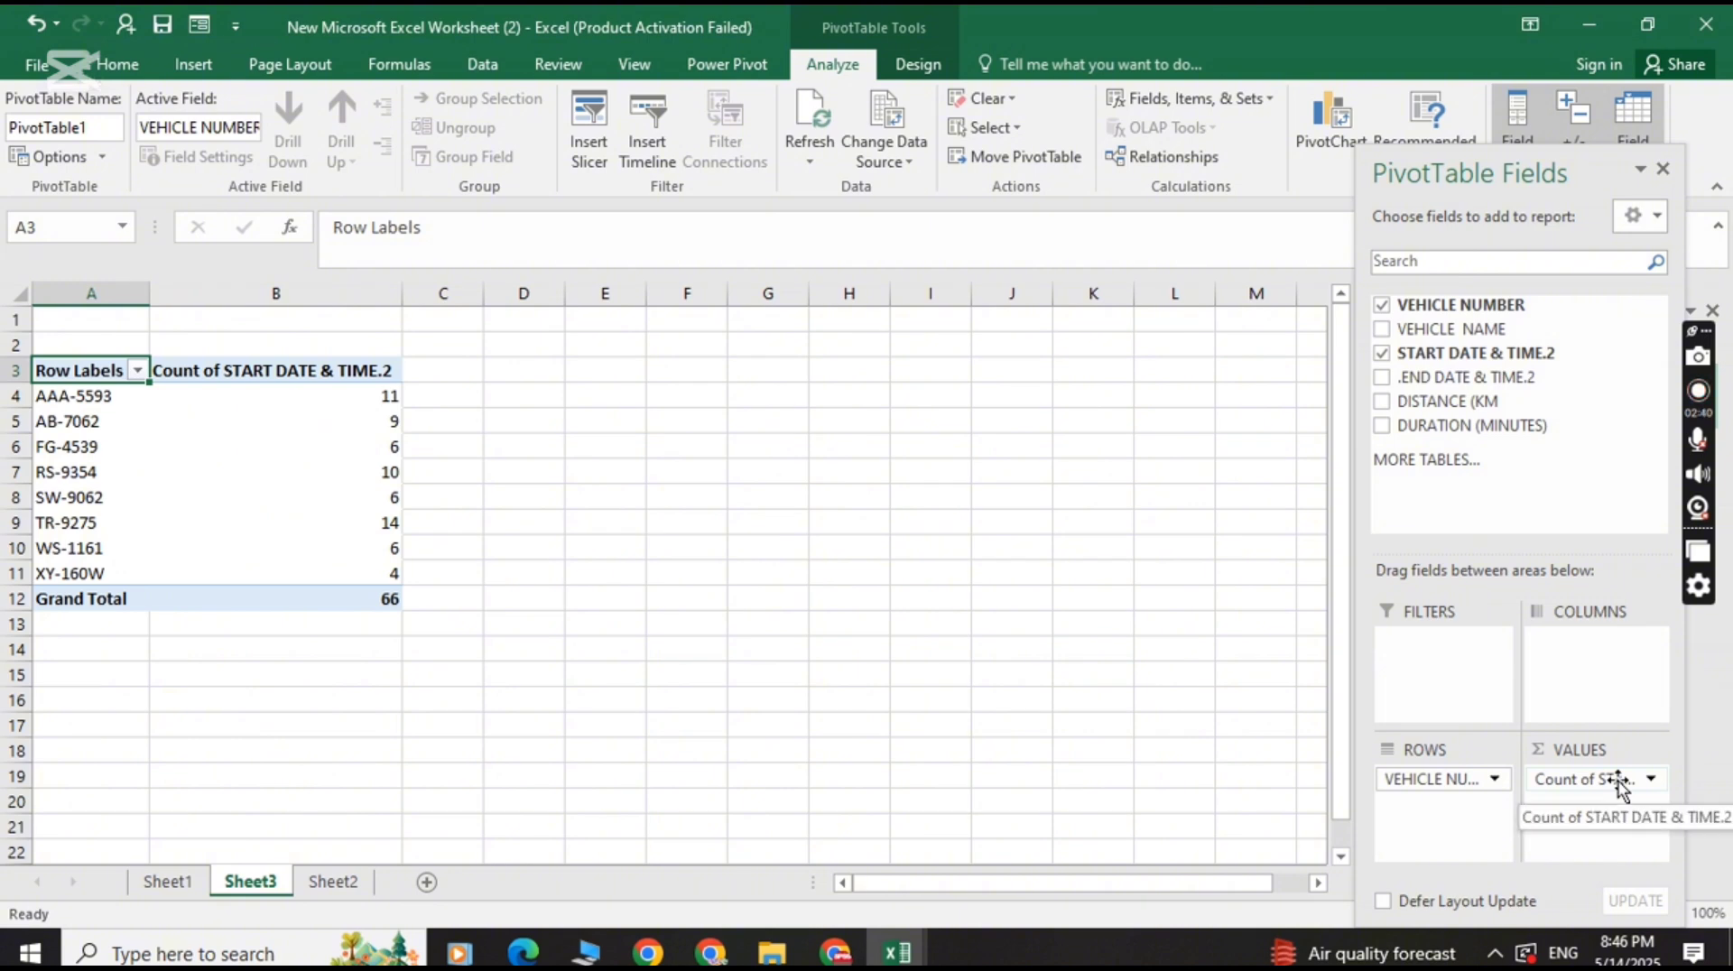
left_click_drag(1522, 384, 1549, 813)
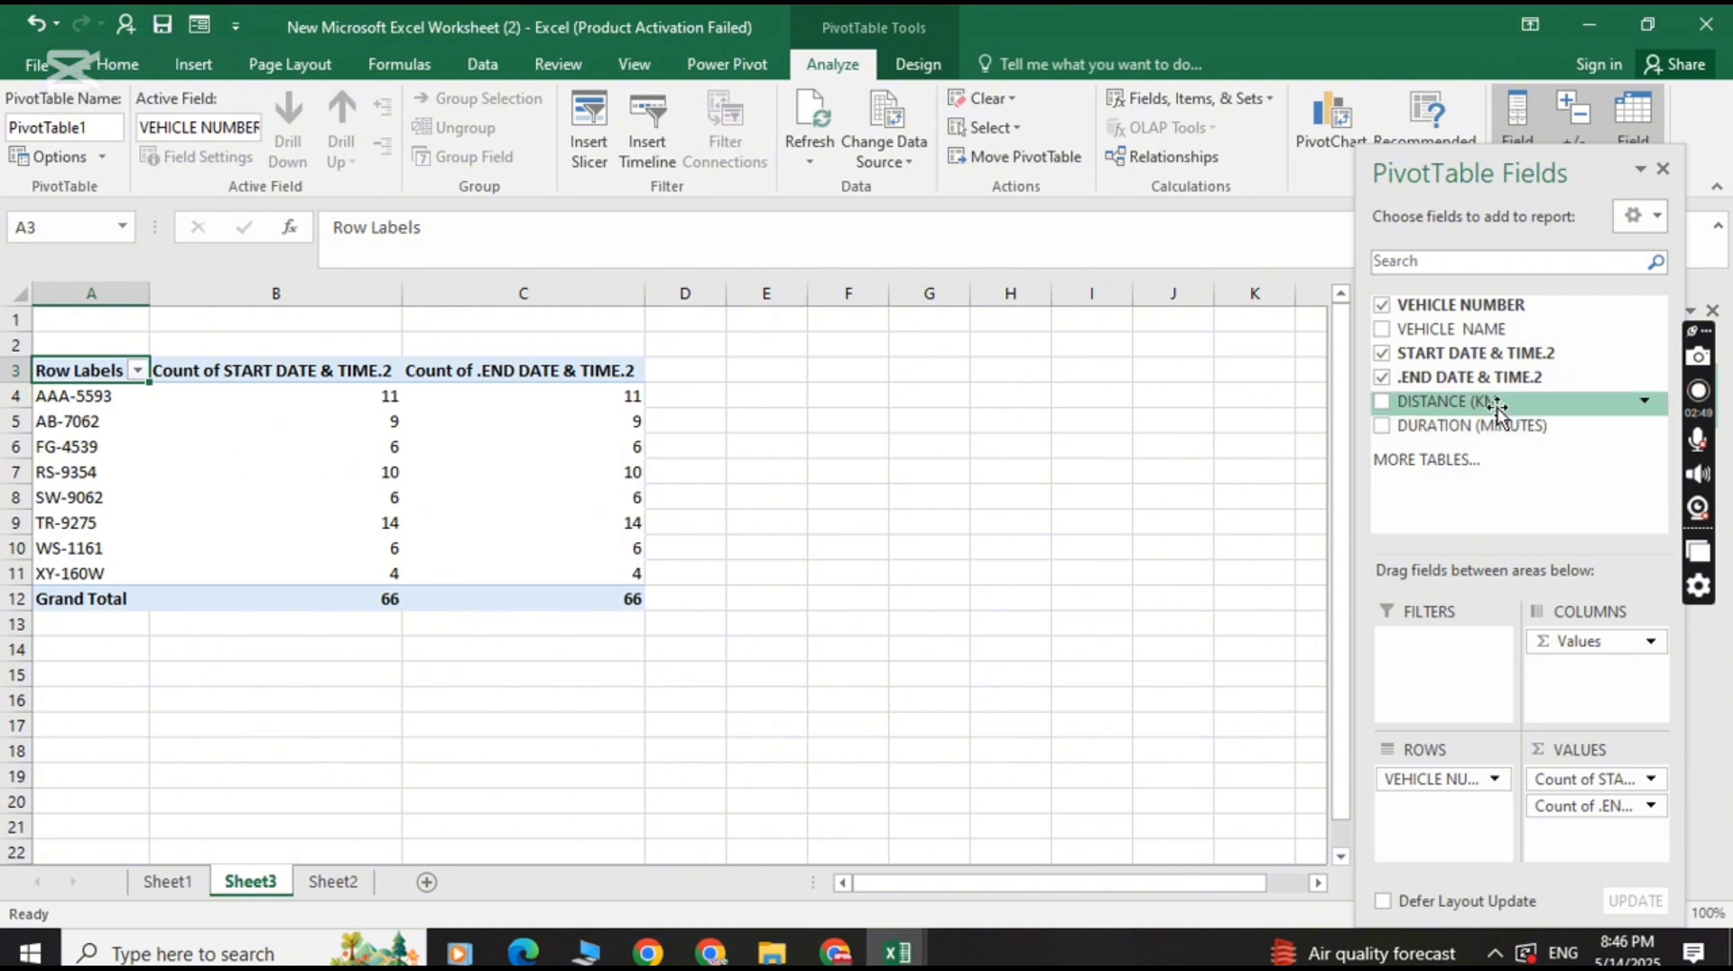
left_click_drag(1495, 408, 1566, 841)
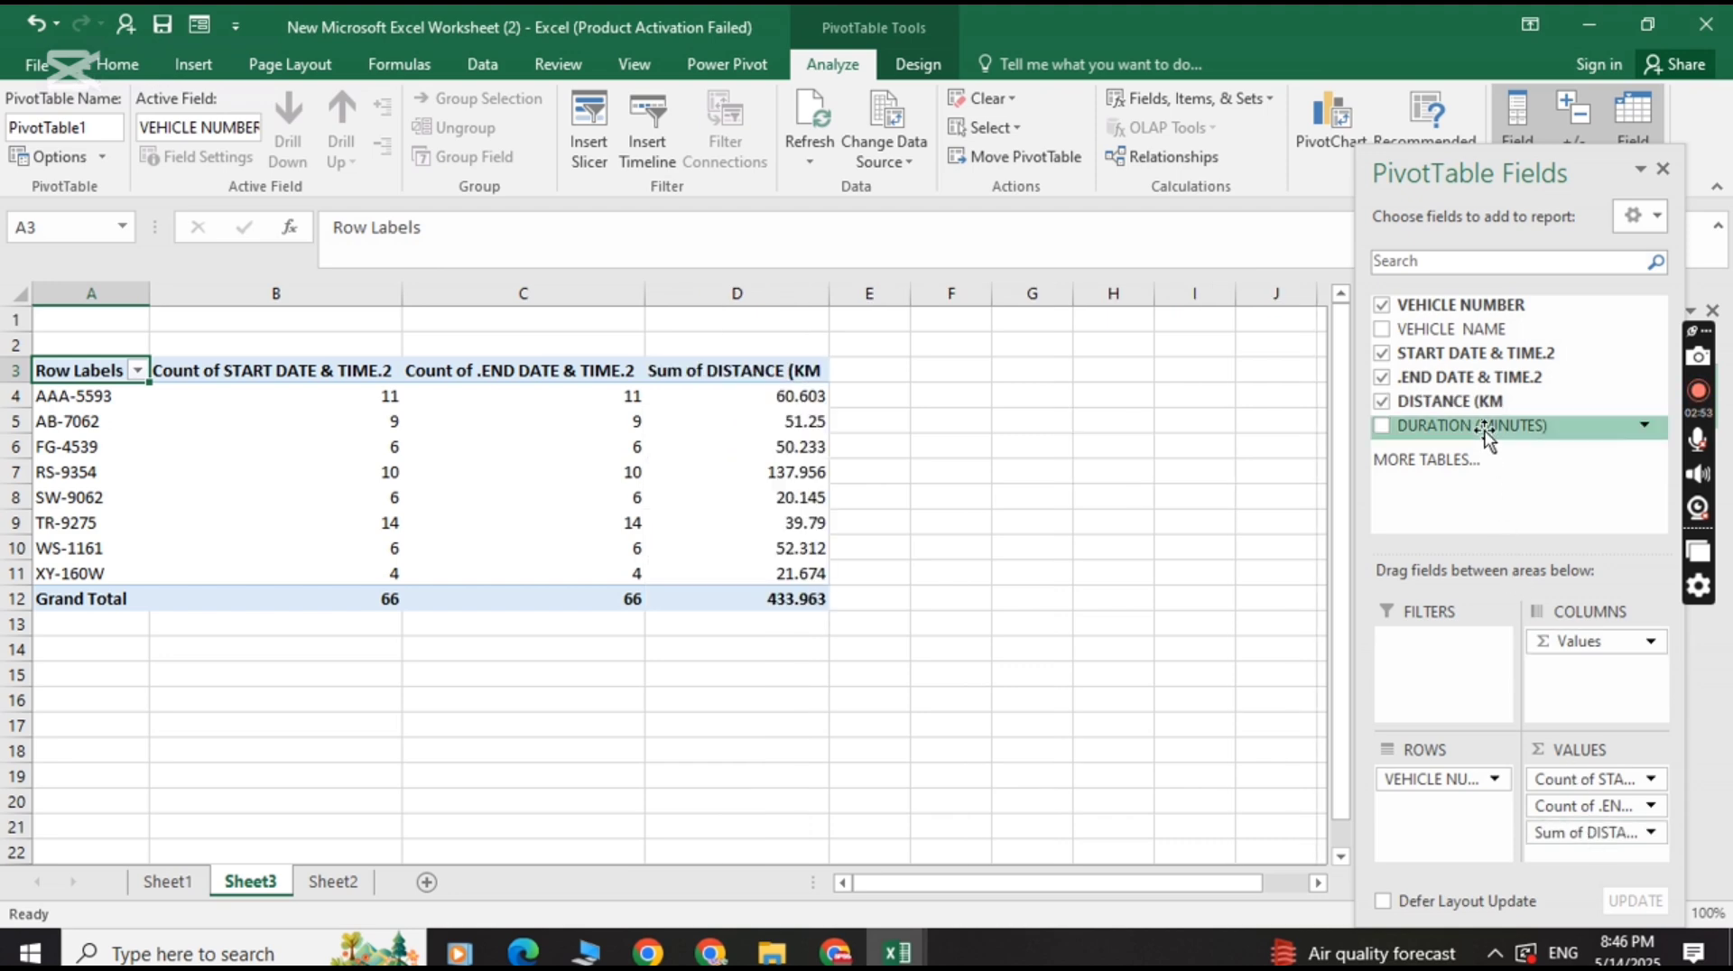
left_click_drag(1485, 438, 1536, 857)
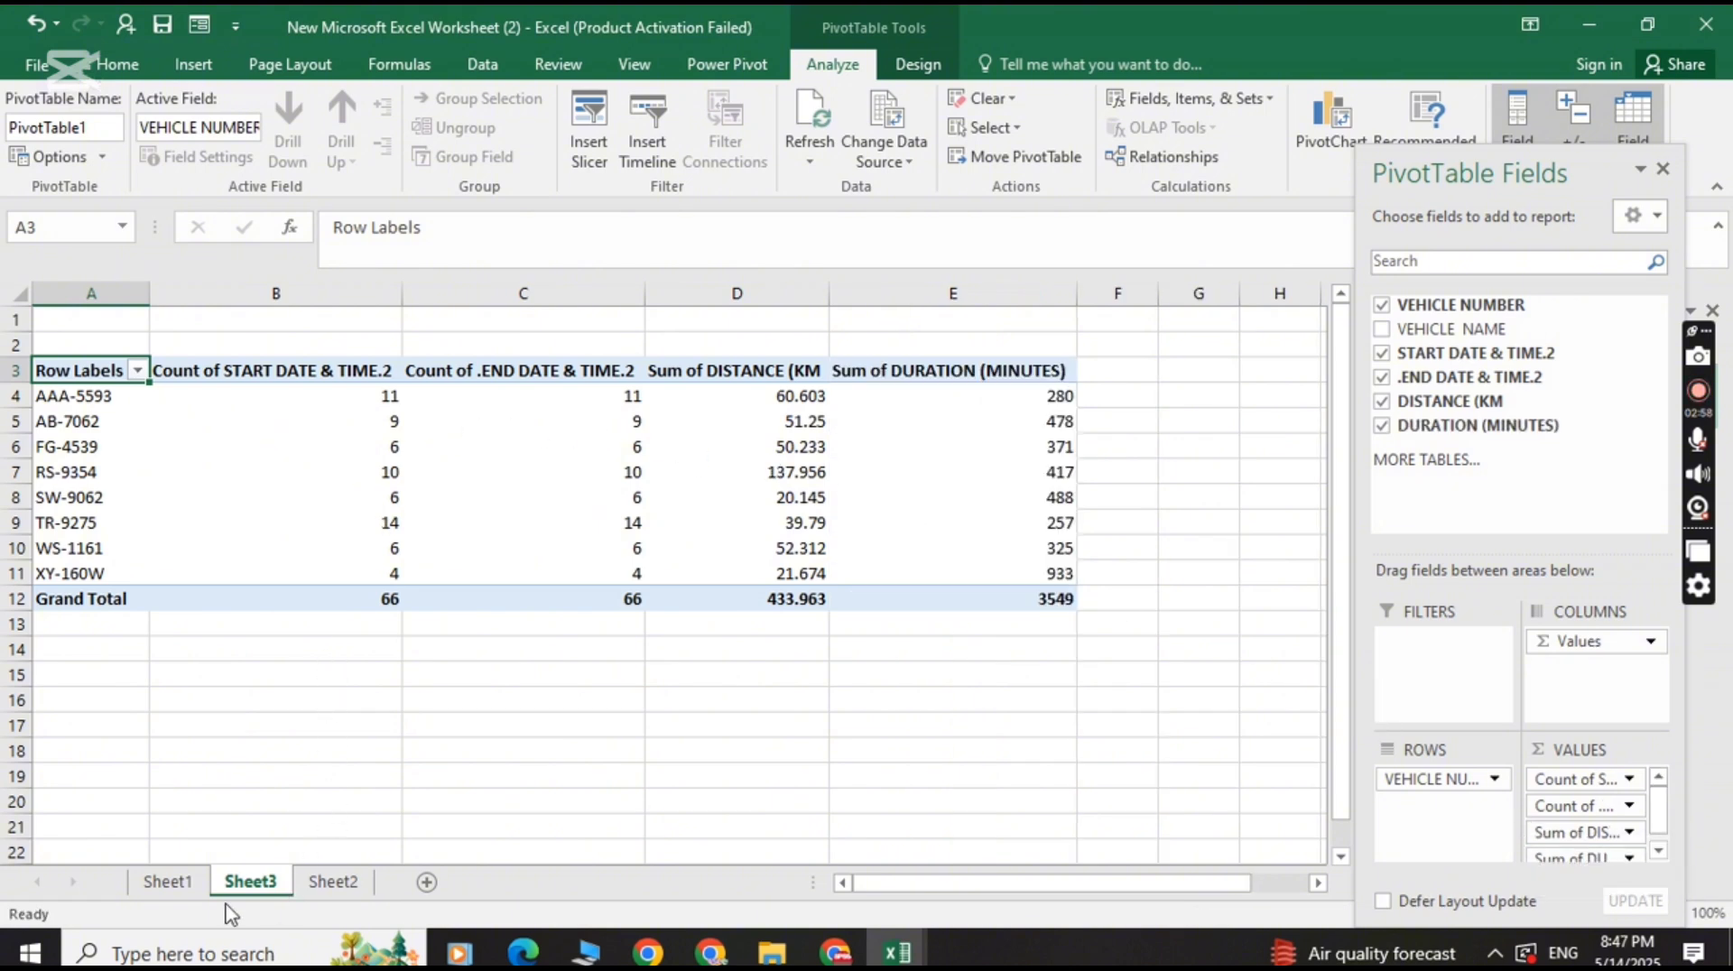
Compare the START DATE & TIME.2 times in the Sheet2 table with the start column of the Sheet3 pivot table.
left_click(327, 892)
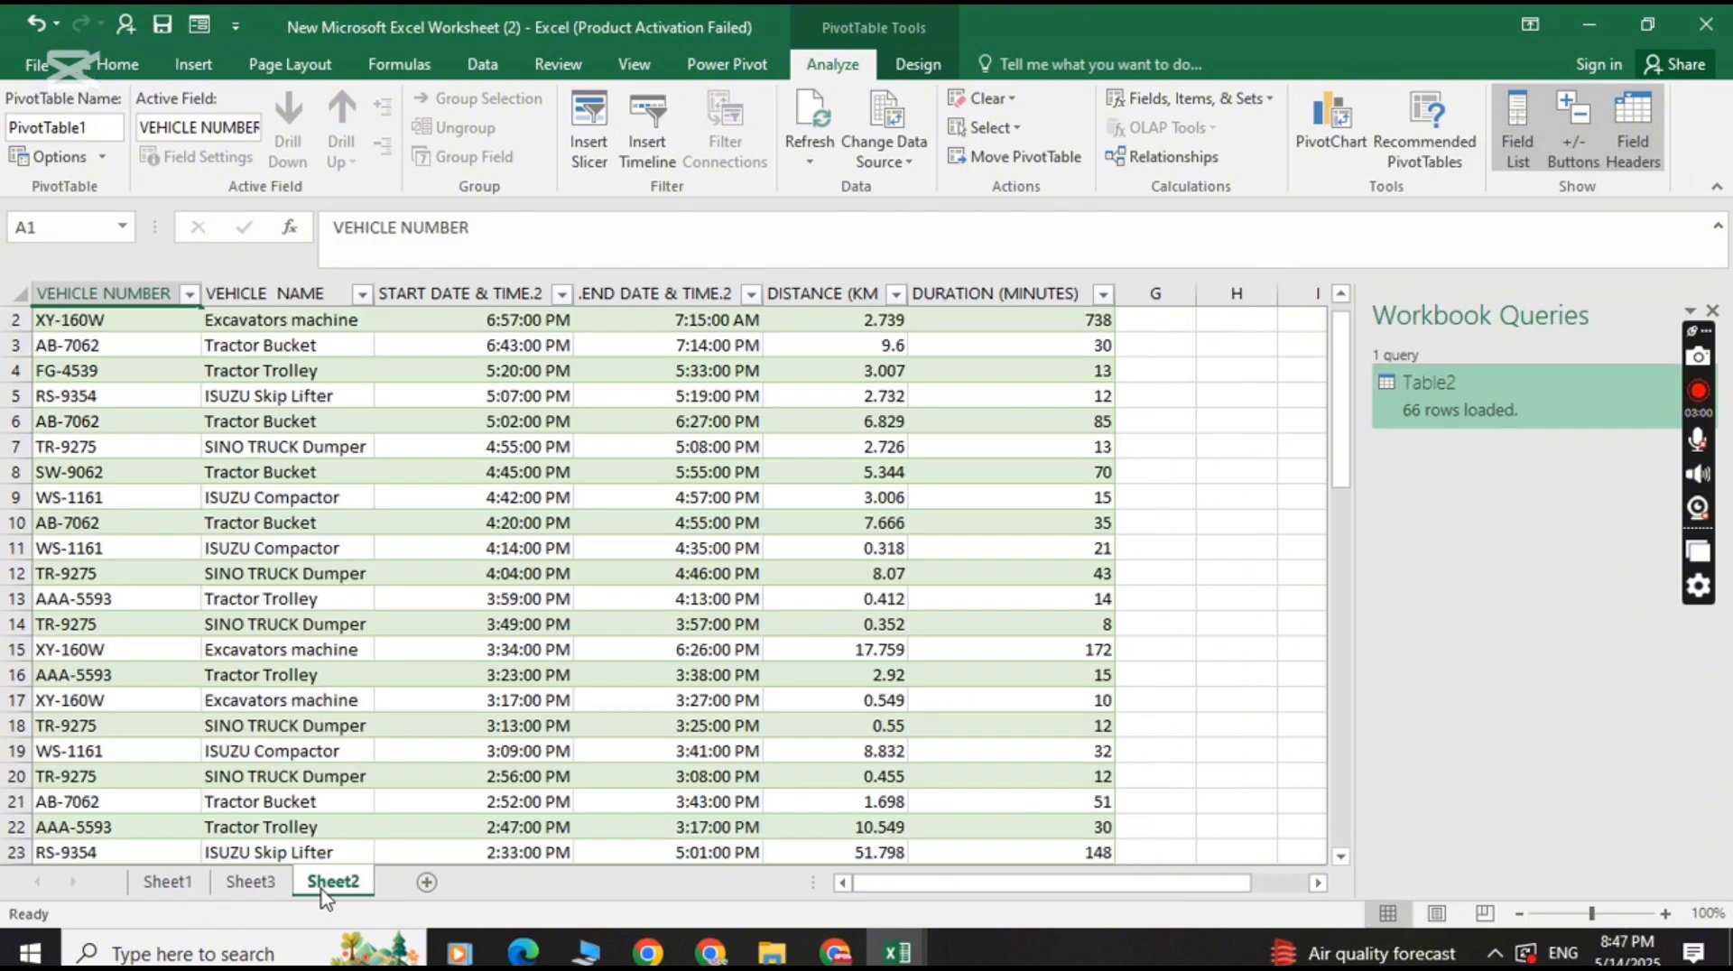
left_click(486, 298)
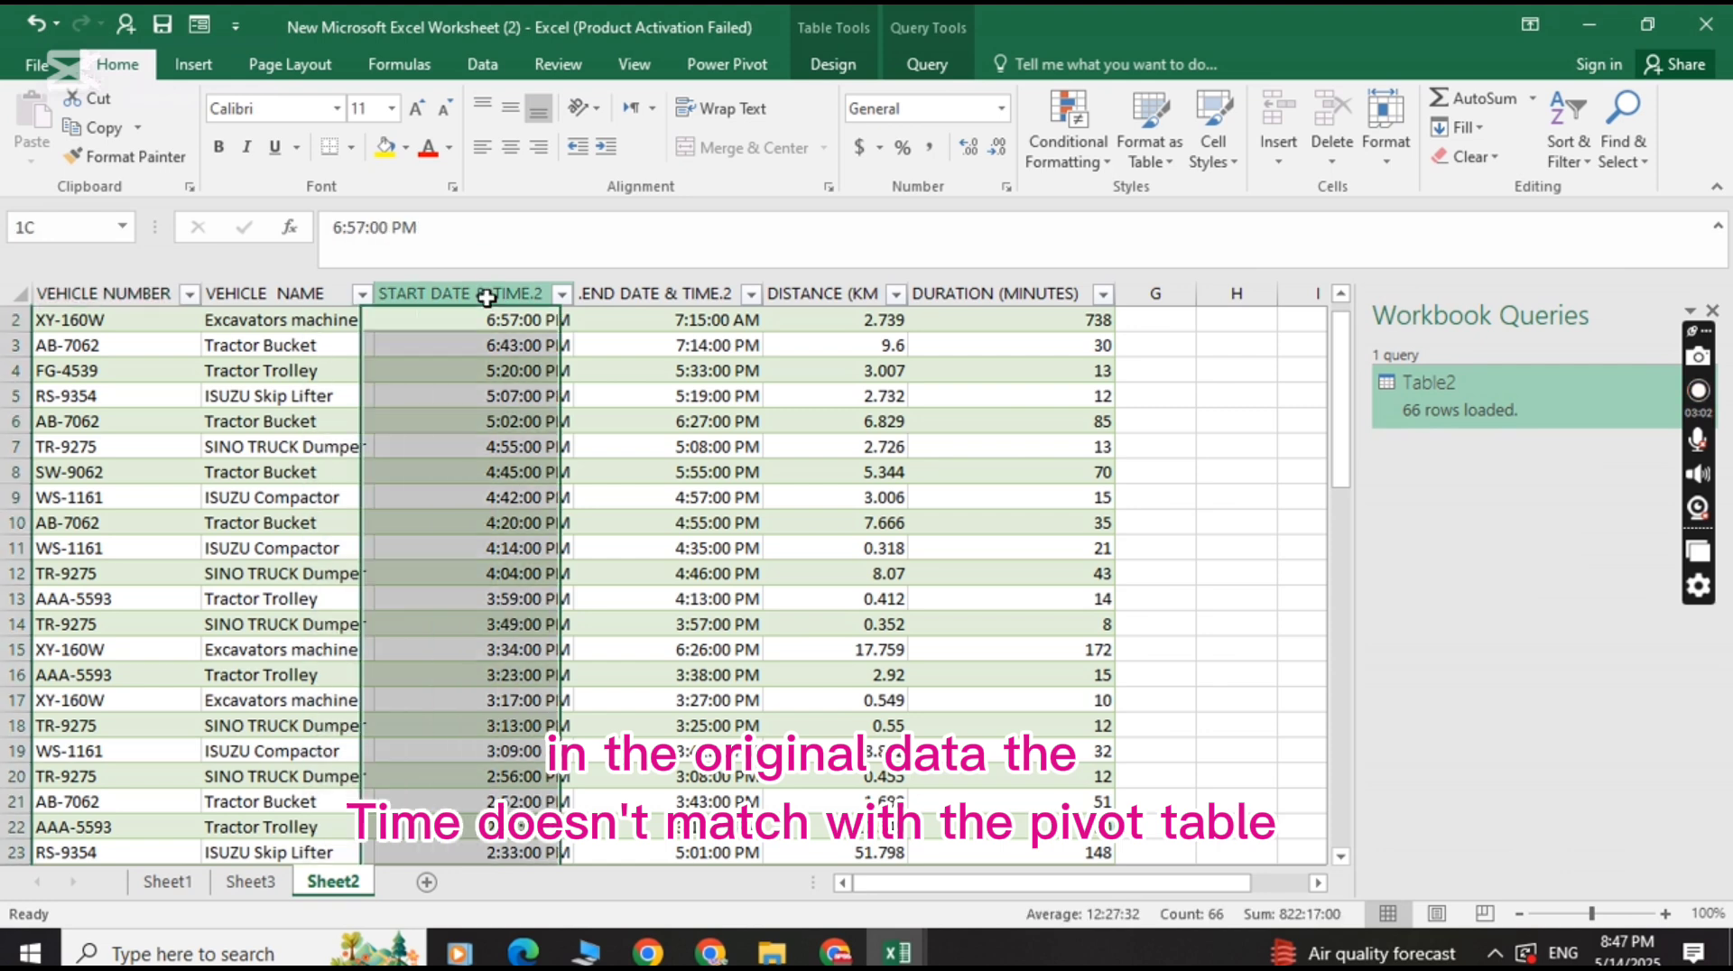
left_click(508, 339)
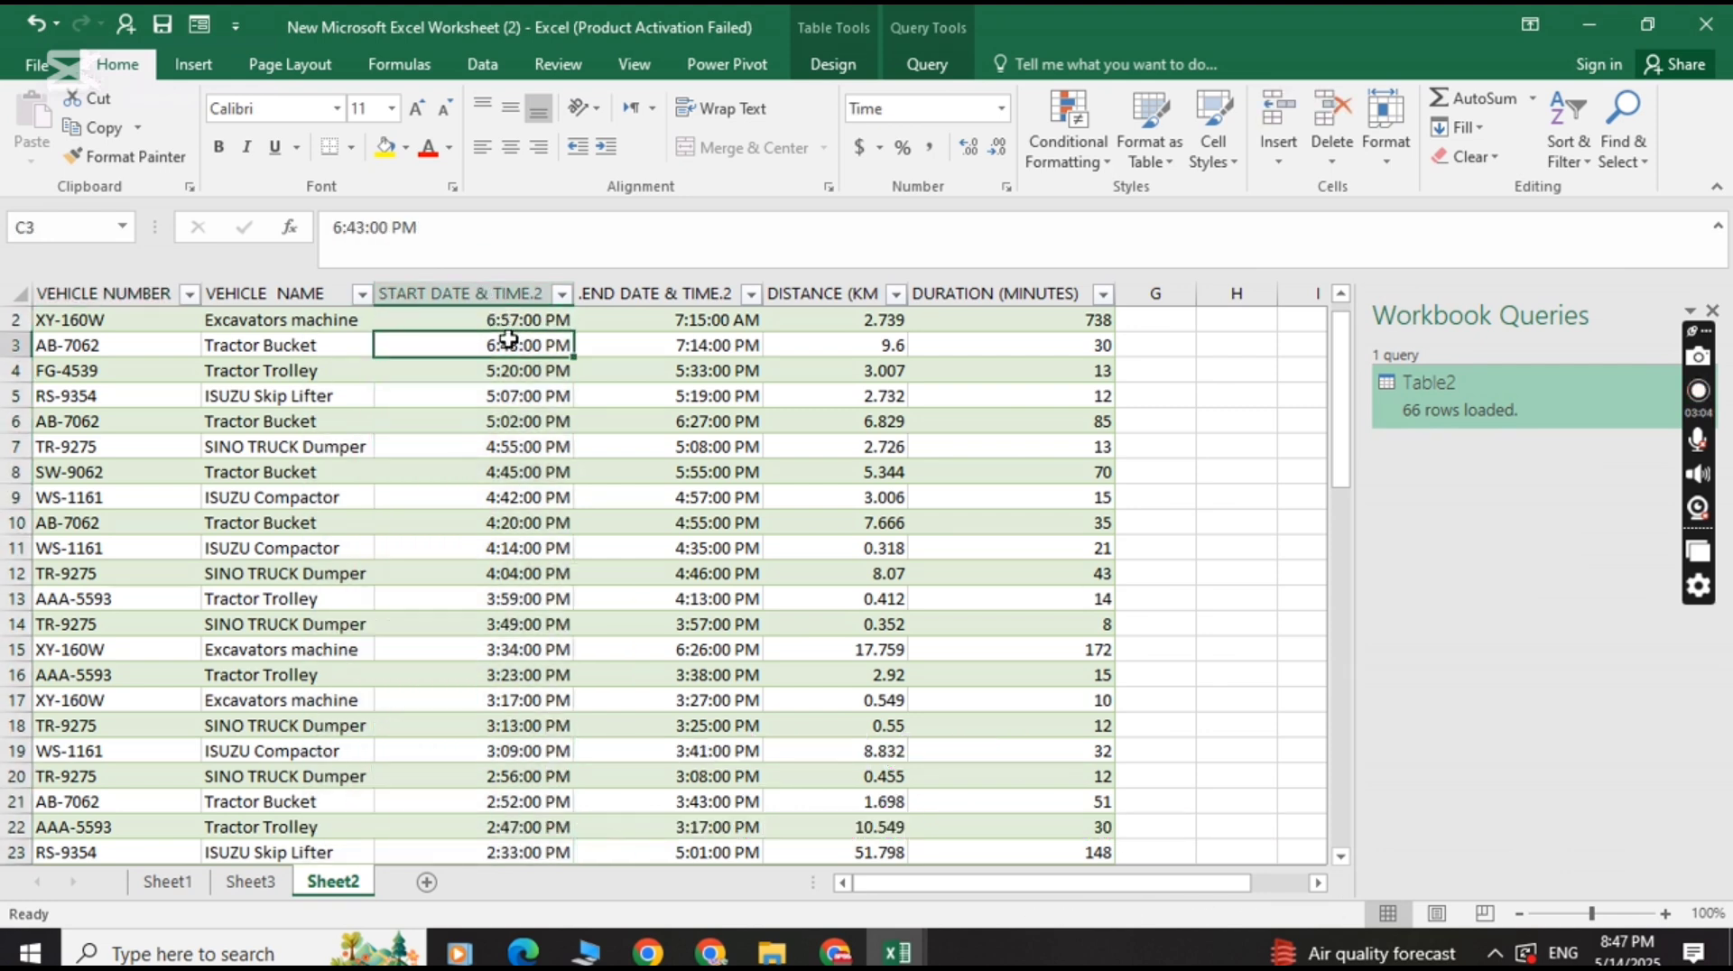
left_click(250, 882)
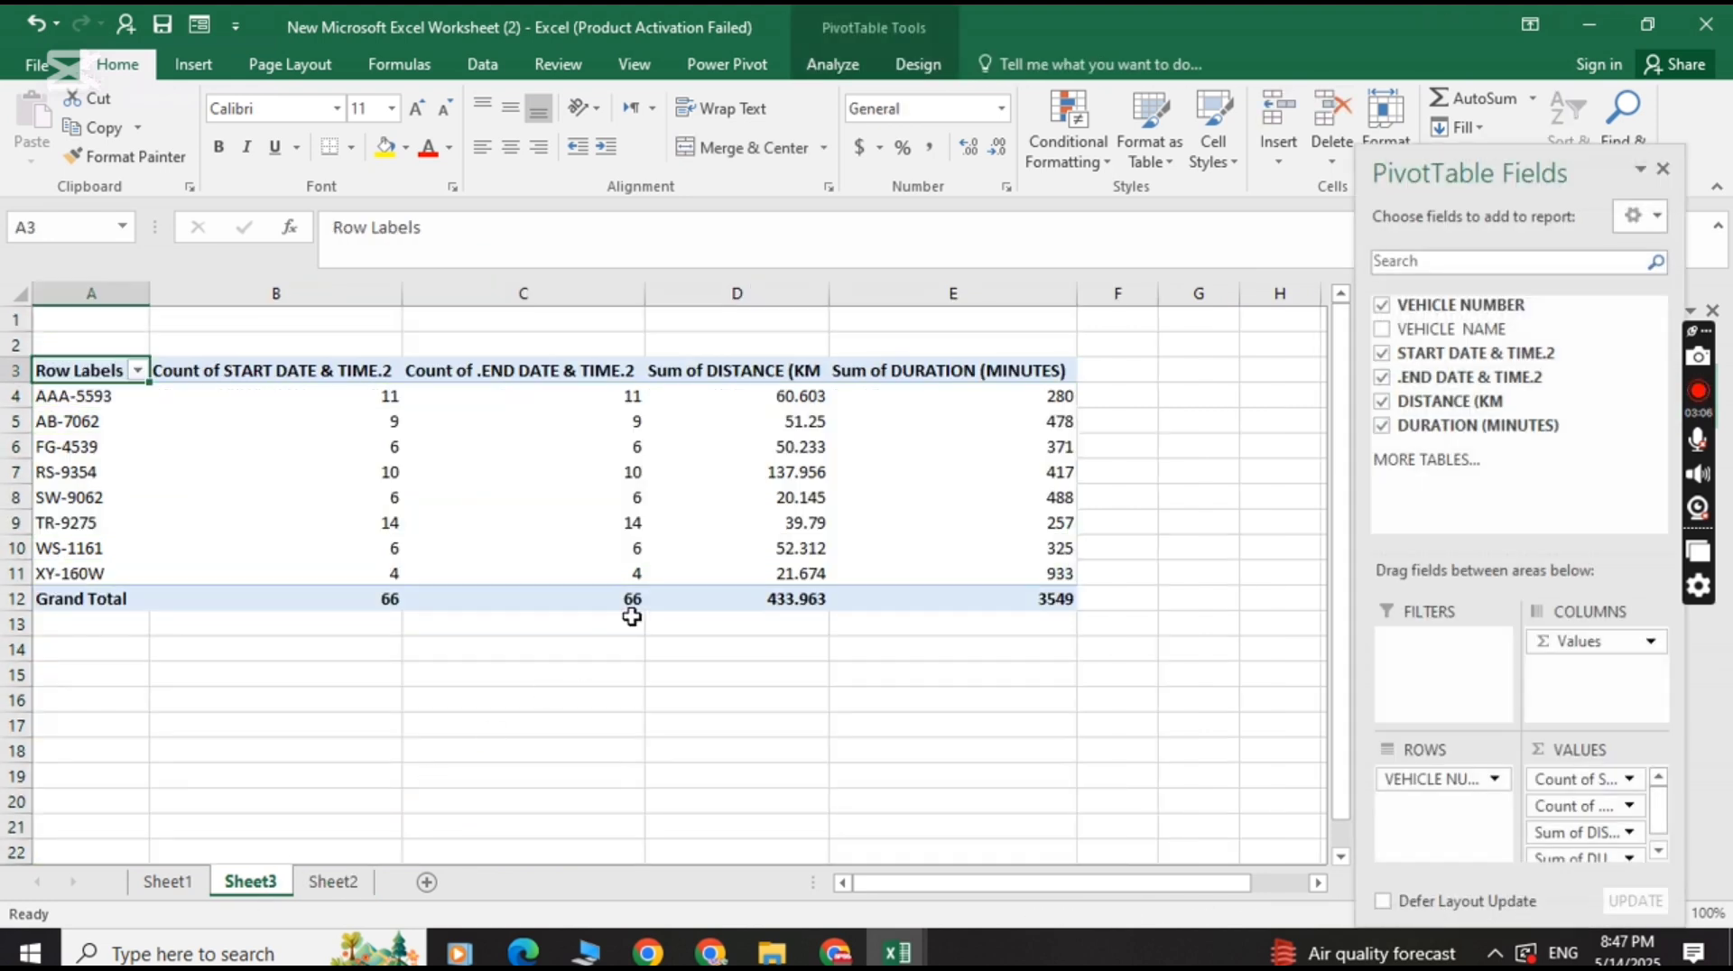
left_click(337, 395)
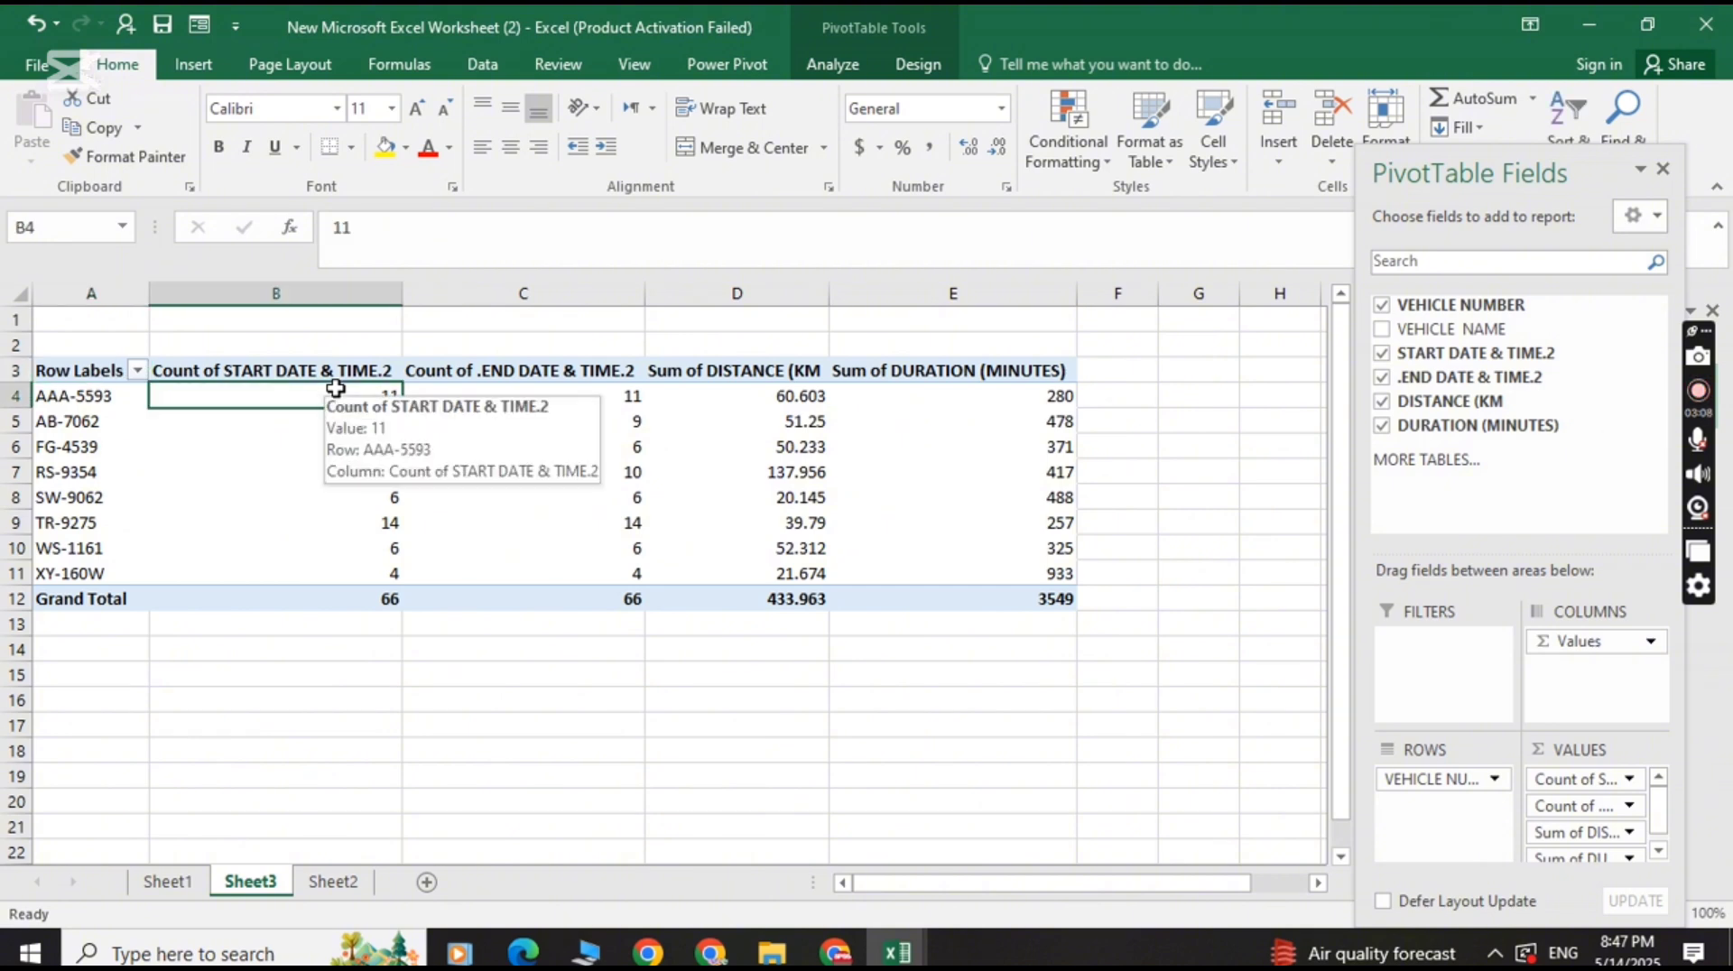
left_click(339, 424)
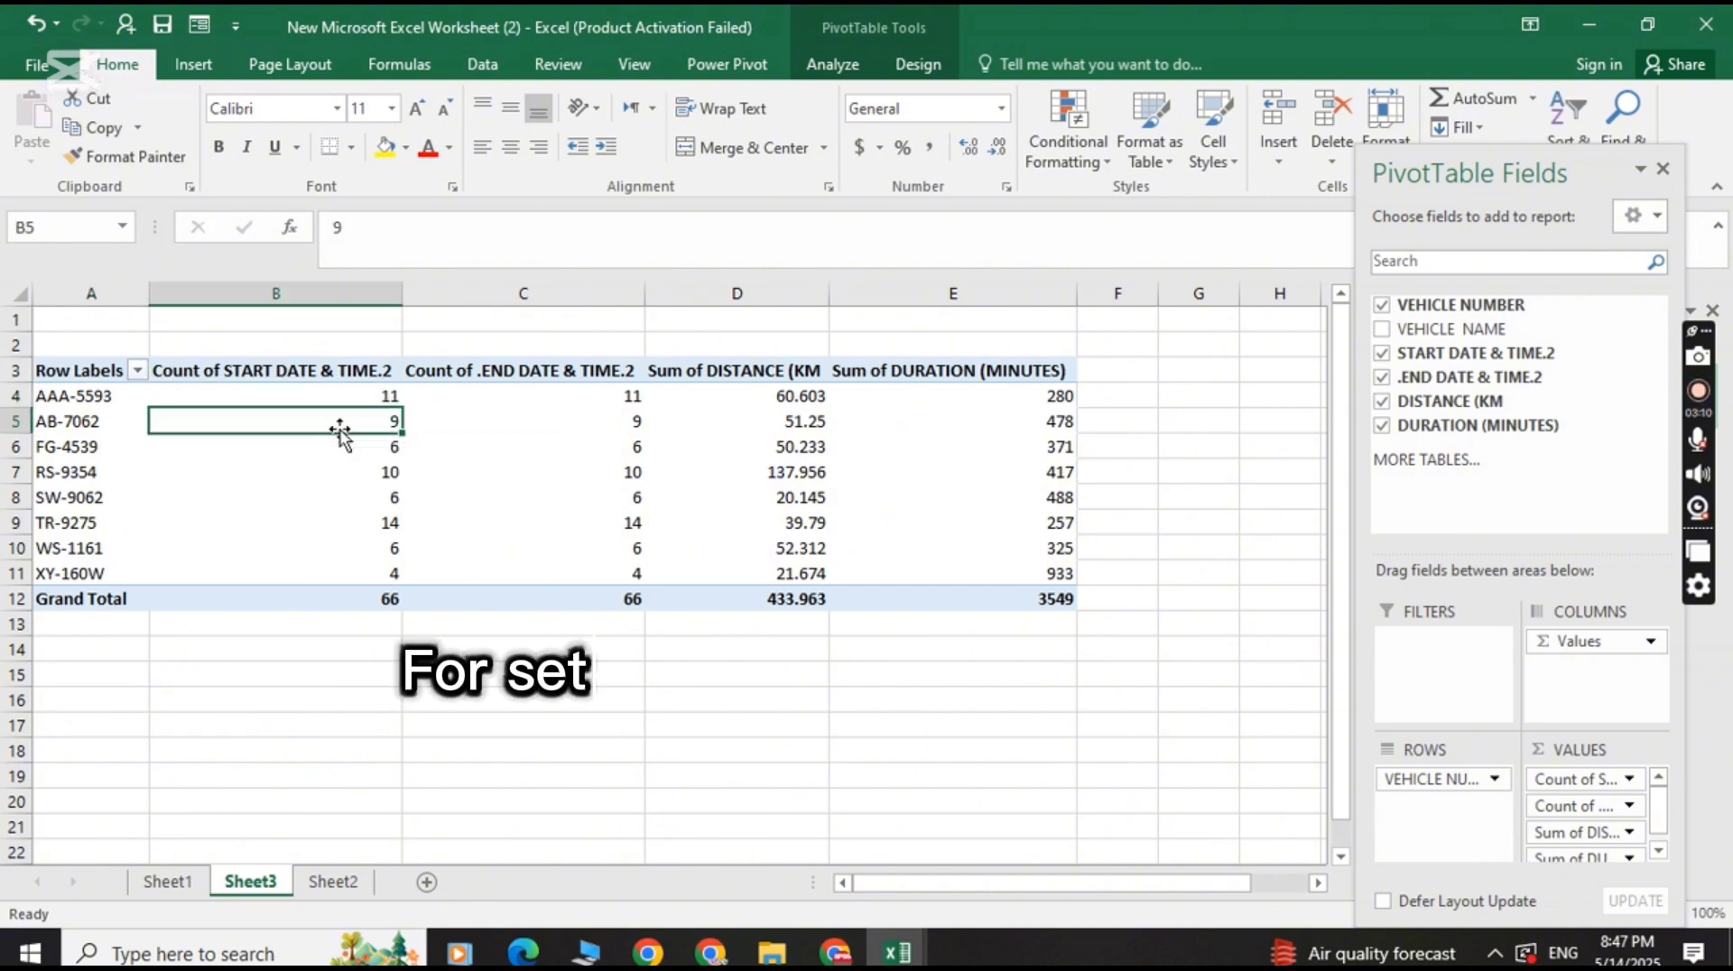
Summarize the START DATE & TIME.2 value field by Min and format it as Time, type 1:30 PM.
left_click(1630, 780)
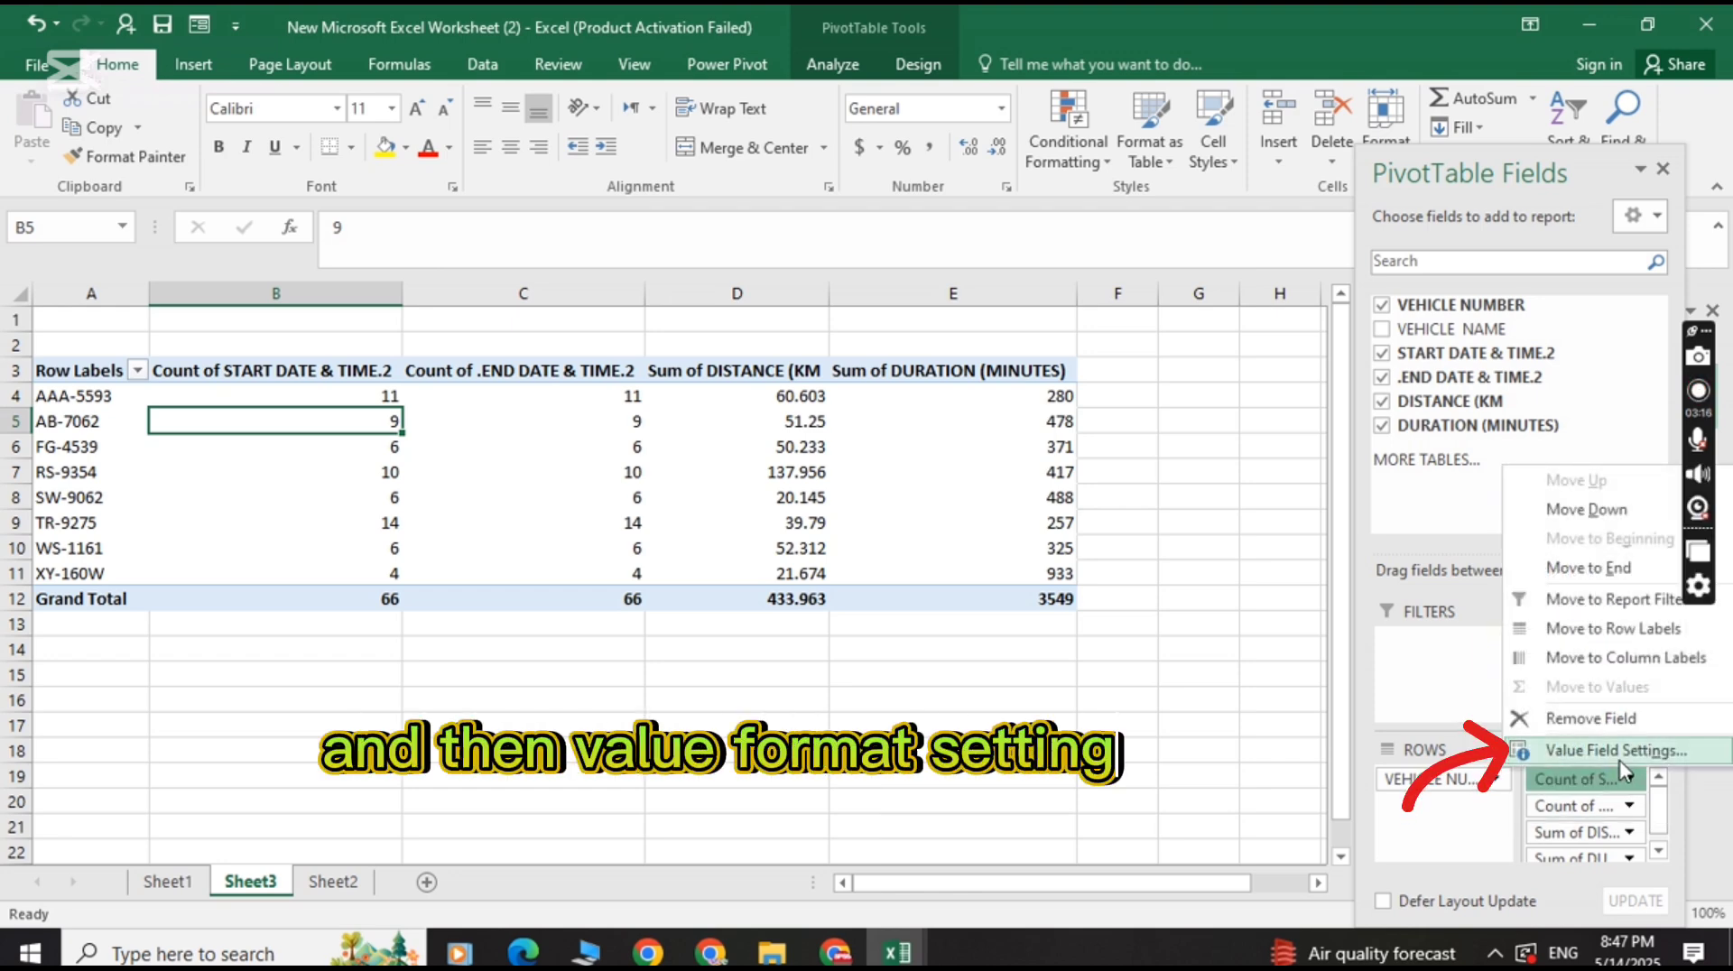
left_click(1616, 750)
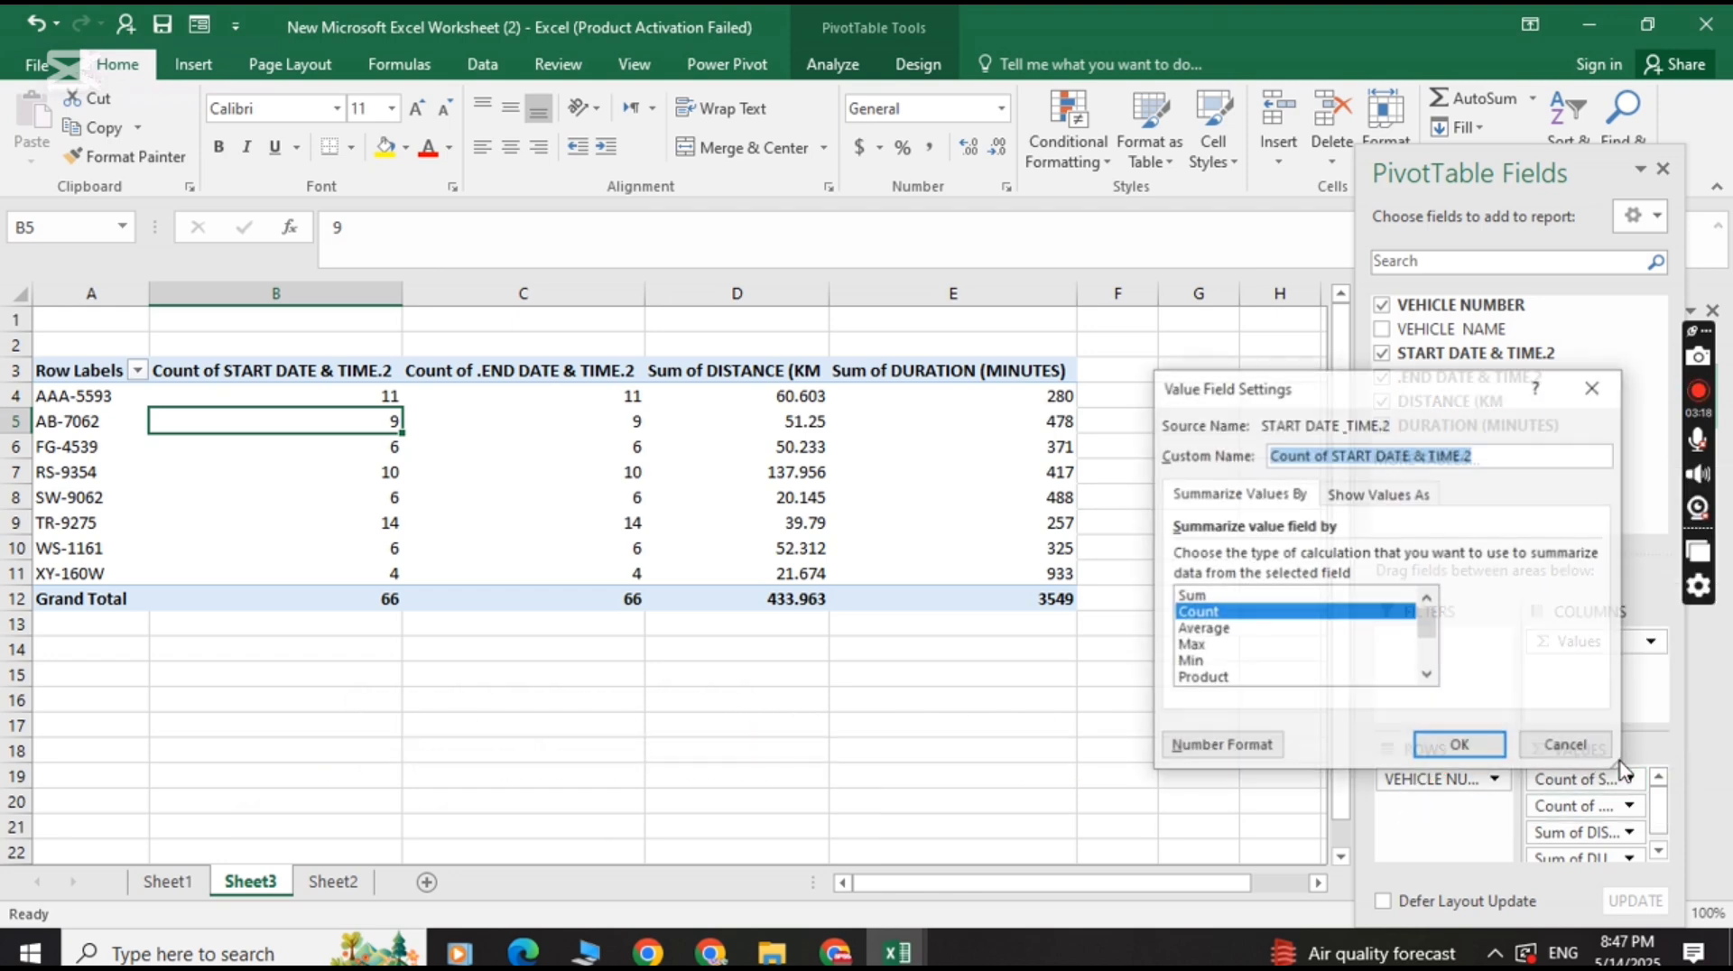
left_click(1190, 666)
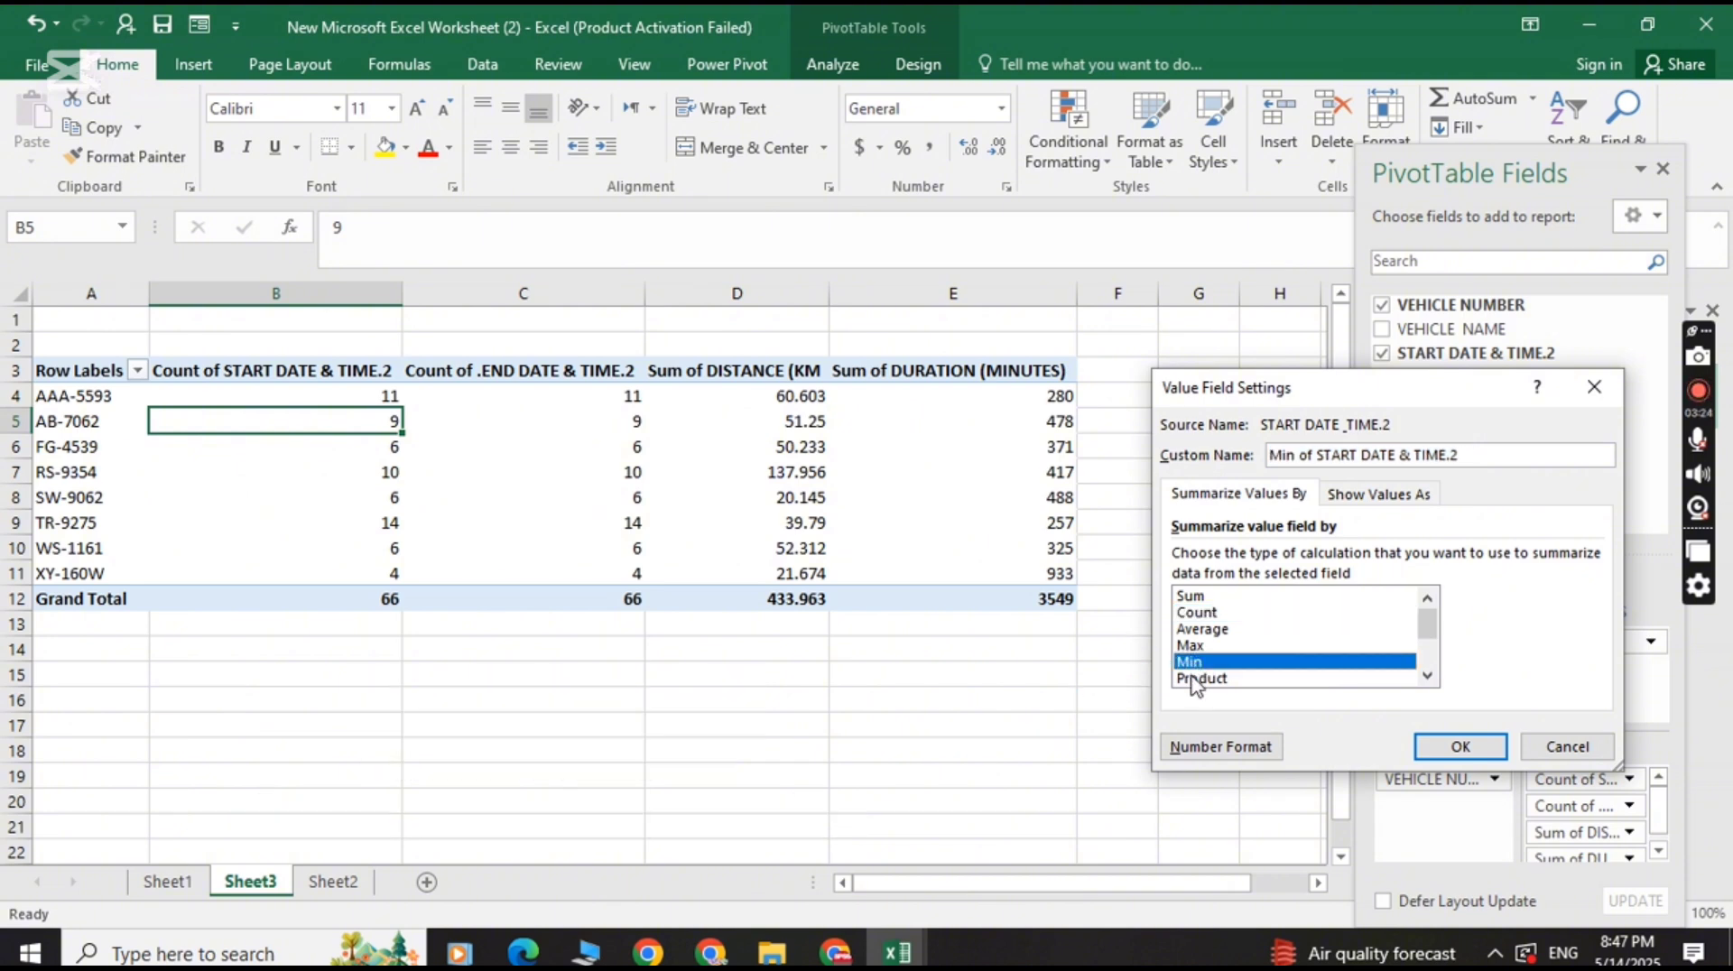
left_click(1222, 749)
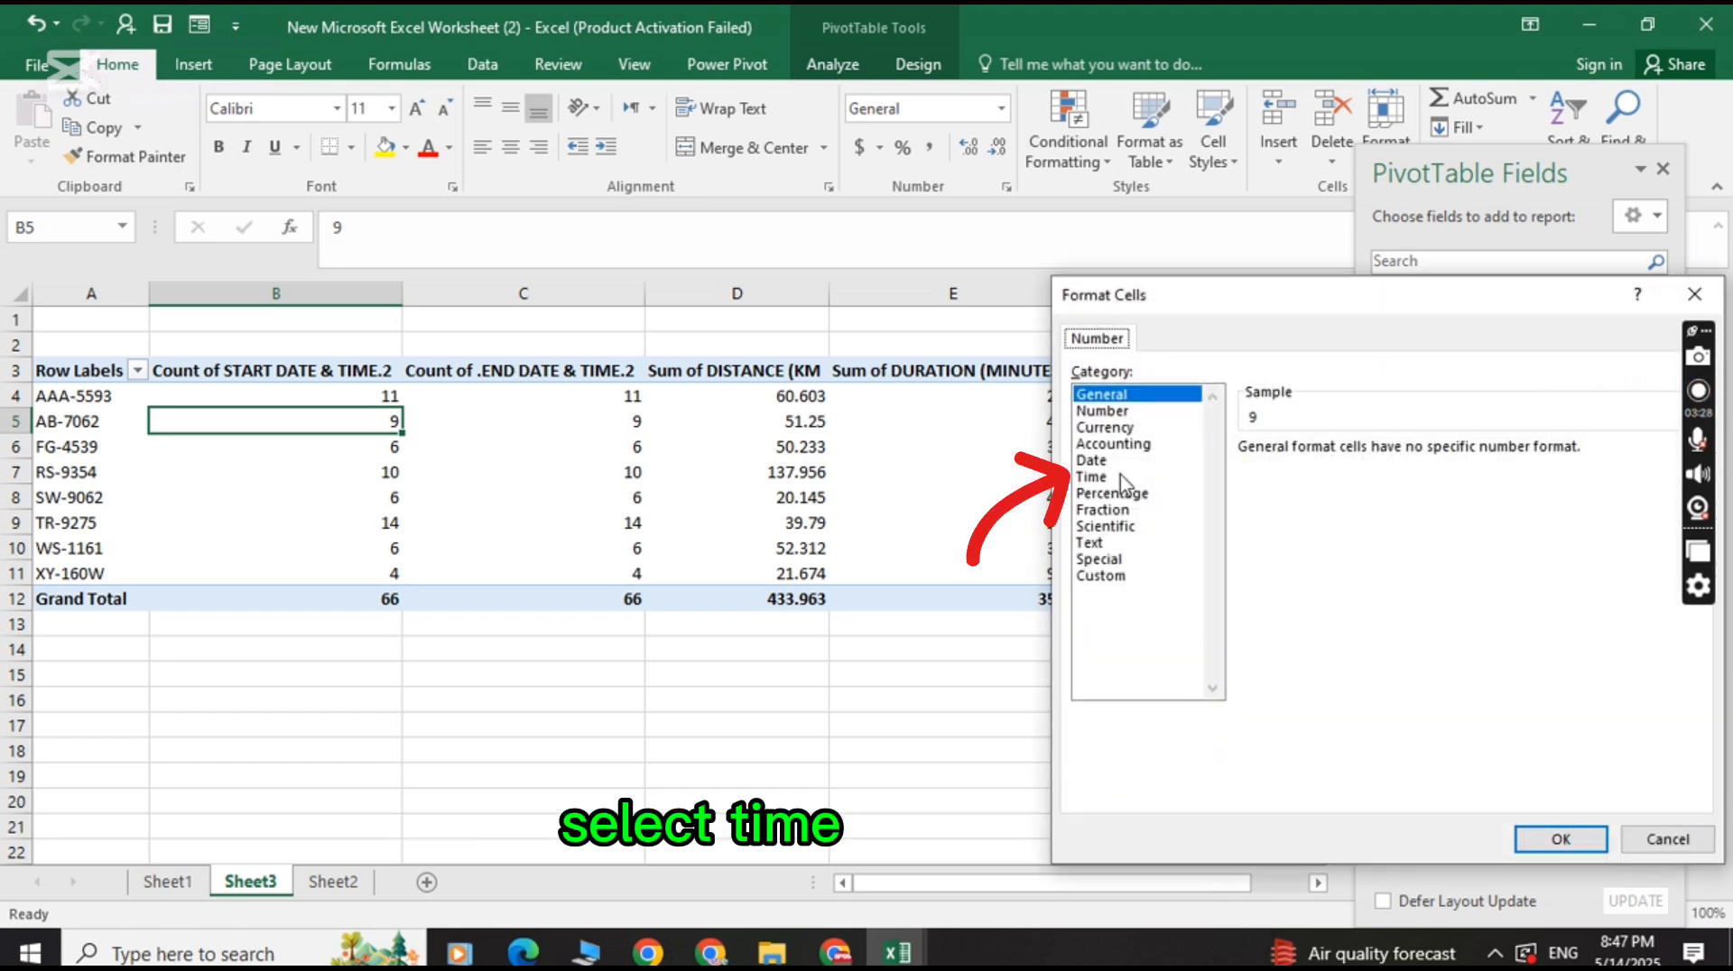
left_click(1119, 476)
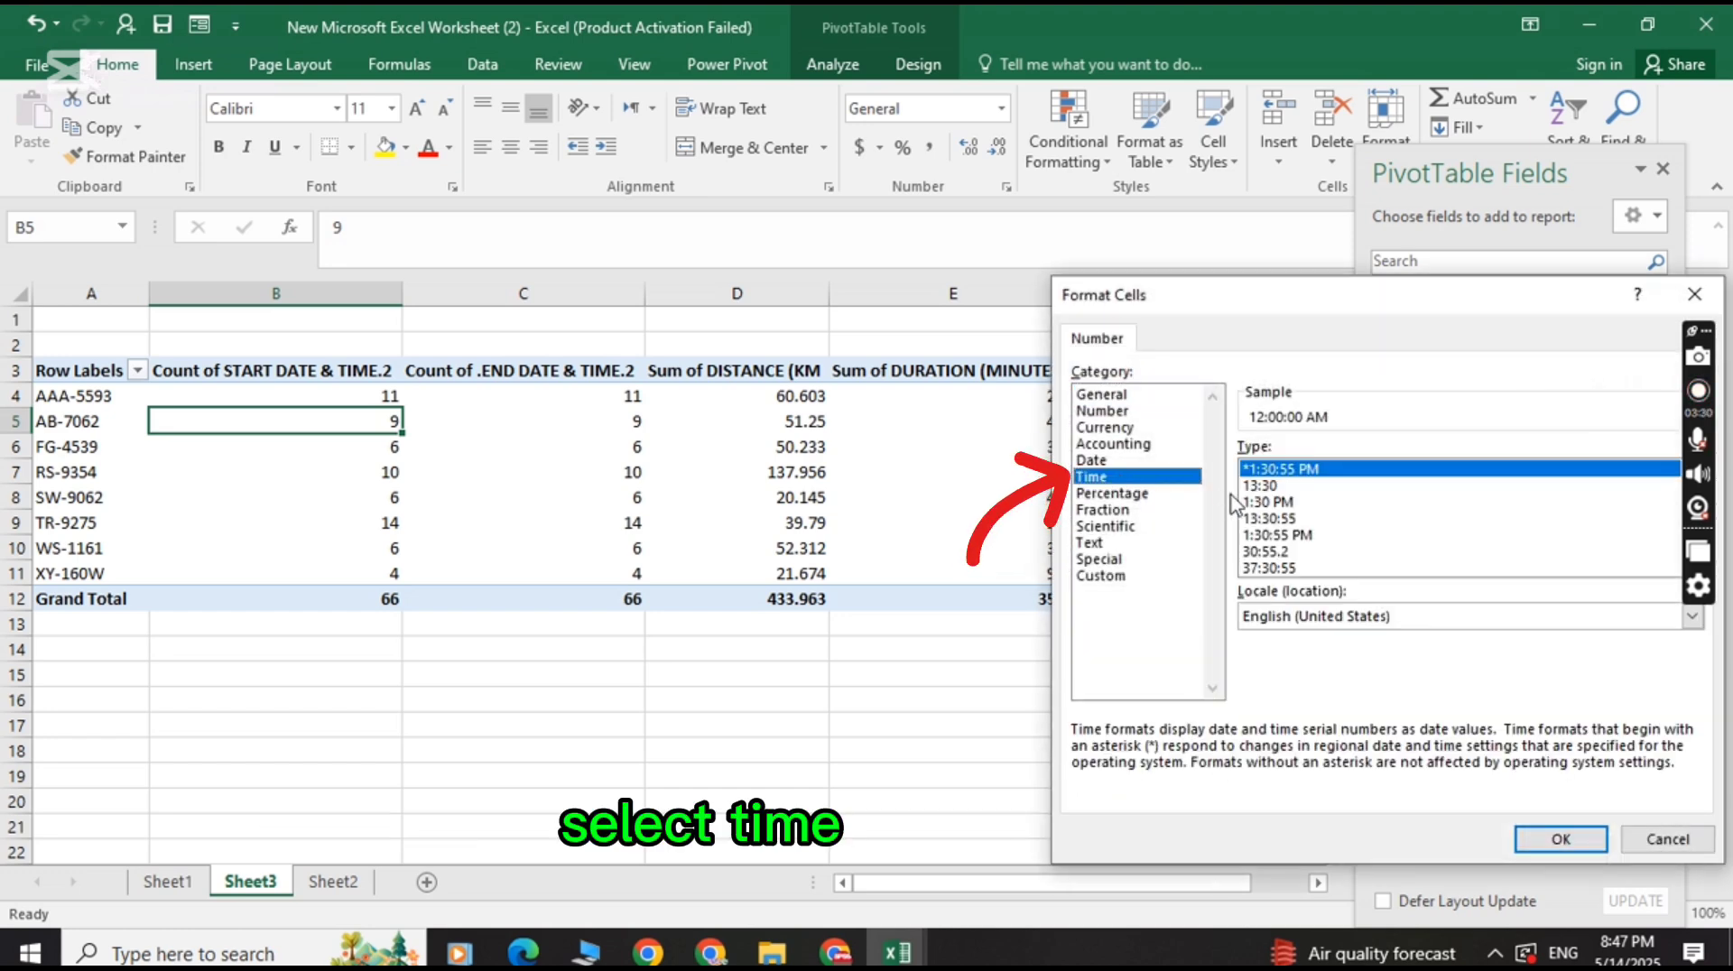
left_click(1268, 502)
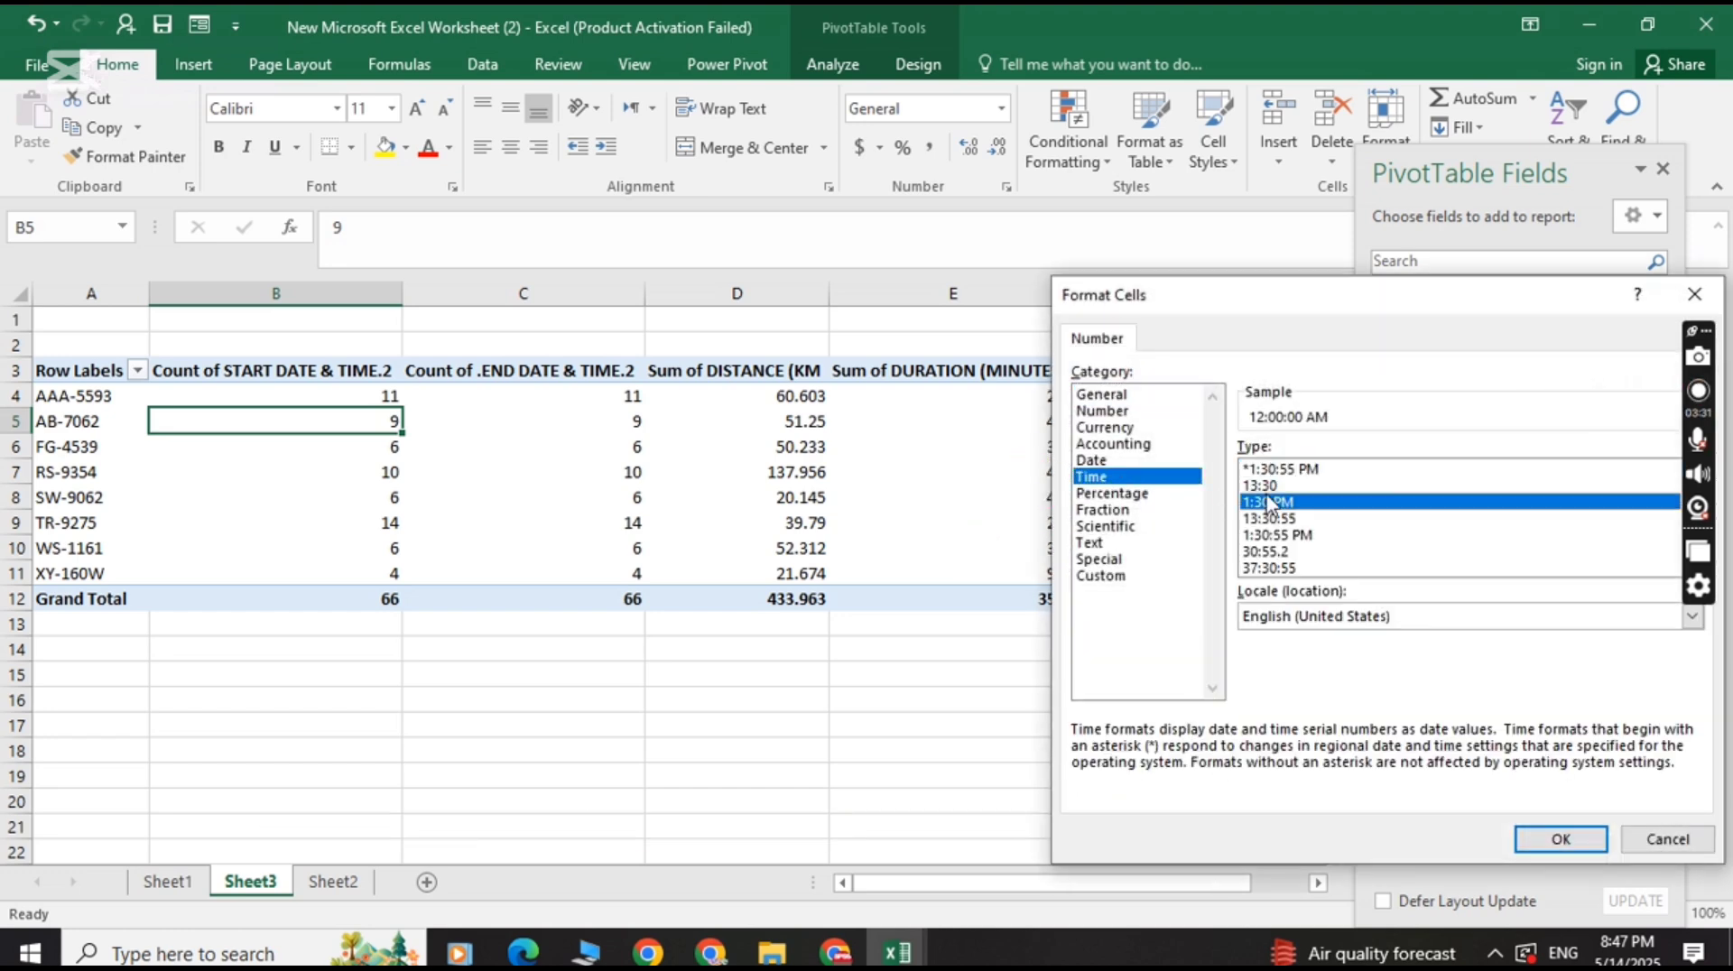
left_click(1562, 840)
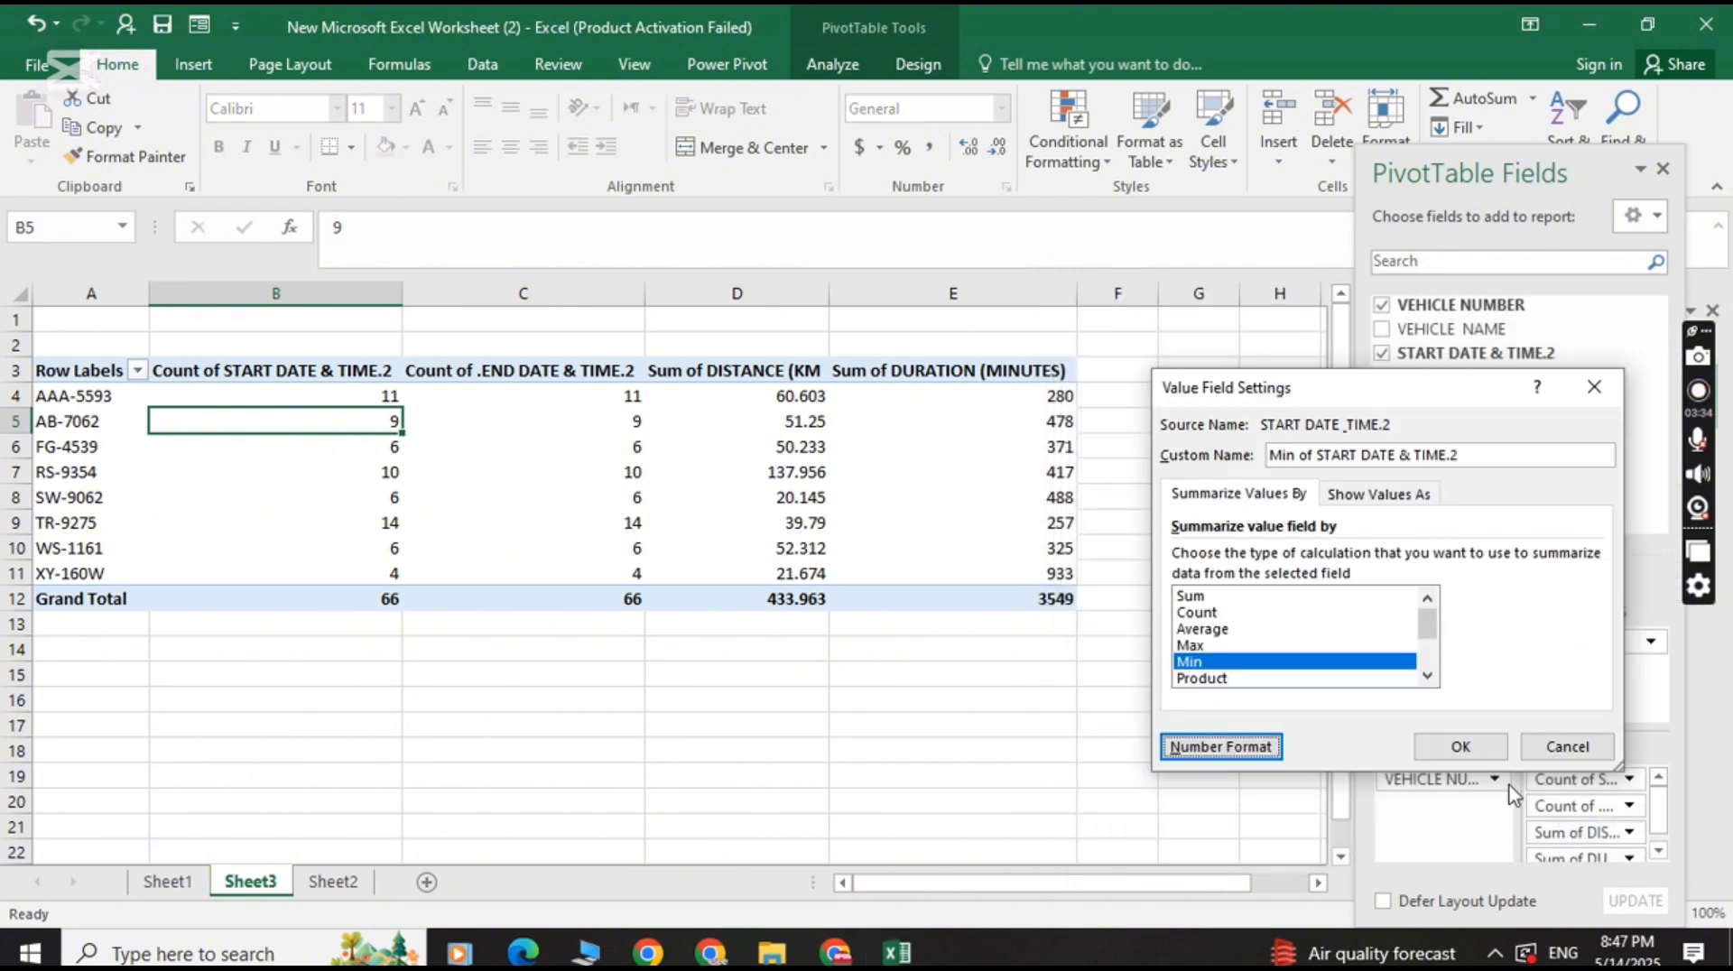
left_click(1462, 747)
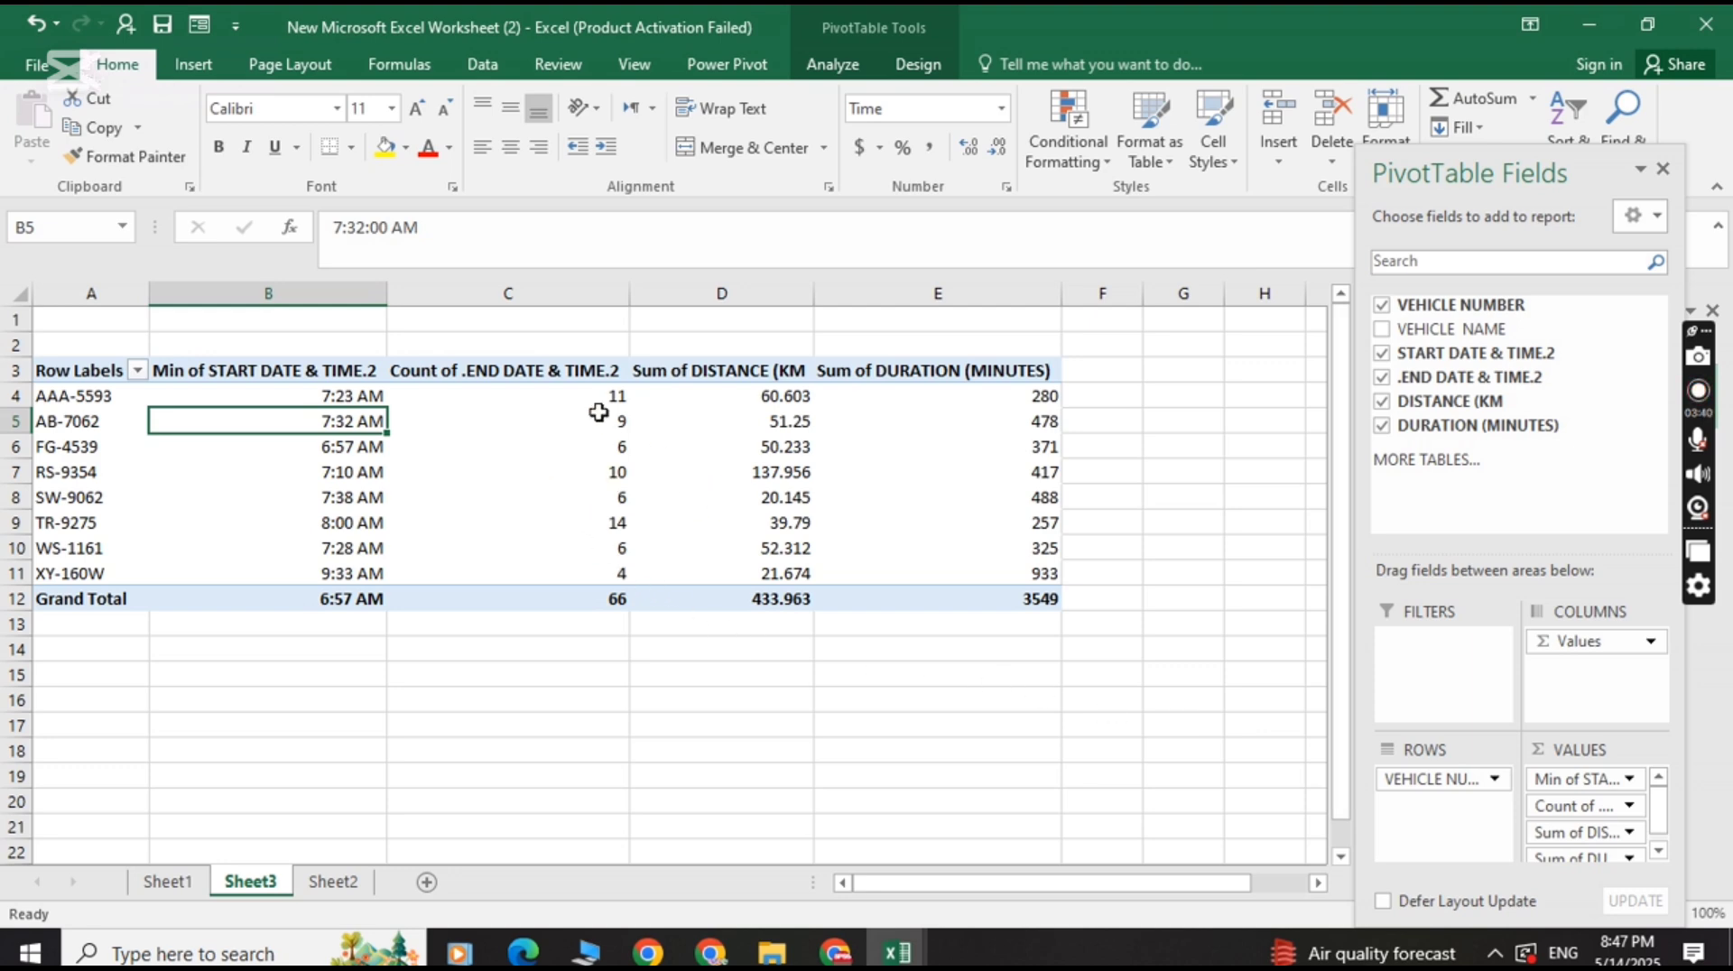
Summarize the .END DATE & TIME.2 value field by Max and format it as Time, type 1:30 PM.
left_click(546, 372)
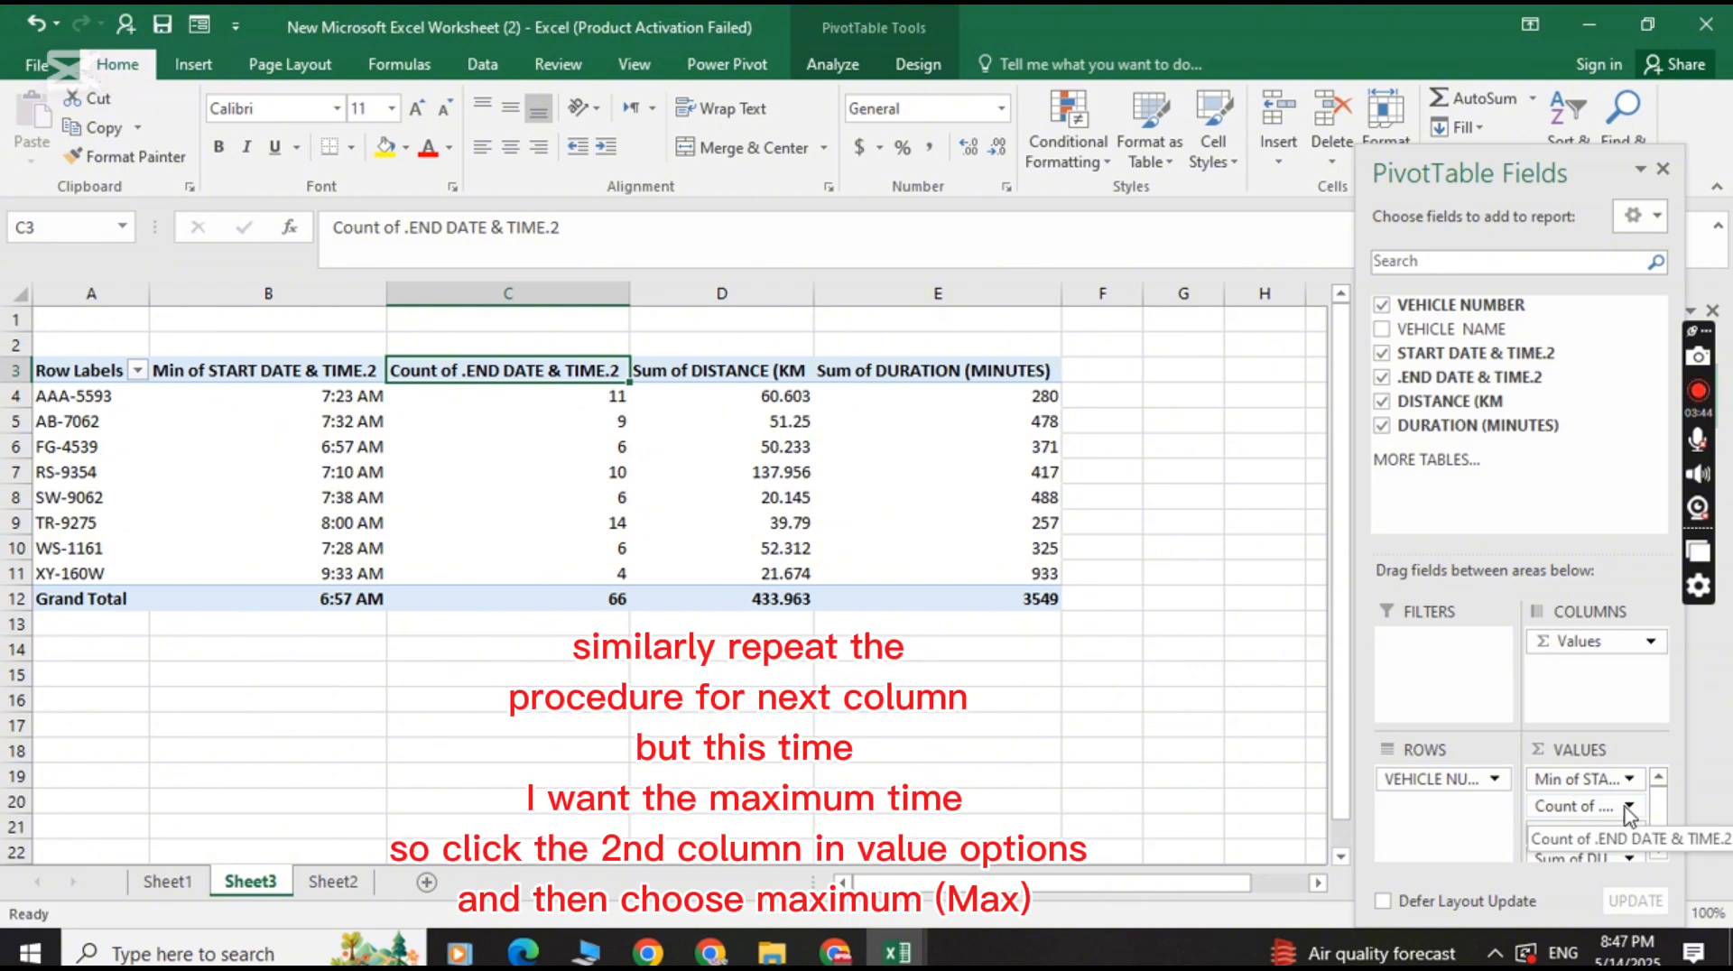
left_click(1630, 808)
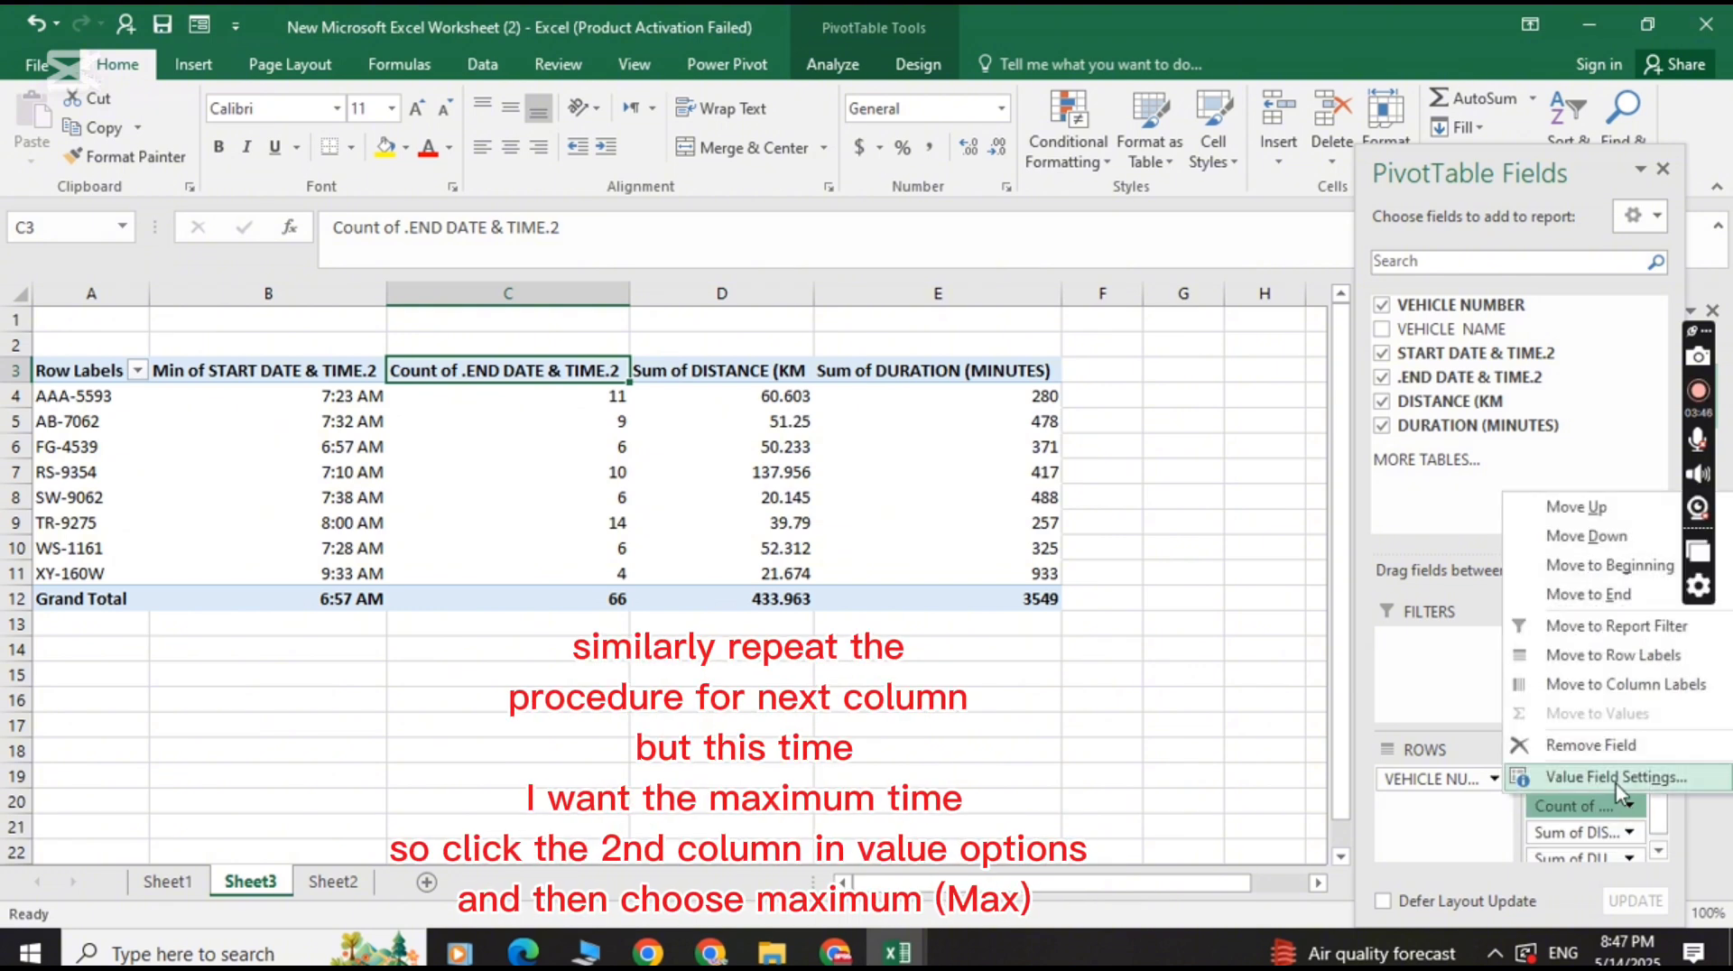
left_click(1616, 779)
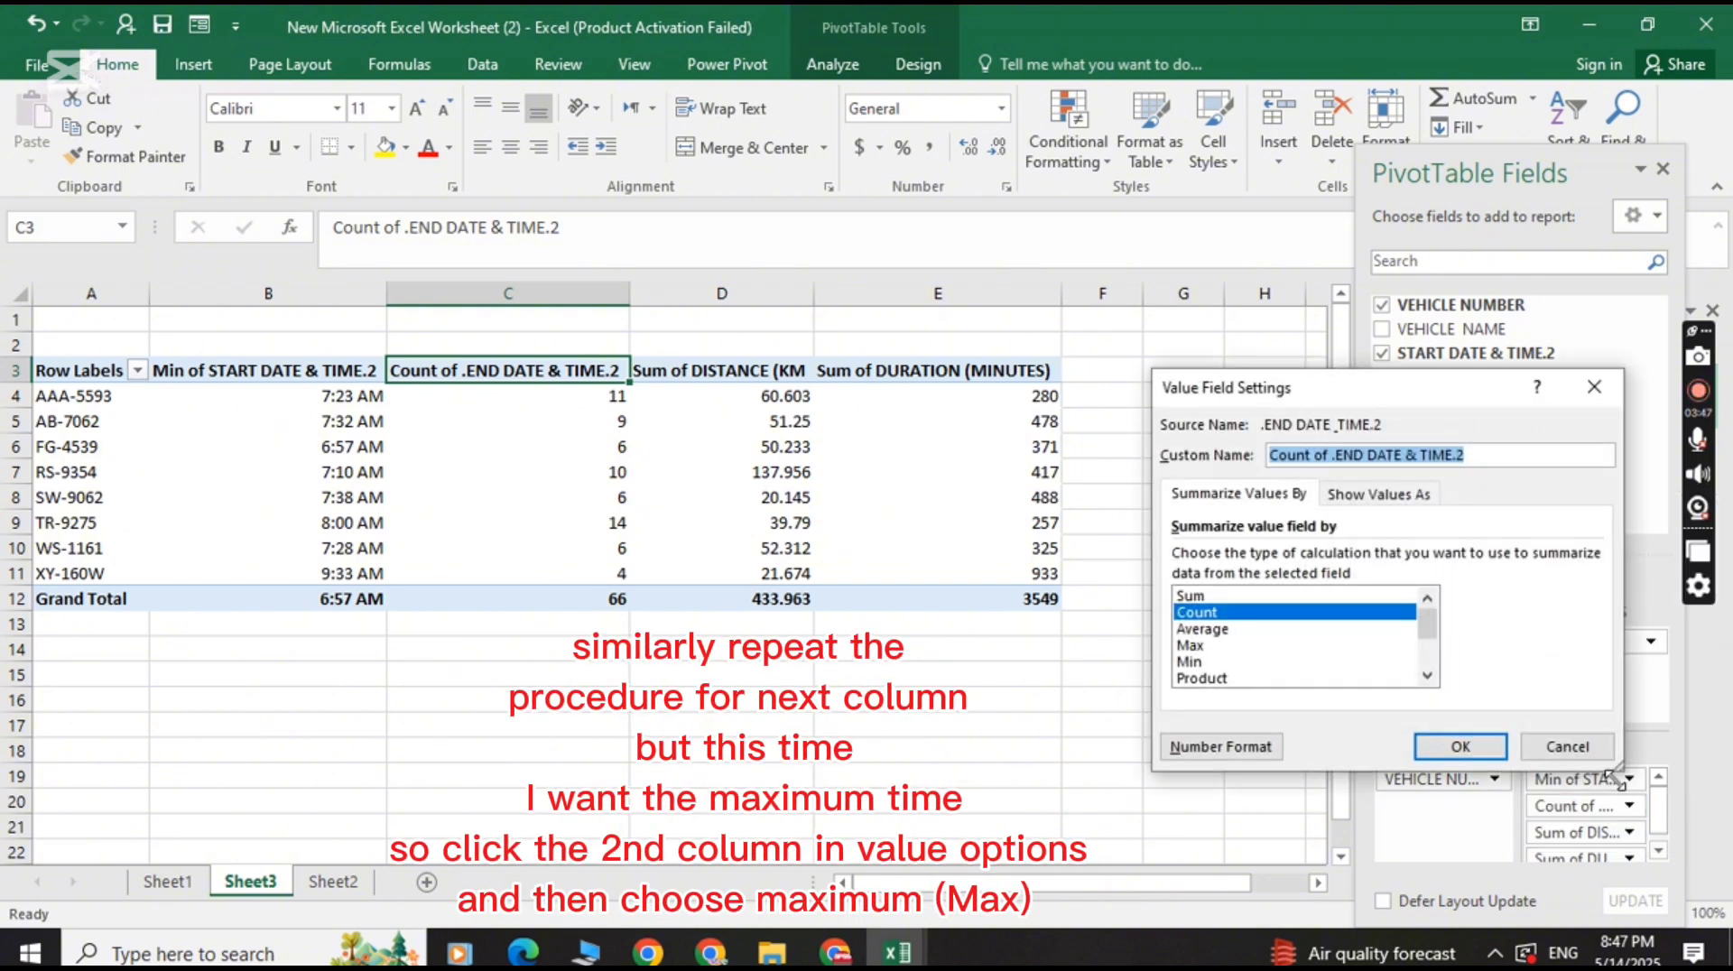
left_click(1192, 645)
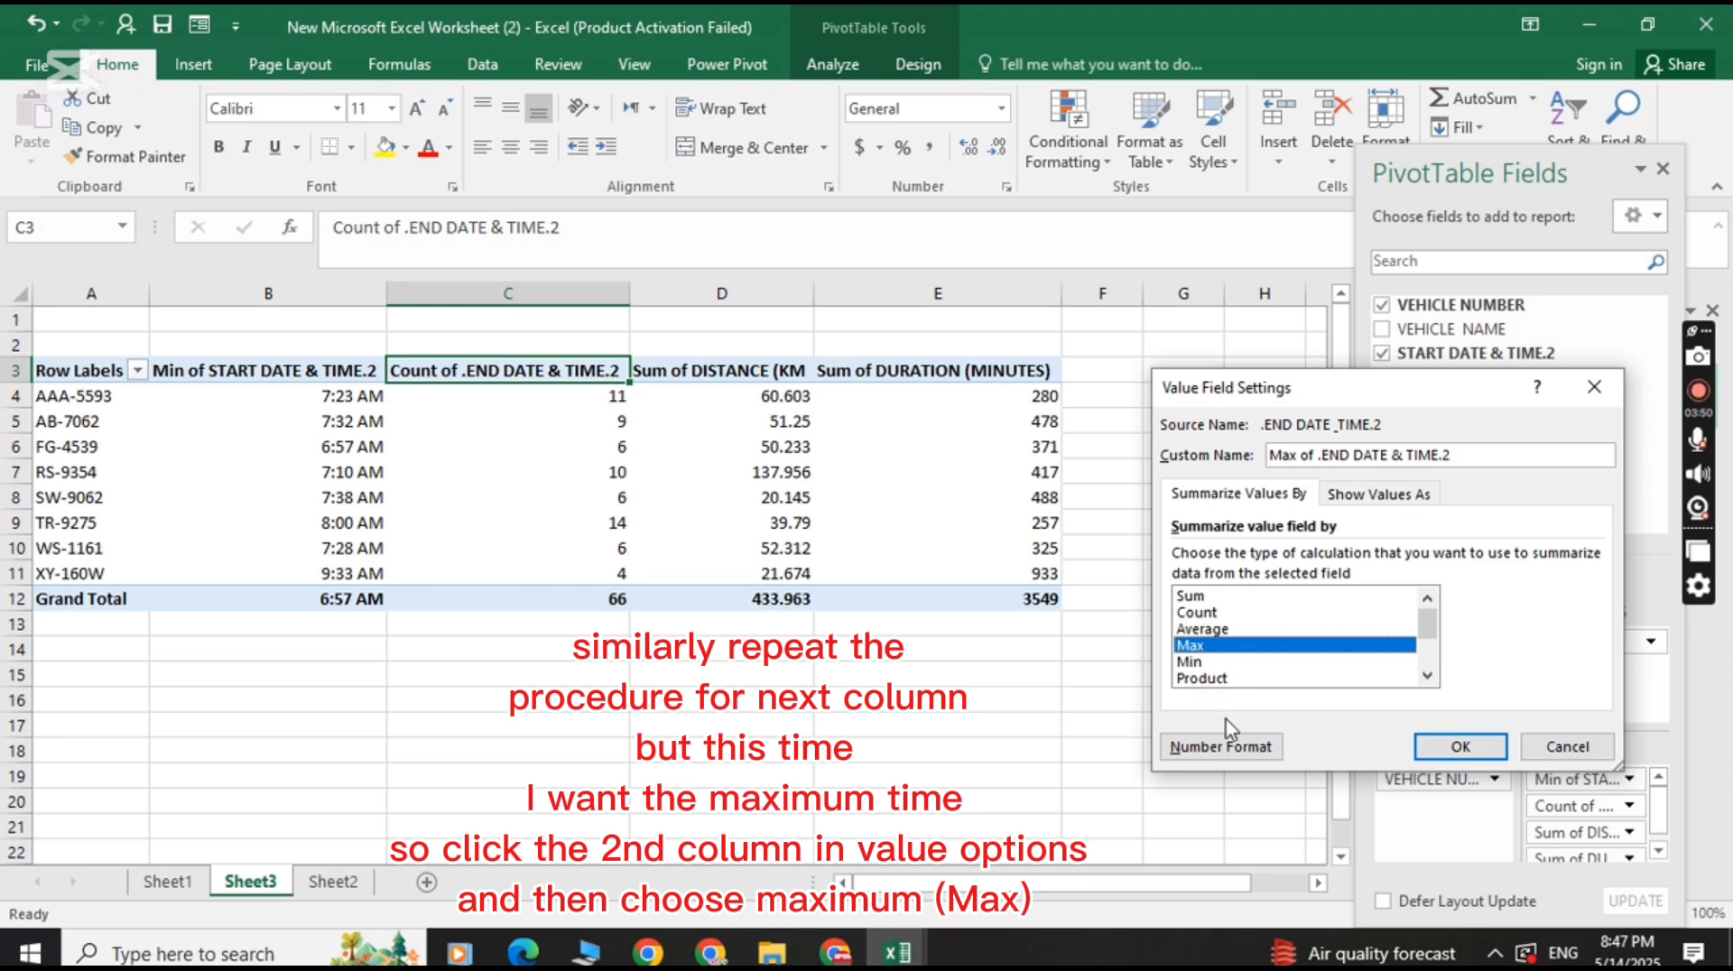
left_click(1244, 750)
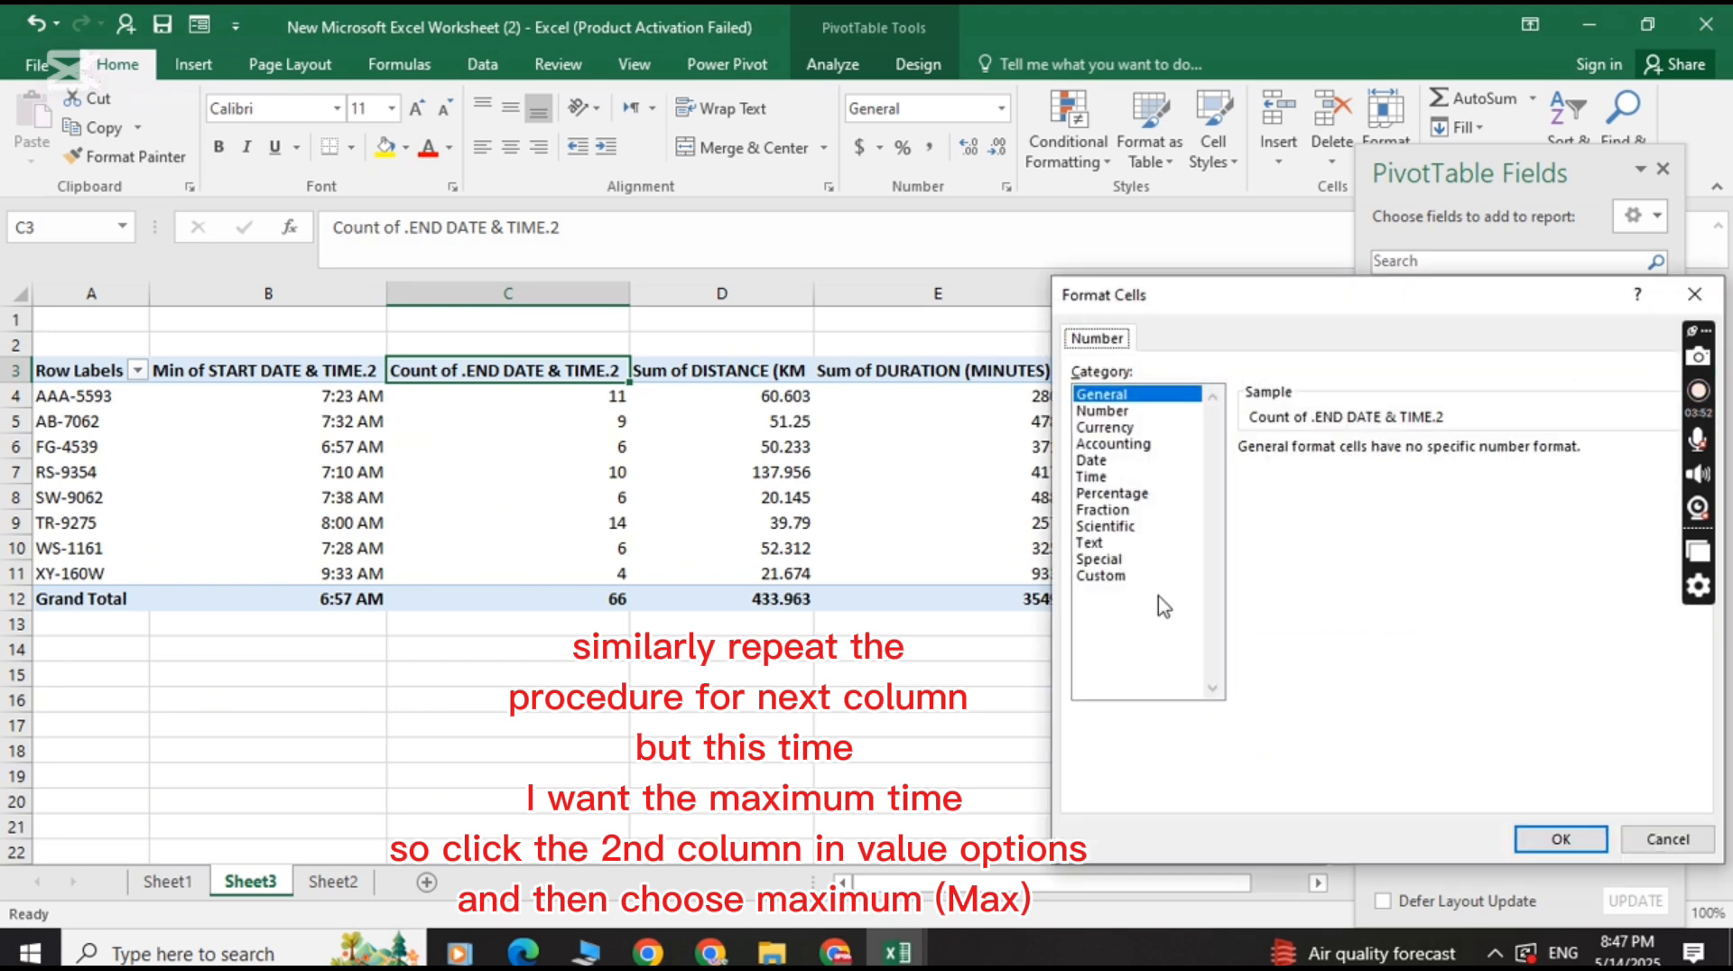
left_click(1117, 478)
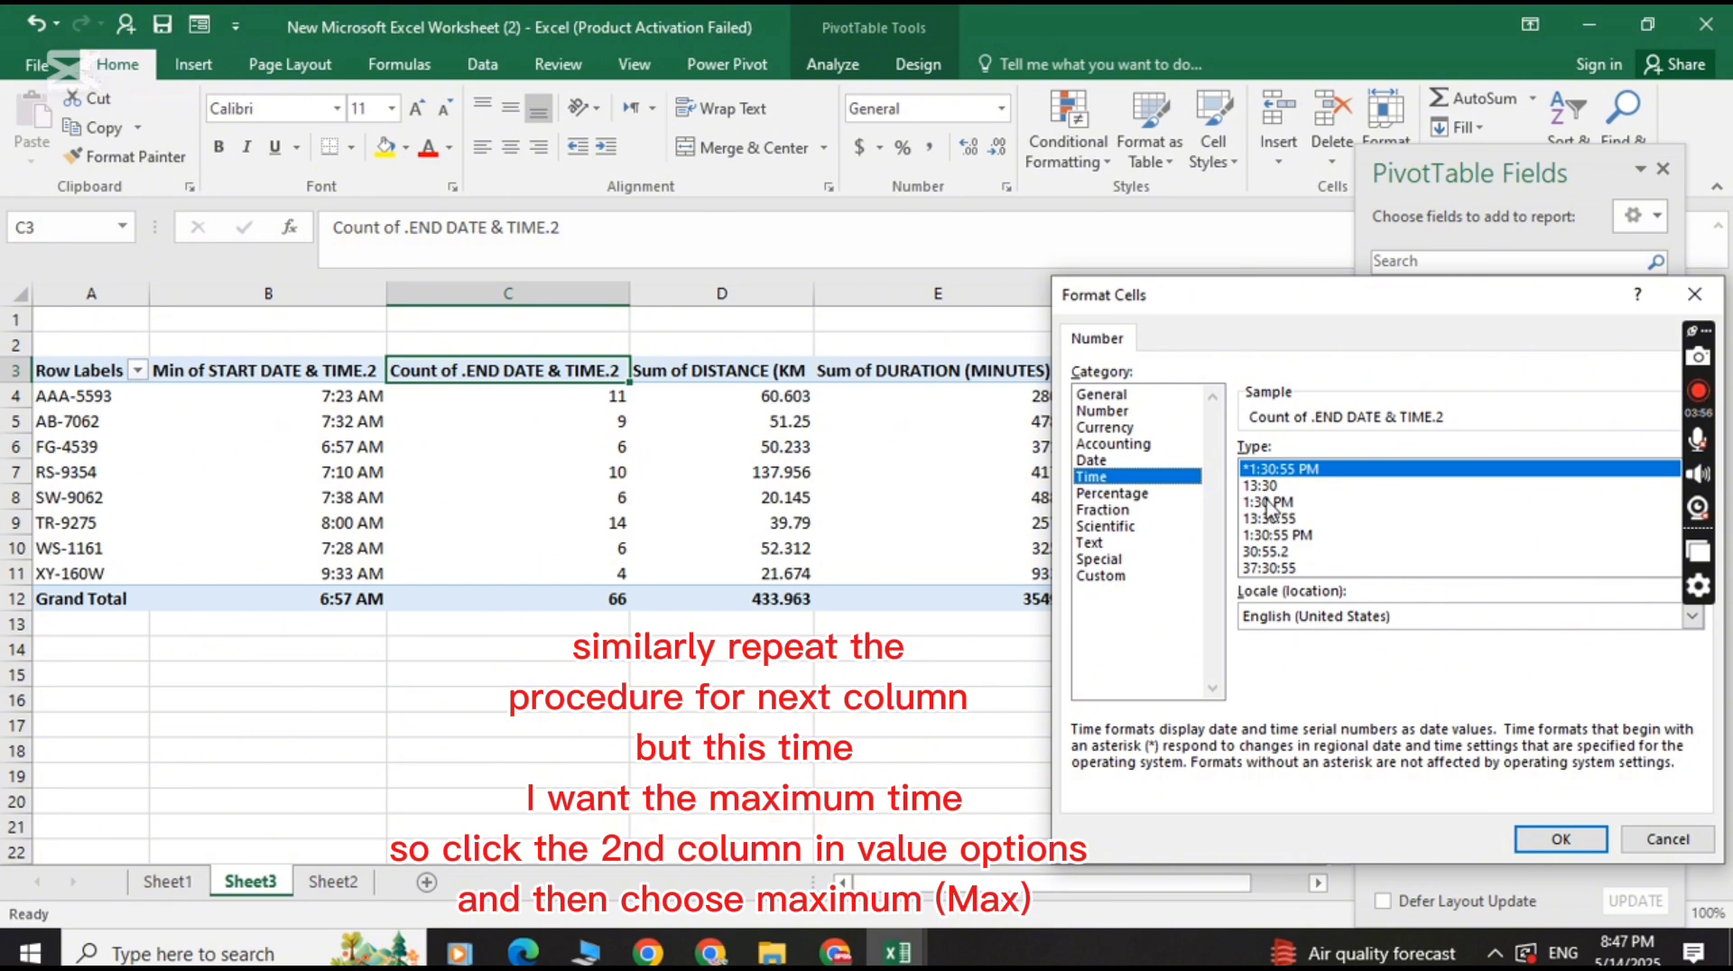
left_click(1268, 503)
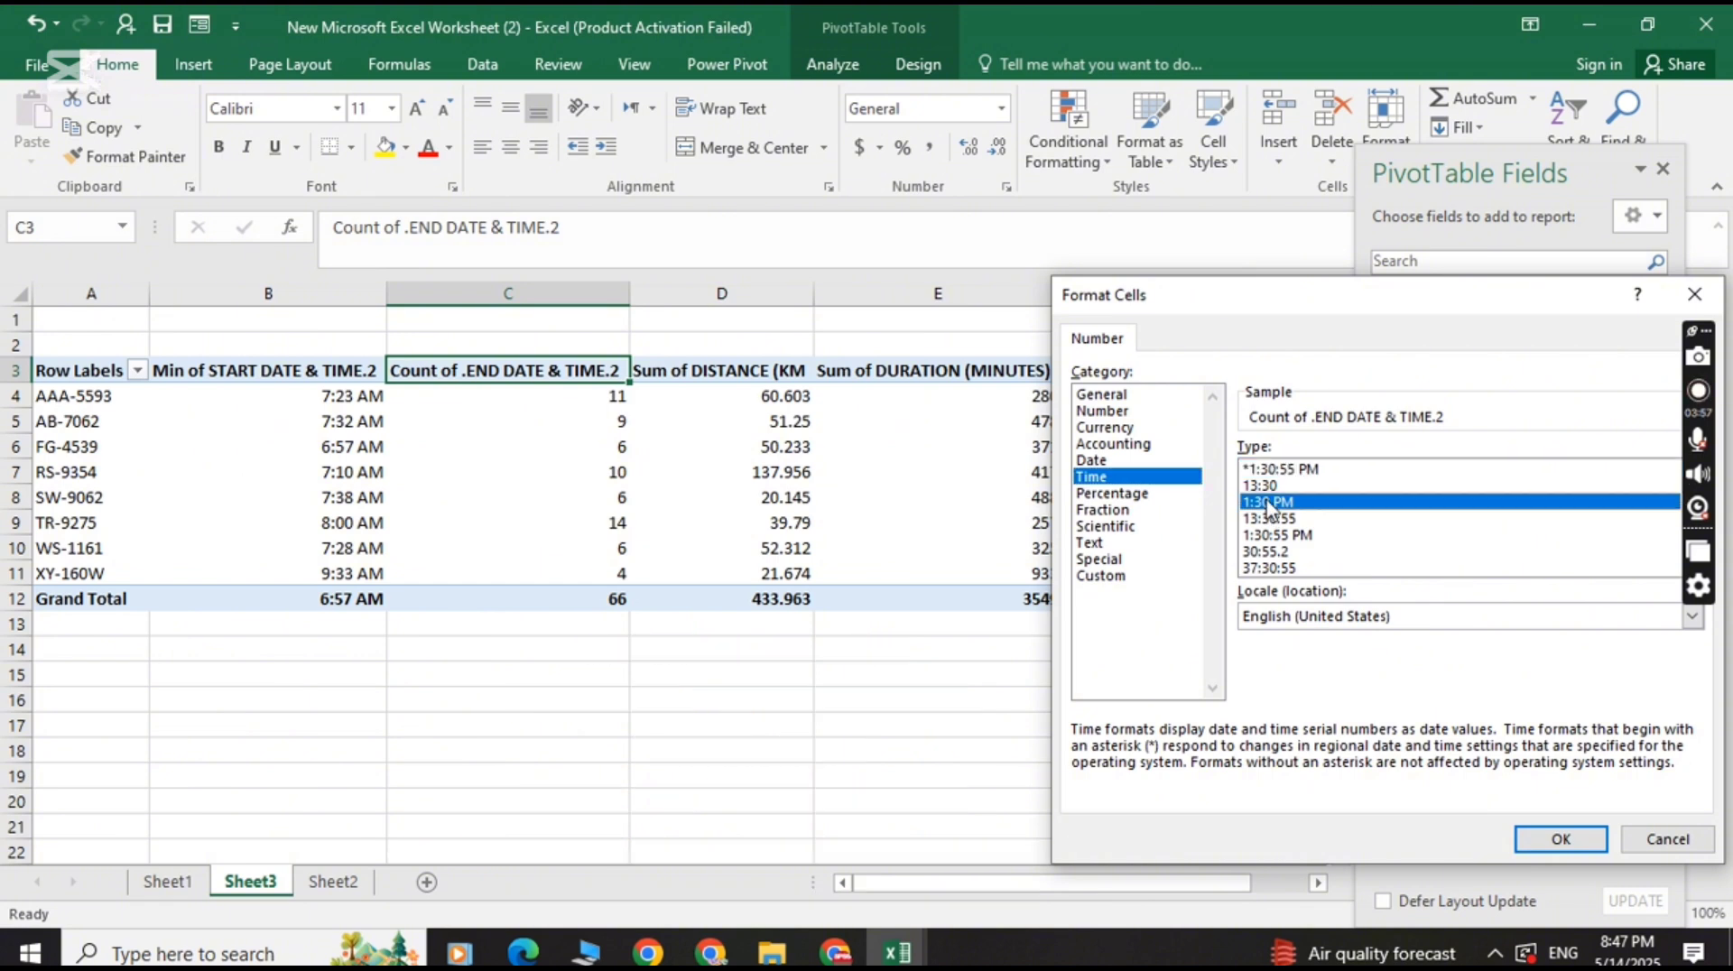
left_click(1561, 839)
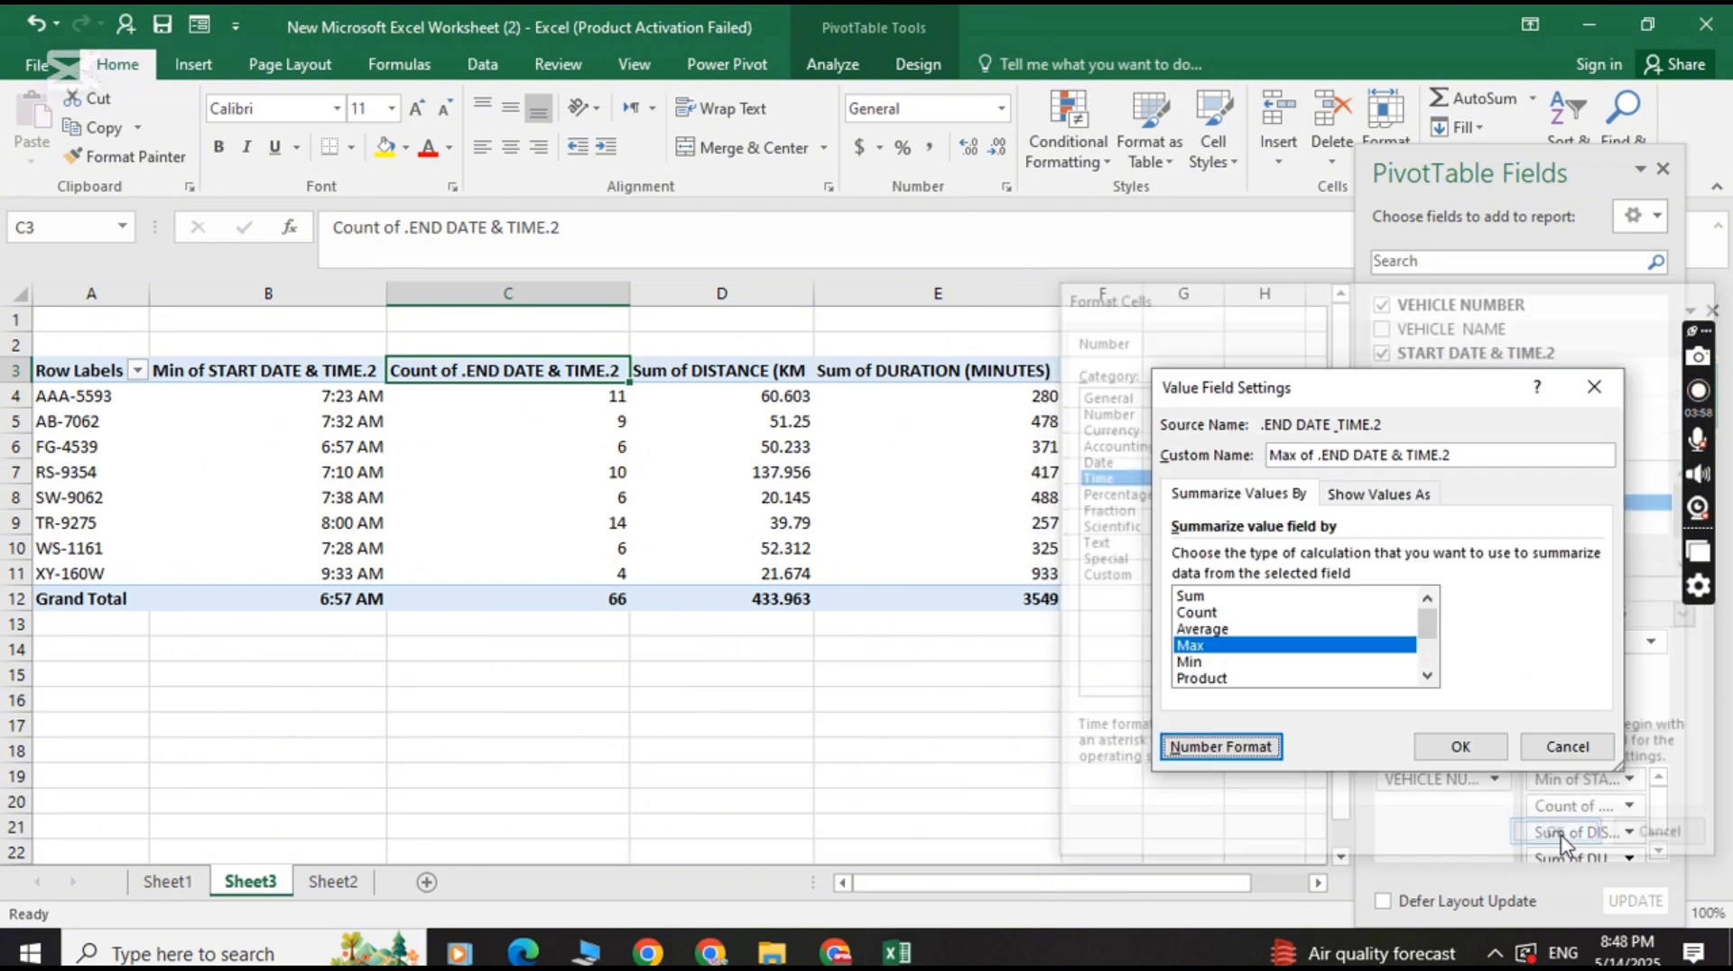
left_click(1458, 748)
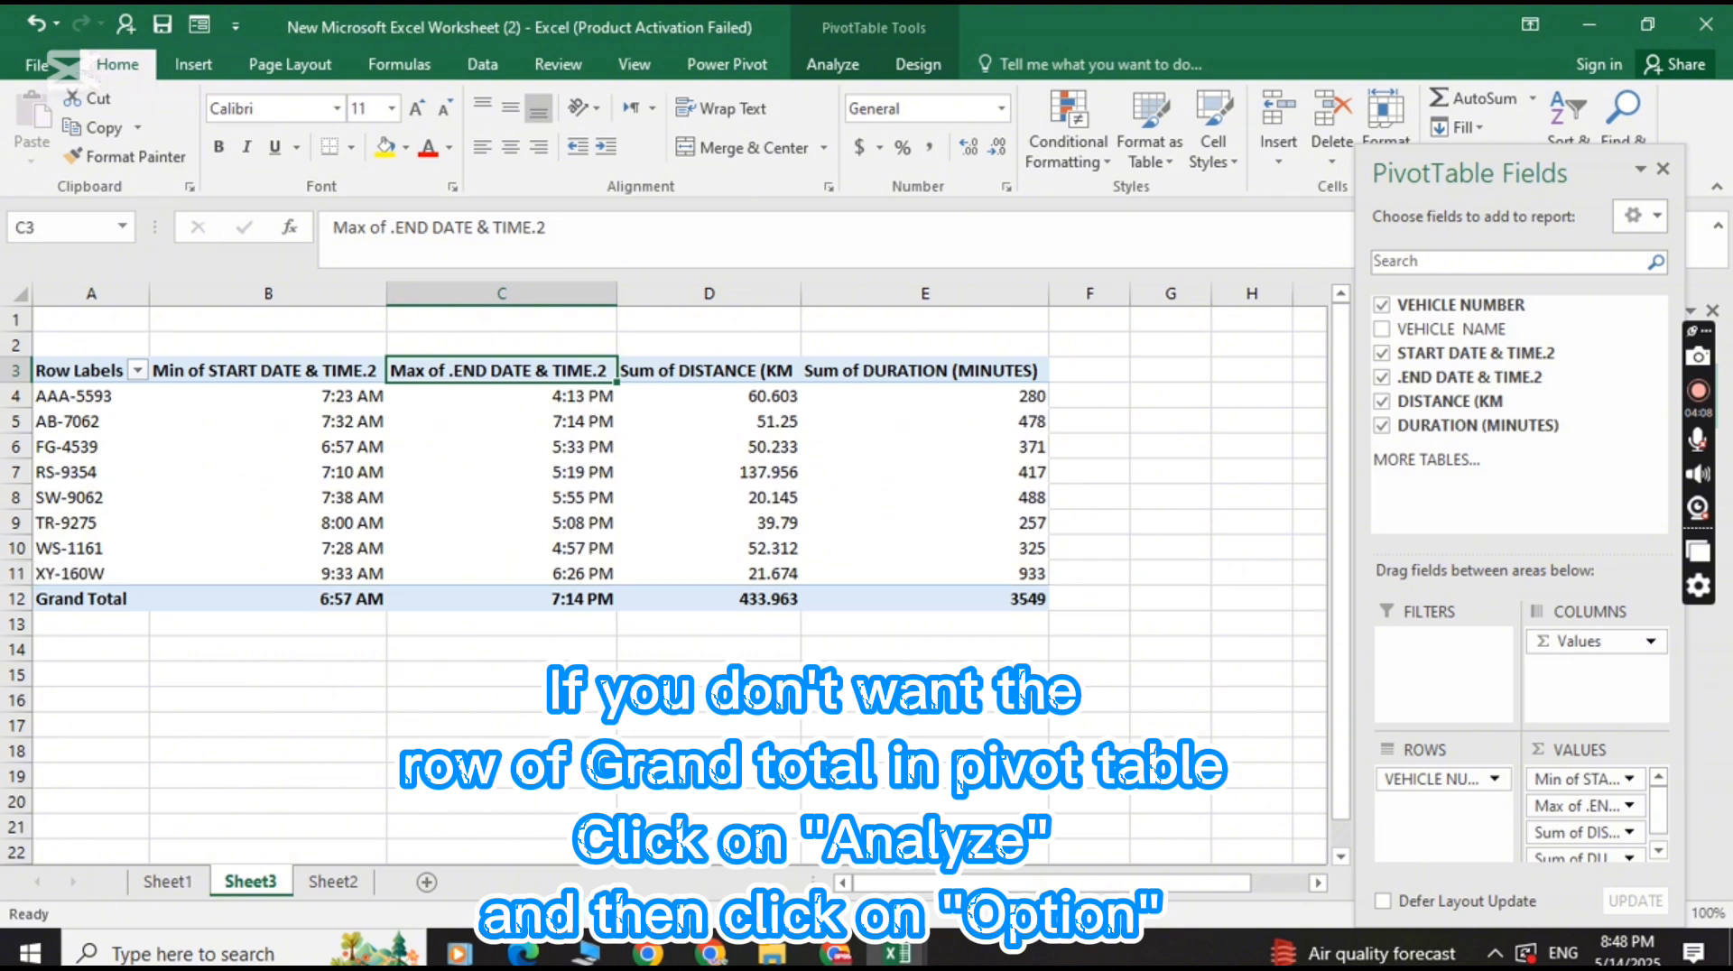
Turn off the pivot table's grand totals for both rows and columns.
left_click(252, 497)
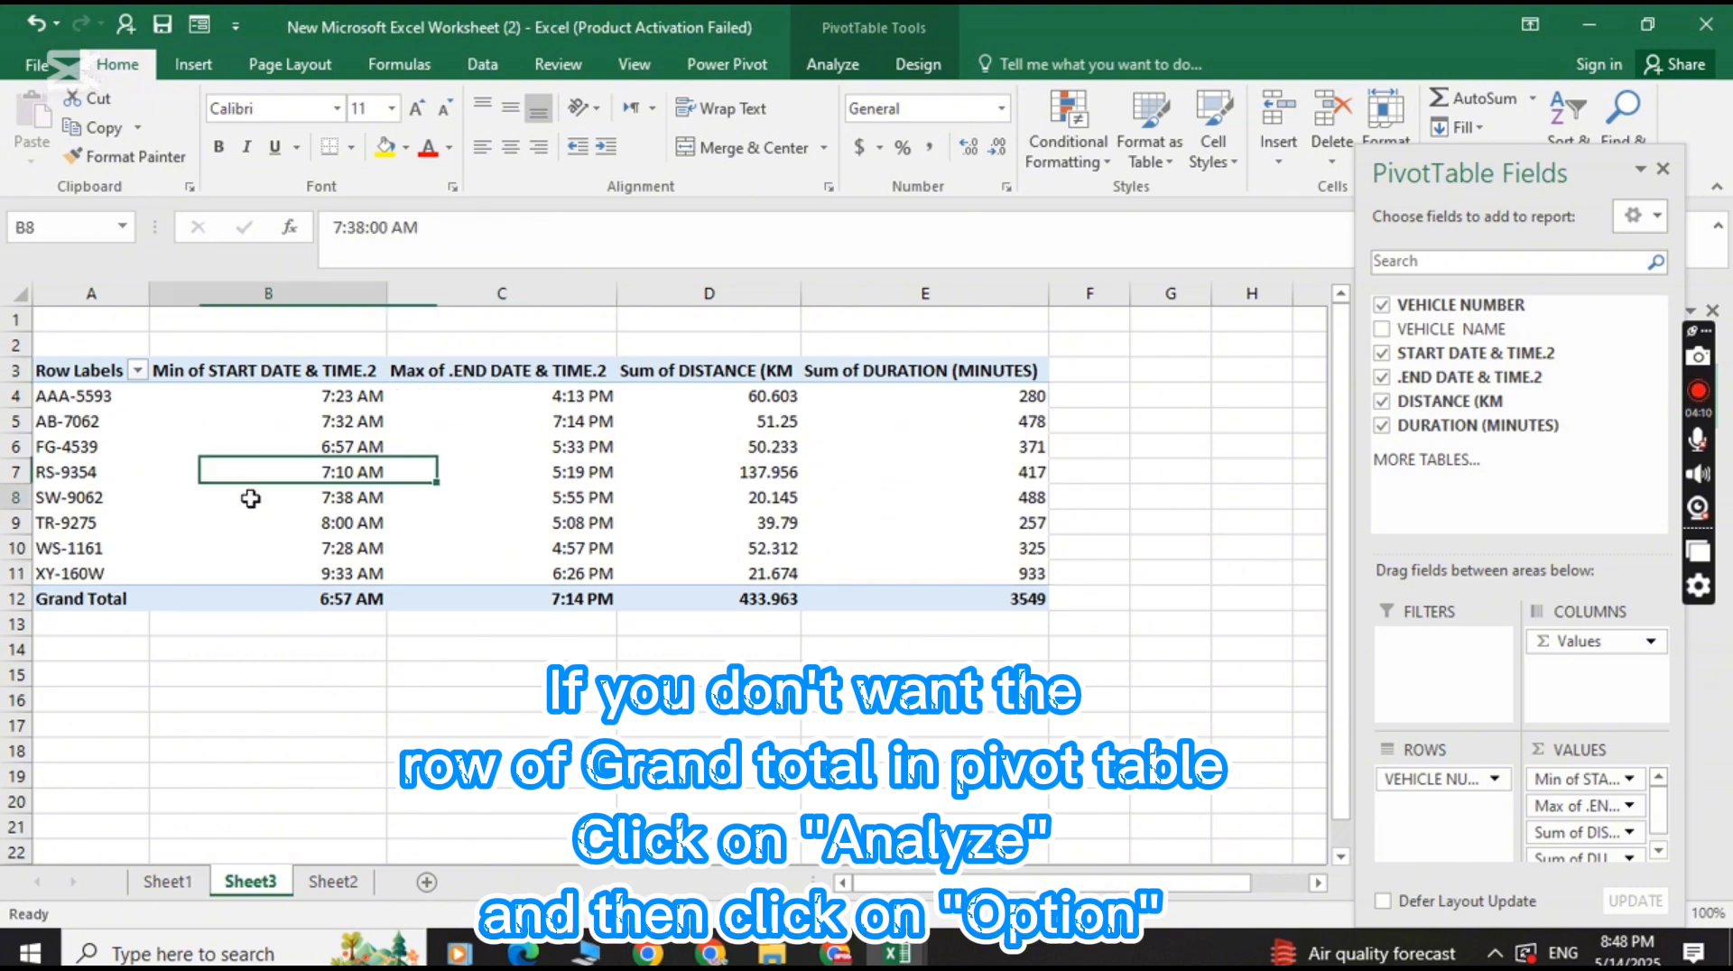
left_click(825, 79)
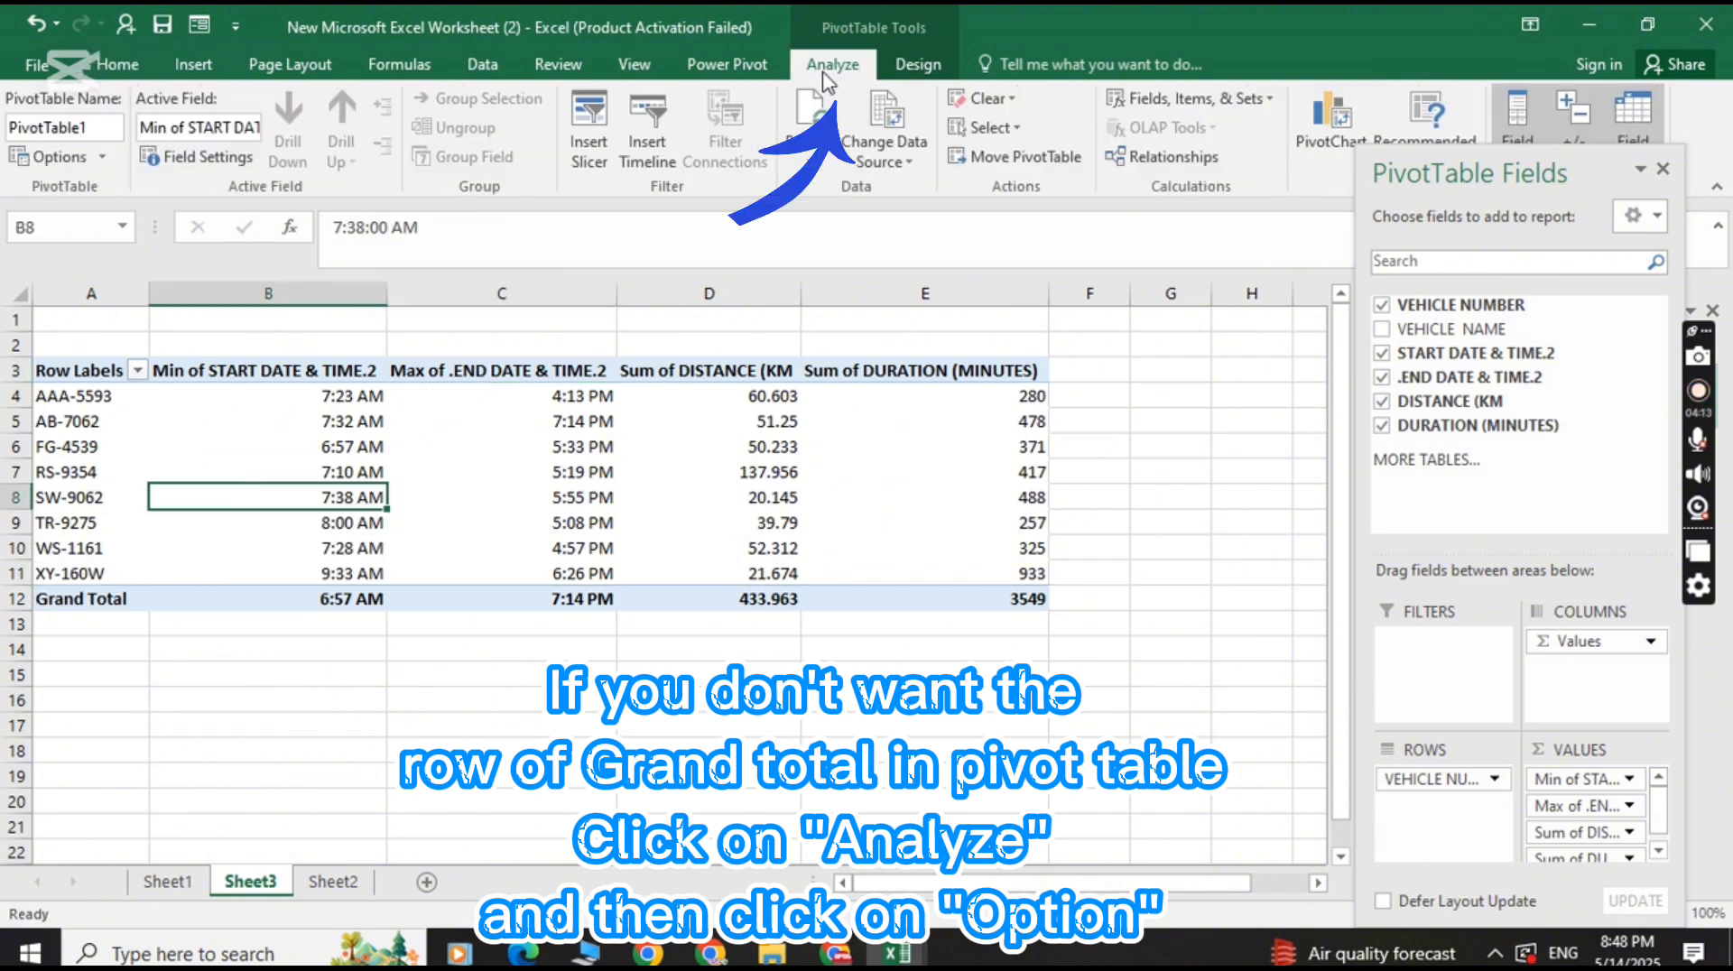
left_click(106, 158)
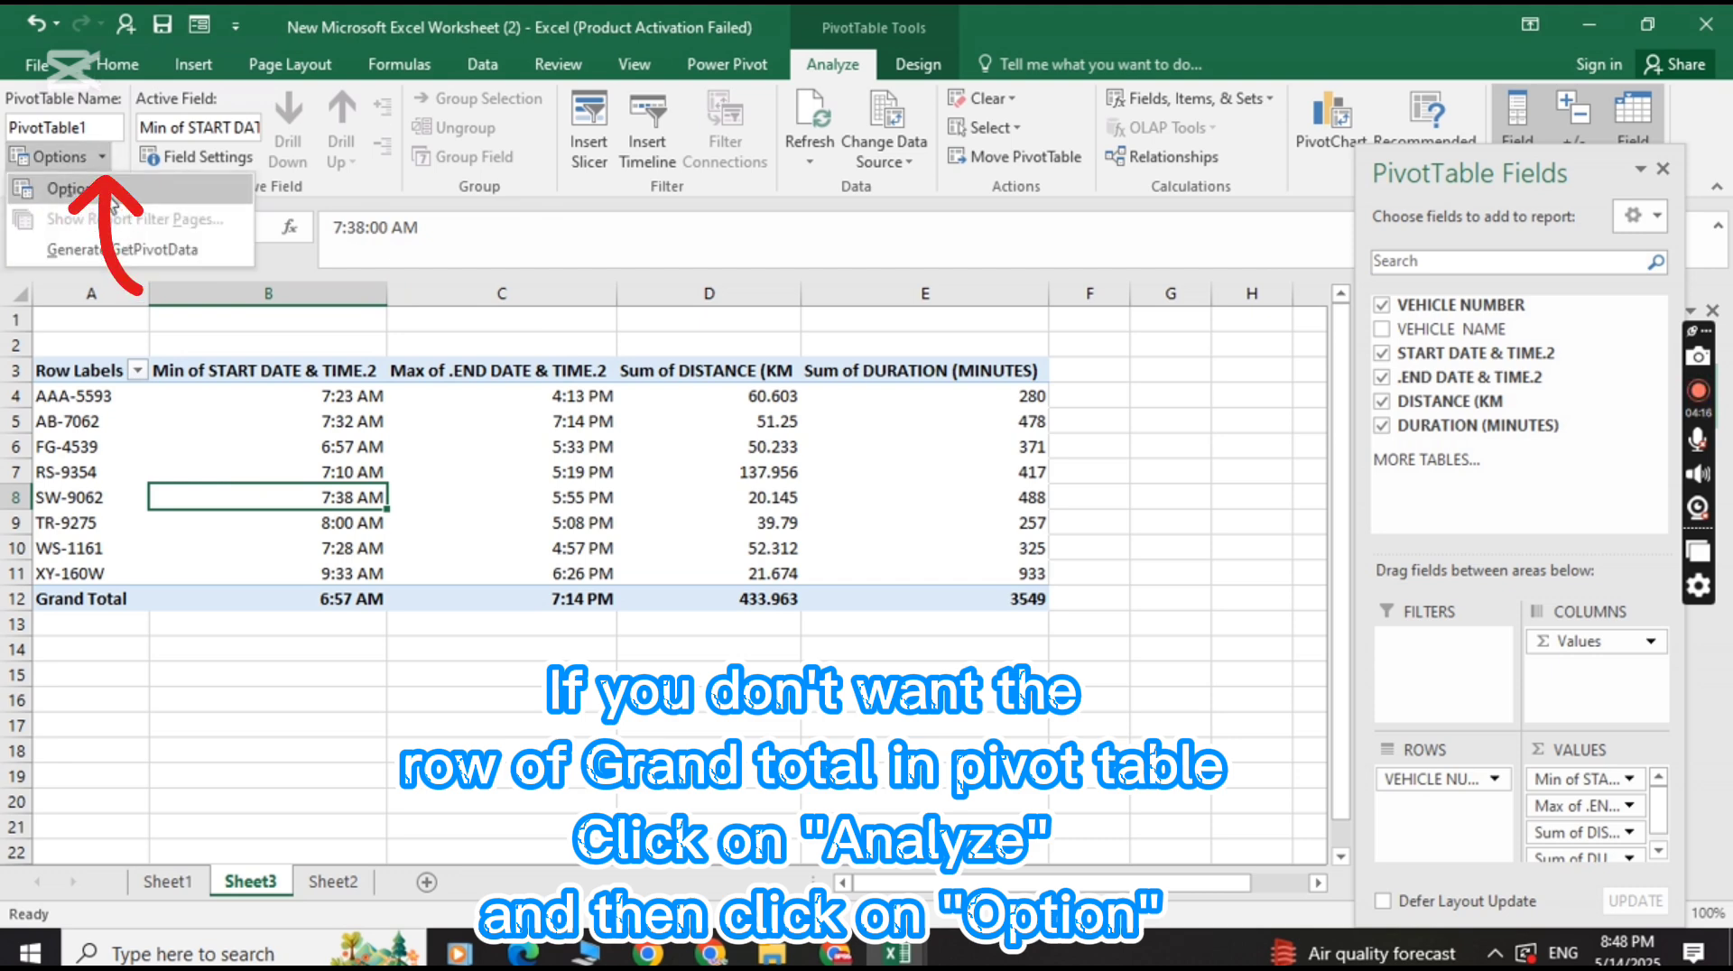
left_click(105, 197)
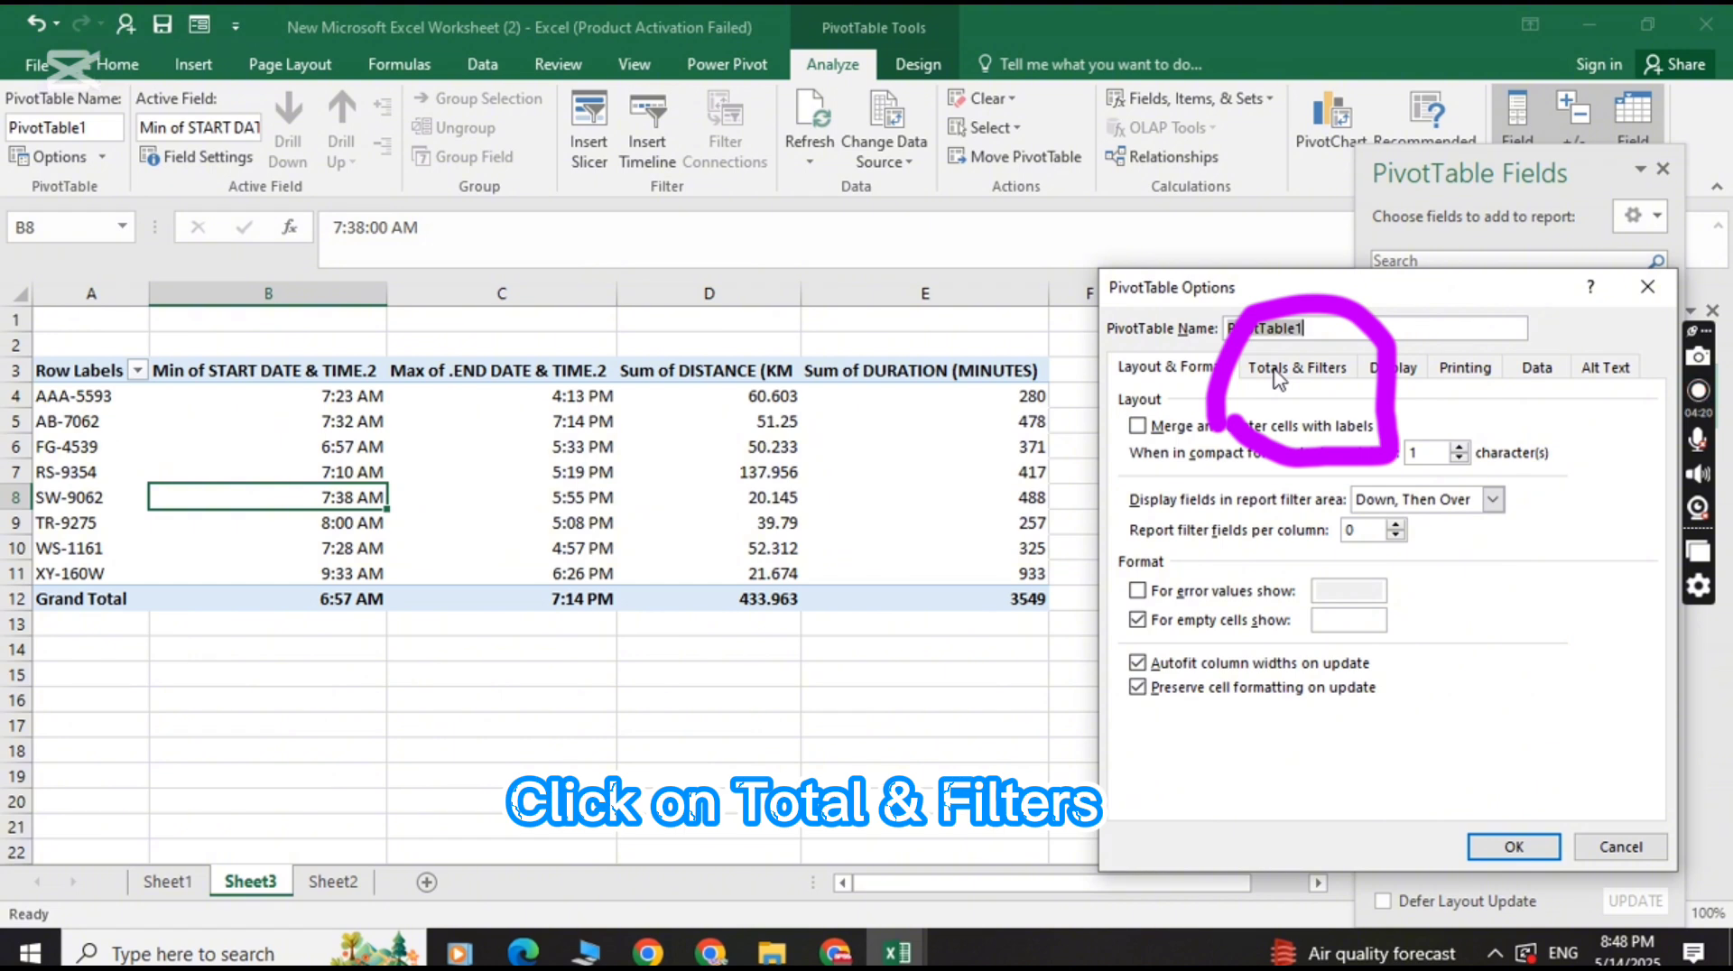
left_click(1277, 370)
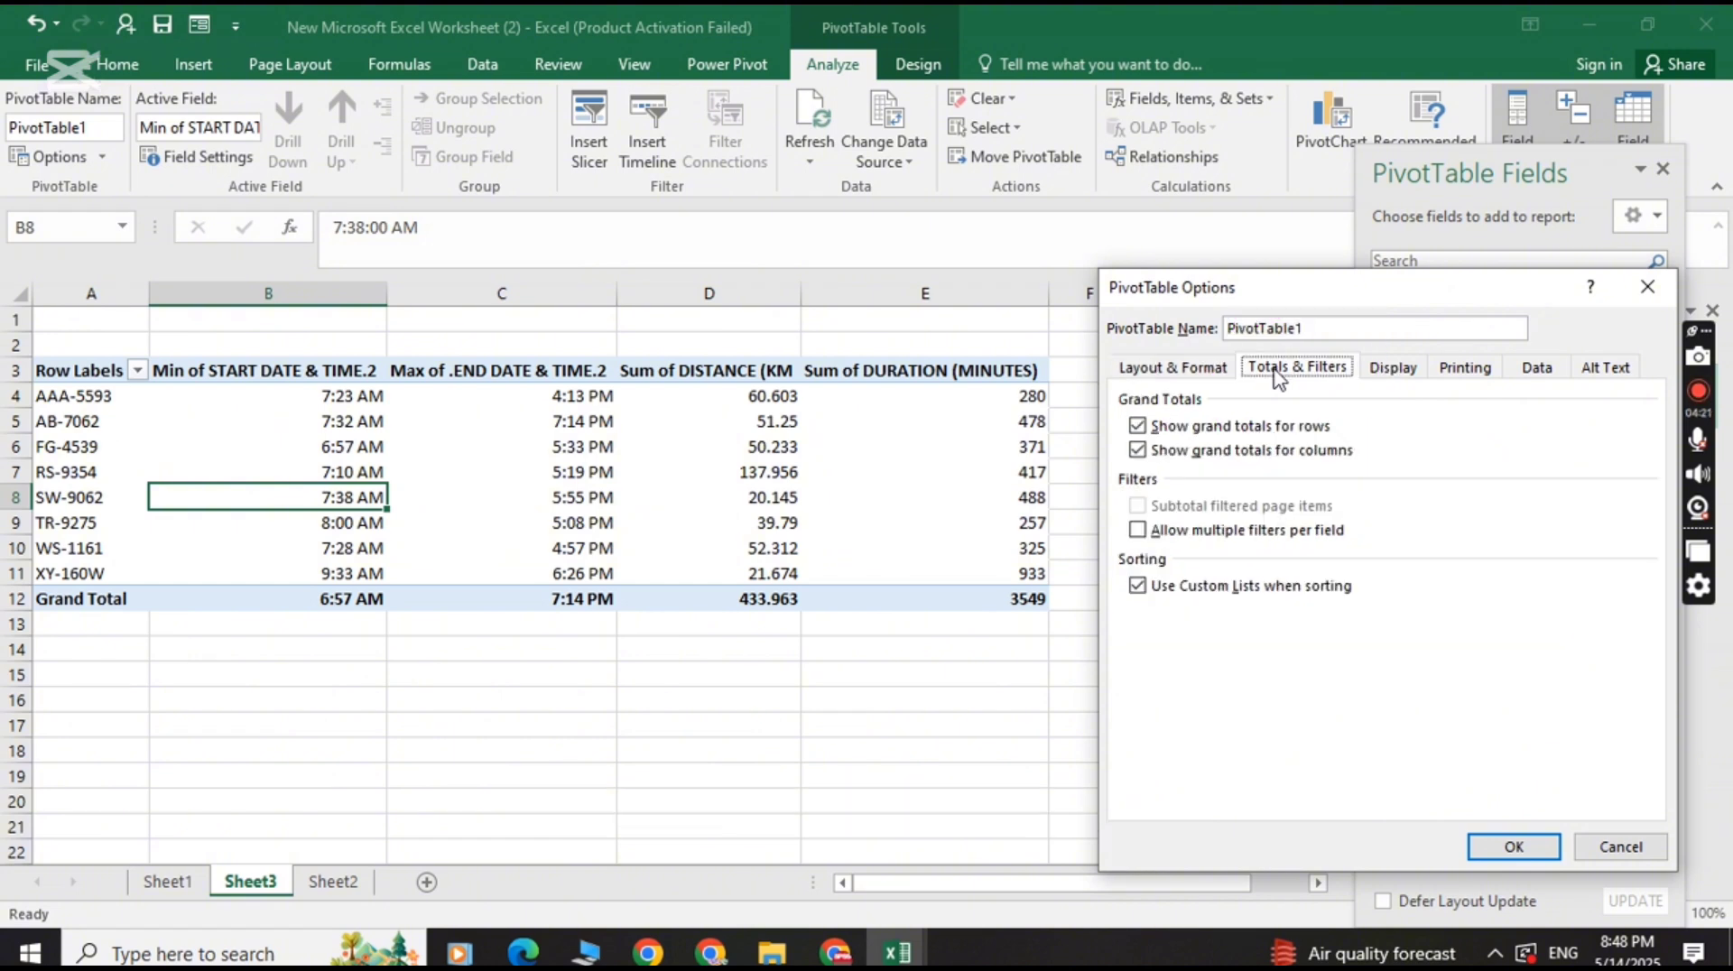
left_click(1228, 428)
left_click(1237, 452)
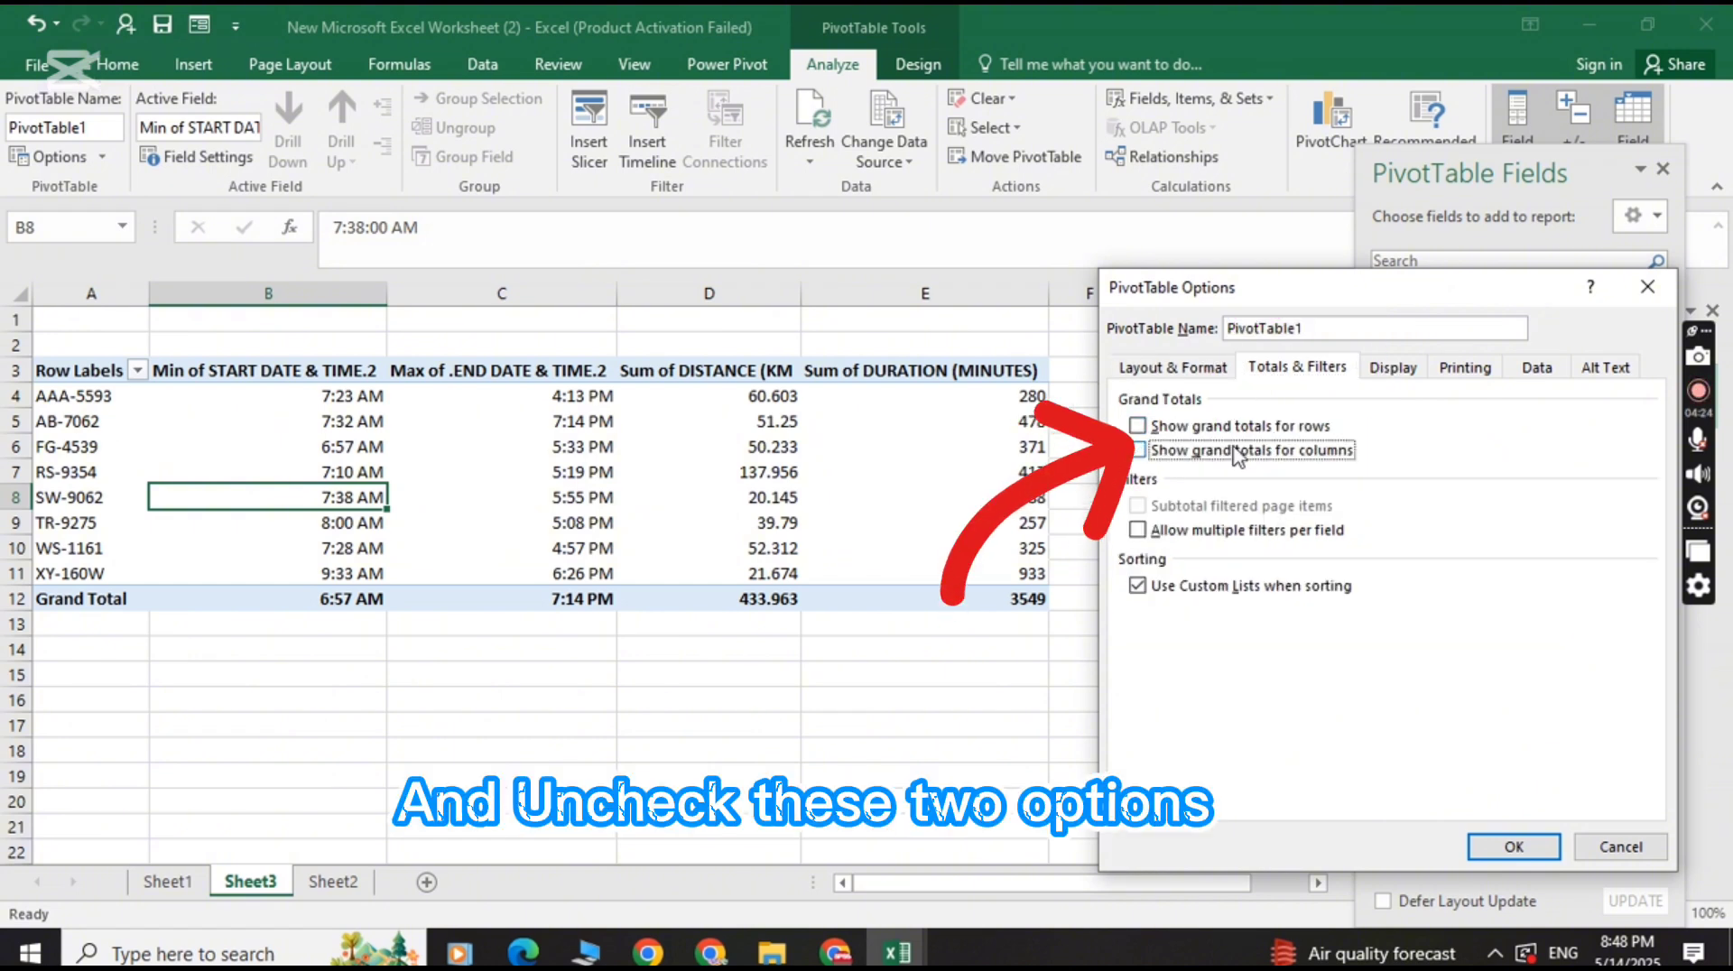
left_click(1517, 840)
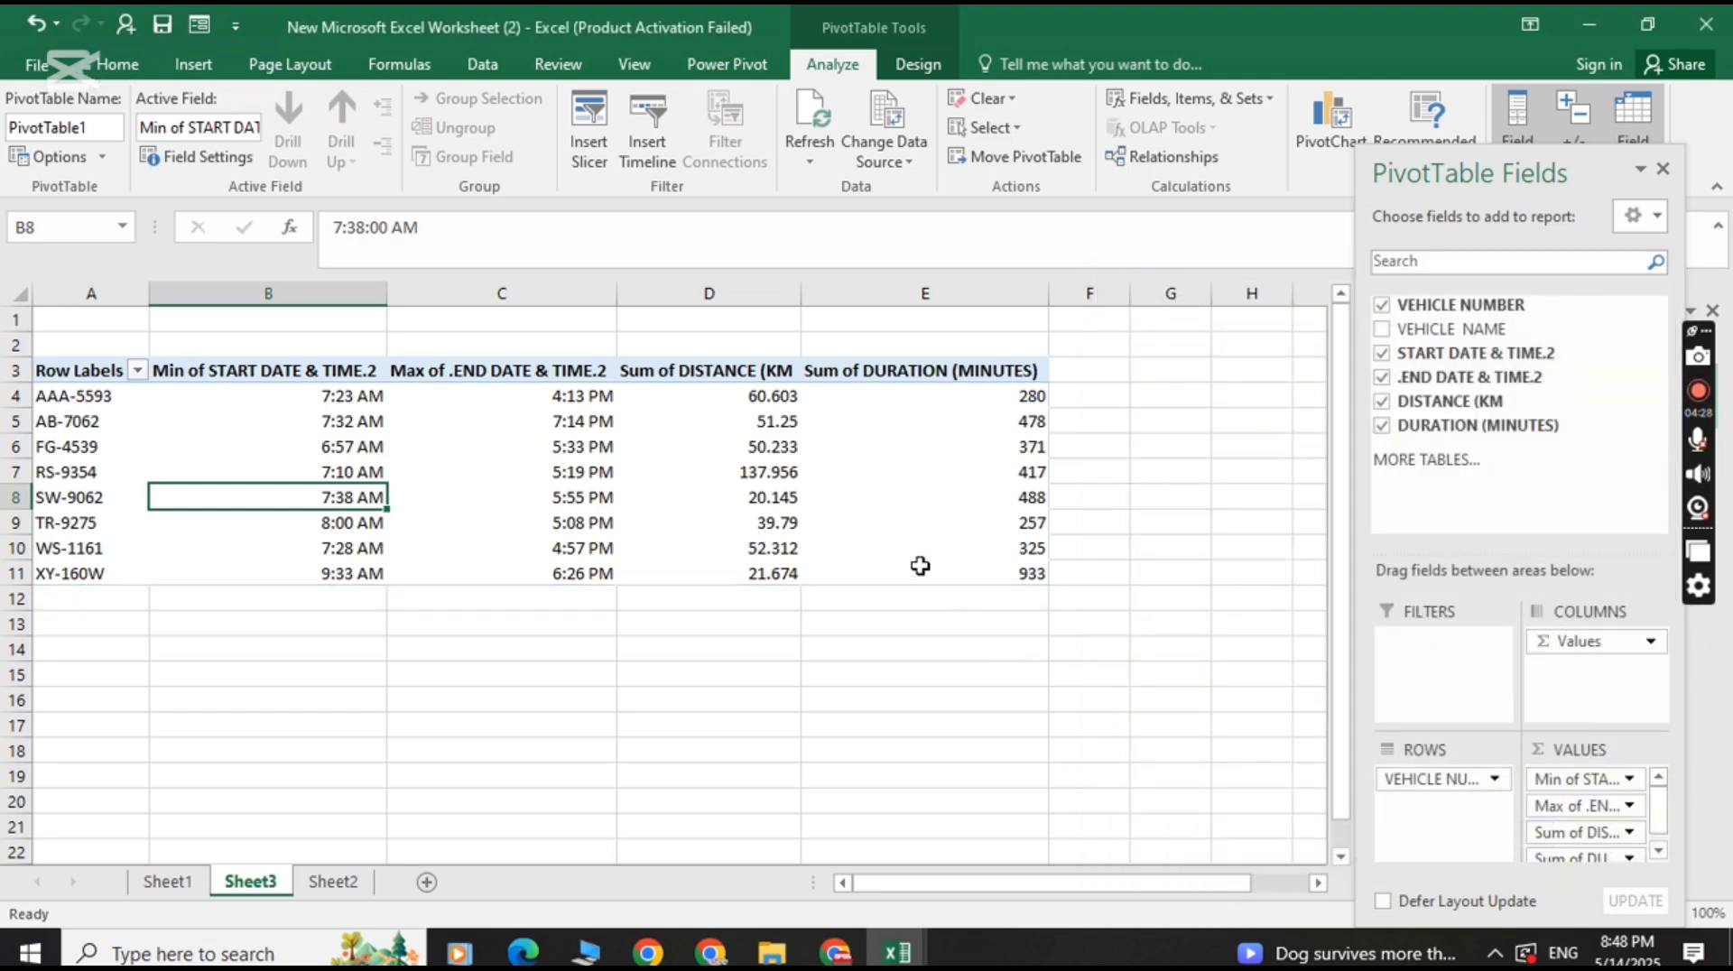
Center the contents of the whole pivot table, A3:E11, horizontally and vertically.
mouse_move(908, 555)
left_click(835, 430)
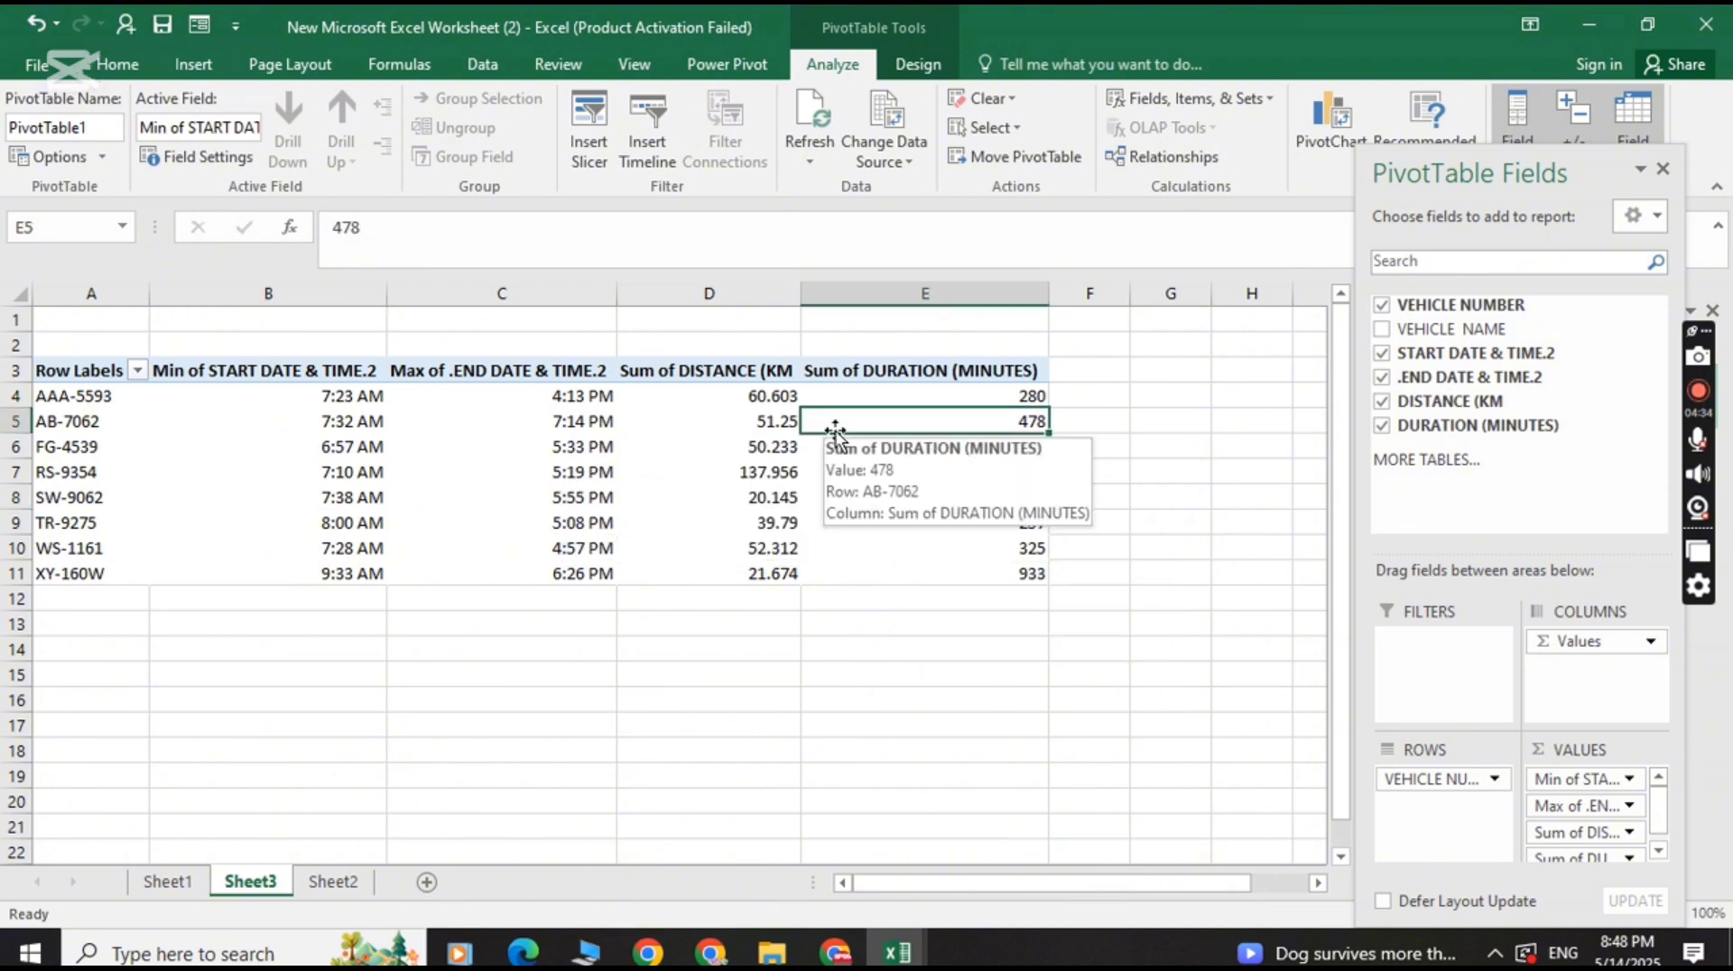
left_click(885, 398)
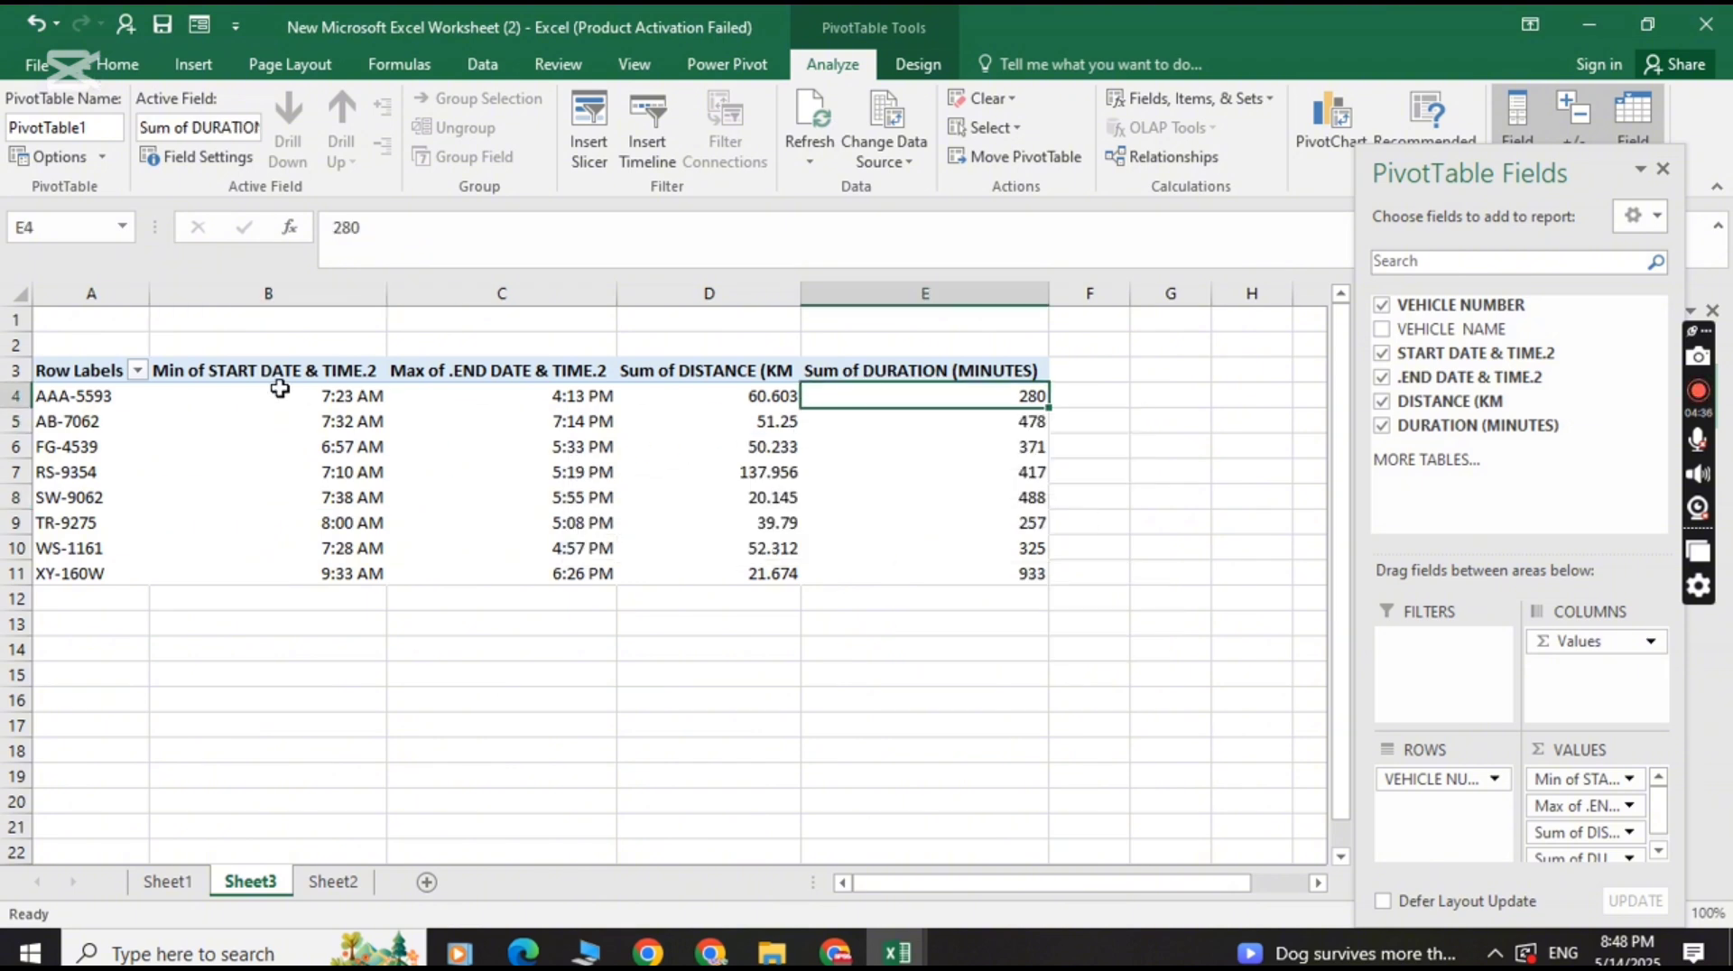
left_click(75, 362)
key("ctrl+shift+Right")
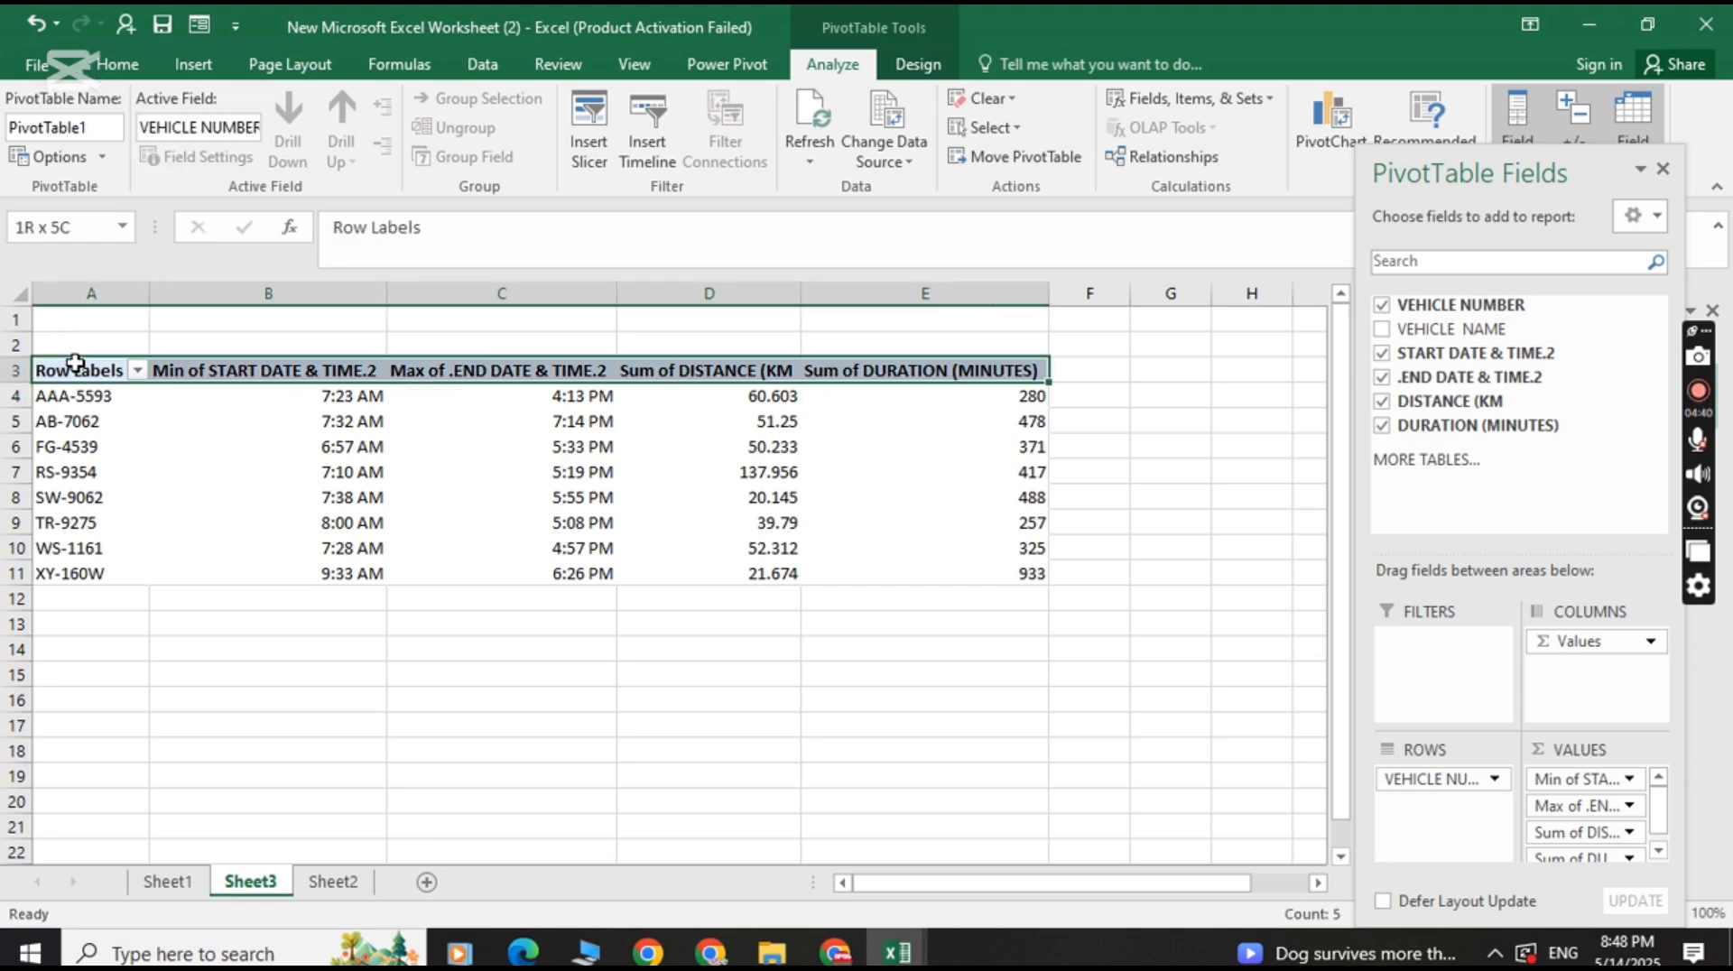
key("ctrl+shift+Down")
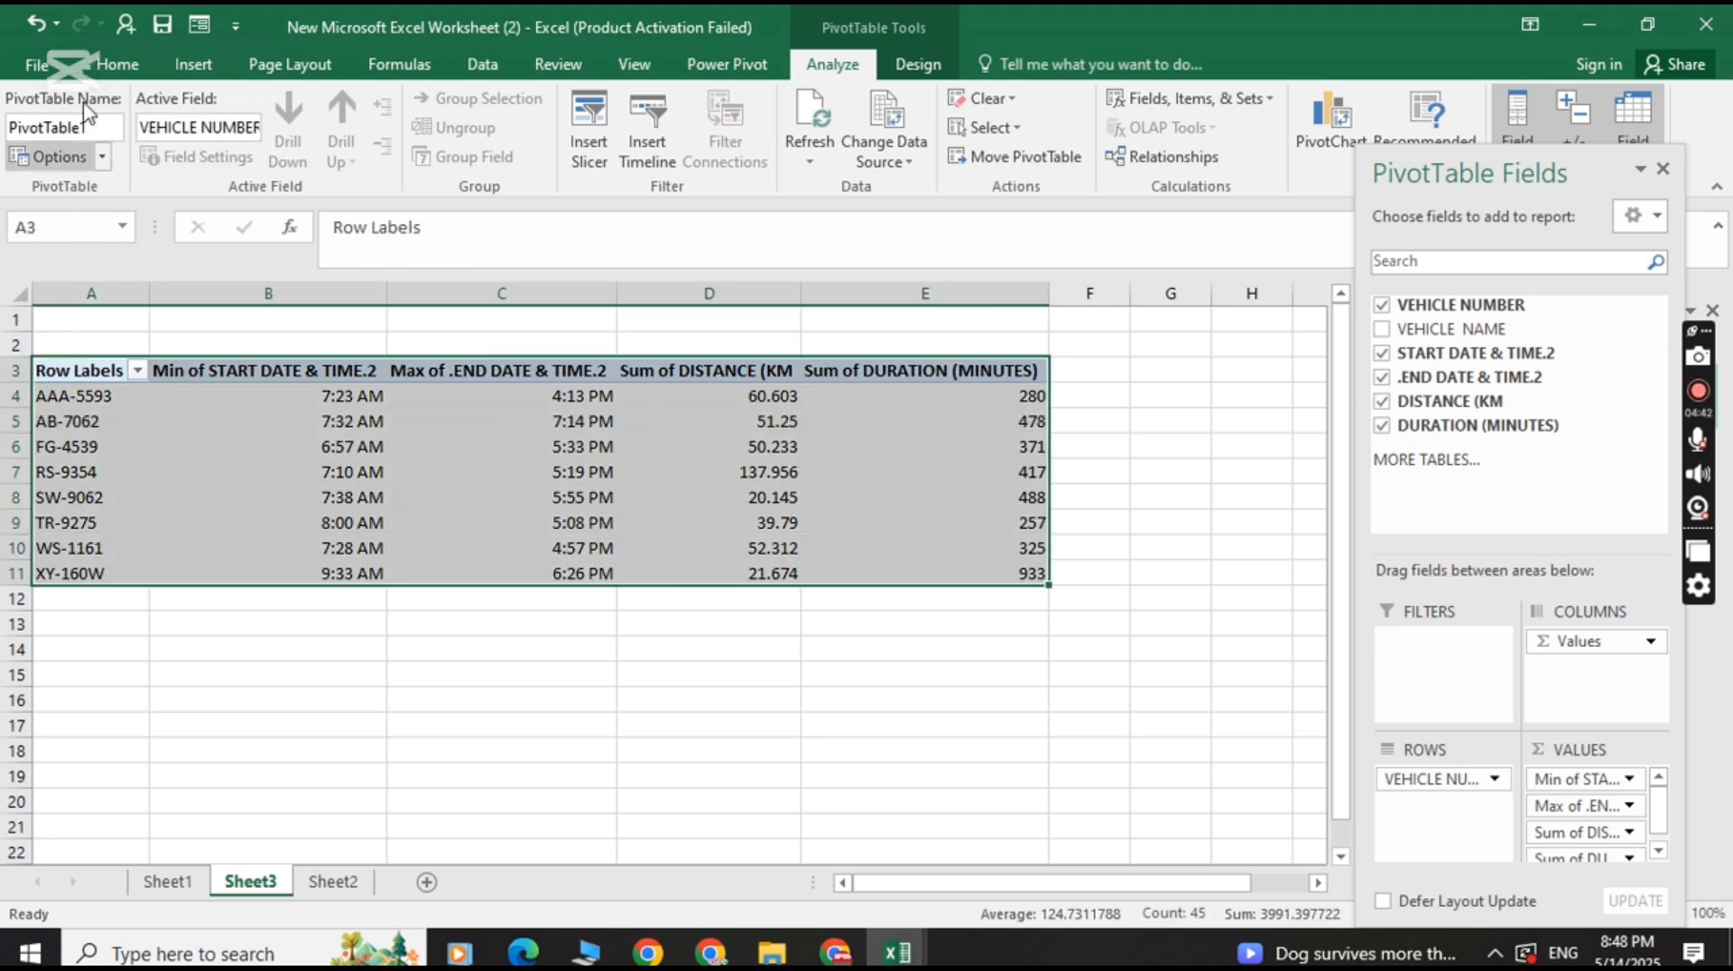
left_click(116, 64)
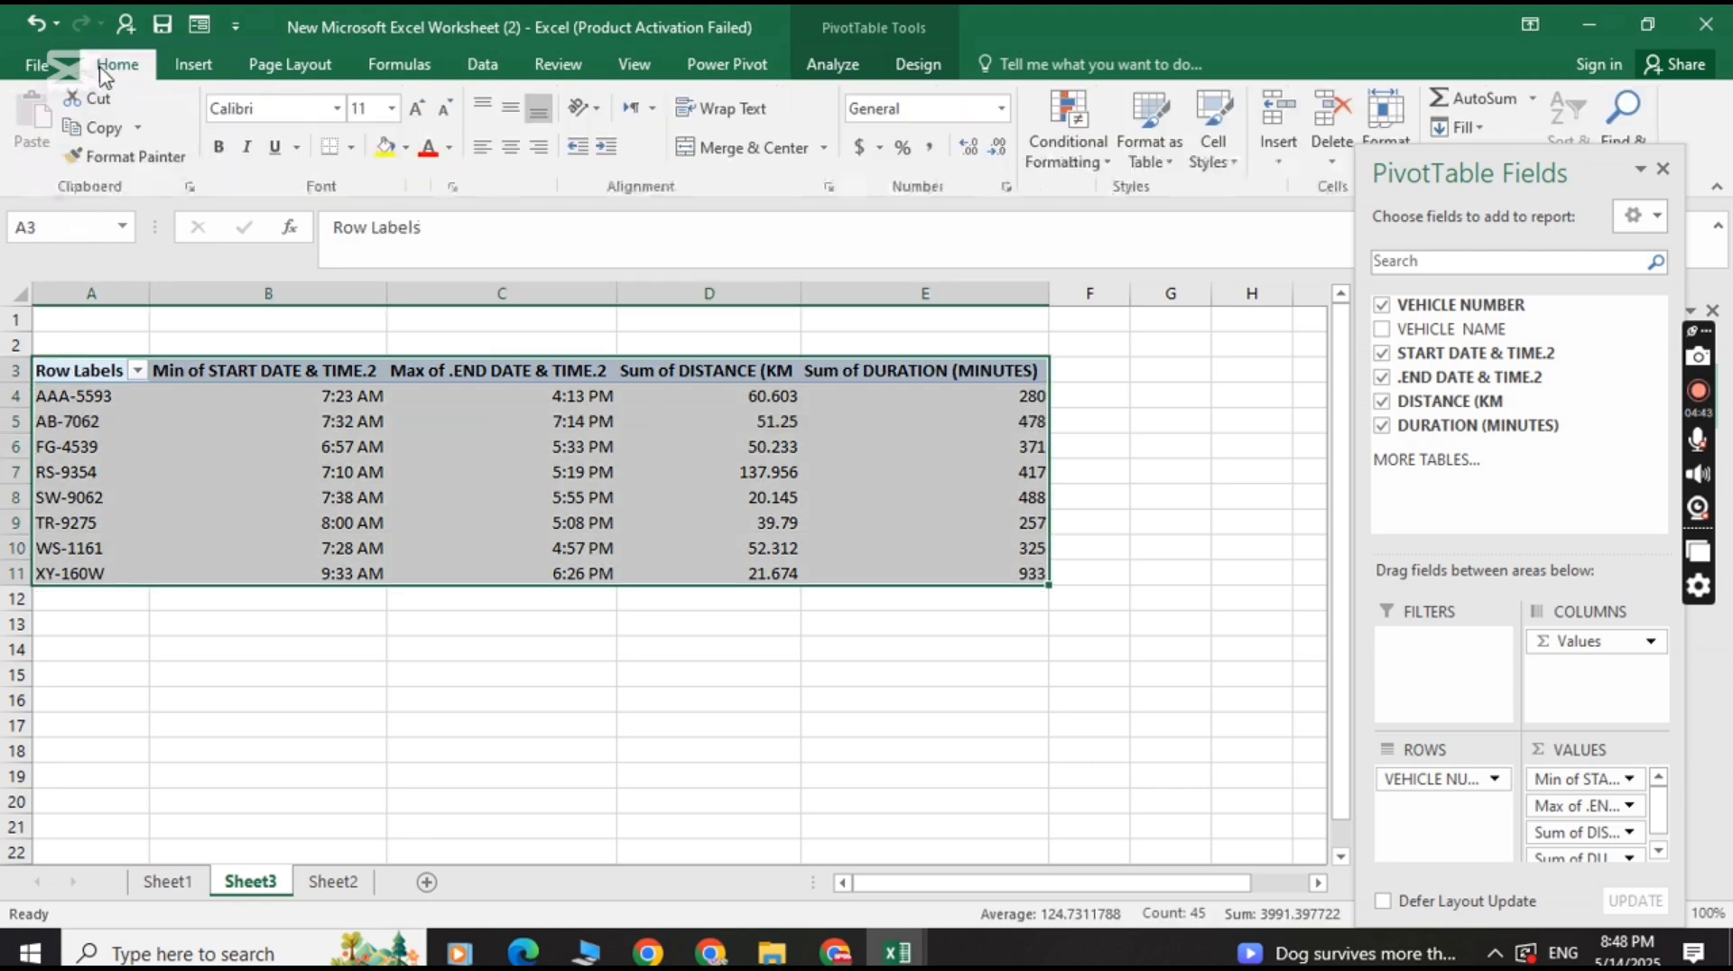
left_click(512, 143)
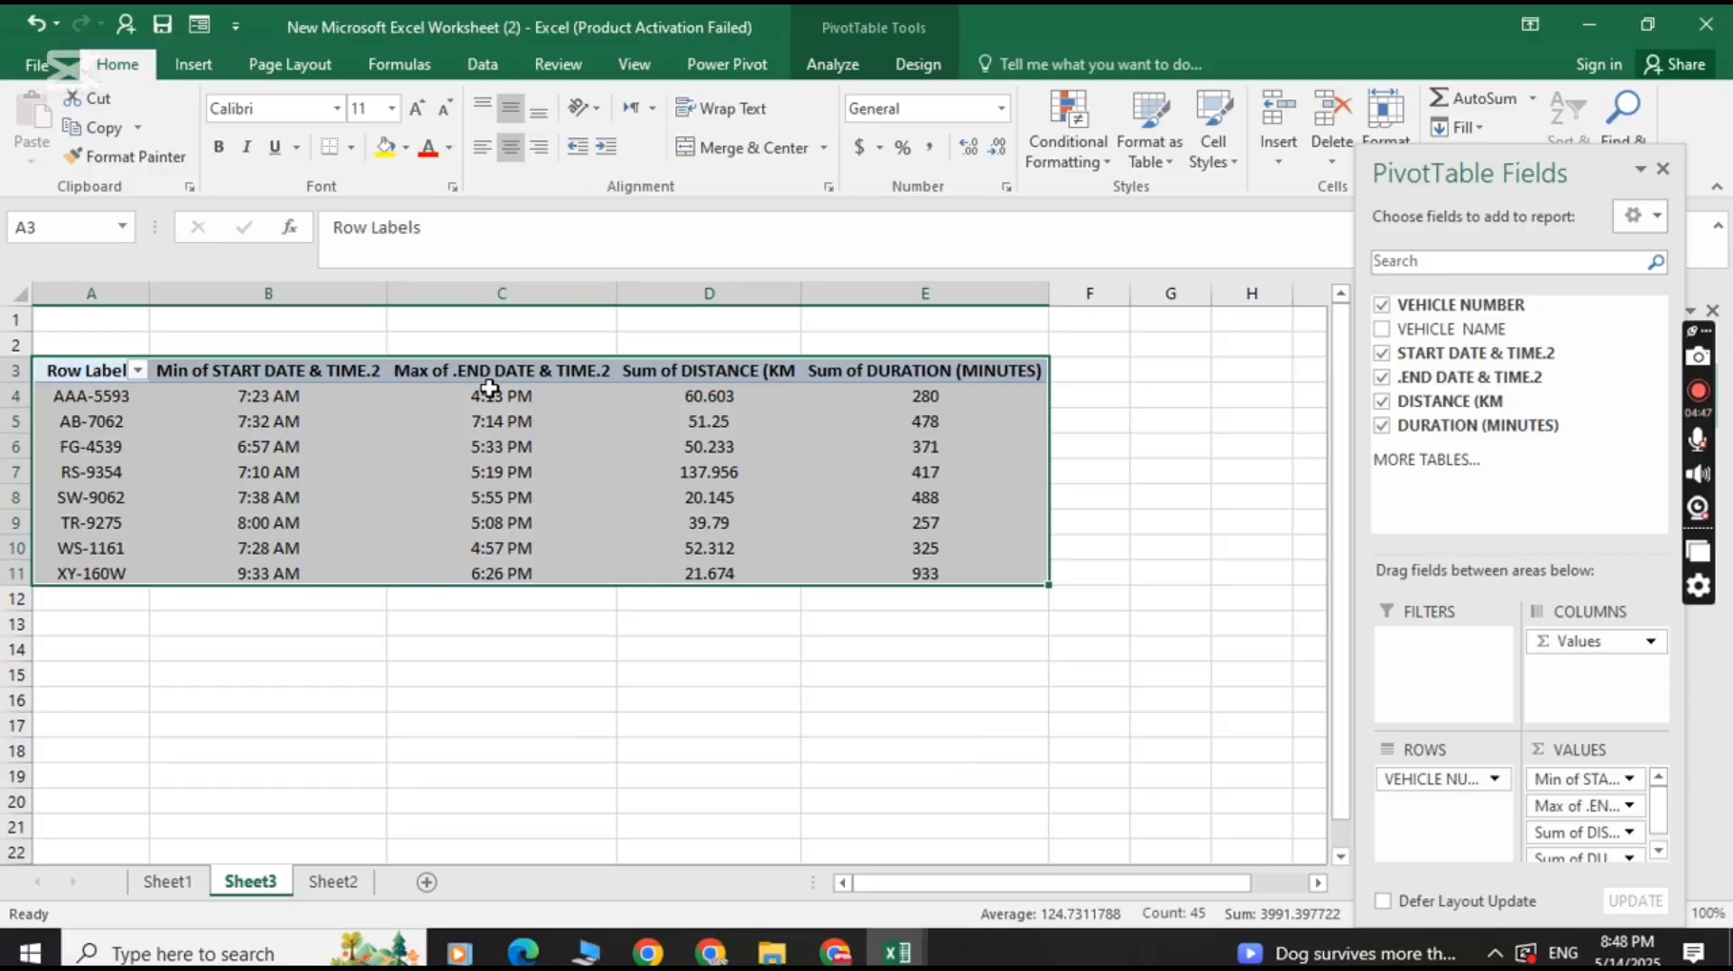
left_click(485, 395)
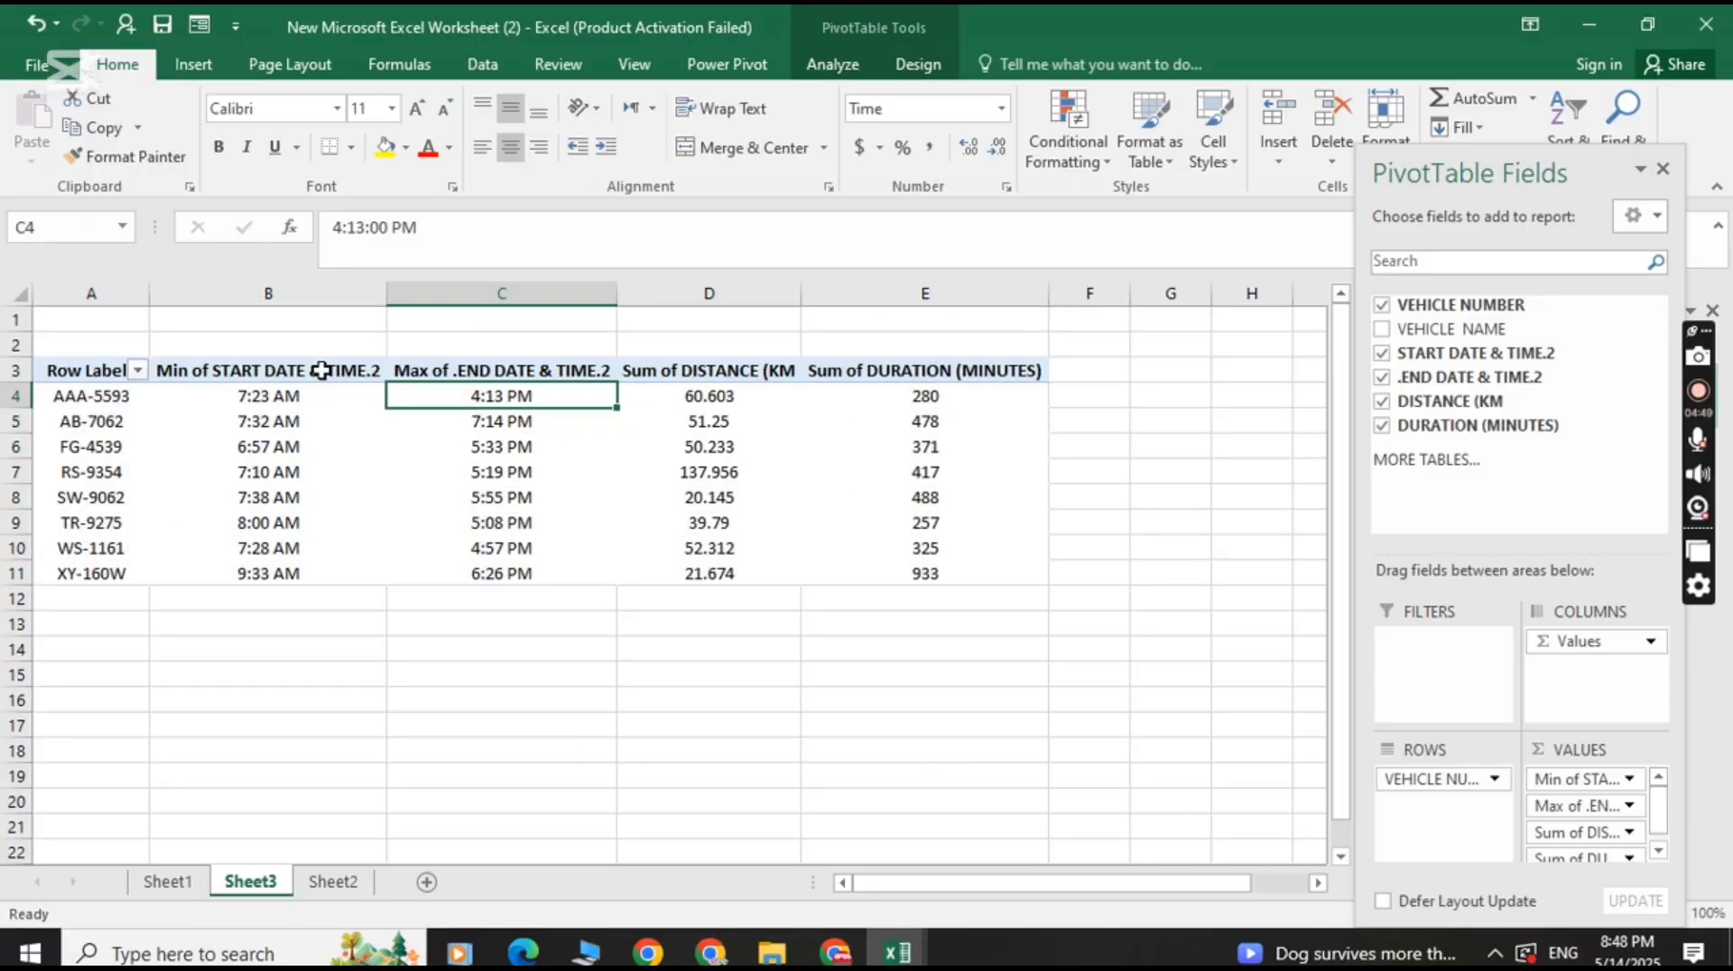
Rename the pivot's start time value field as "Start TIME." and its end time value field as "end TIME".
left_click(321, 371)
double_click(325, 369)
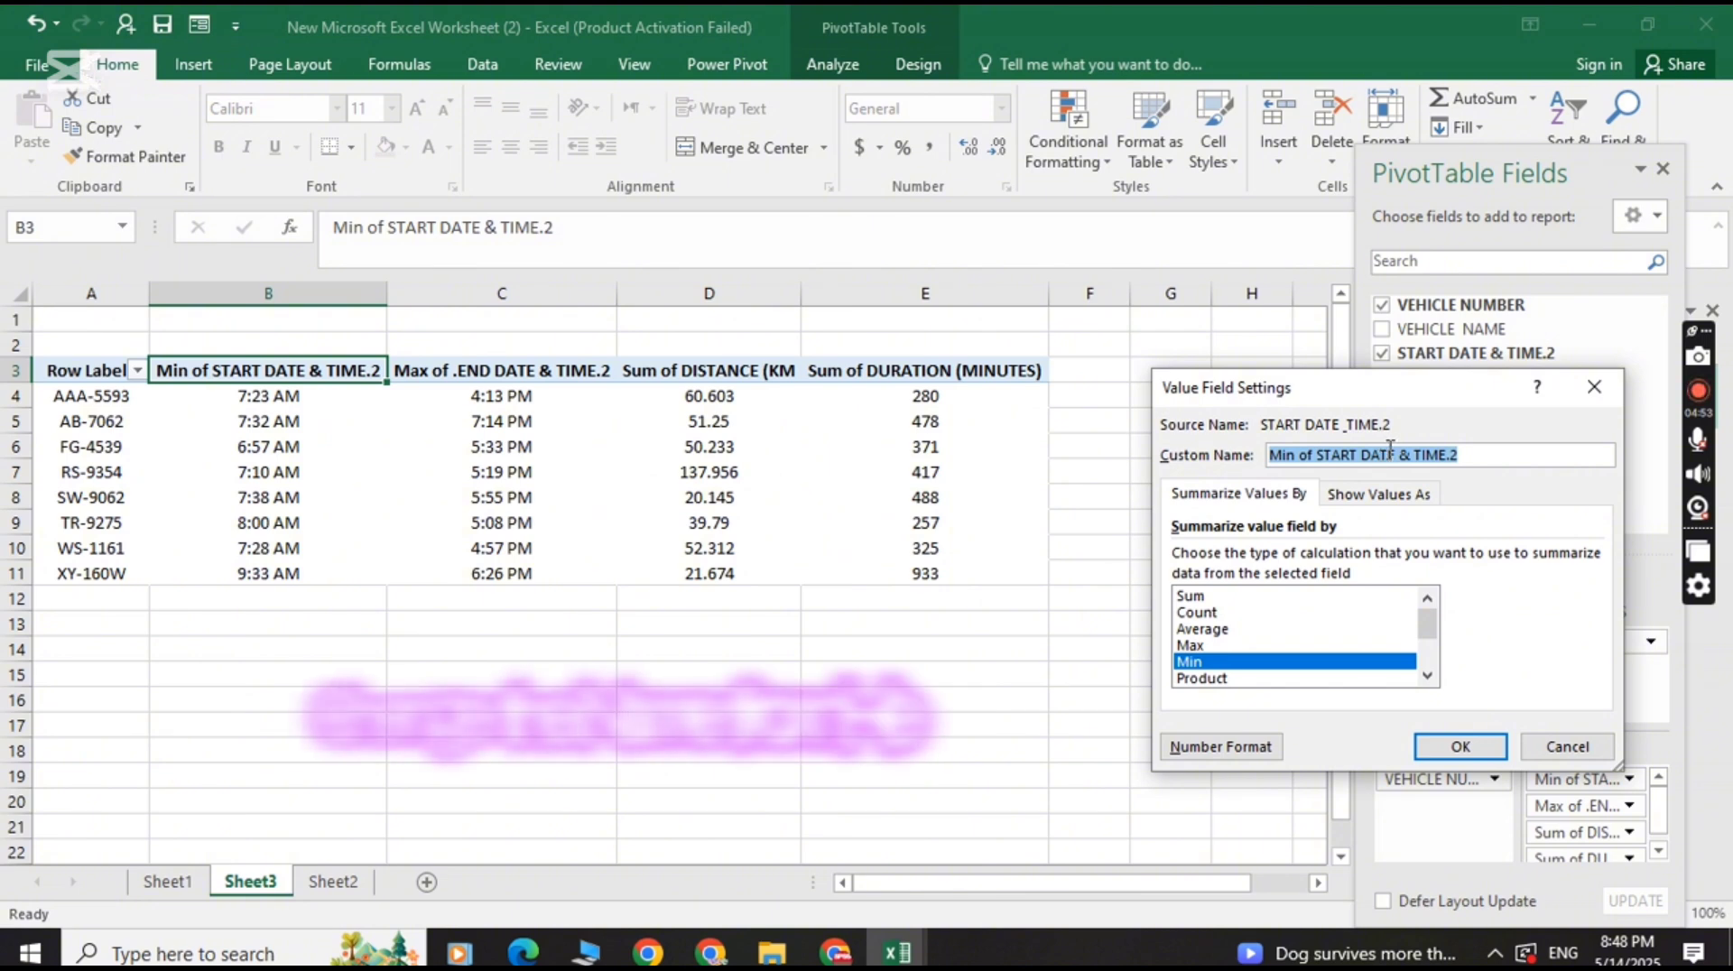
left_click(1414, 452)
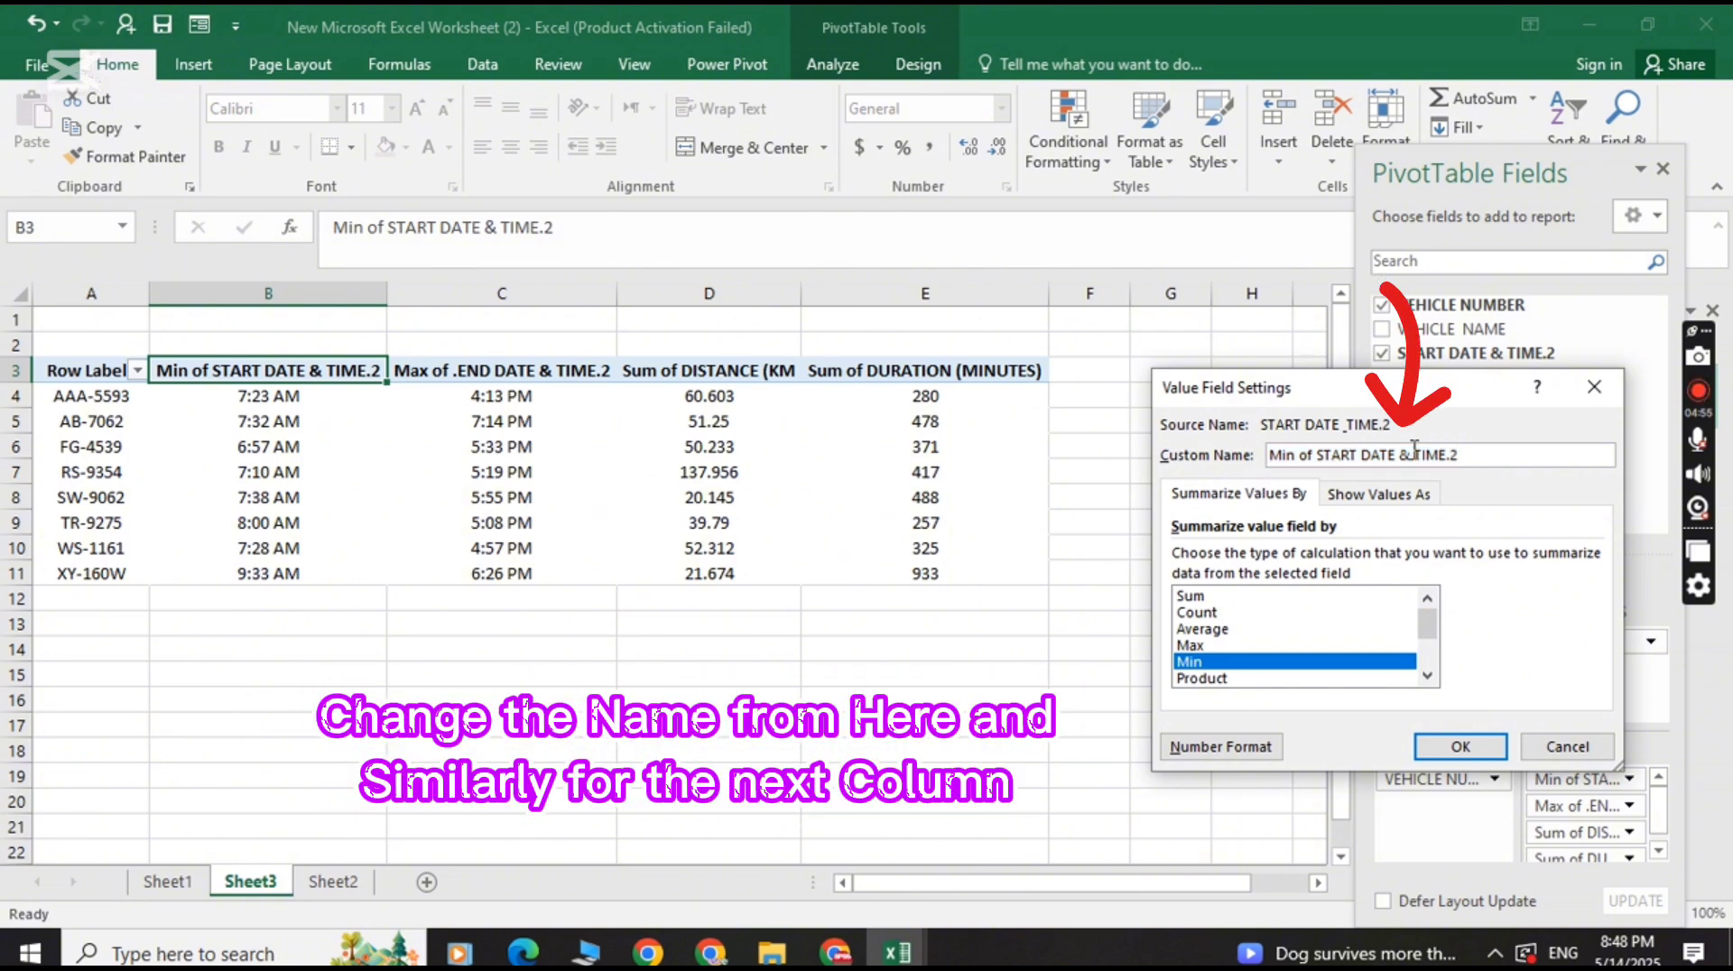
key("BackSpace")
key("BackSpace")
key("BackSpace")
key("BackSpace")
key("BackSpace")
key("BackSpace")
key("BackSpace")
key("BackSpace")
key("BackSpace")
key("BackSpace")
key("BackSpace")
key("BackSpace")
key("BackSpace")
key("BackSpace")
key("BackSpace")
key("BackSpace")
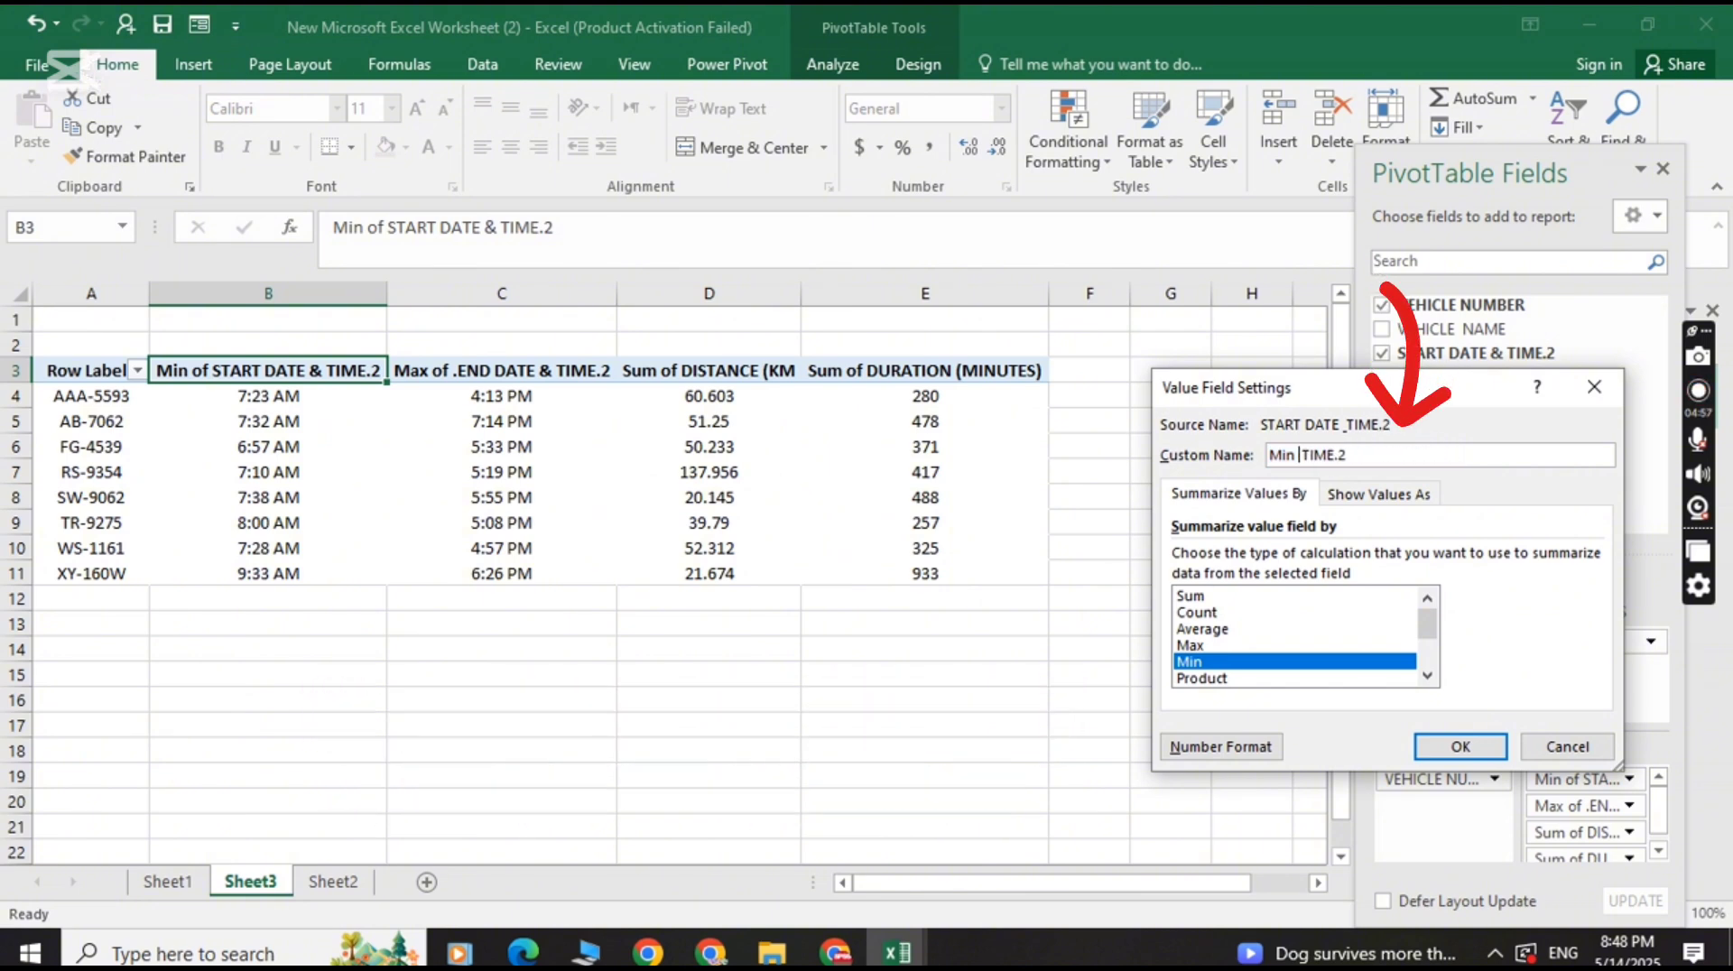
key("BackSpace")
type("lm")
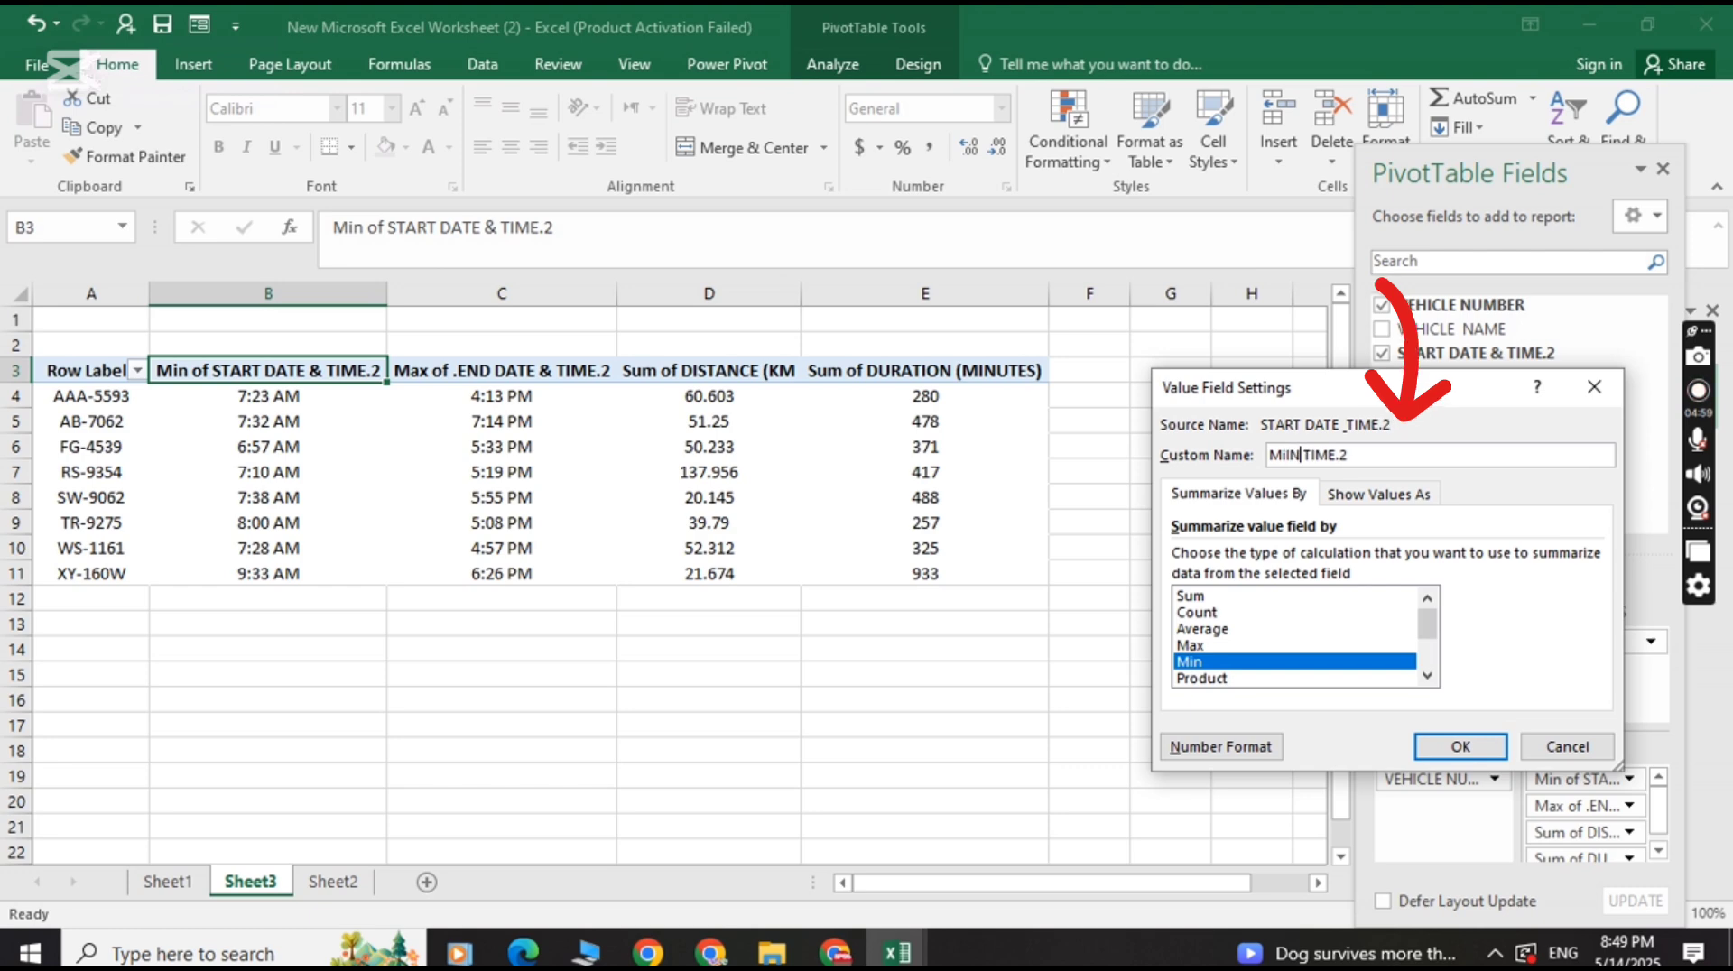
key("BackSpace")
type("nd TIME")
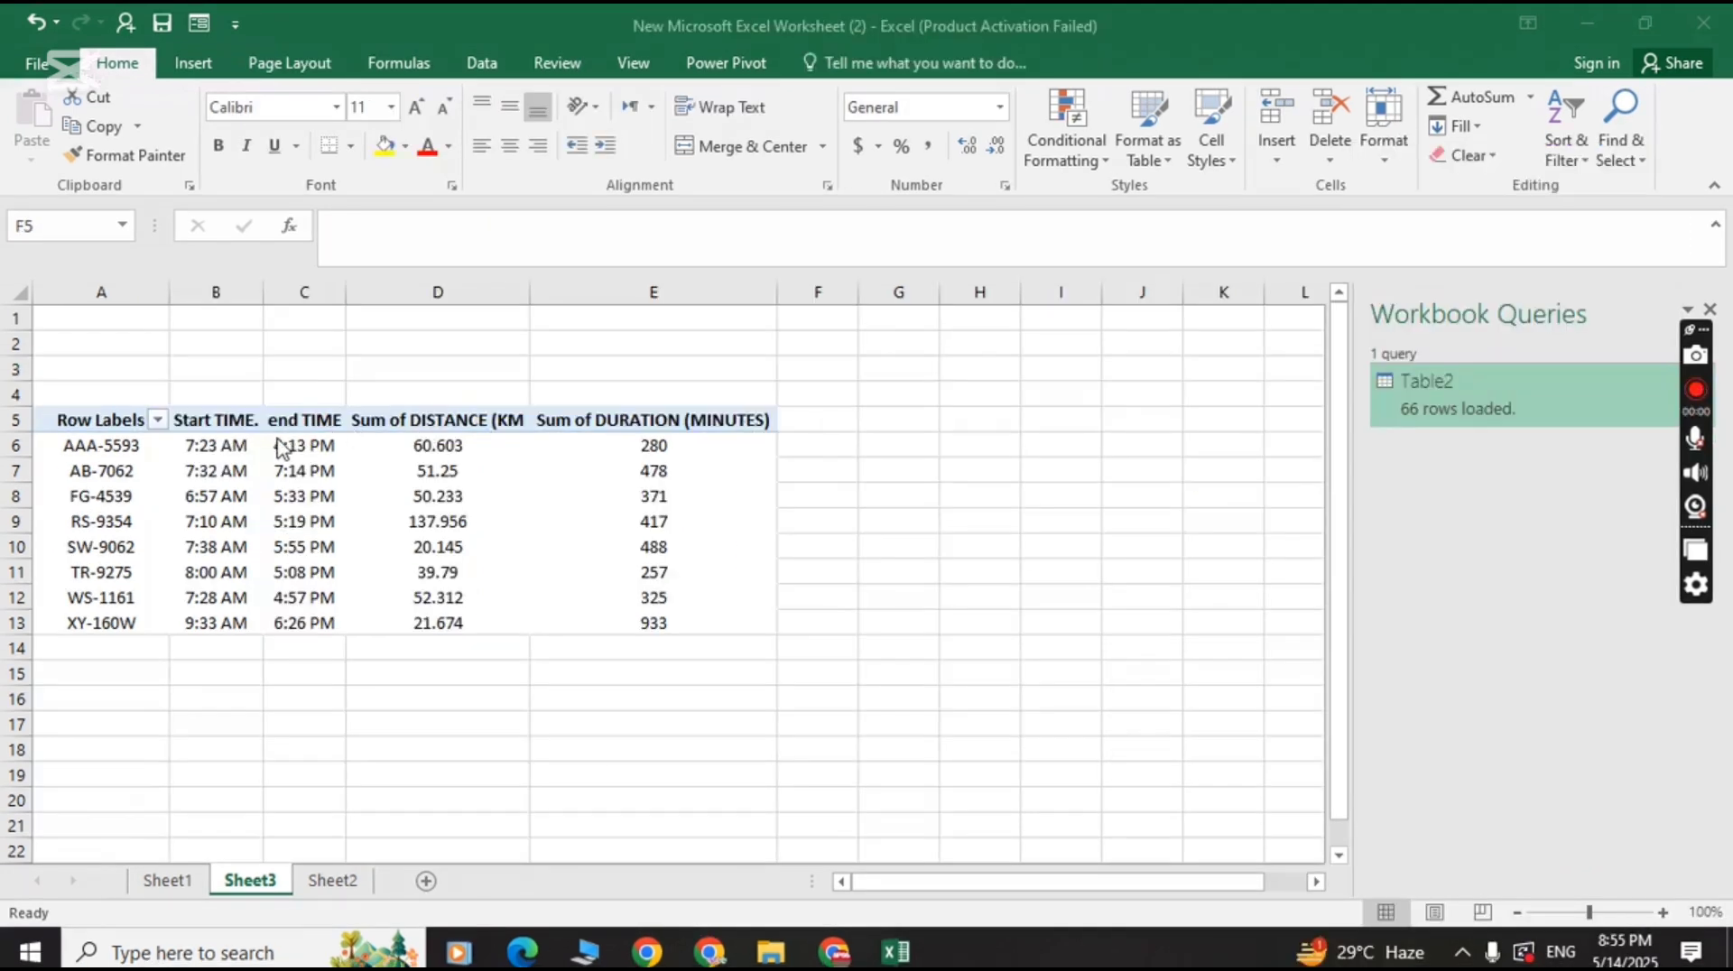
Add the header "Difference or total work hours" in F5 beside the pivot table and fit column F to its width.
left_click(809, 417)
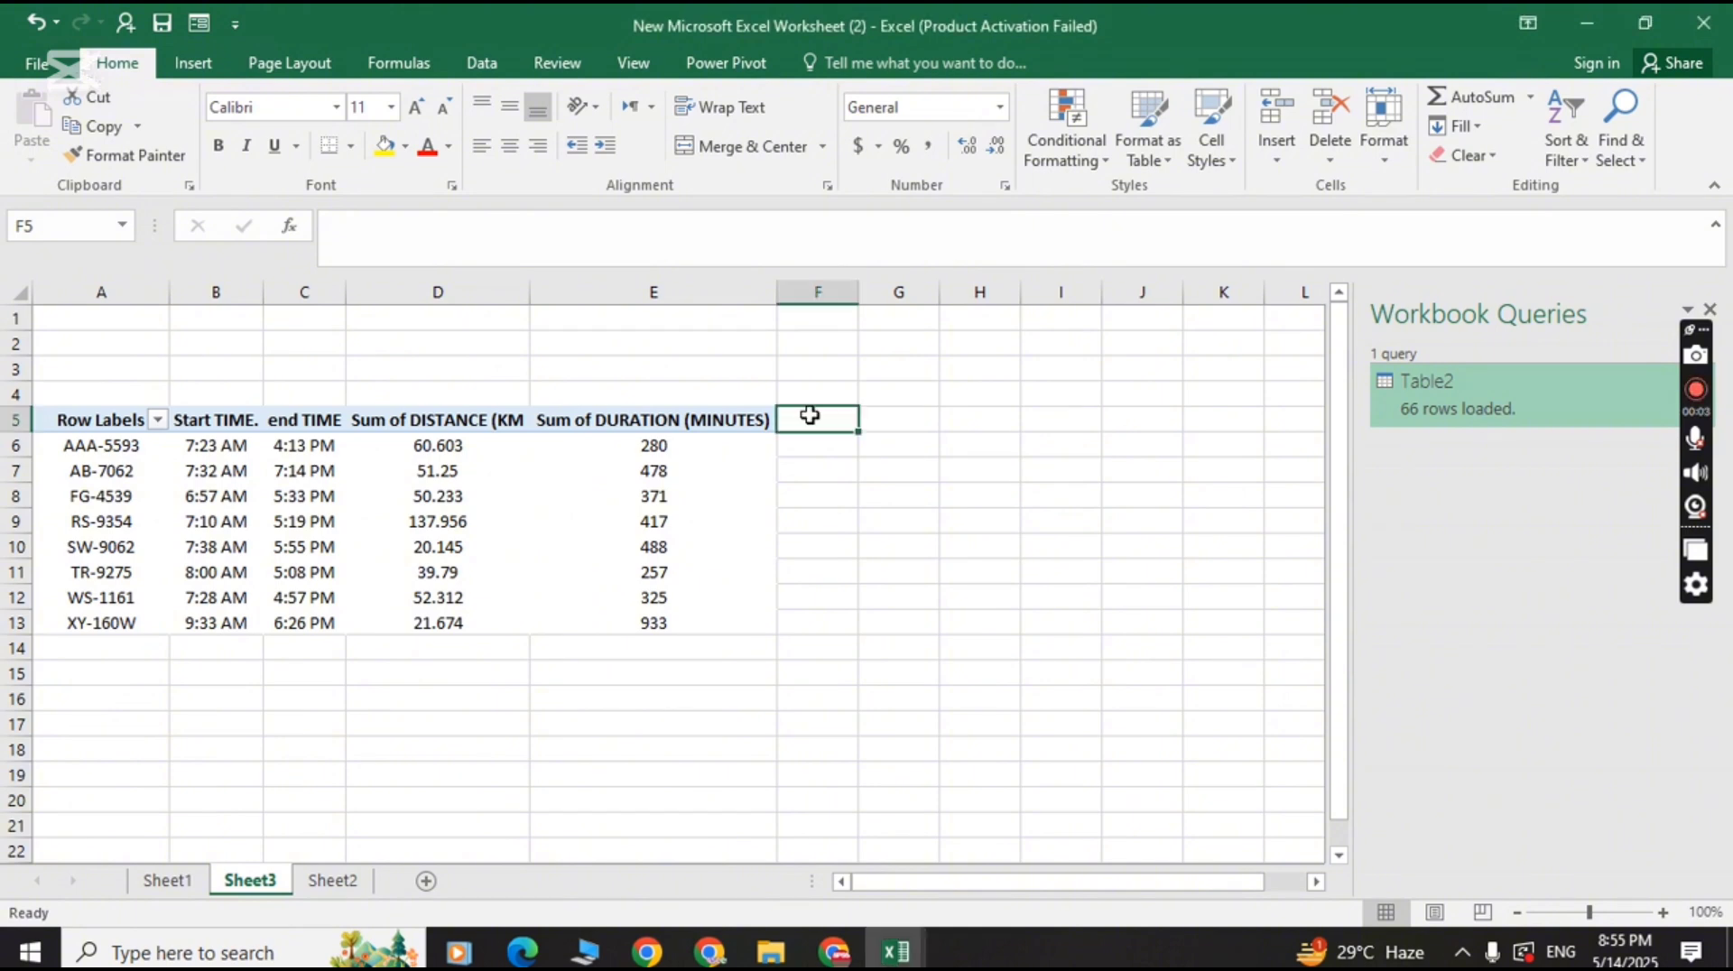
type("T")
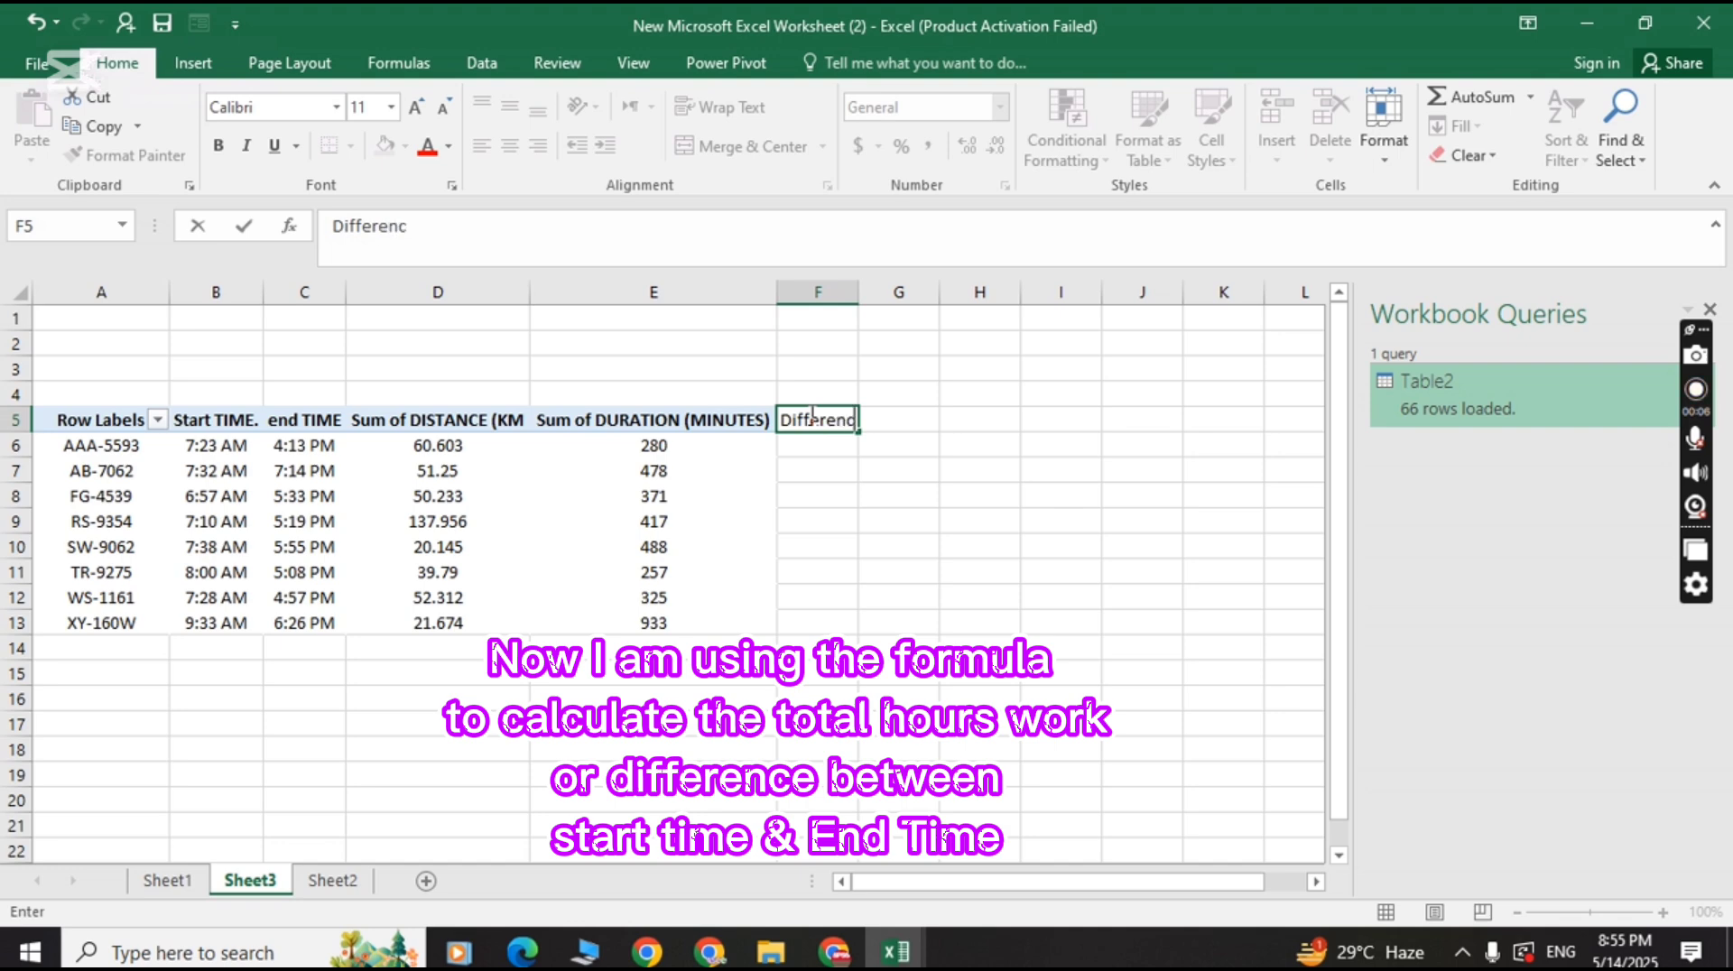
type("ifference or total")
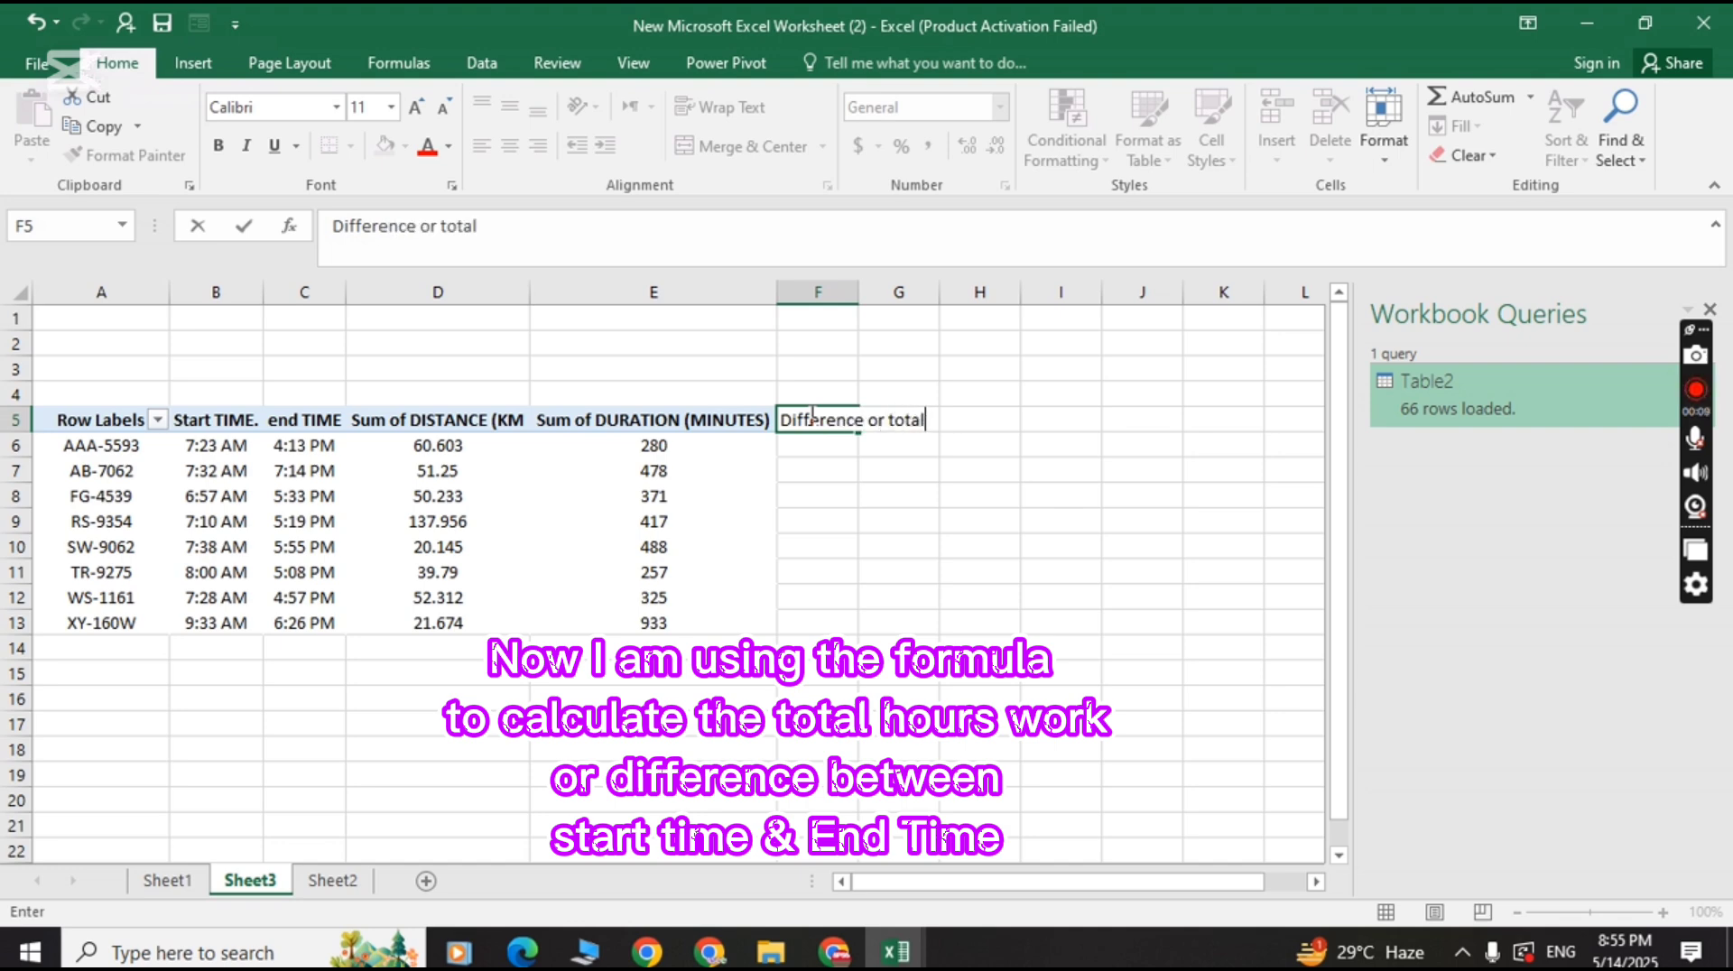
type(" work hou")
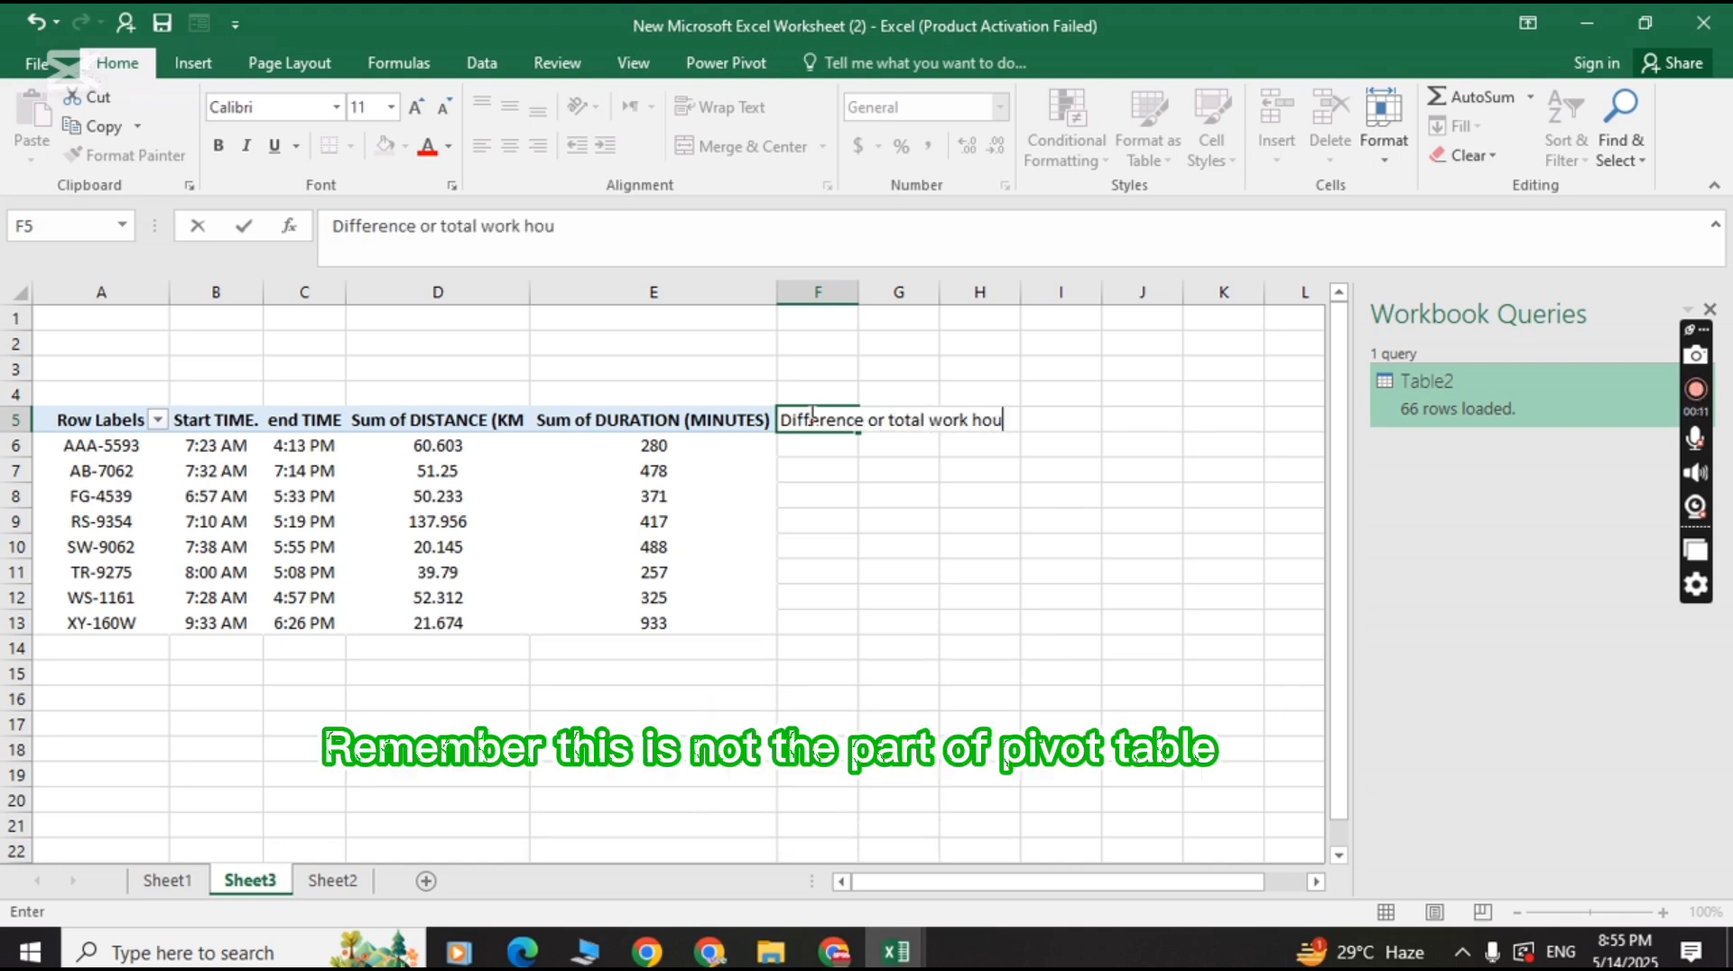
type("rs")
key("Return")
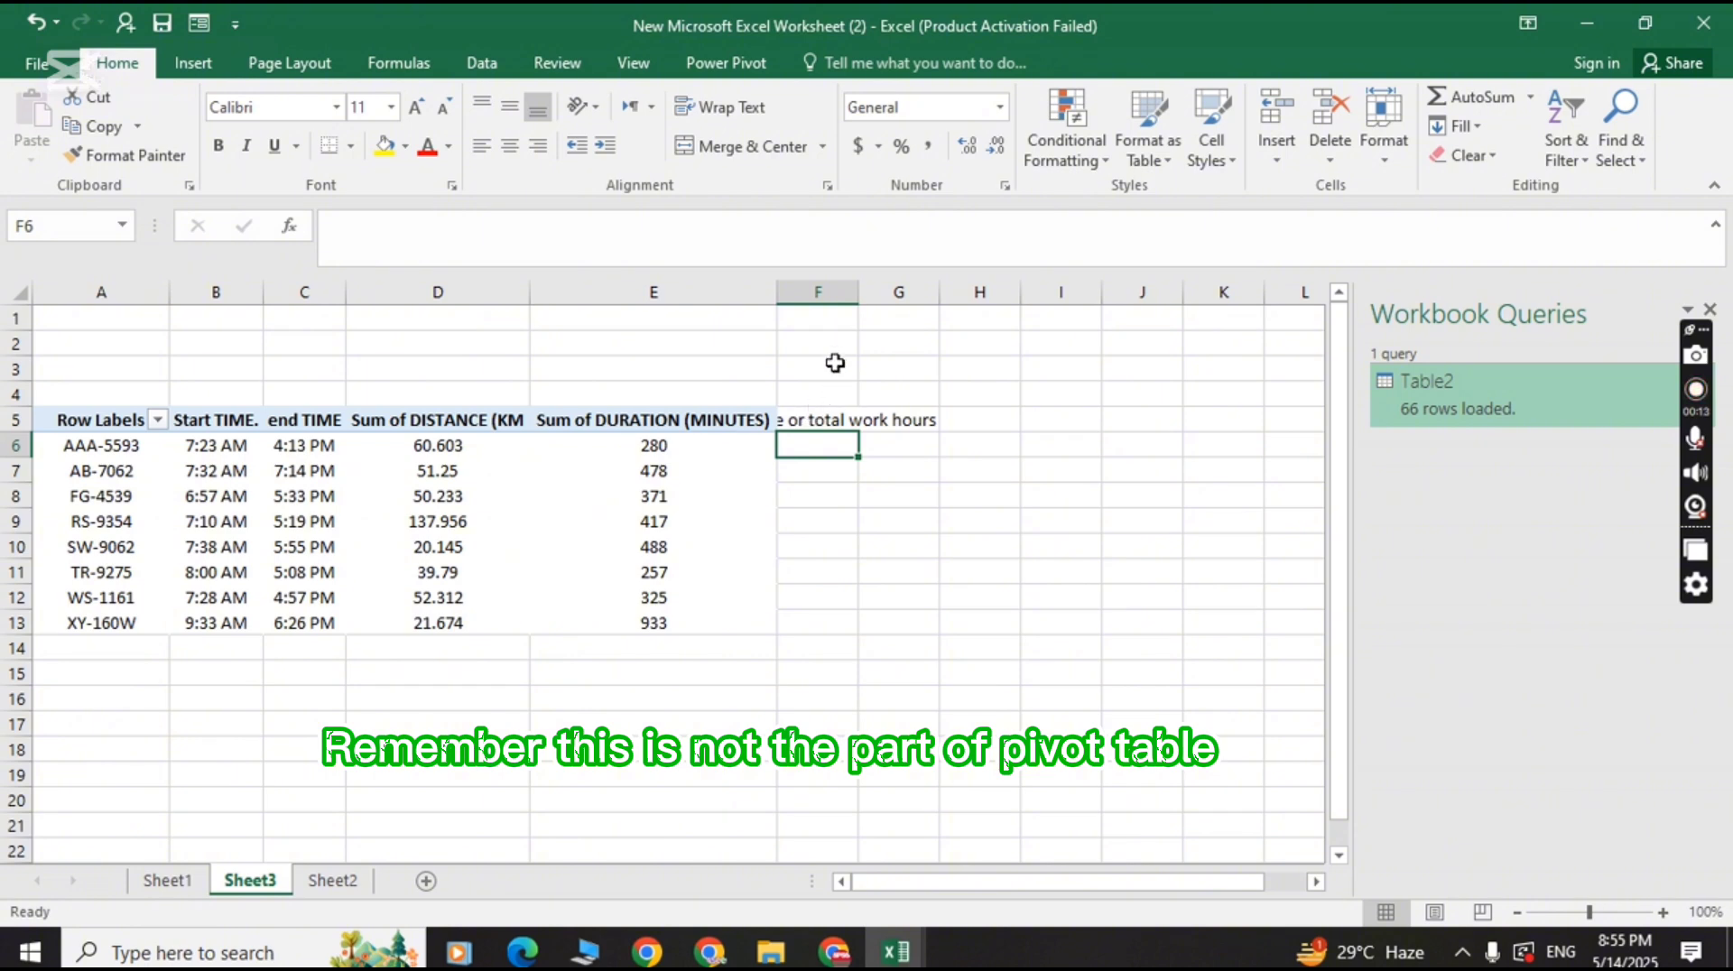
double_click(859, 298)
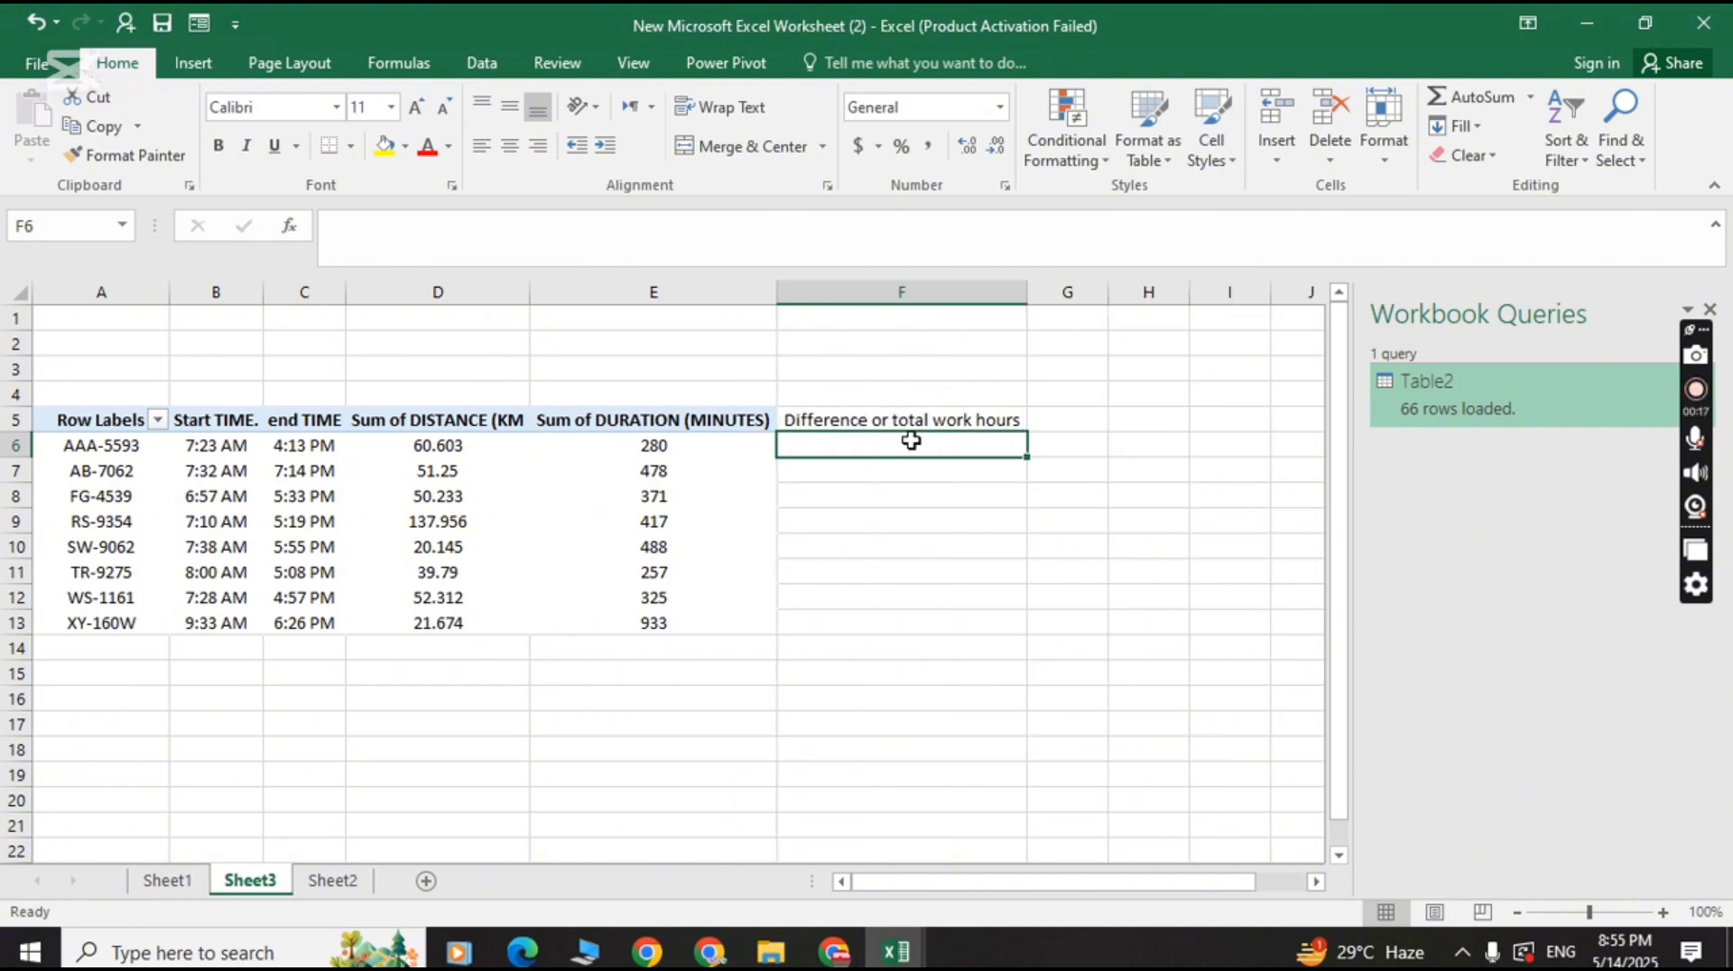
Enter the formula =TEXT(C6-B6,"hh:mm") in F6 to calculate the first vehicle's total work hours.
type("=")
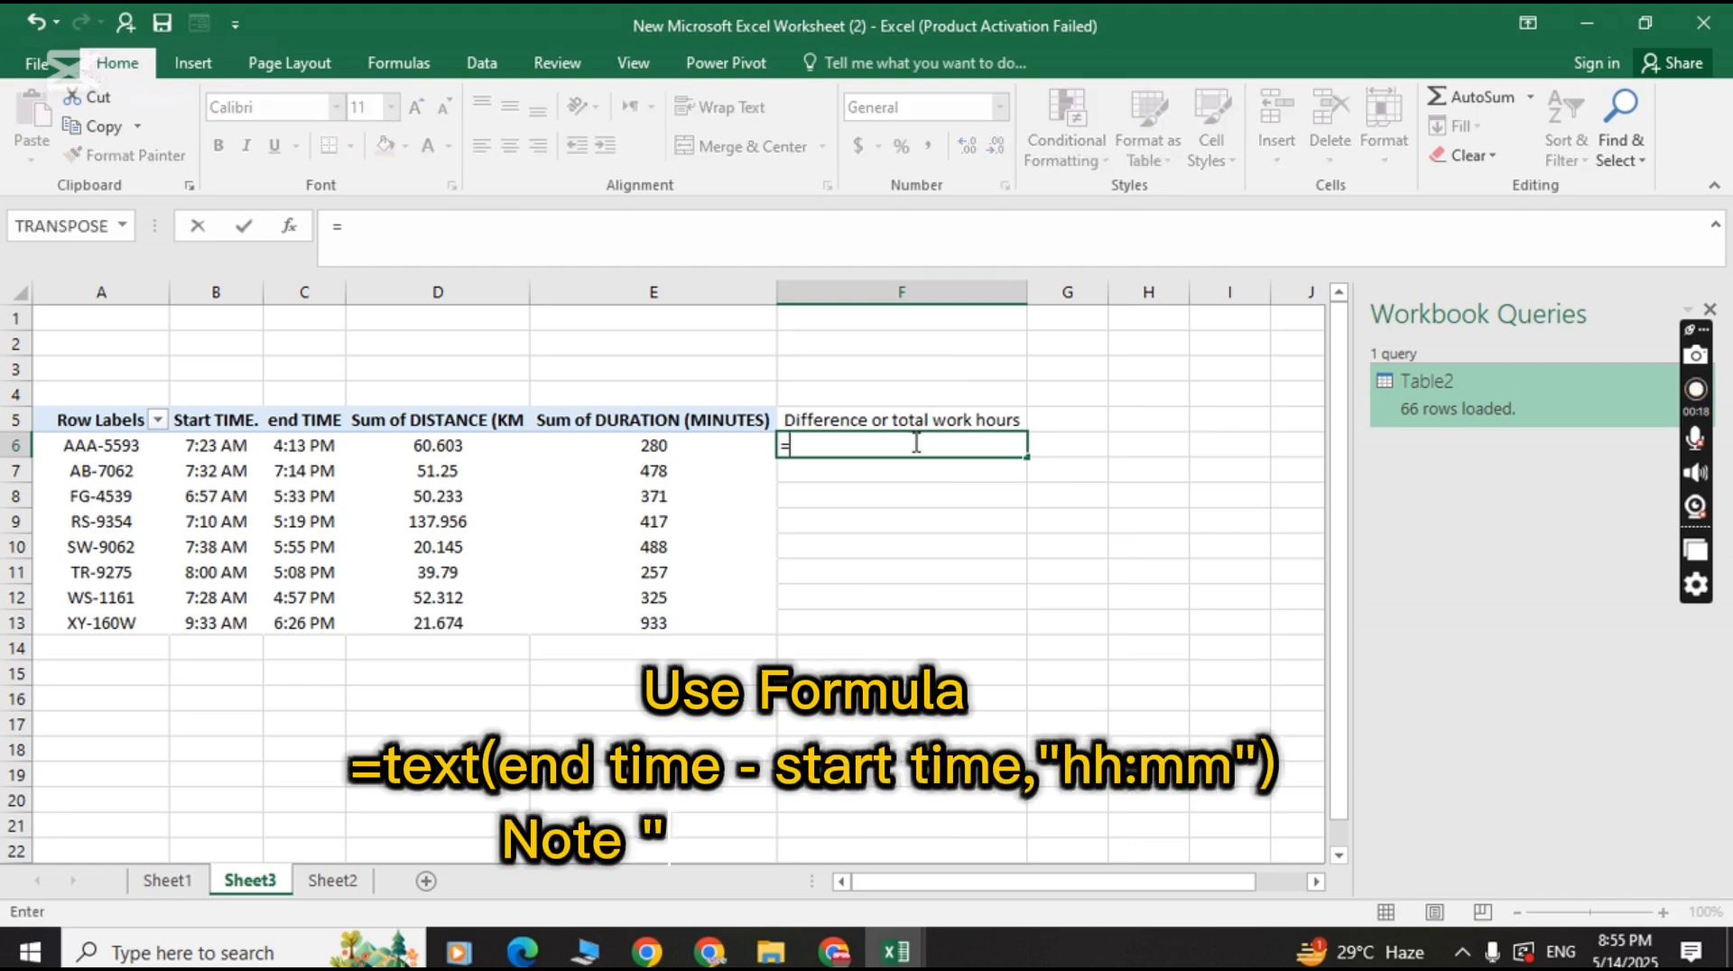
type("tex")
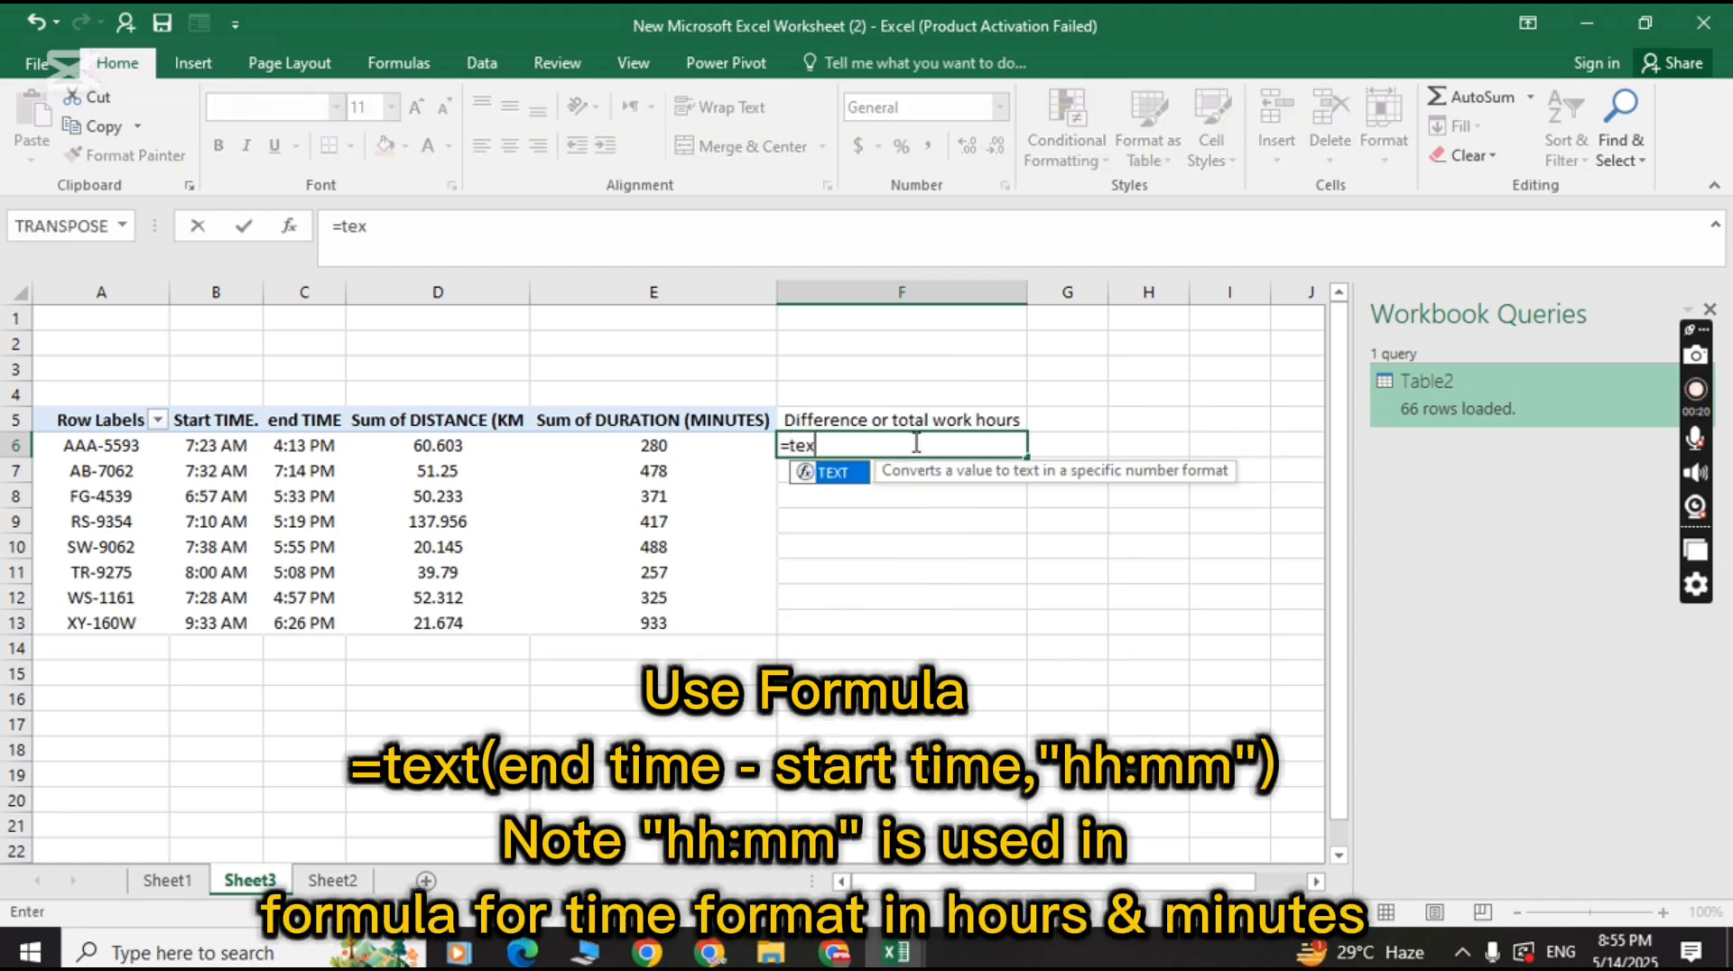
double_click(862, 473)
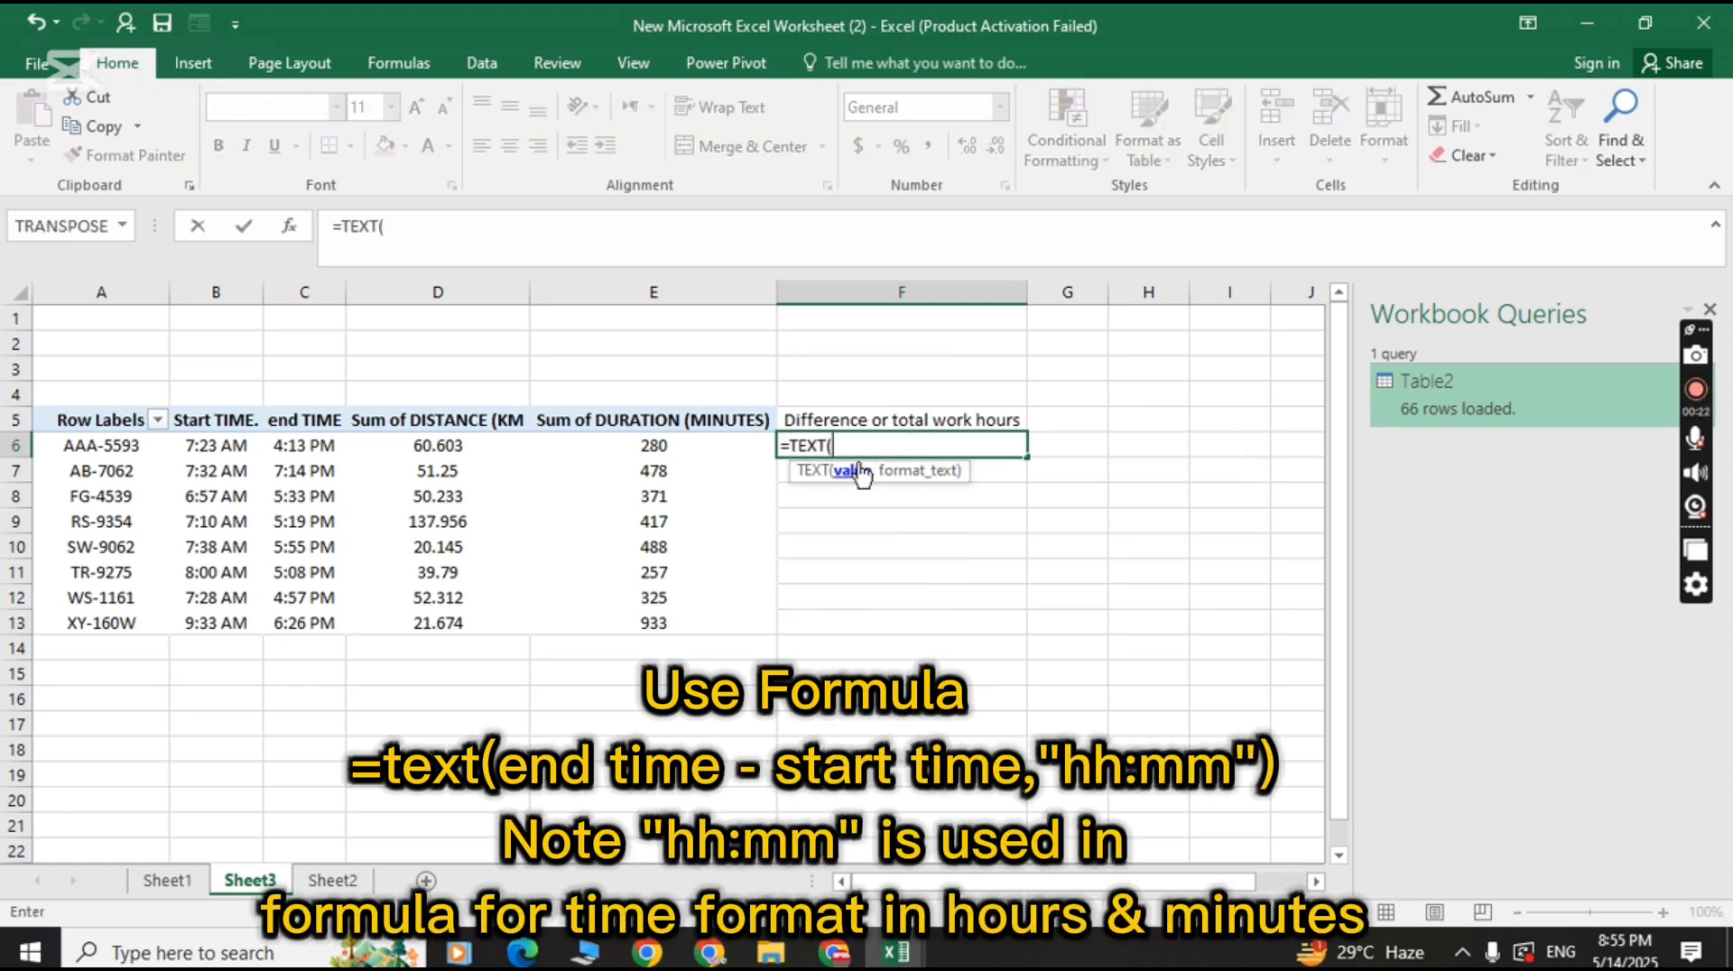
left_click(310, 451)
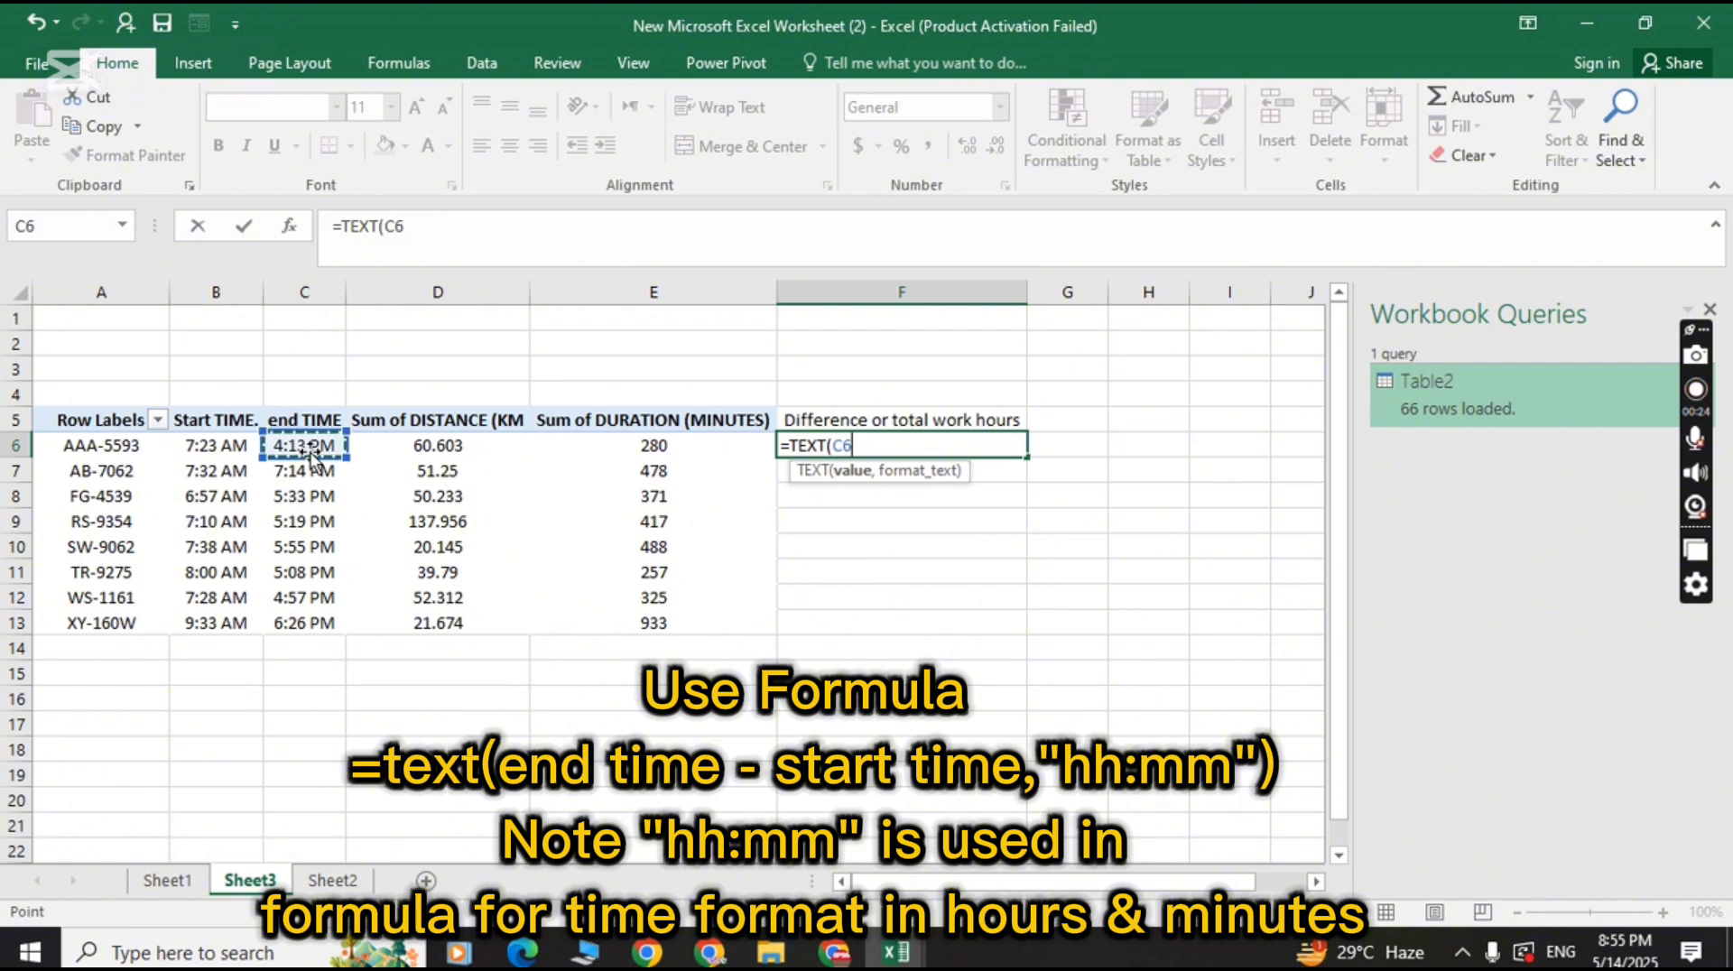
type("_")
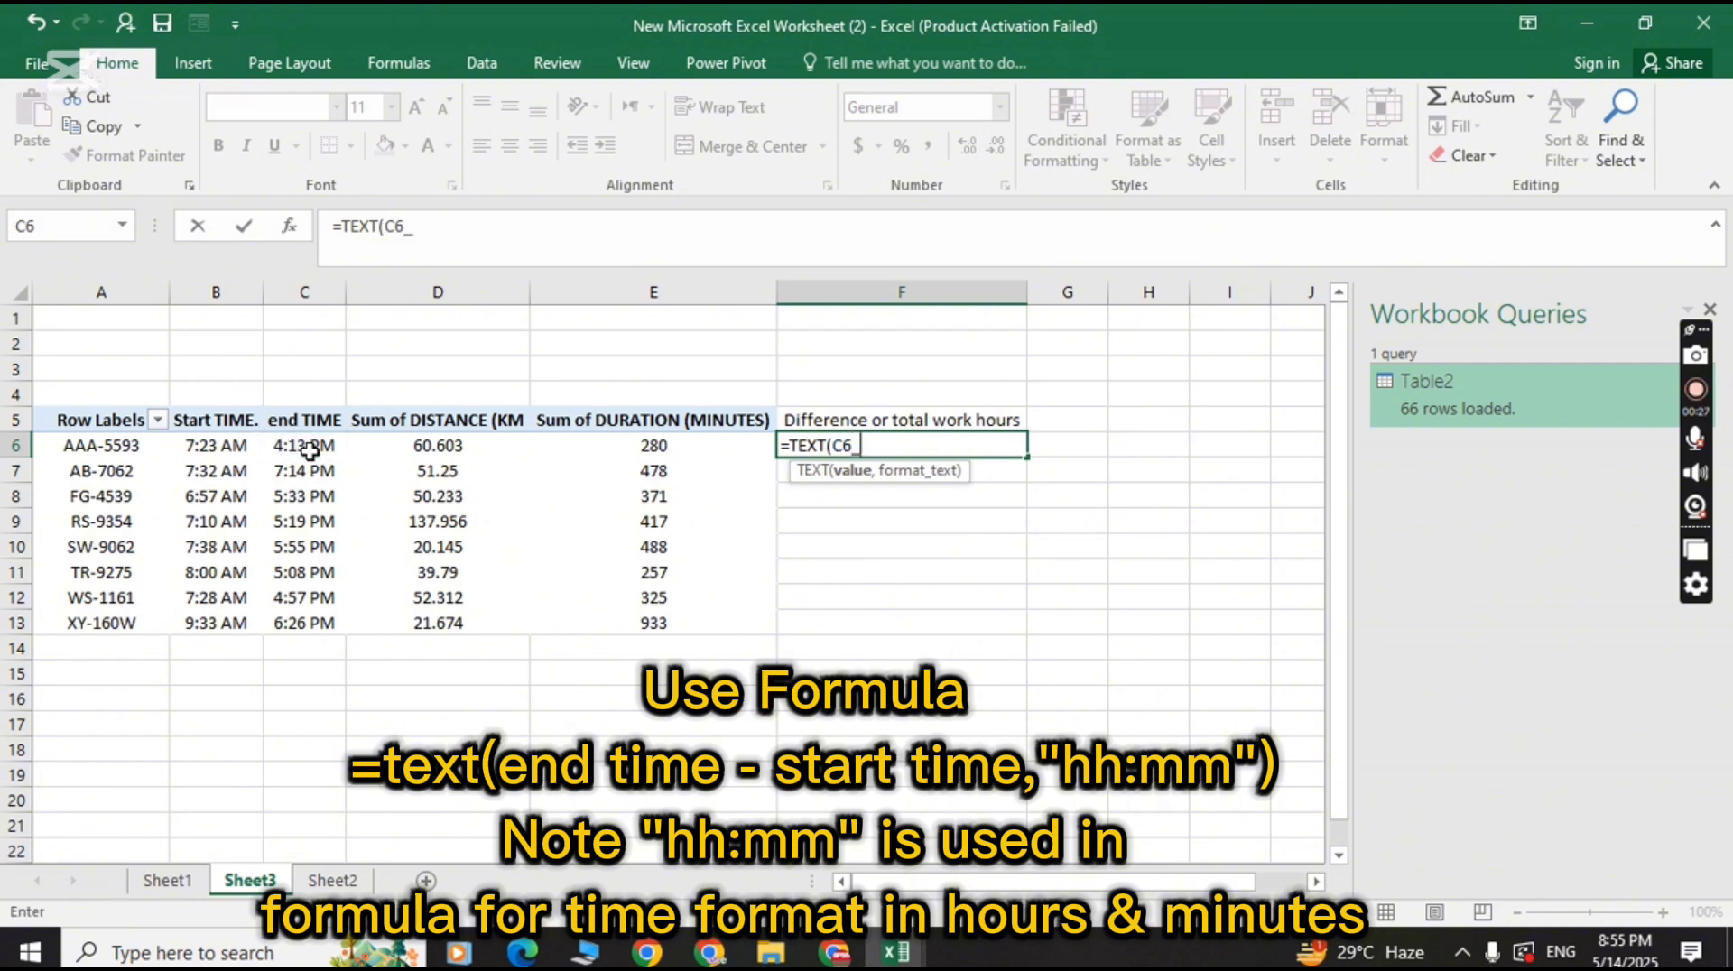
key("BackSpace")
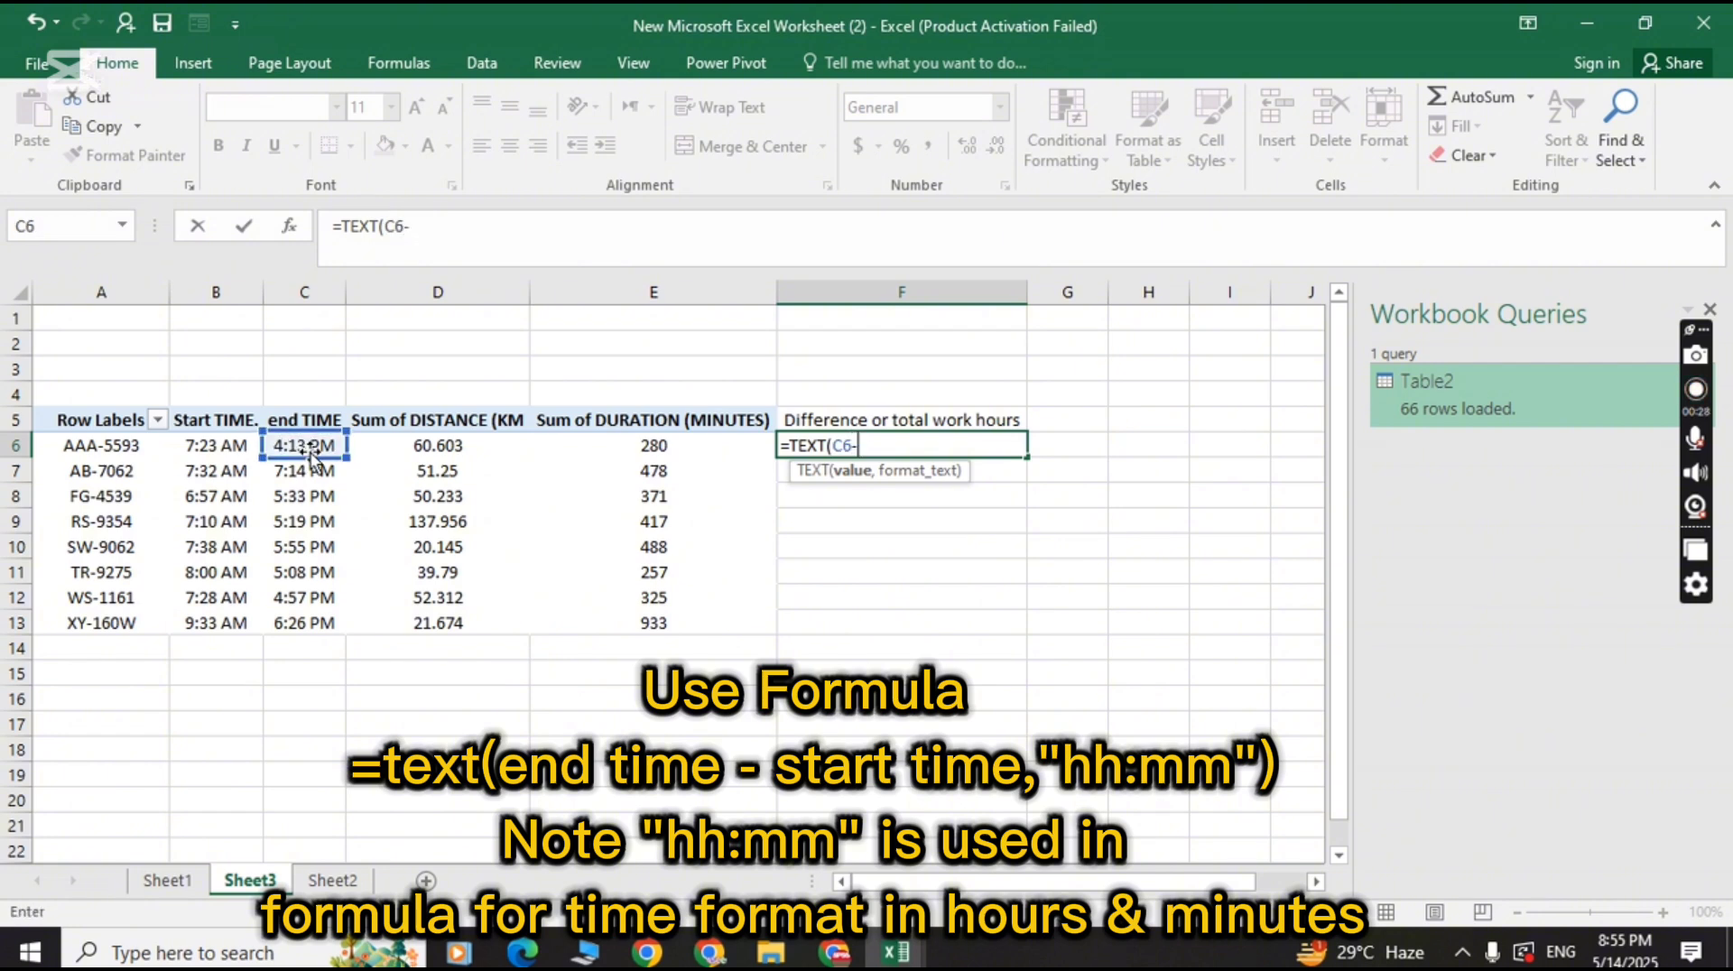
left_click(226, 454)
type(",\"hh:mm")
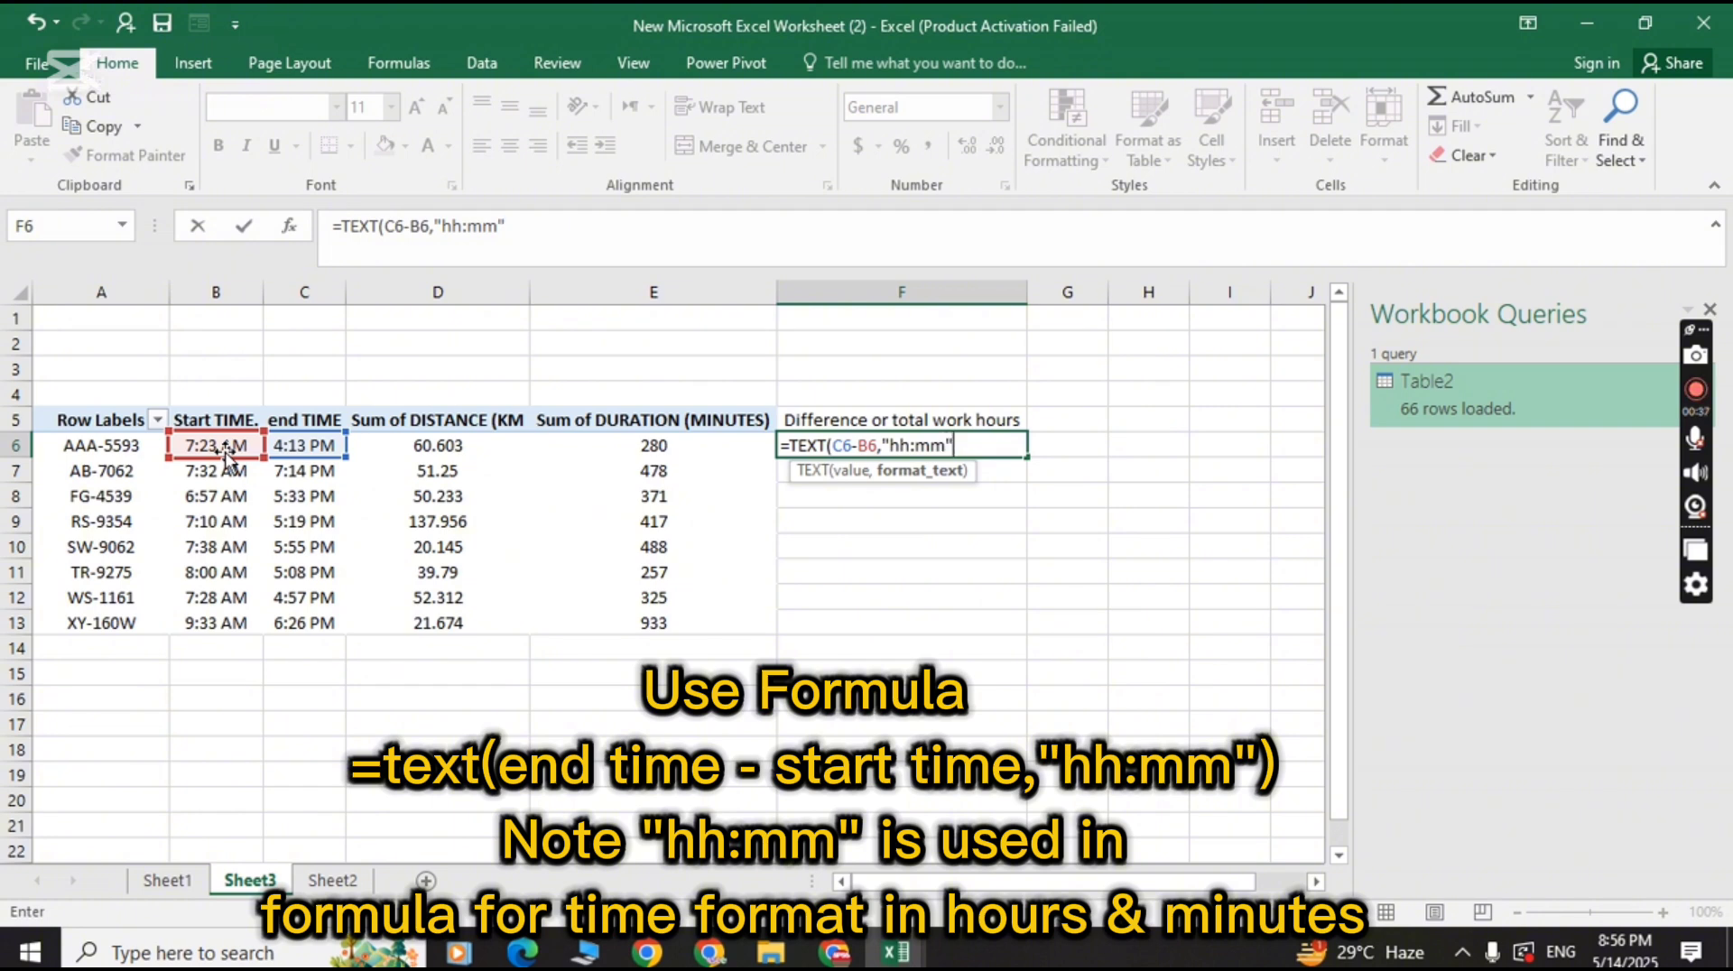
type("\")")
key("Return")
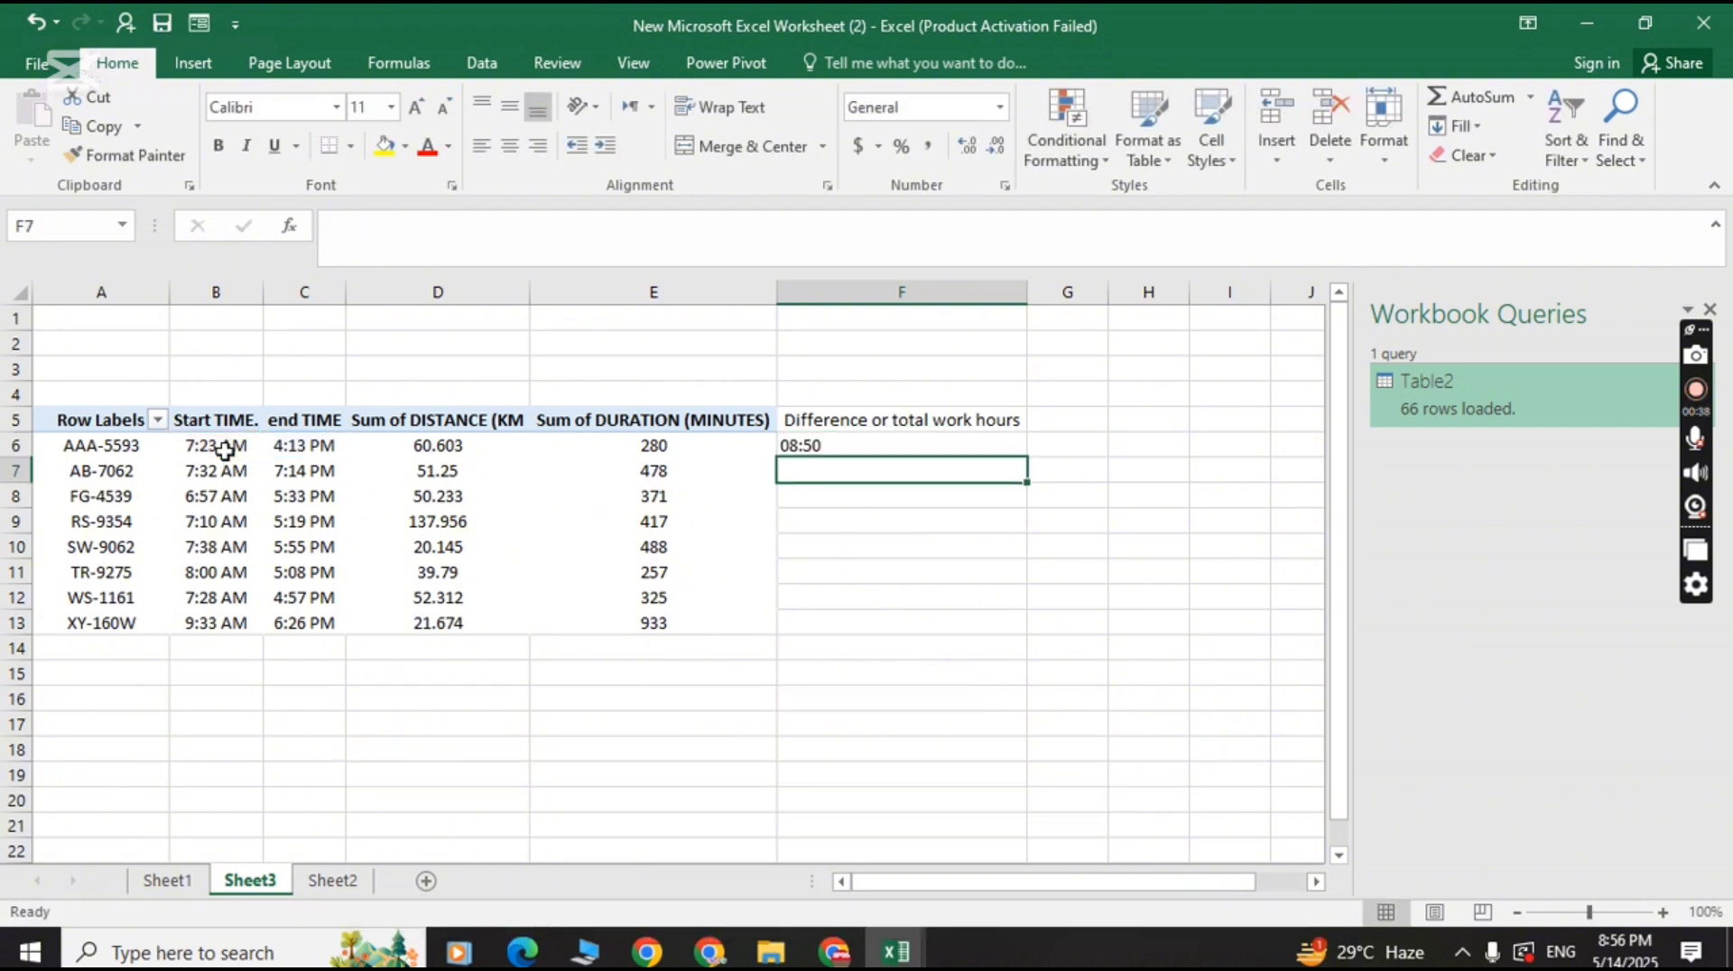
Fill the work hours formula from F6 down to F13 and center the results horizontally and vertically.
left_click(995, 449)
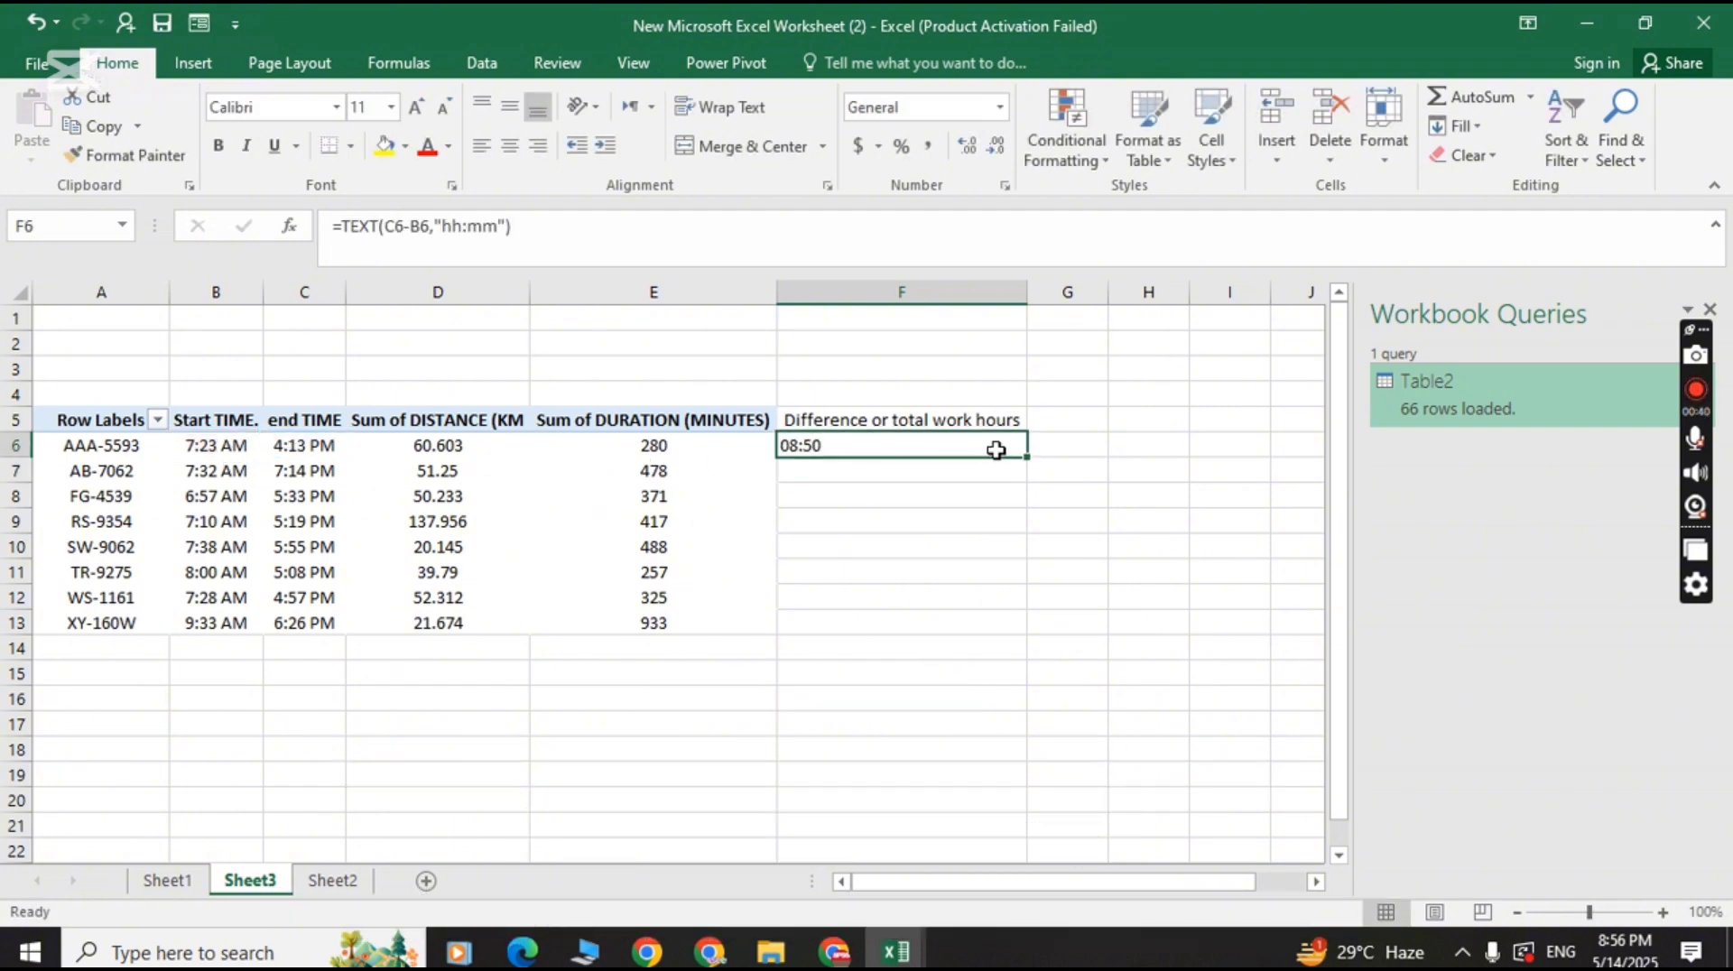
double_click(1029, 456)
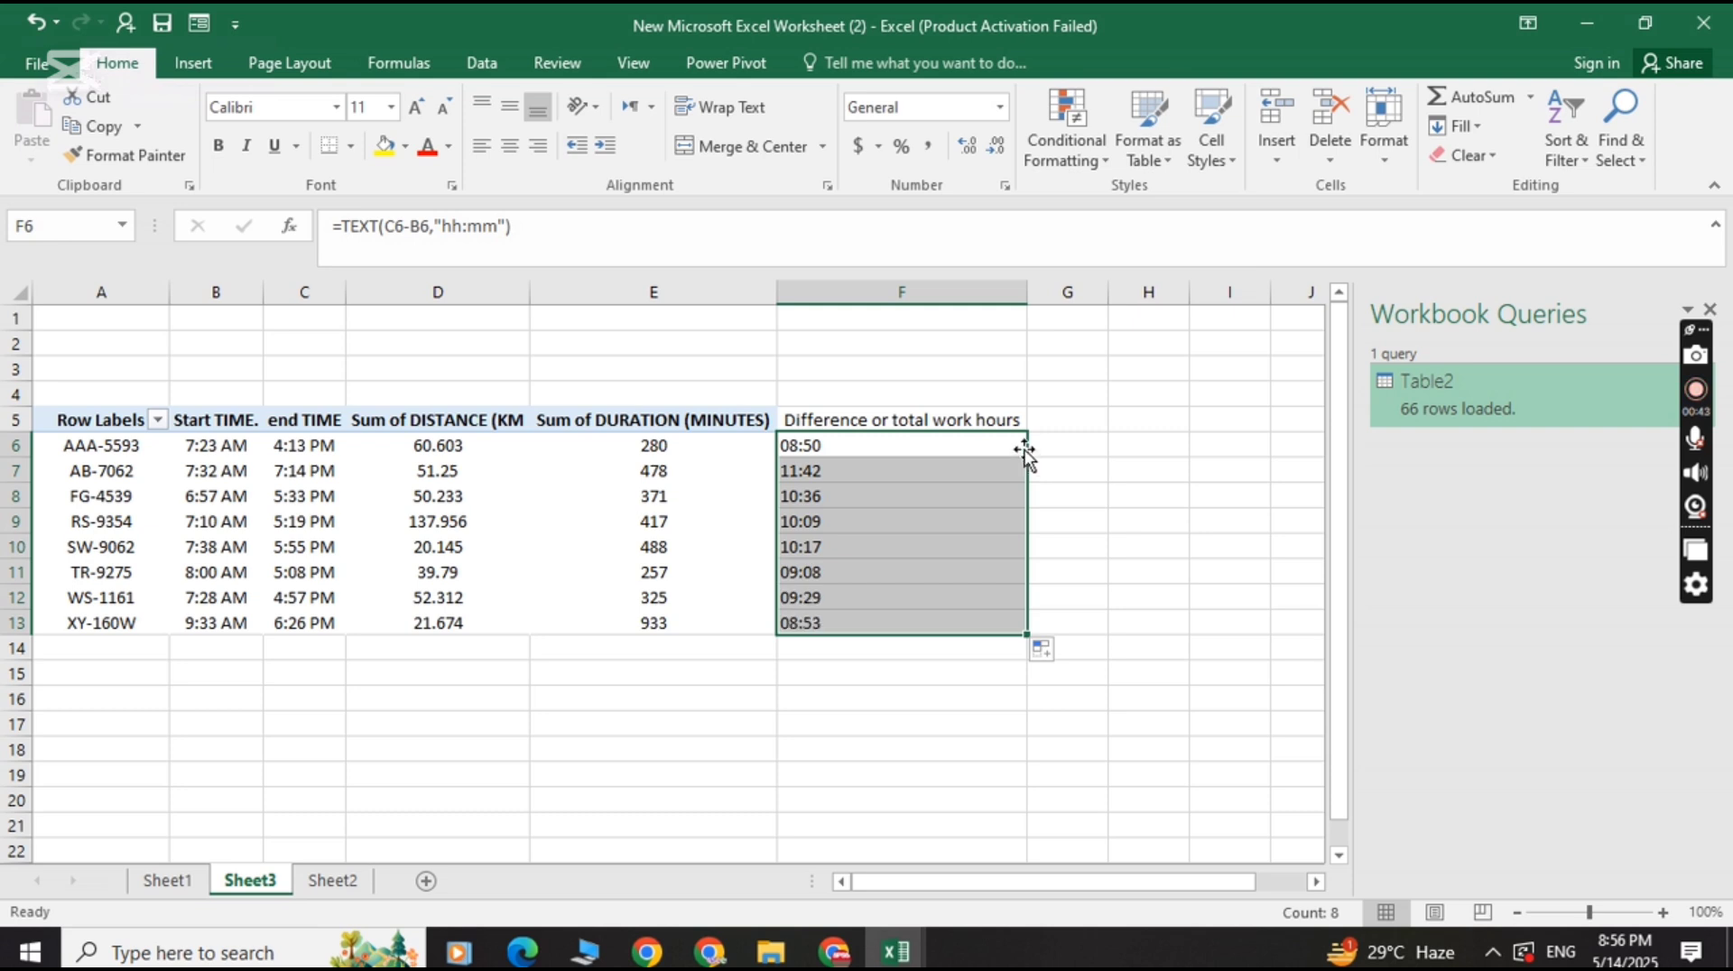
left_click(511, 147)
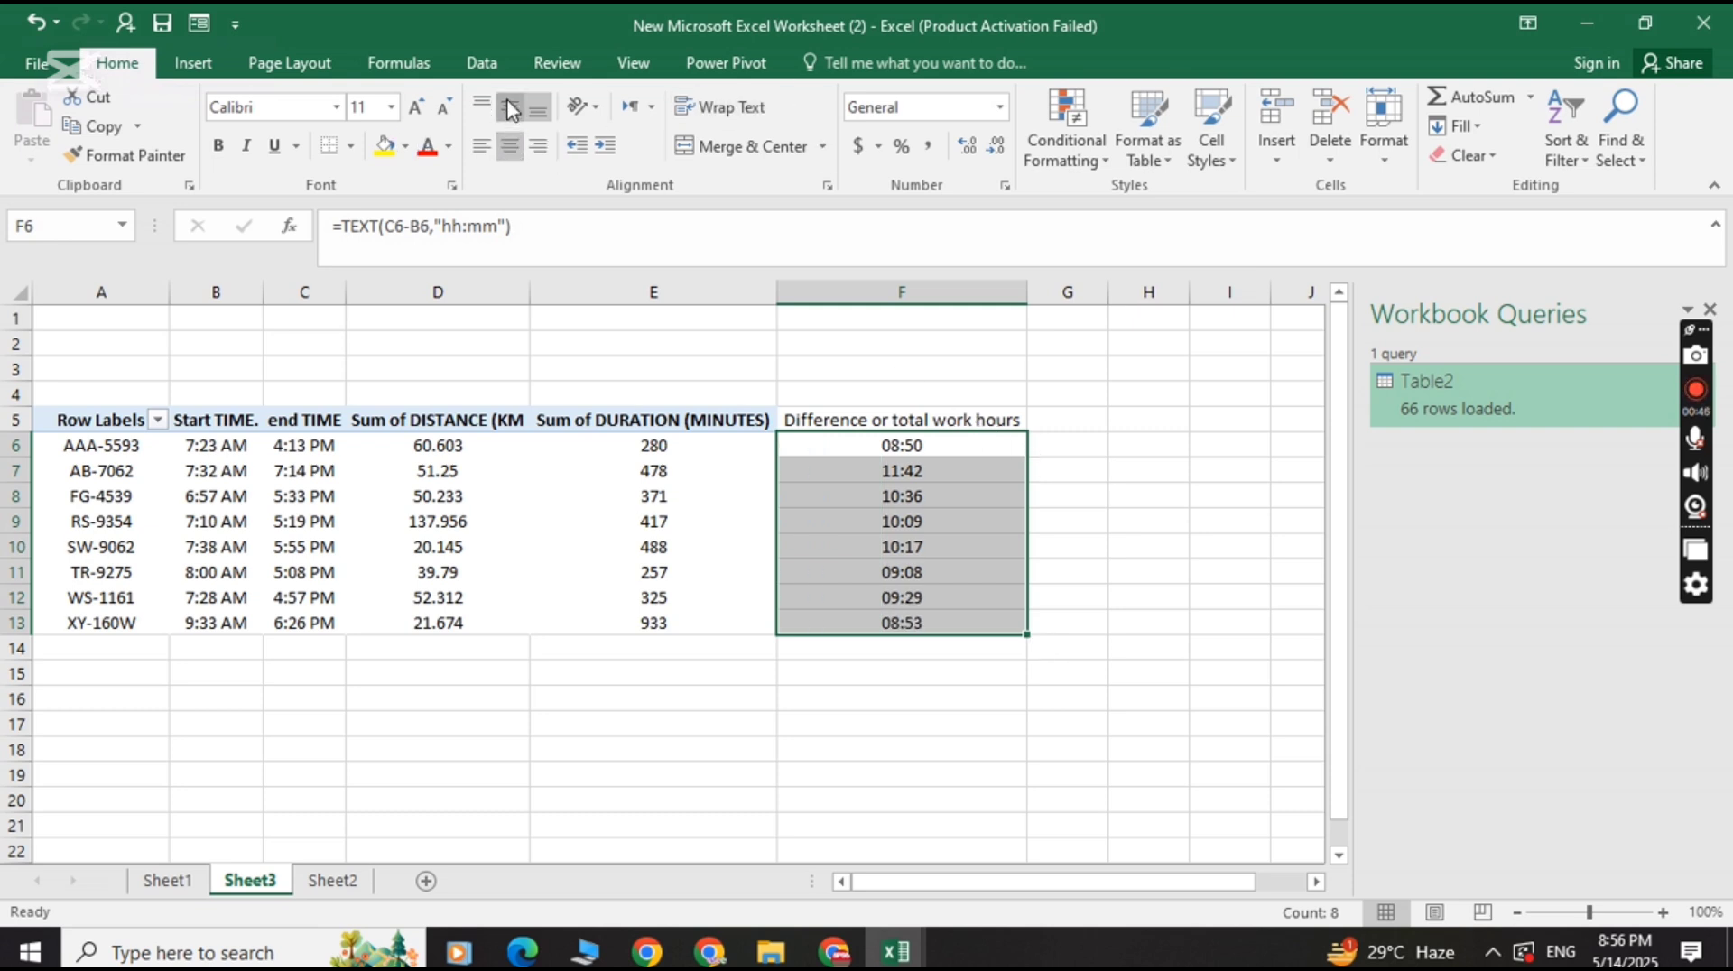
left_click(511, 107)
Insert a slicer for the VEHICLE NAME field of the pivot table.
left_click(595, 499)
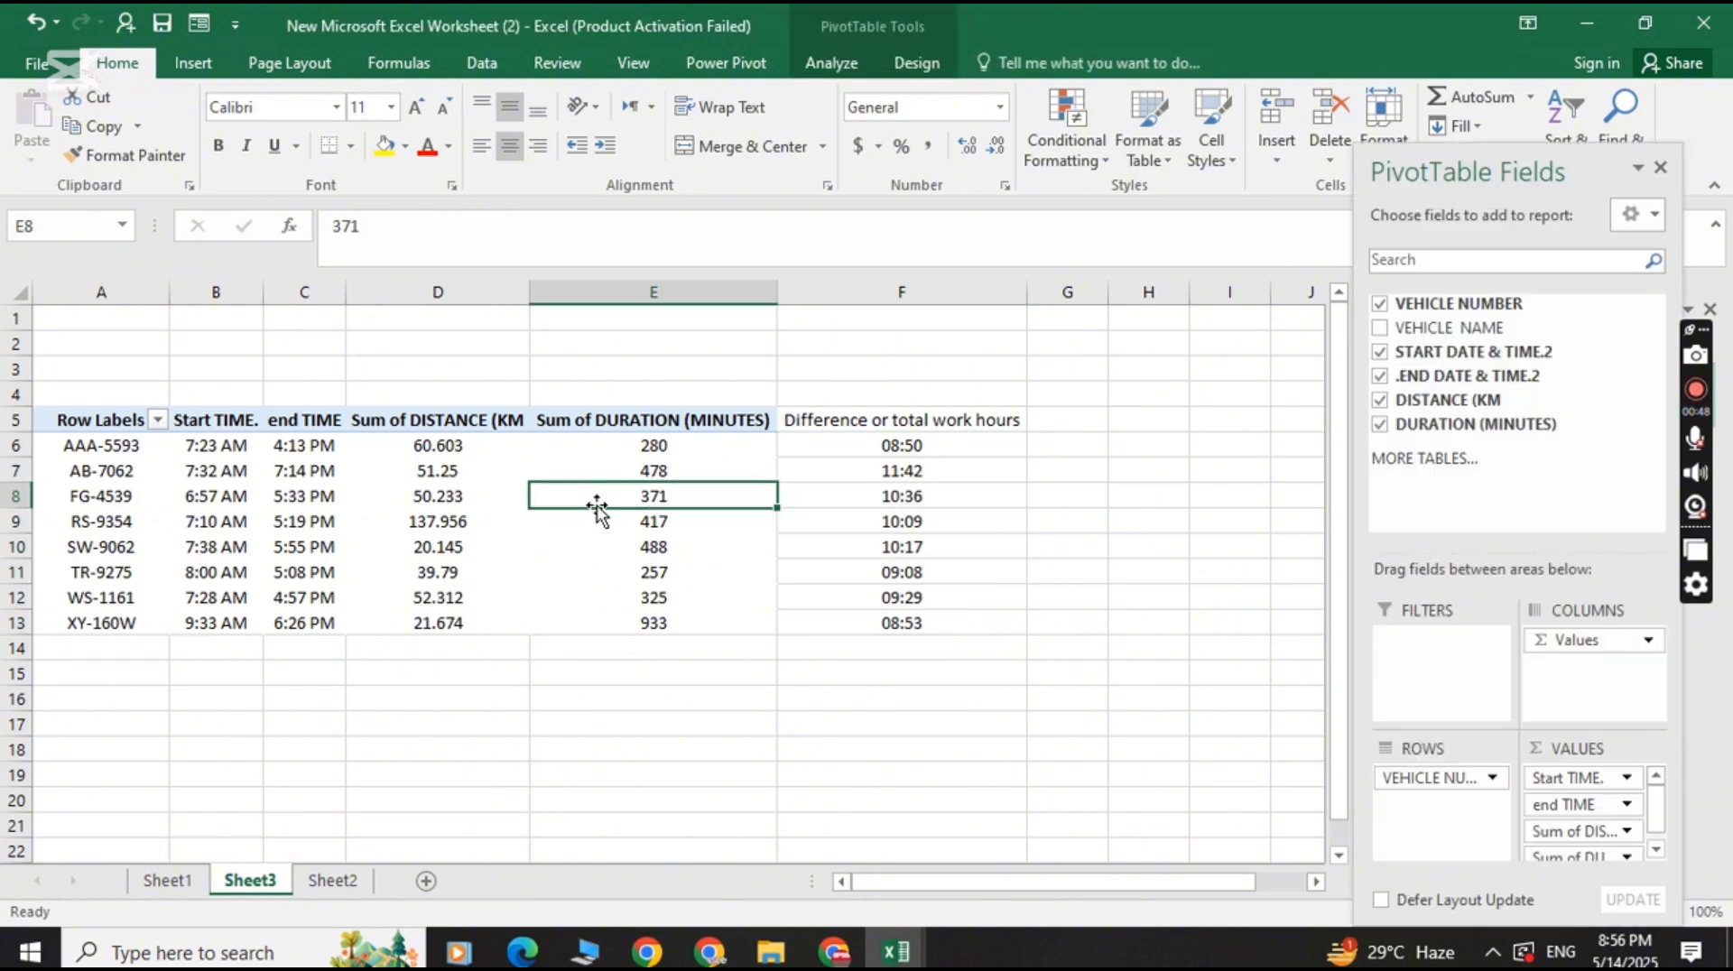
left_click(554, 471)
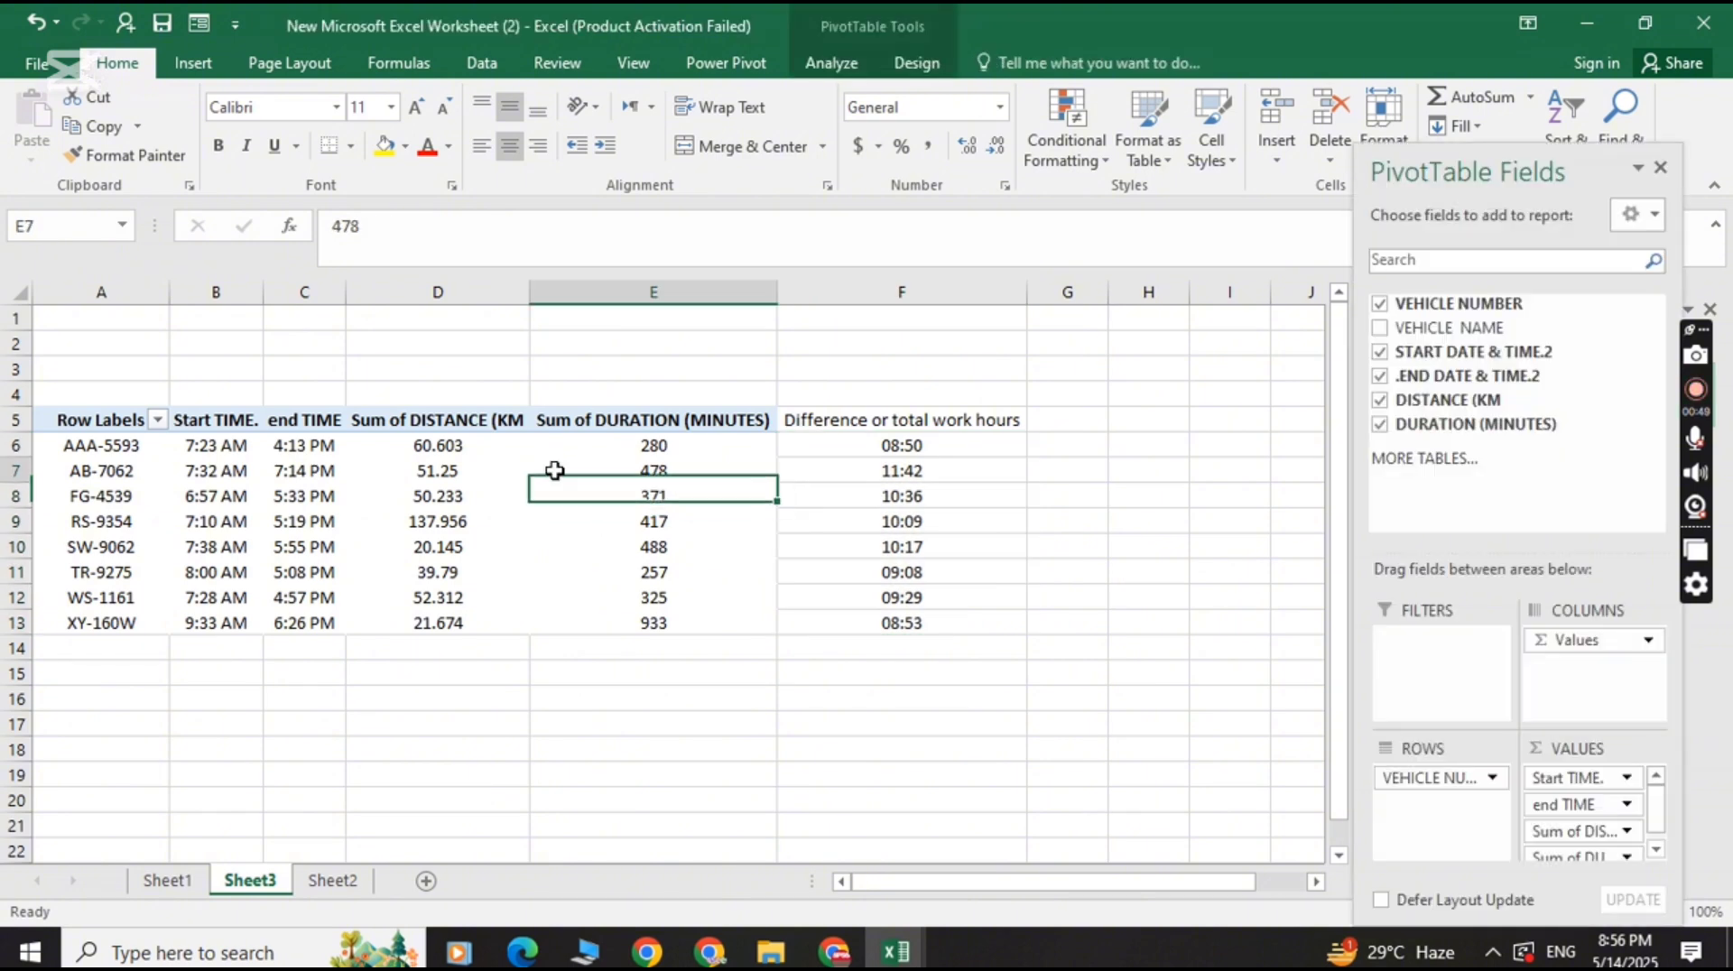
left_click(477, 463)
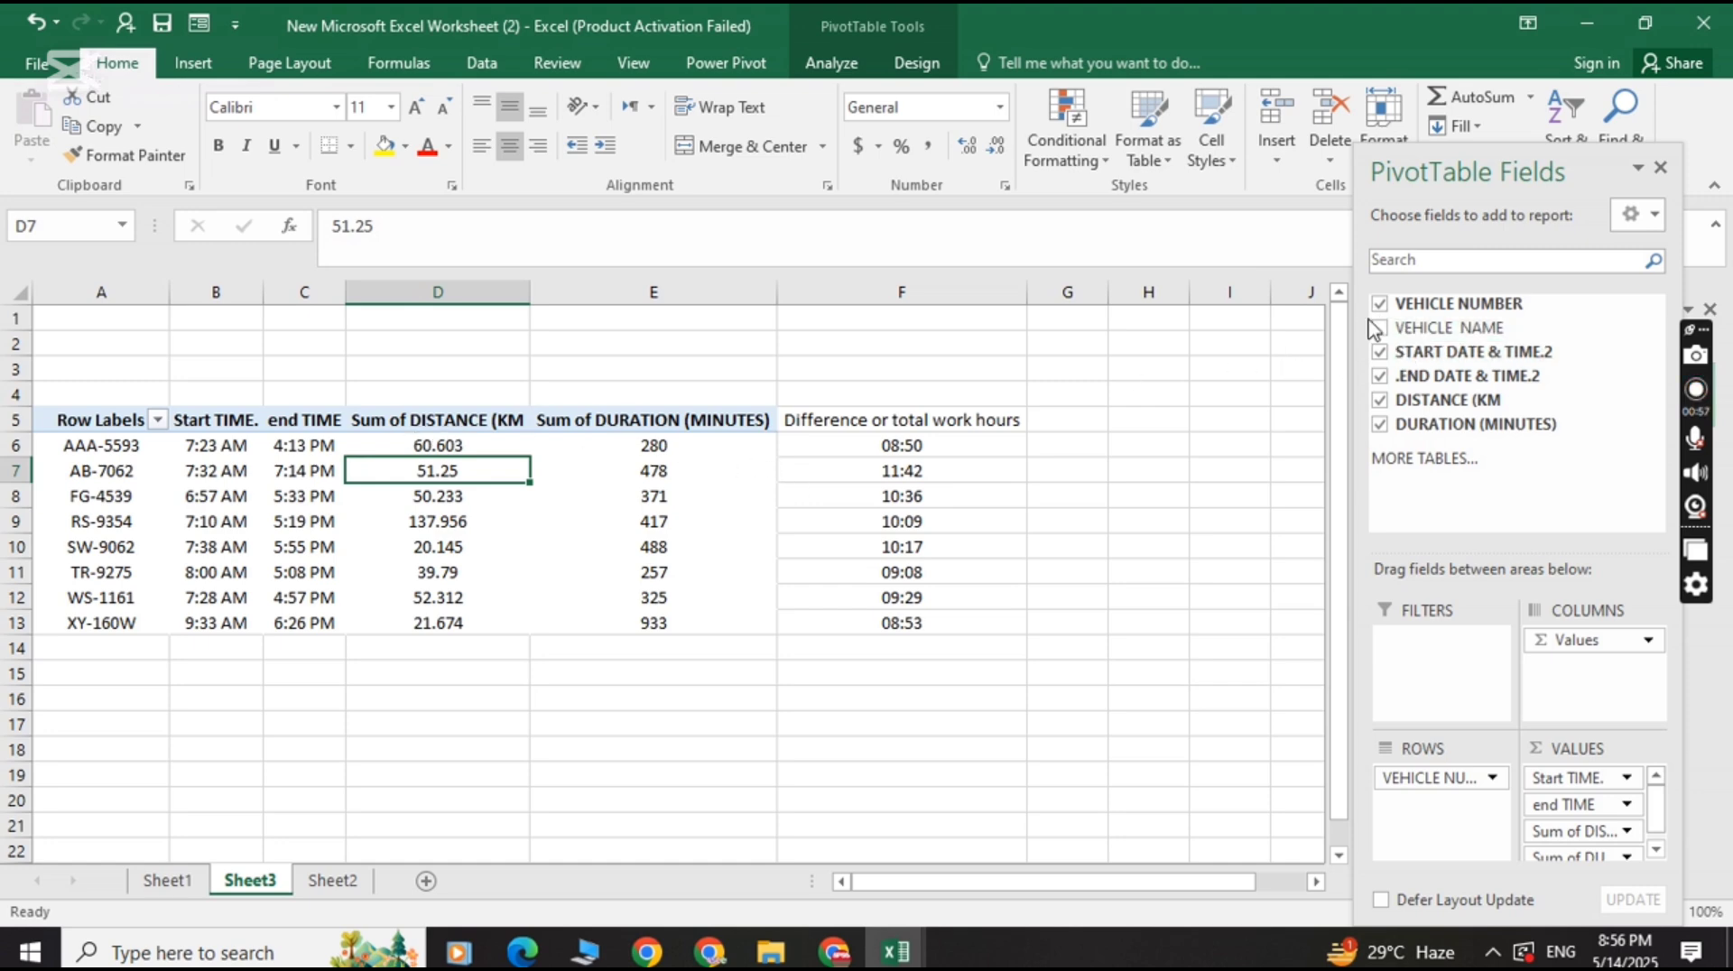
left_click(831, 62)
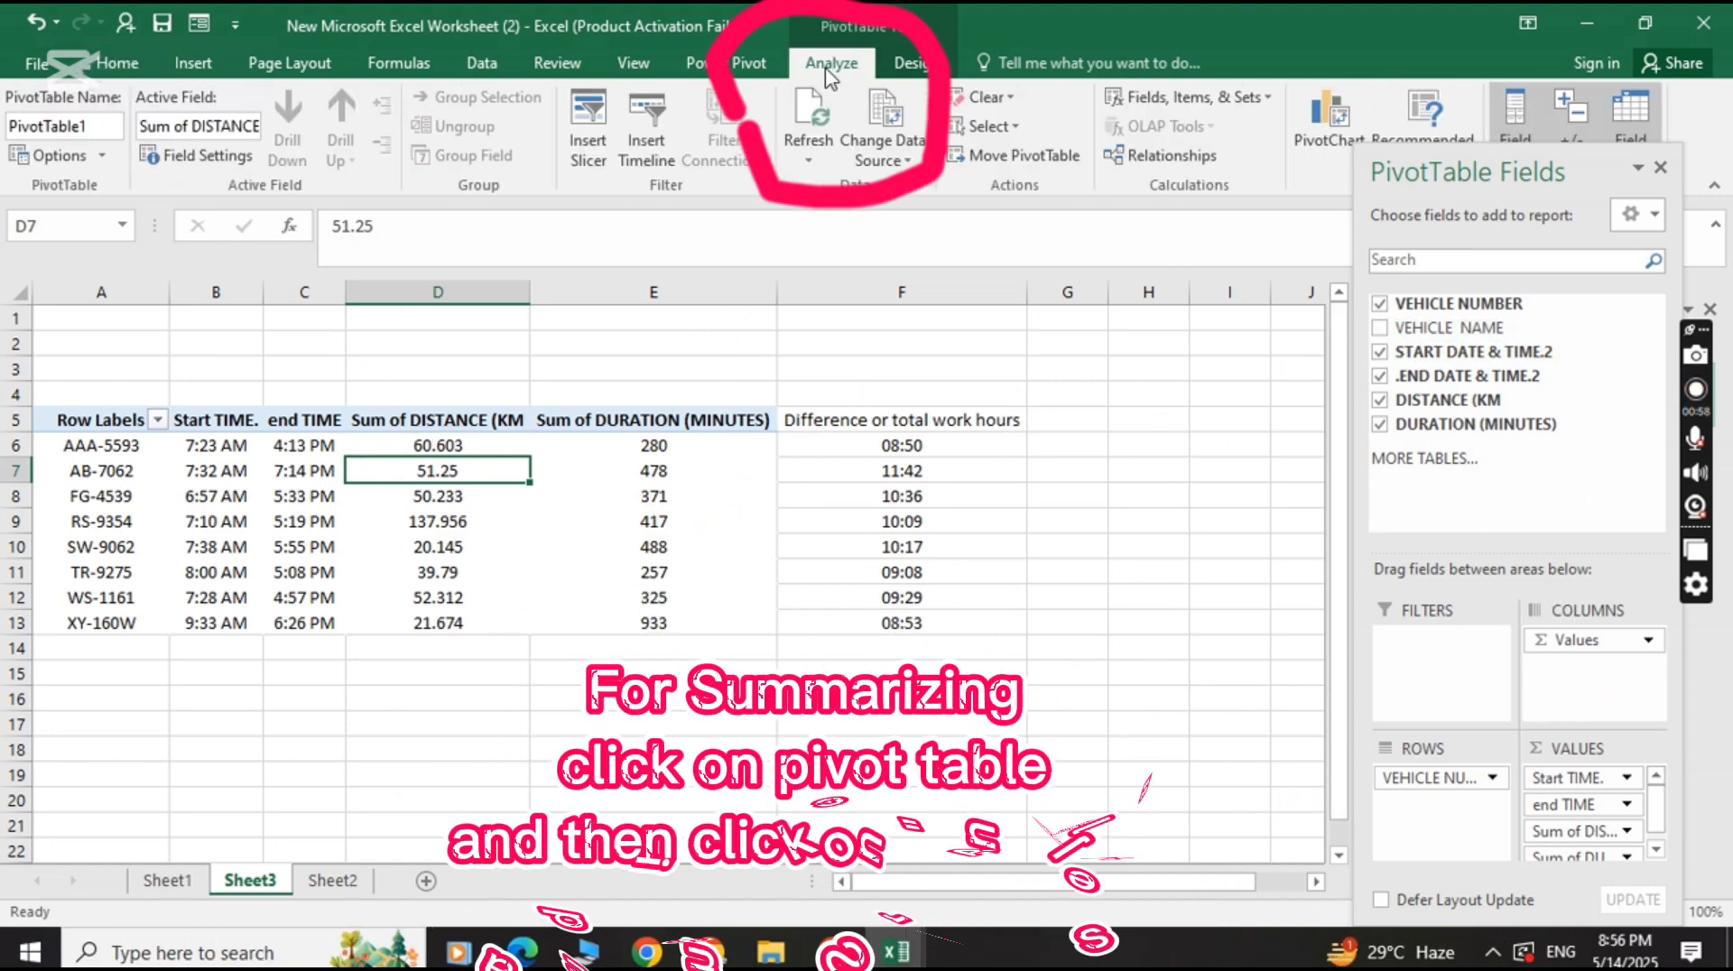
left_click(589, 127)
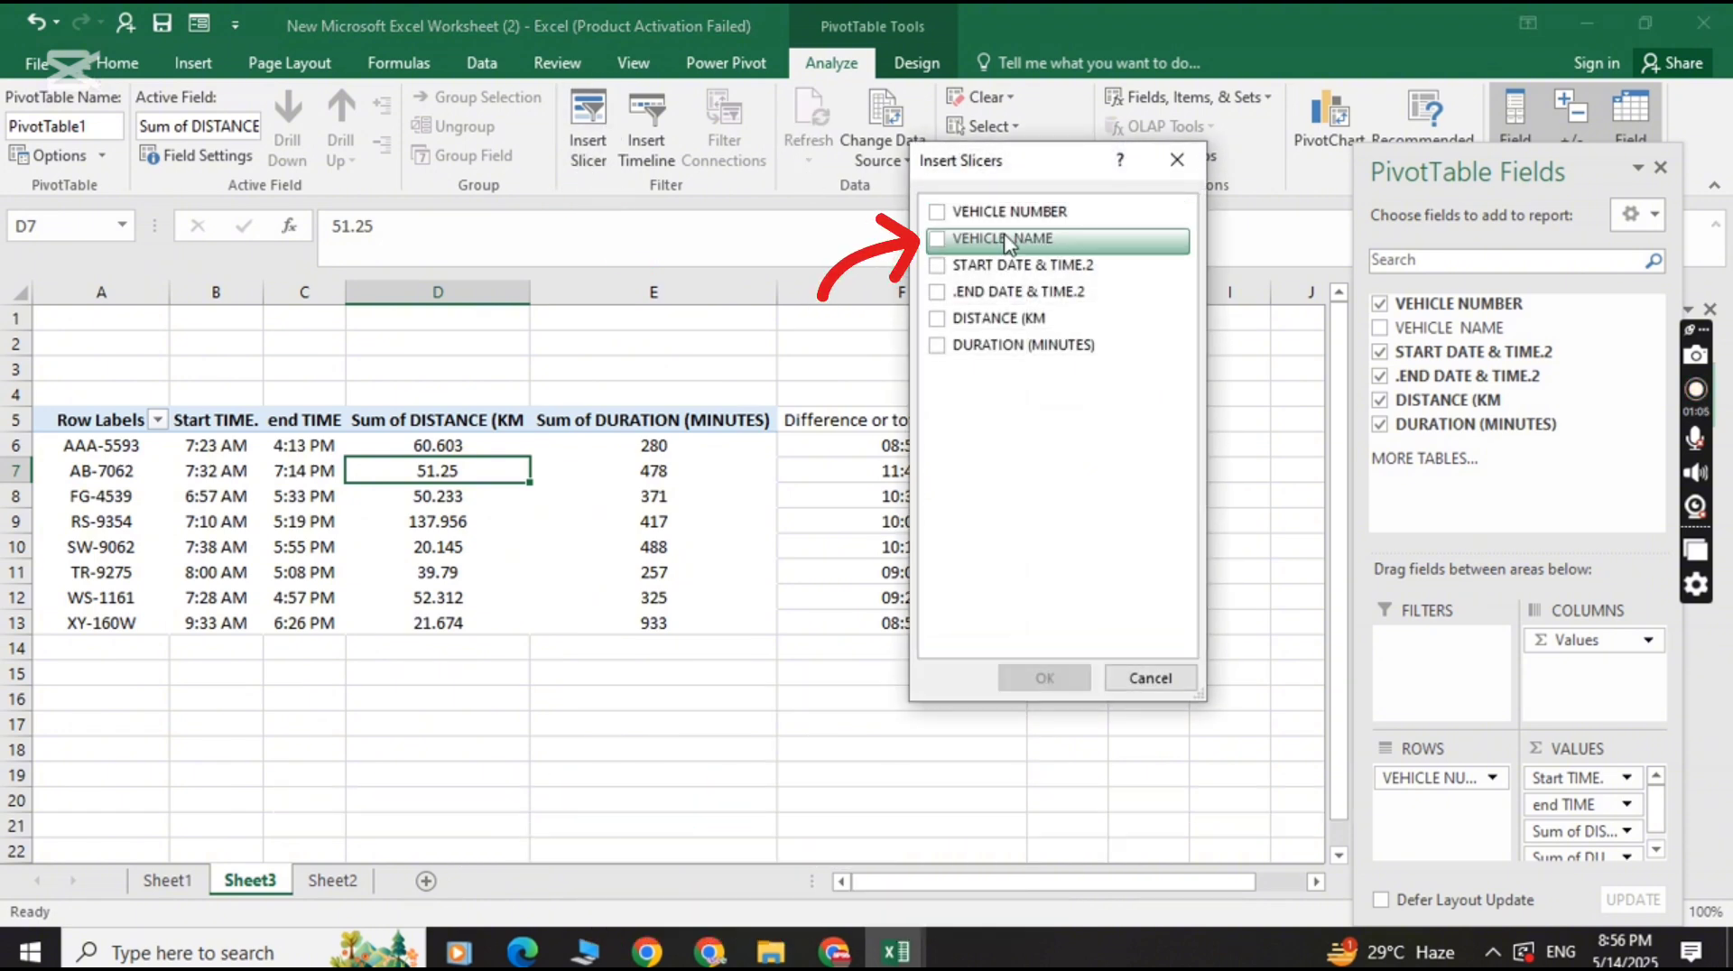
left_click(940, 241)
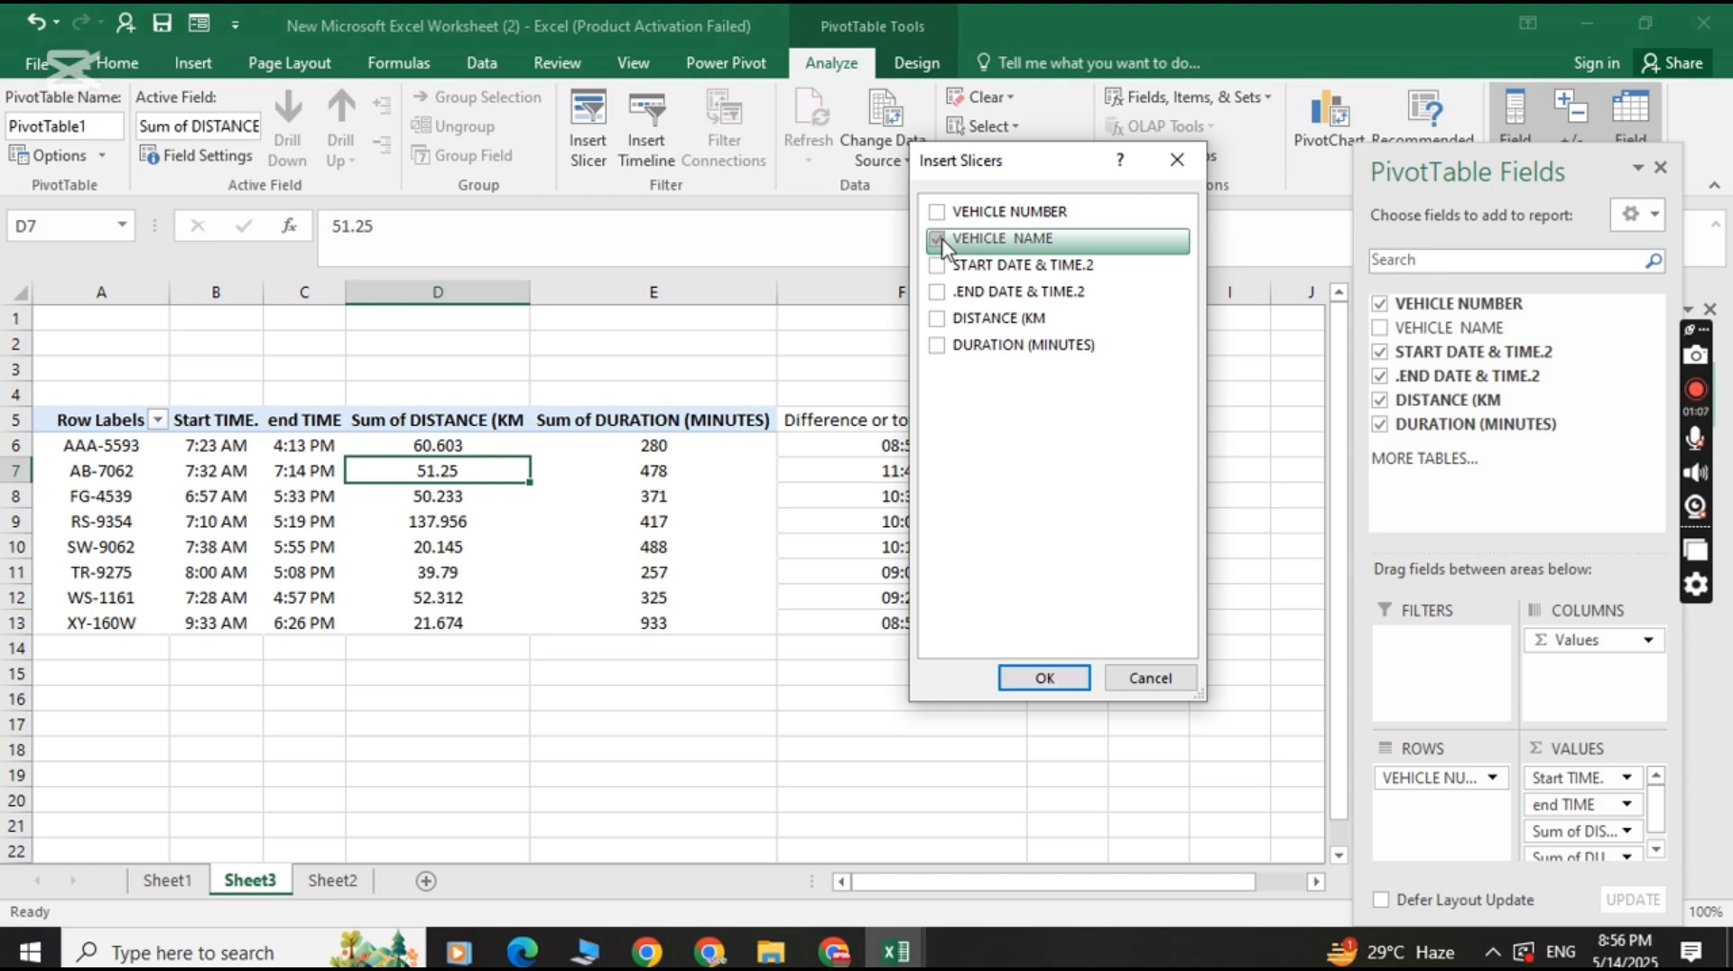
left_click(1051, 677)
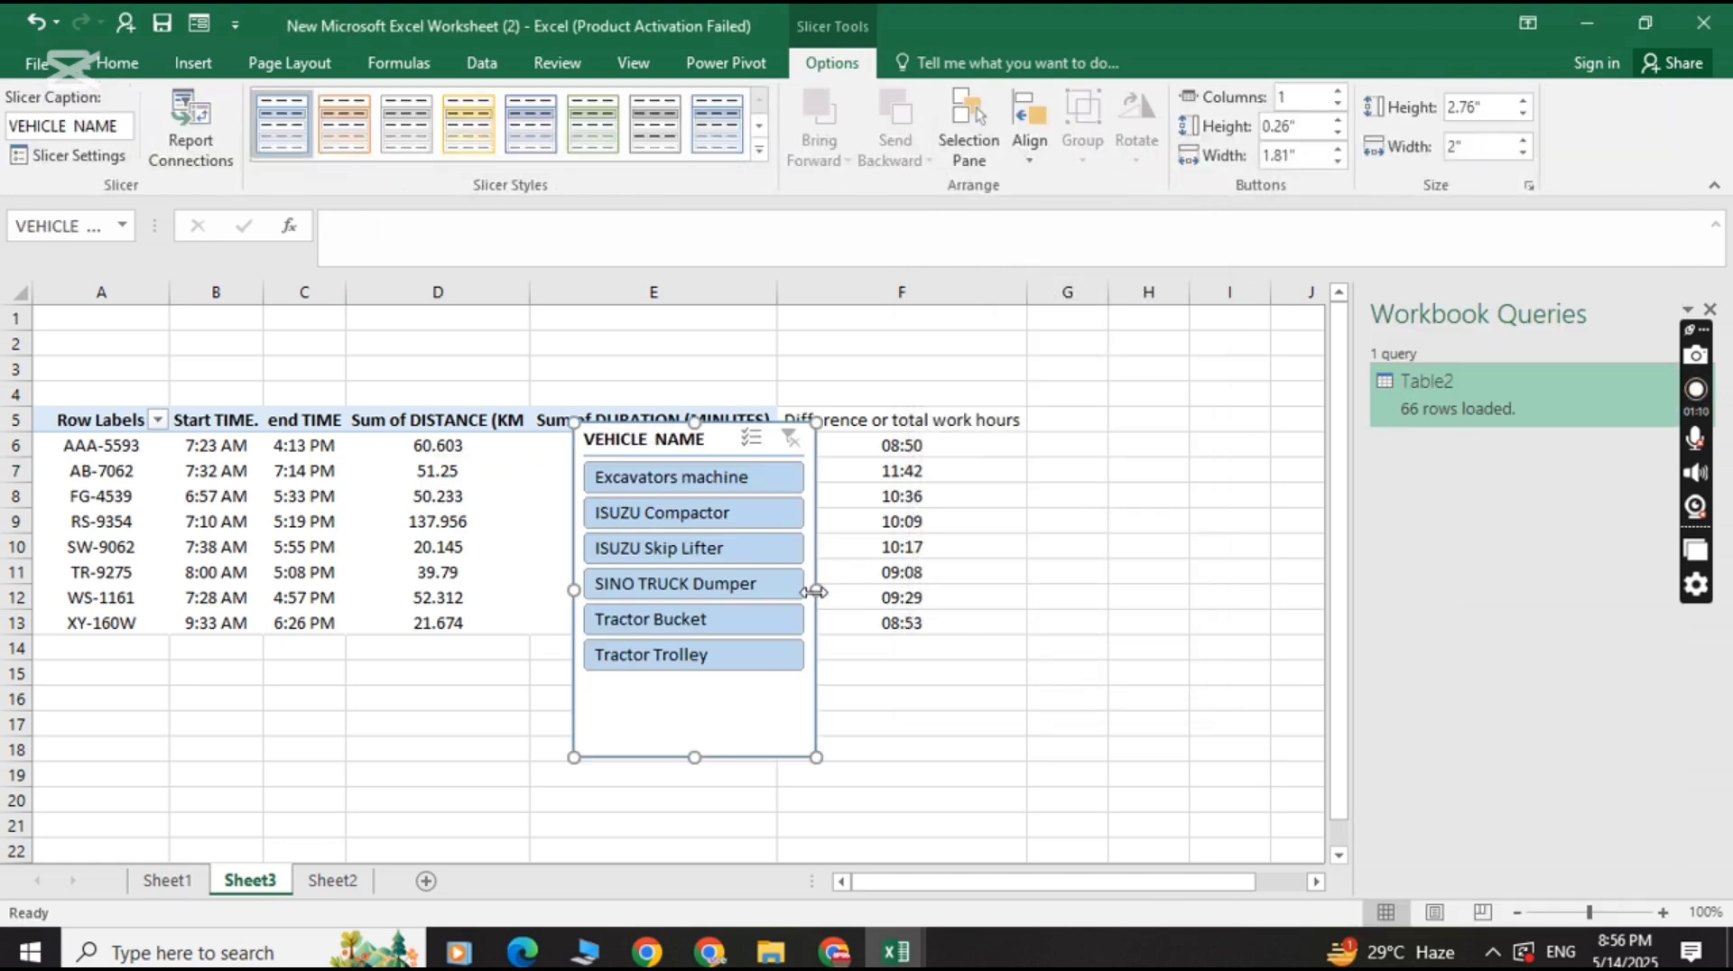
Widen the VEHICLE NAME slicer, arrange its buttons in 6 columns and reduce the button width to 0.7".
left_click_drag(814, 592, 1232, 545)
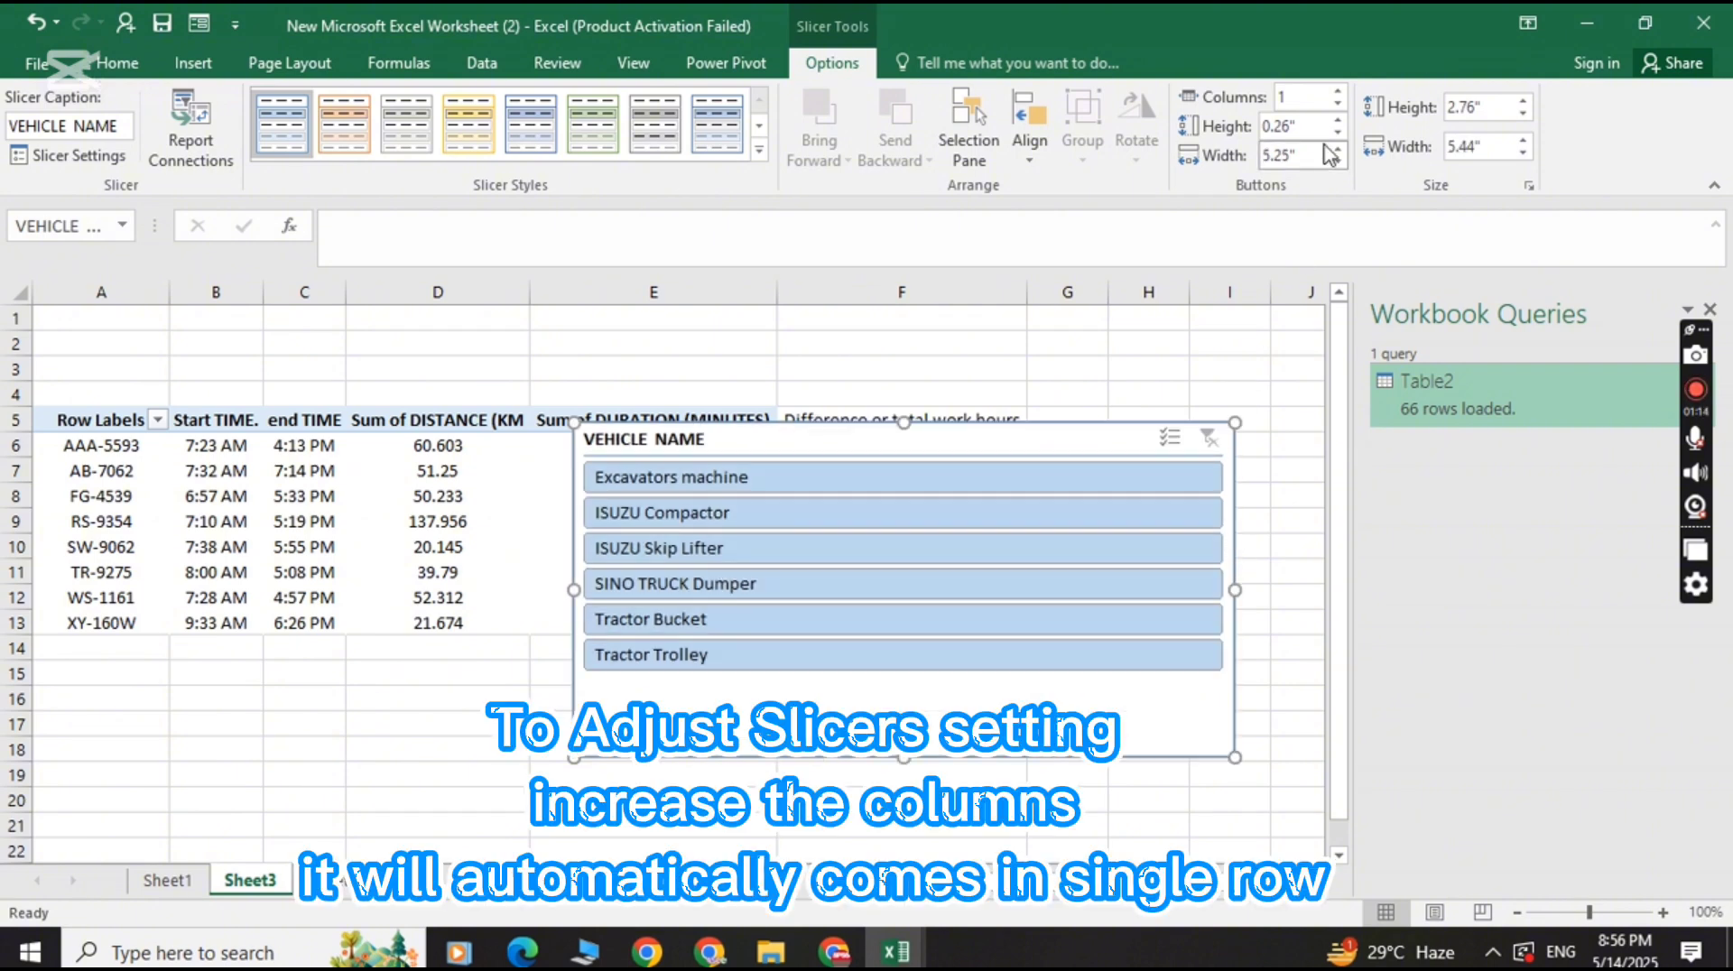
left_click(1341, 92)
left_click(1341, 92)
left_click(1340, 92)
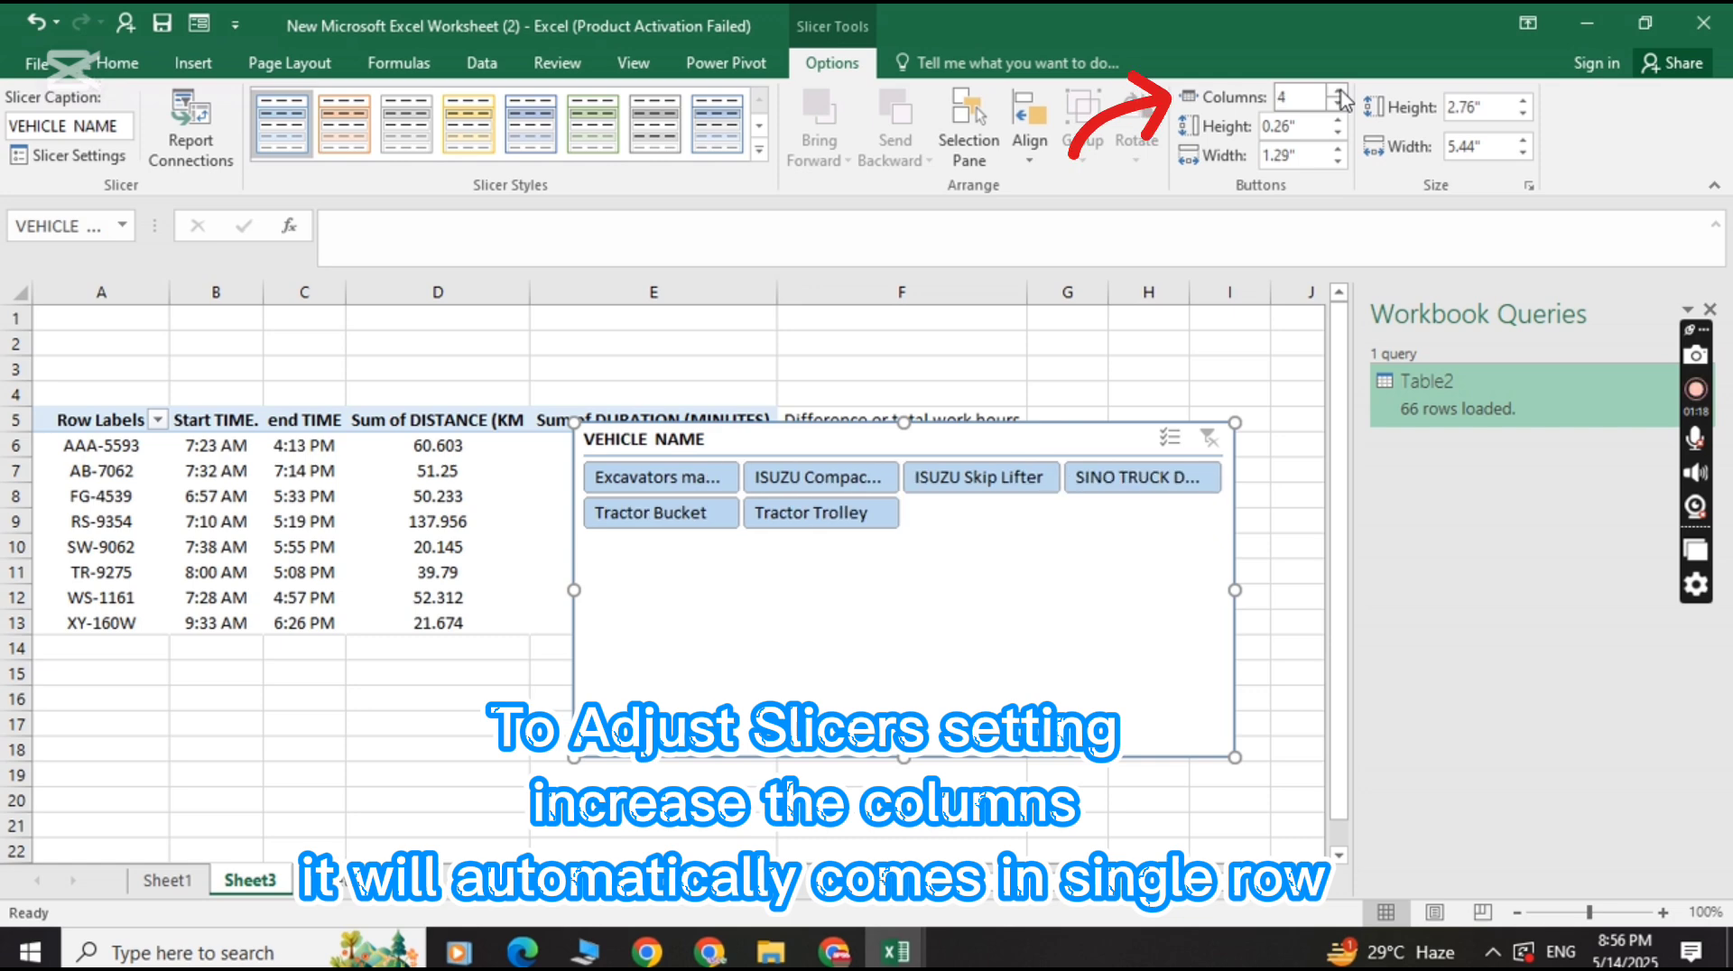
left_click(1341, 92)
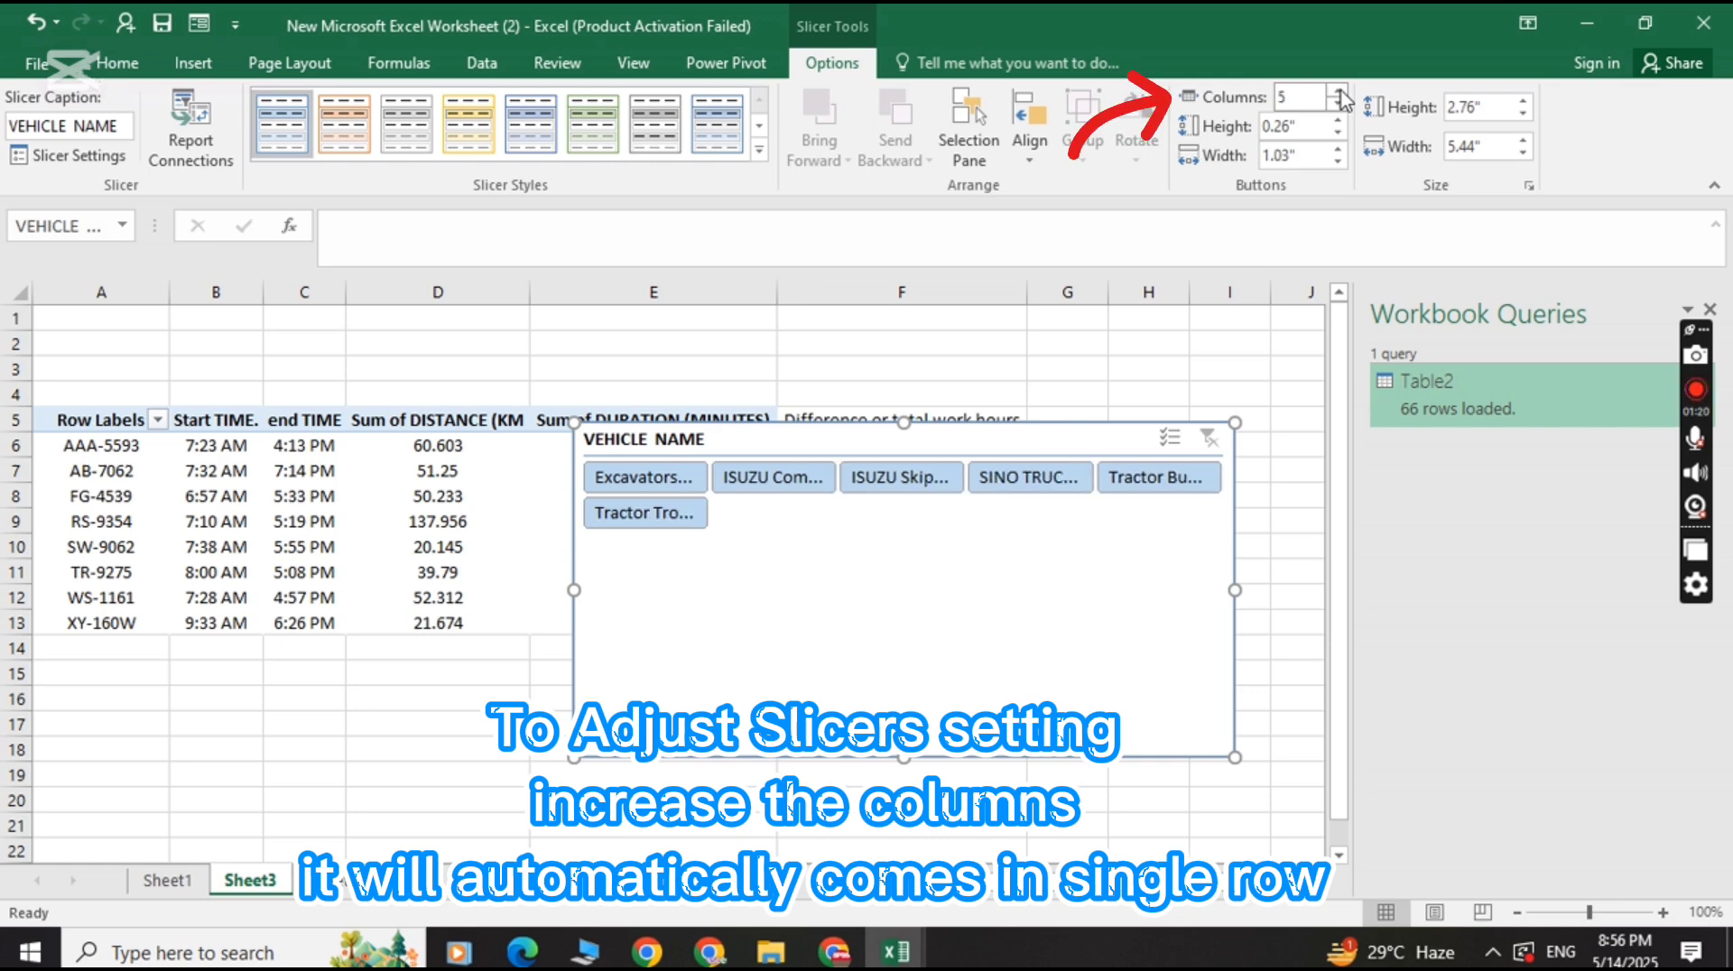
left_click(1341, 92)
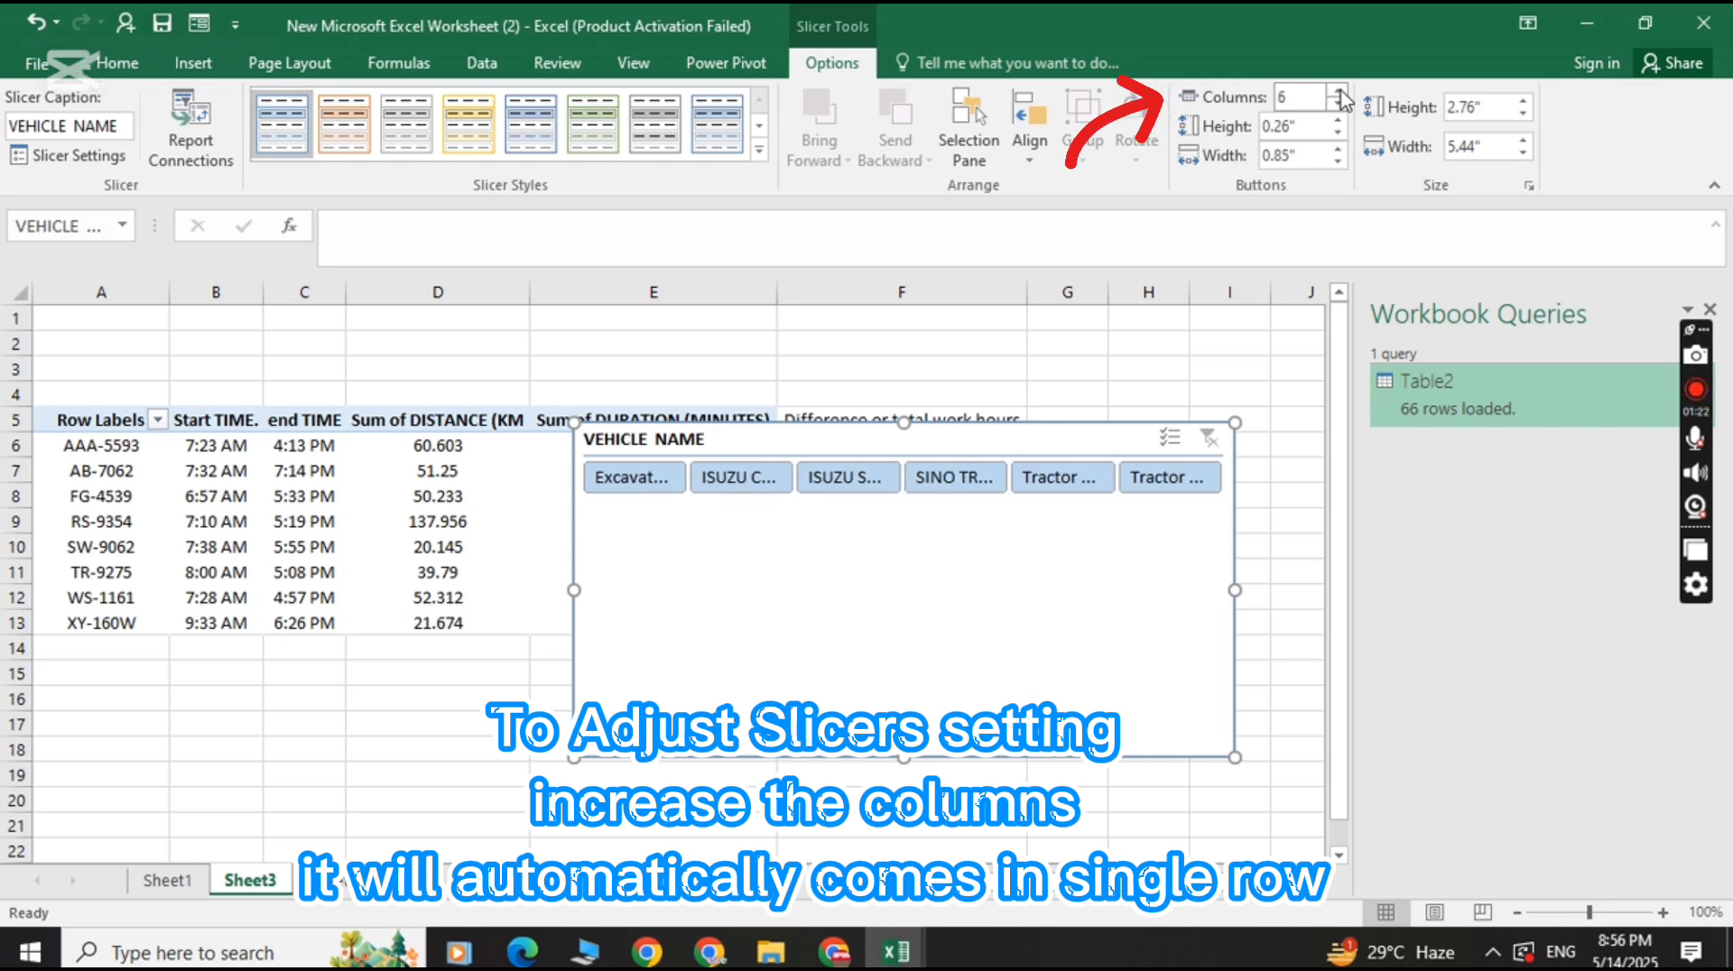
left_click(1338, 164)
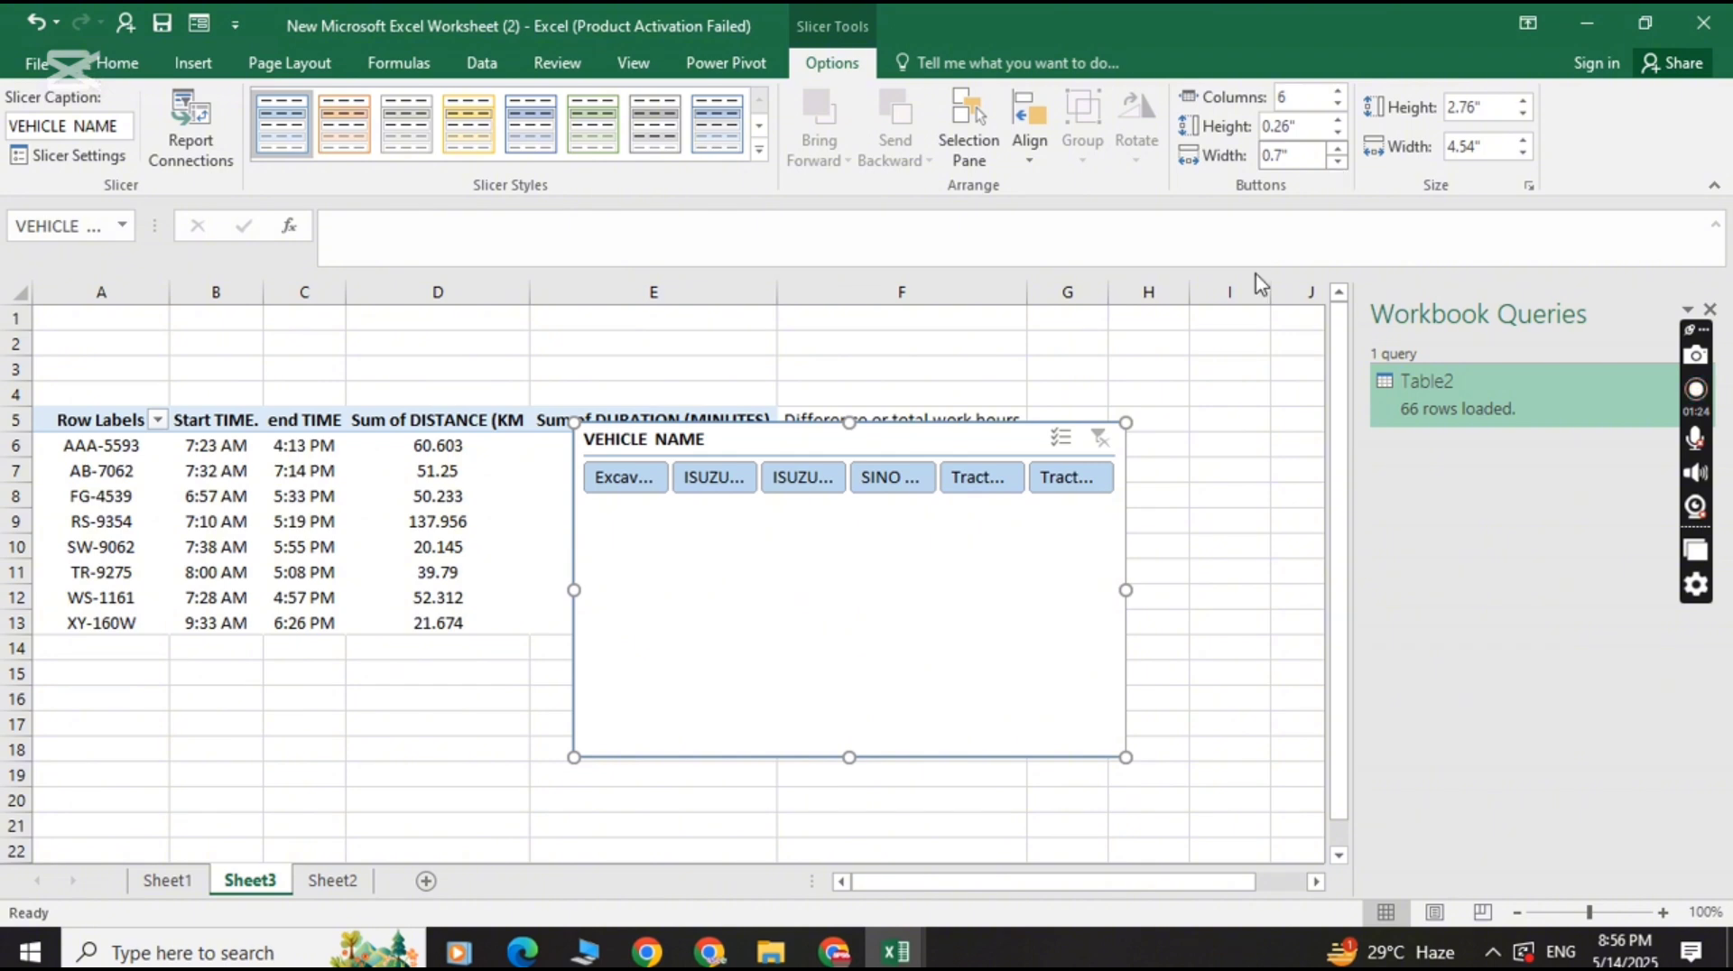
Move the VEHICLE NAME slicer above the pivot table into rows 1–4 and resize it to about 9.95" wide and 0.74" high.
left_click_drag(900, 608, 660, 493)
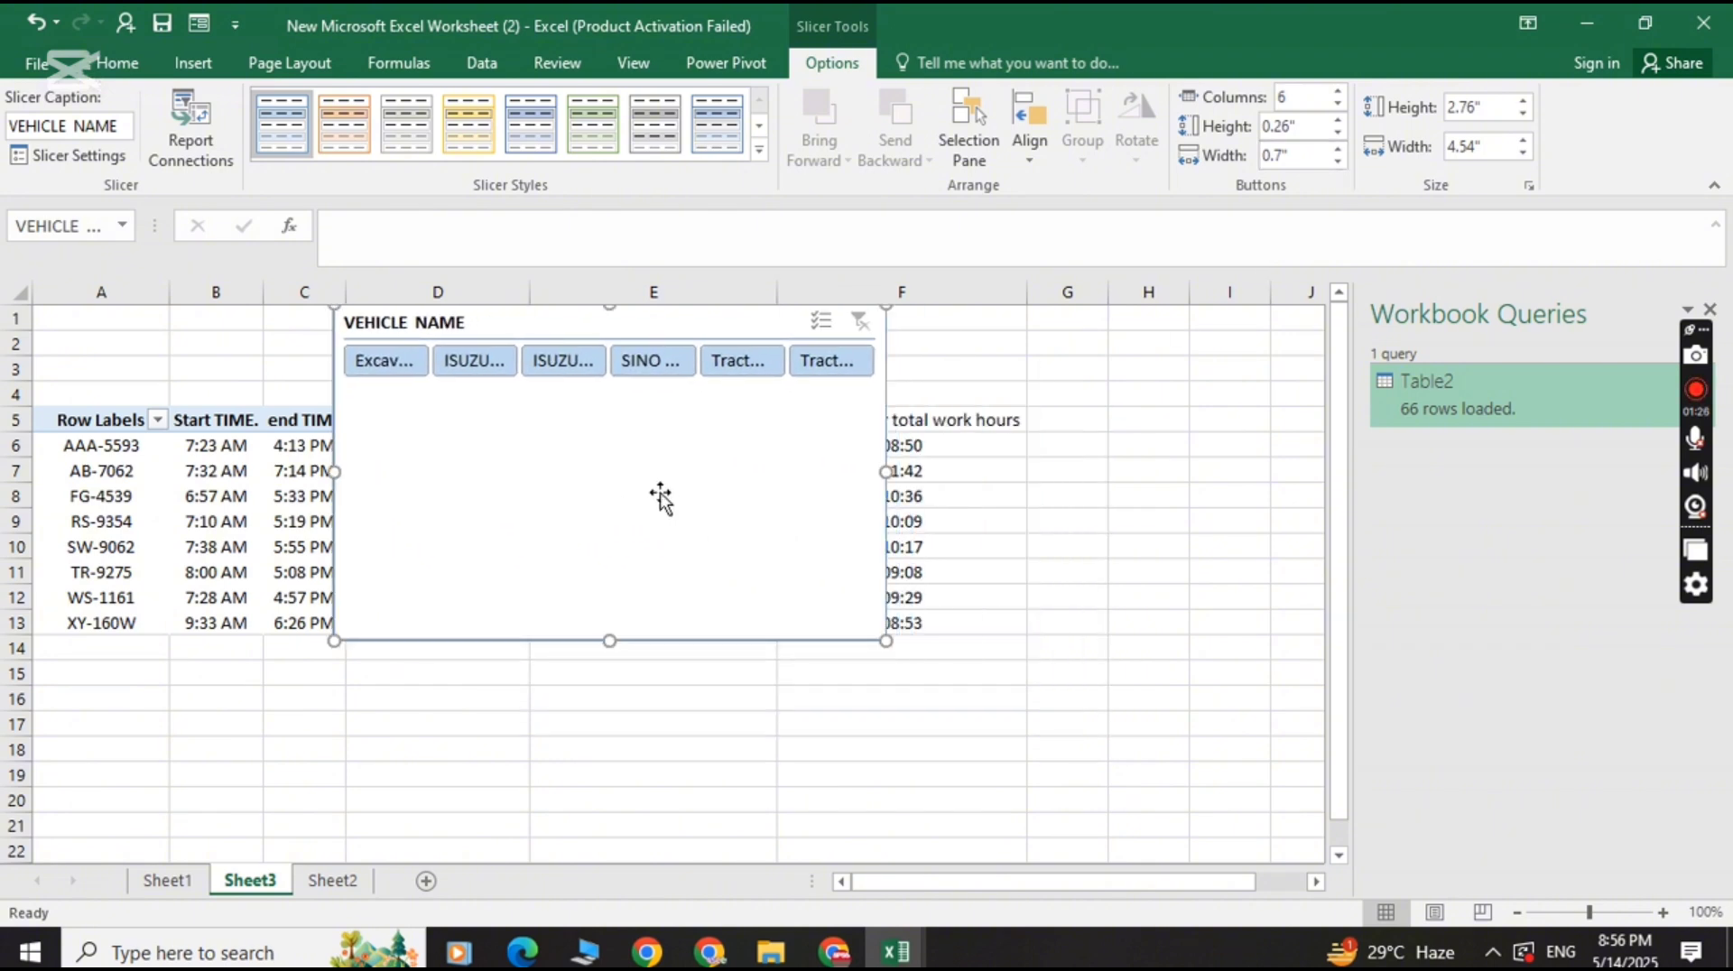
left_click_drag(885, 472, 1167, 408)
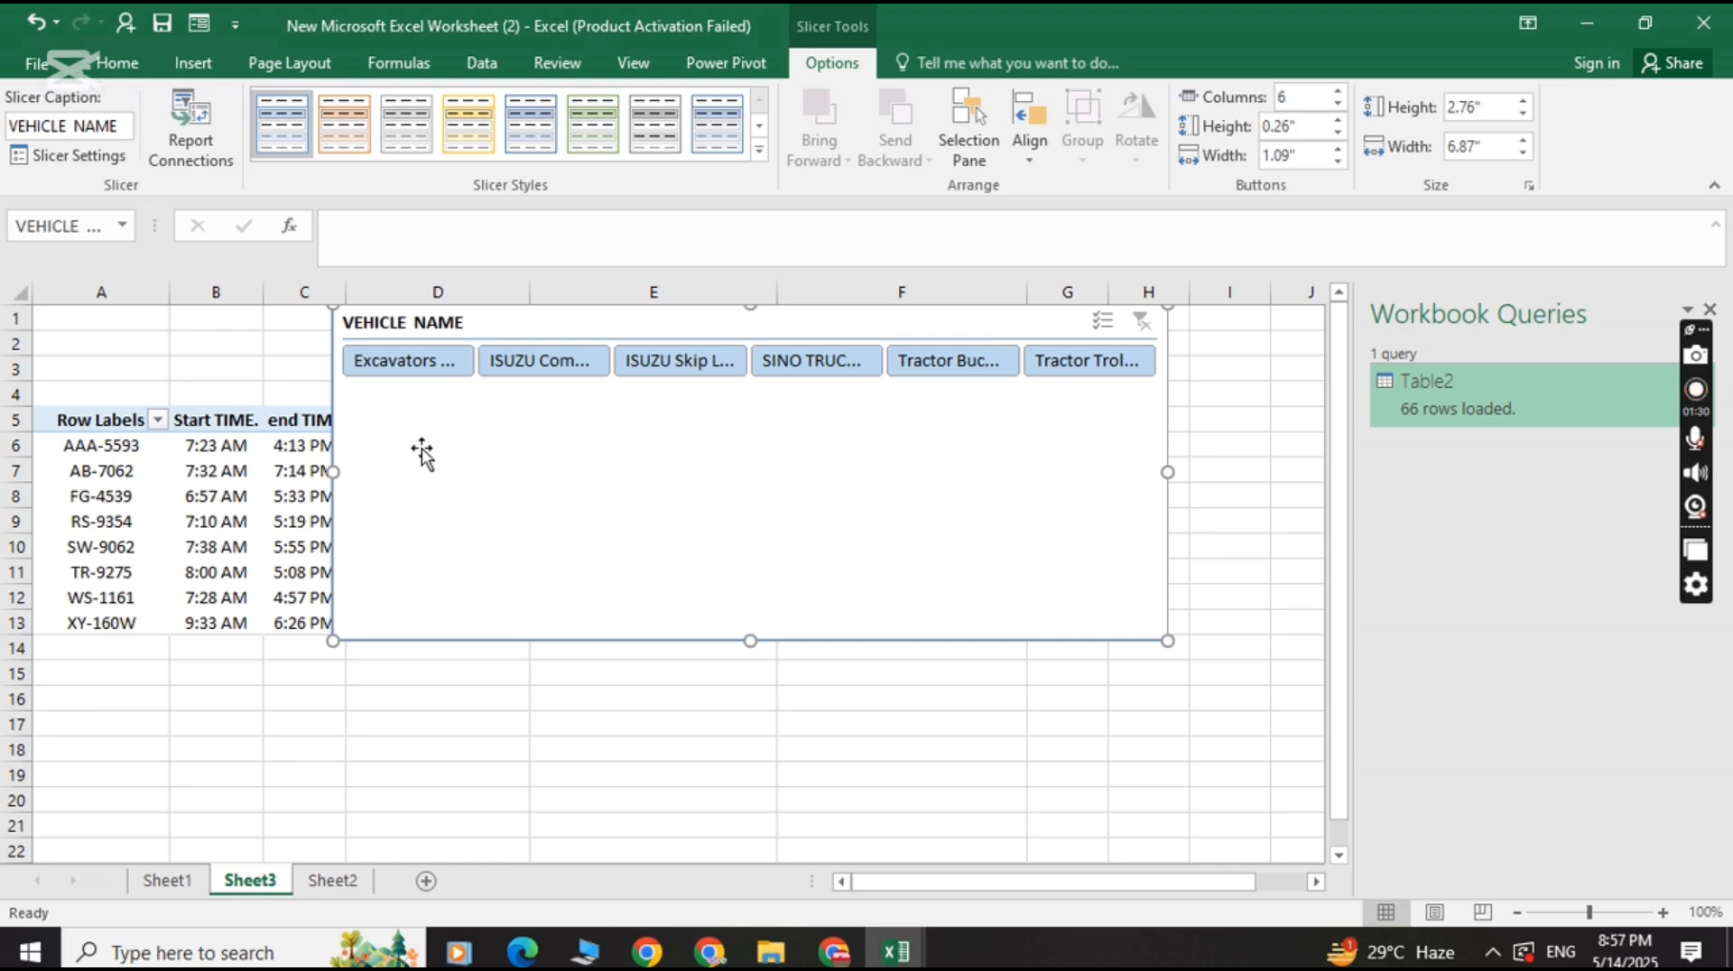
left_click_drag(339, 471, 67, 442)
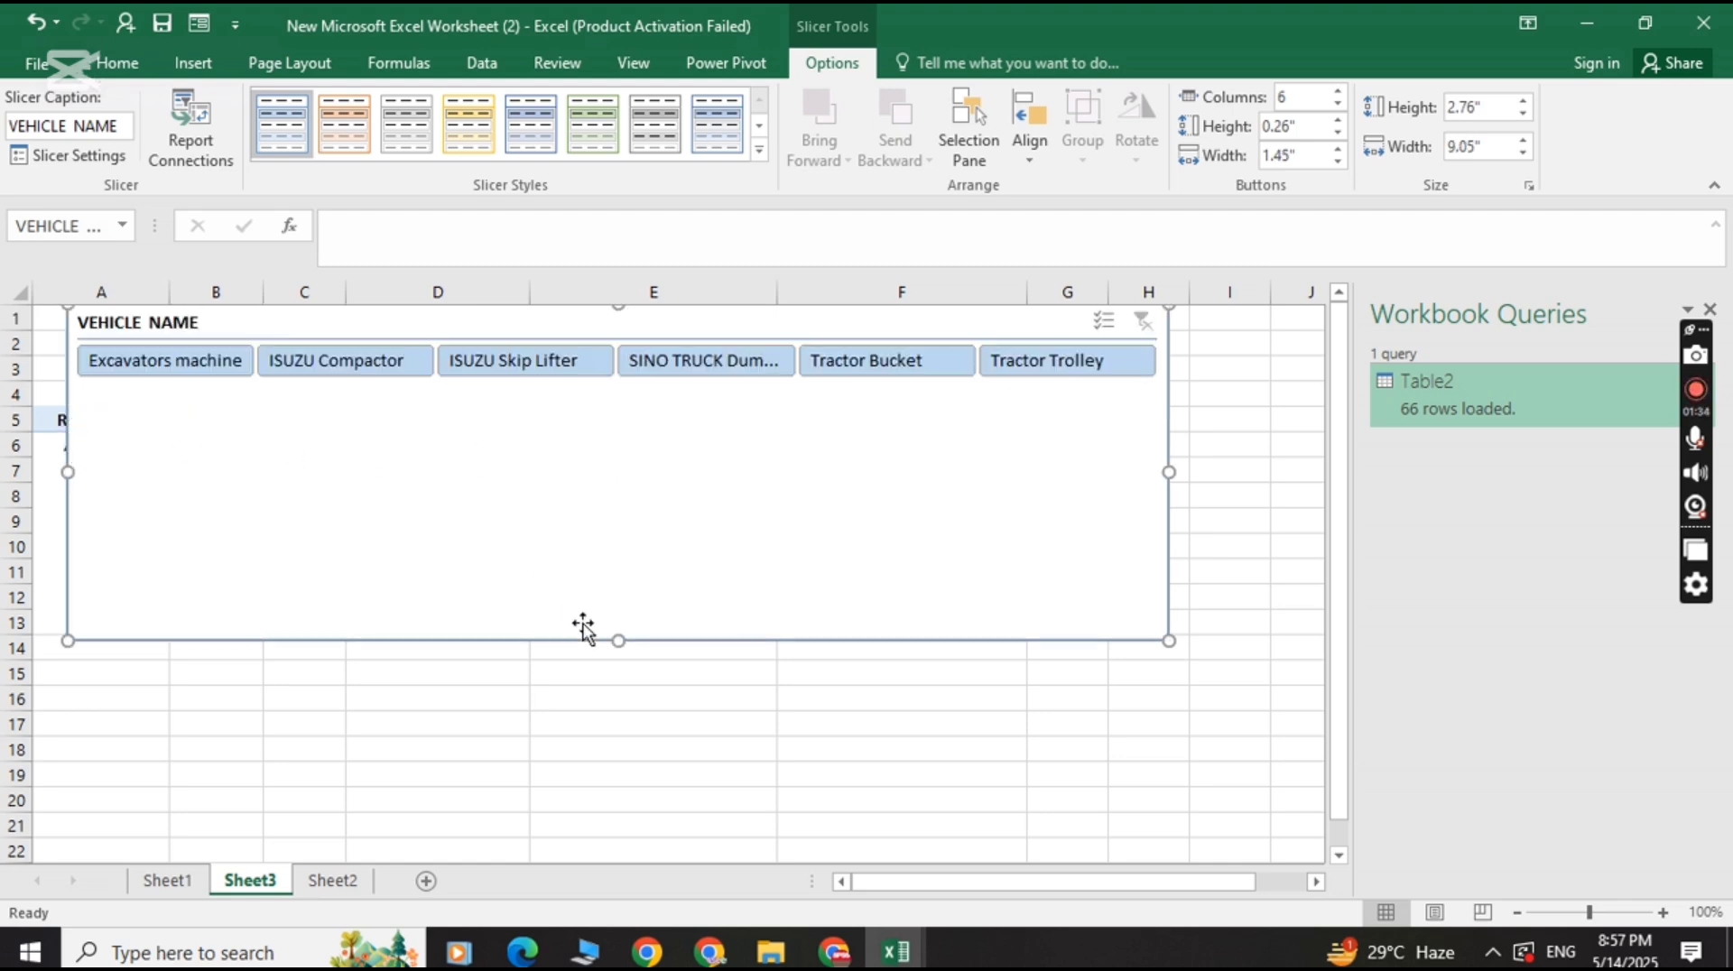
left_click_drag(615, 643, 556, 397)
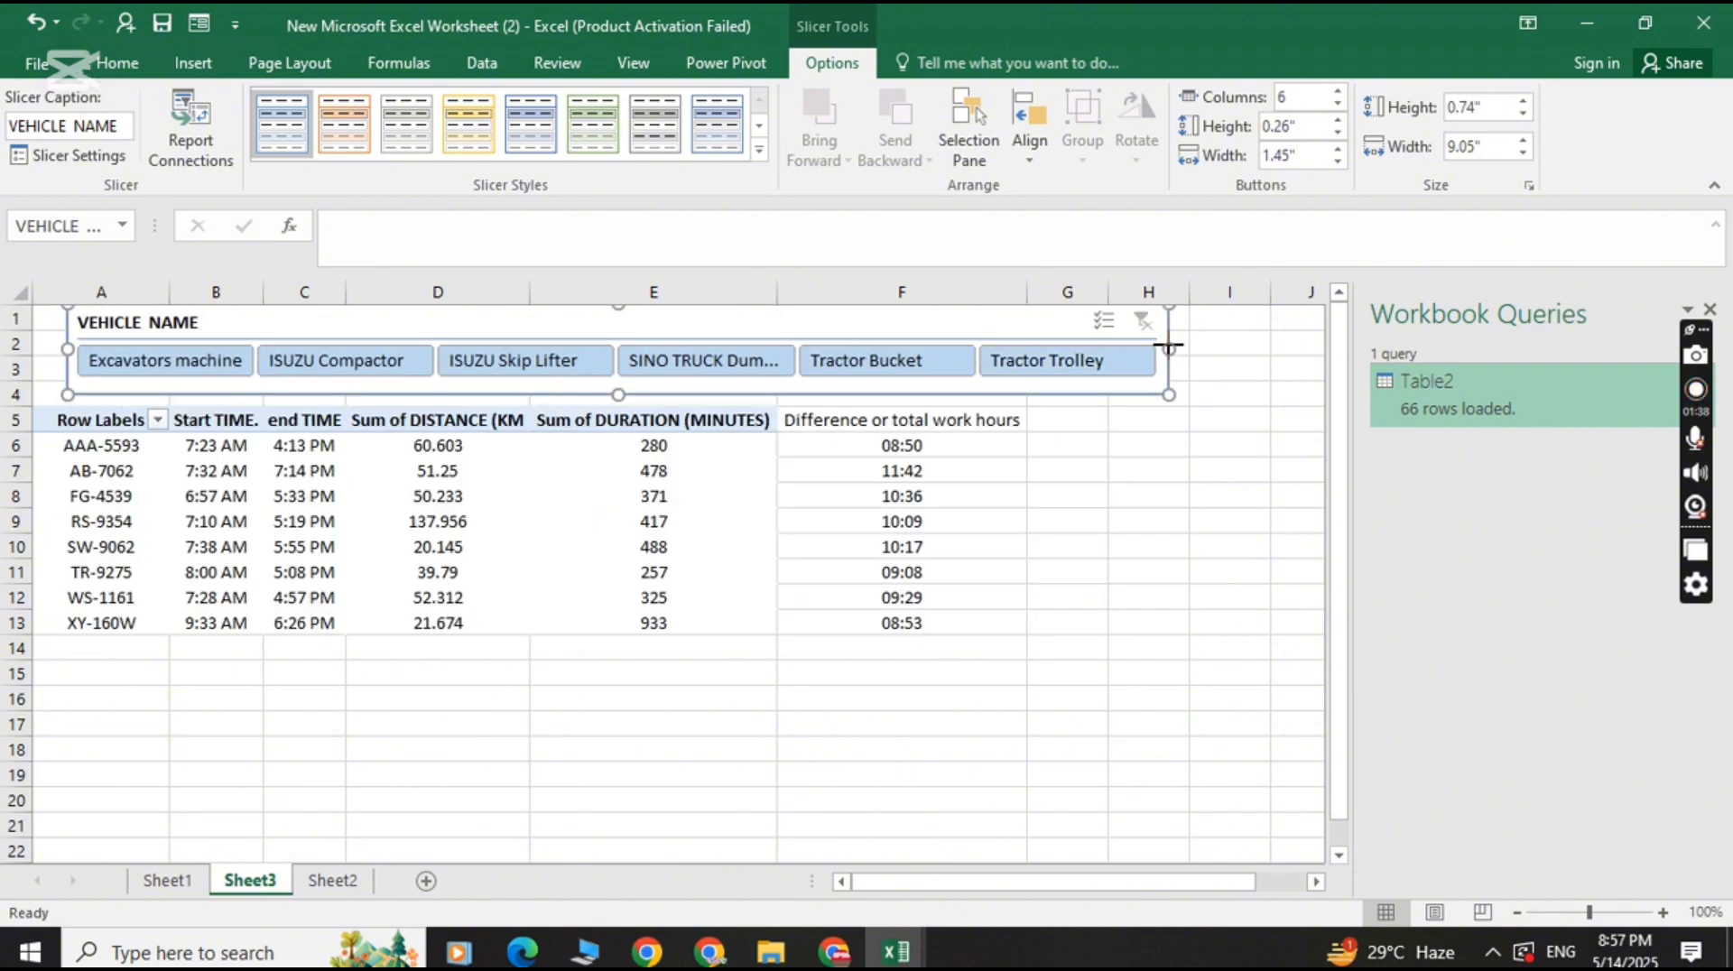
left_click_drag(1168, 348, 1278, 353)
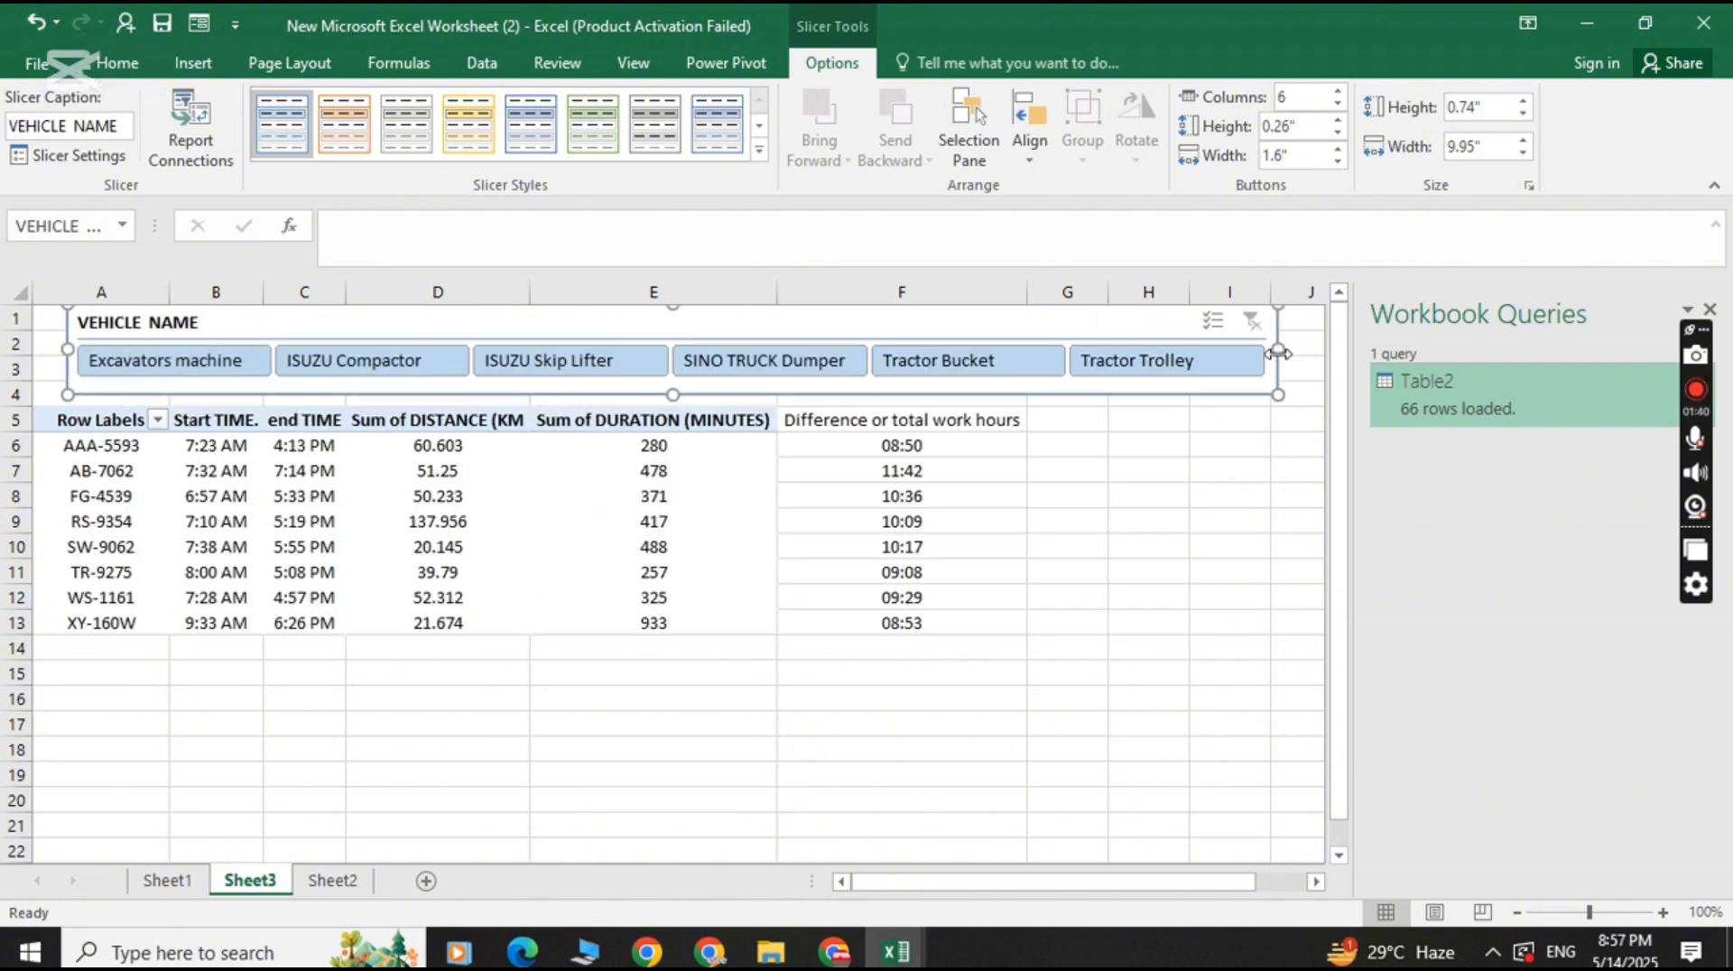
Filter the pivot table by each vehicle name in turn, from Excavators machine to Tractor Trolley, and clear the slicer filter.
left_click(200, 366)
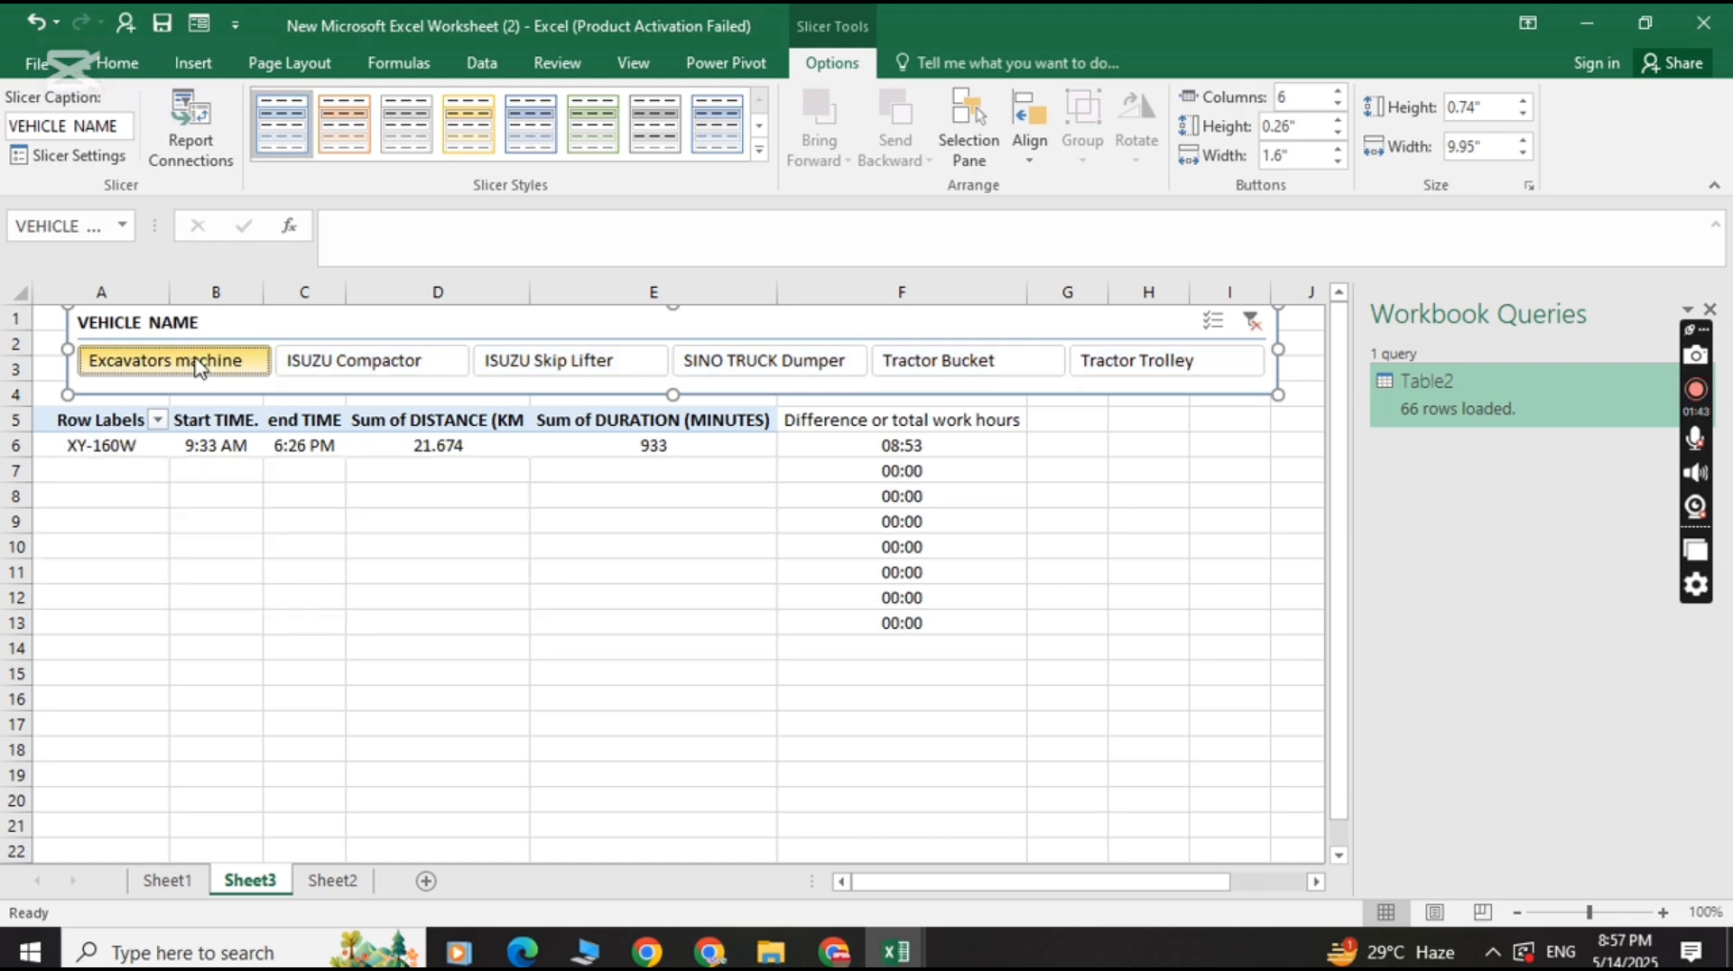
left_click(310, 360)
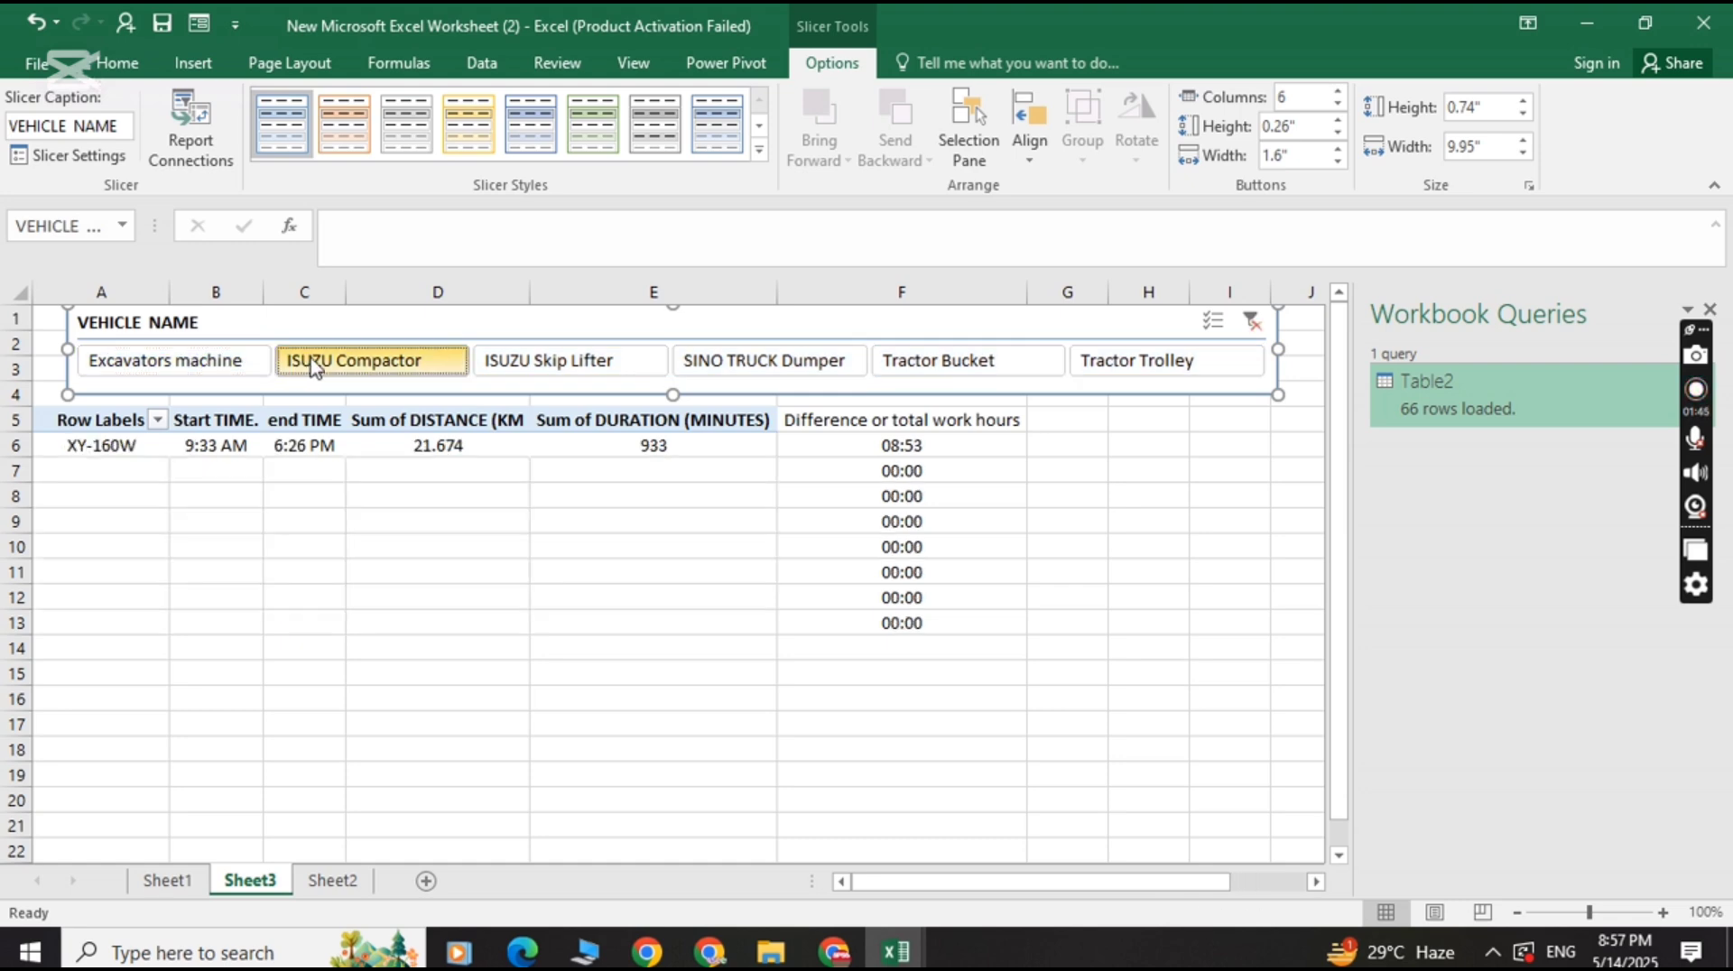
left_click(541, 360)
left_click(738, 360)
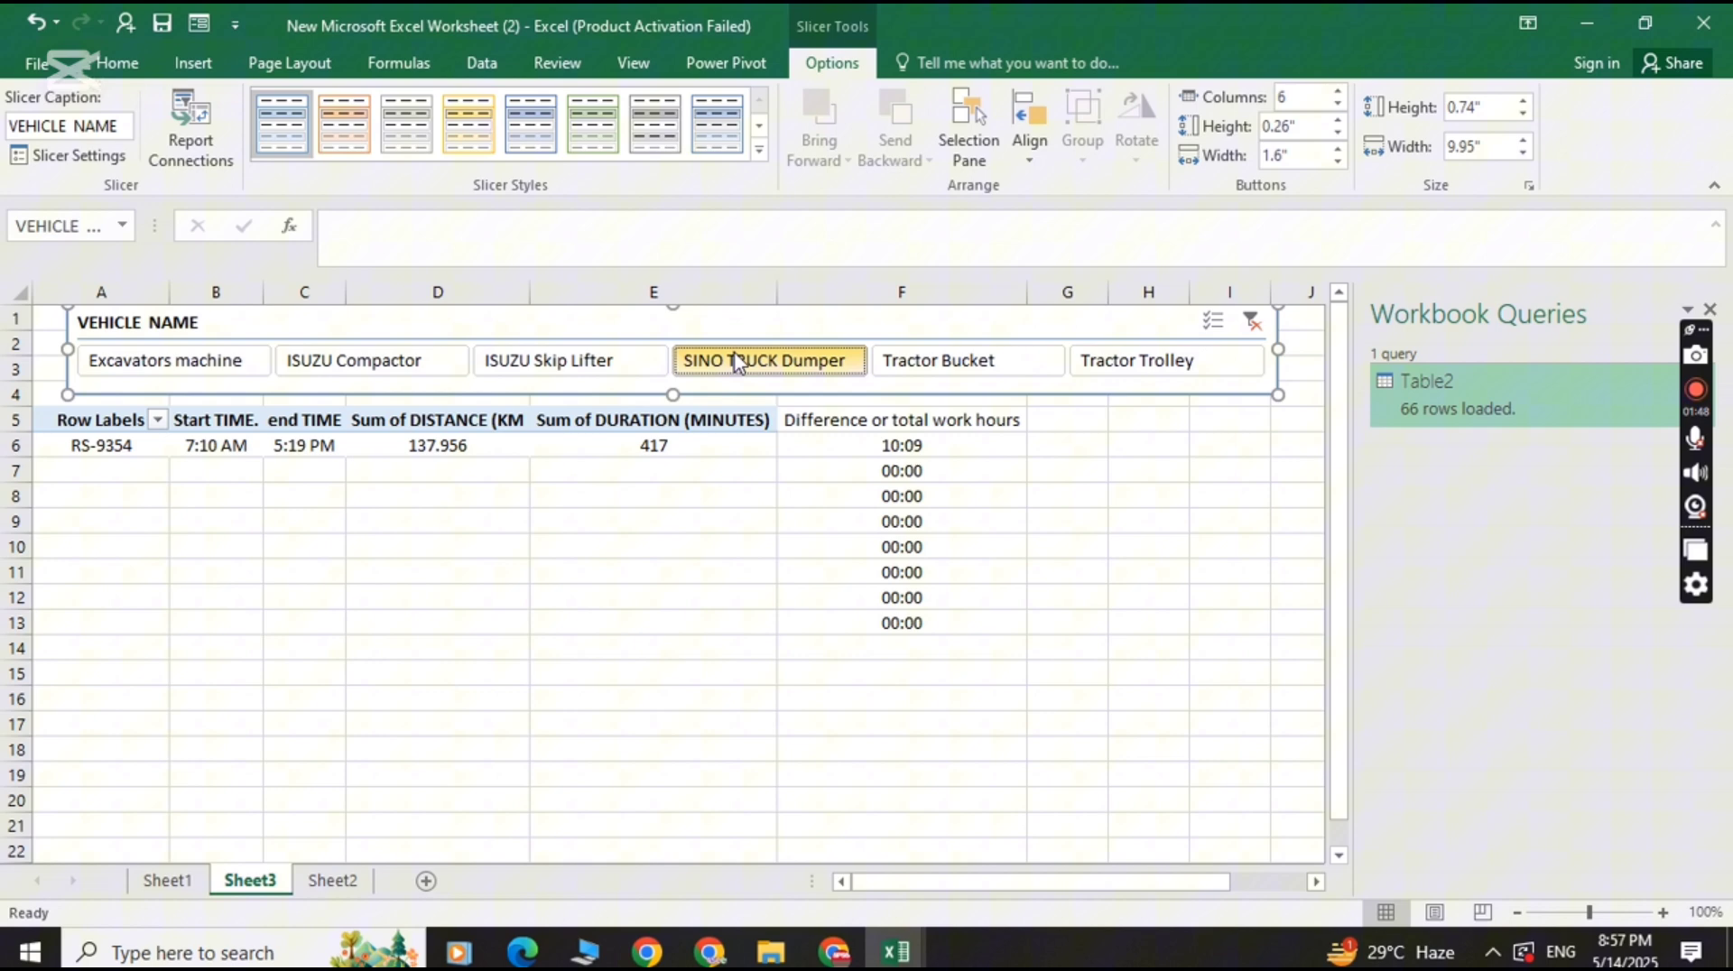
left_click(912, 360)
left_click(1101, 366)
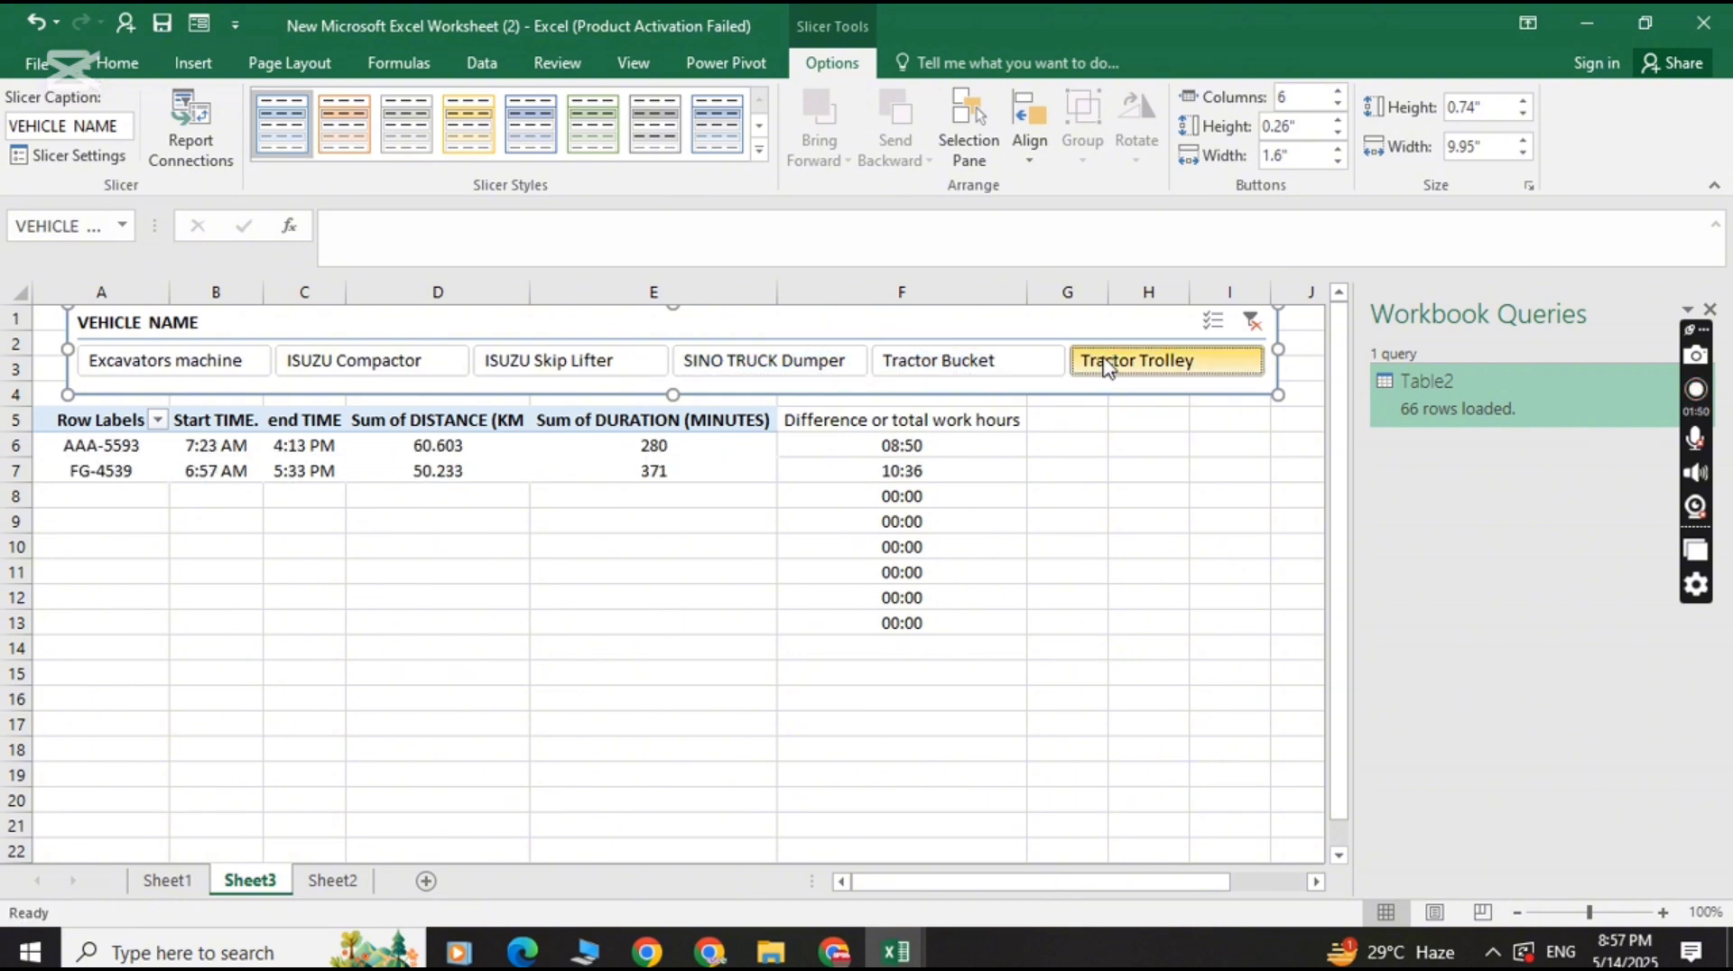
left_click(1252, 325)
left_click(784, 495)
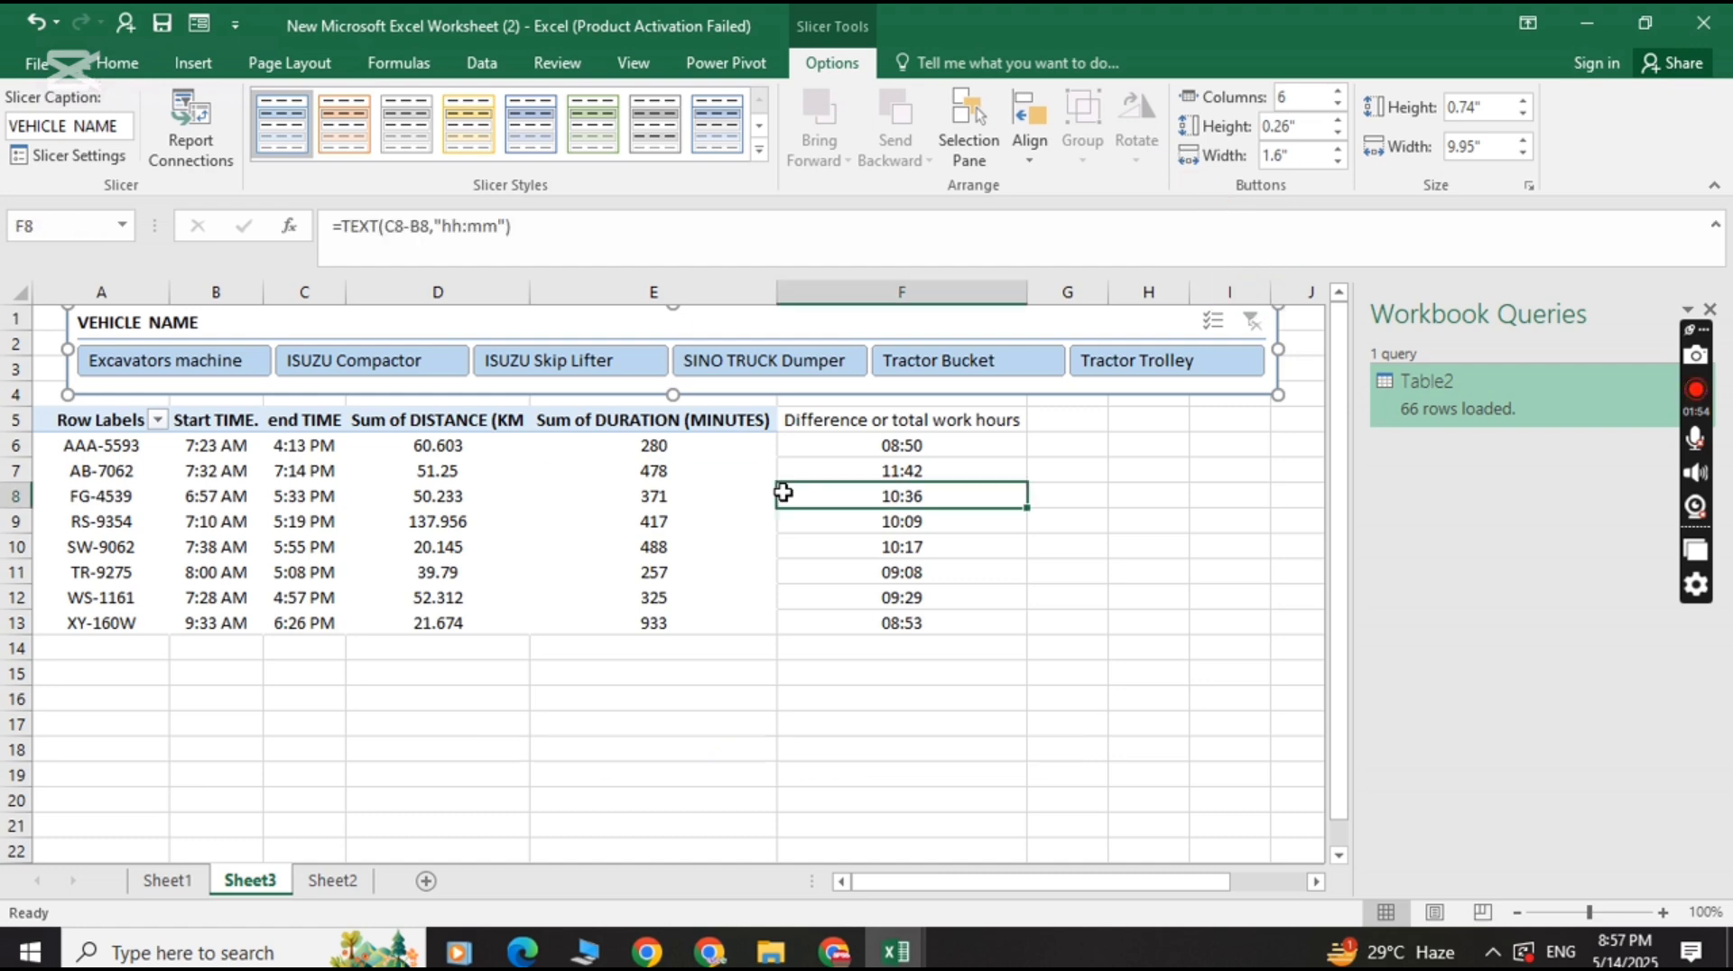
left_click(693, 492)
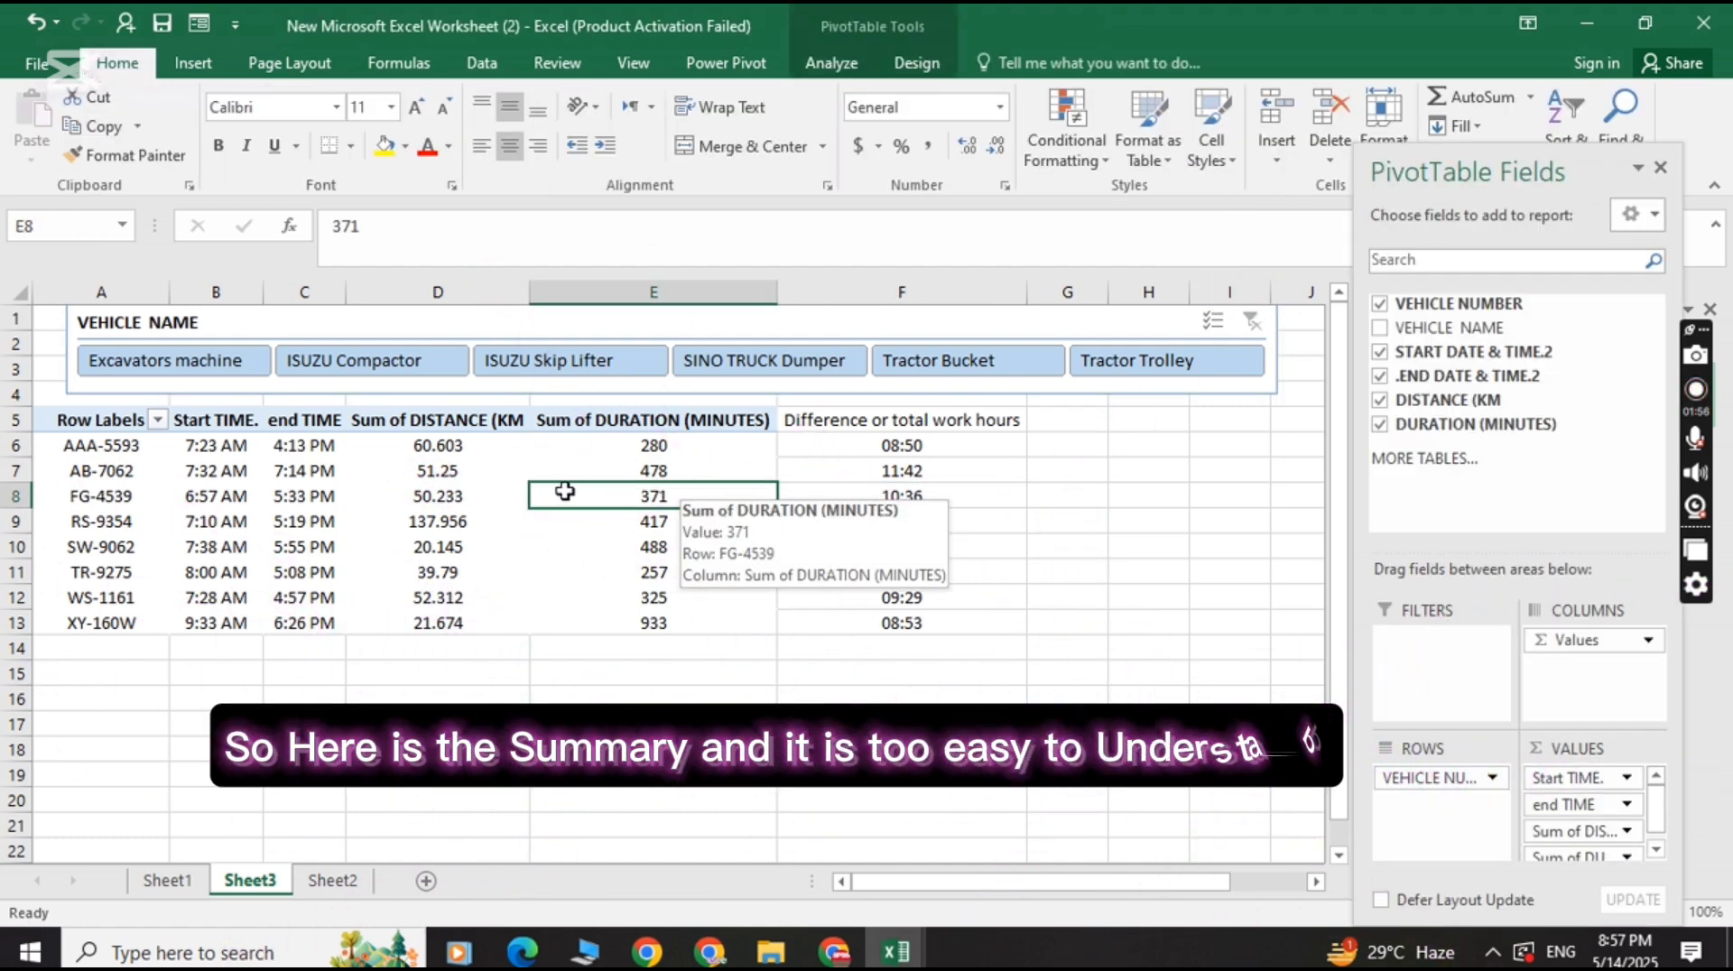
left_click(513, 490)
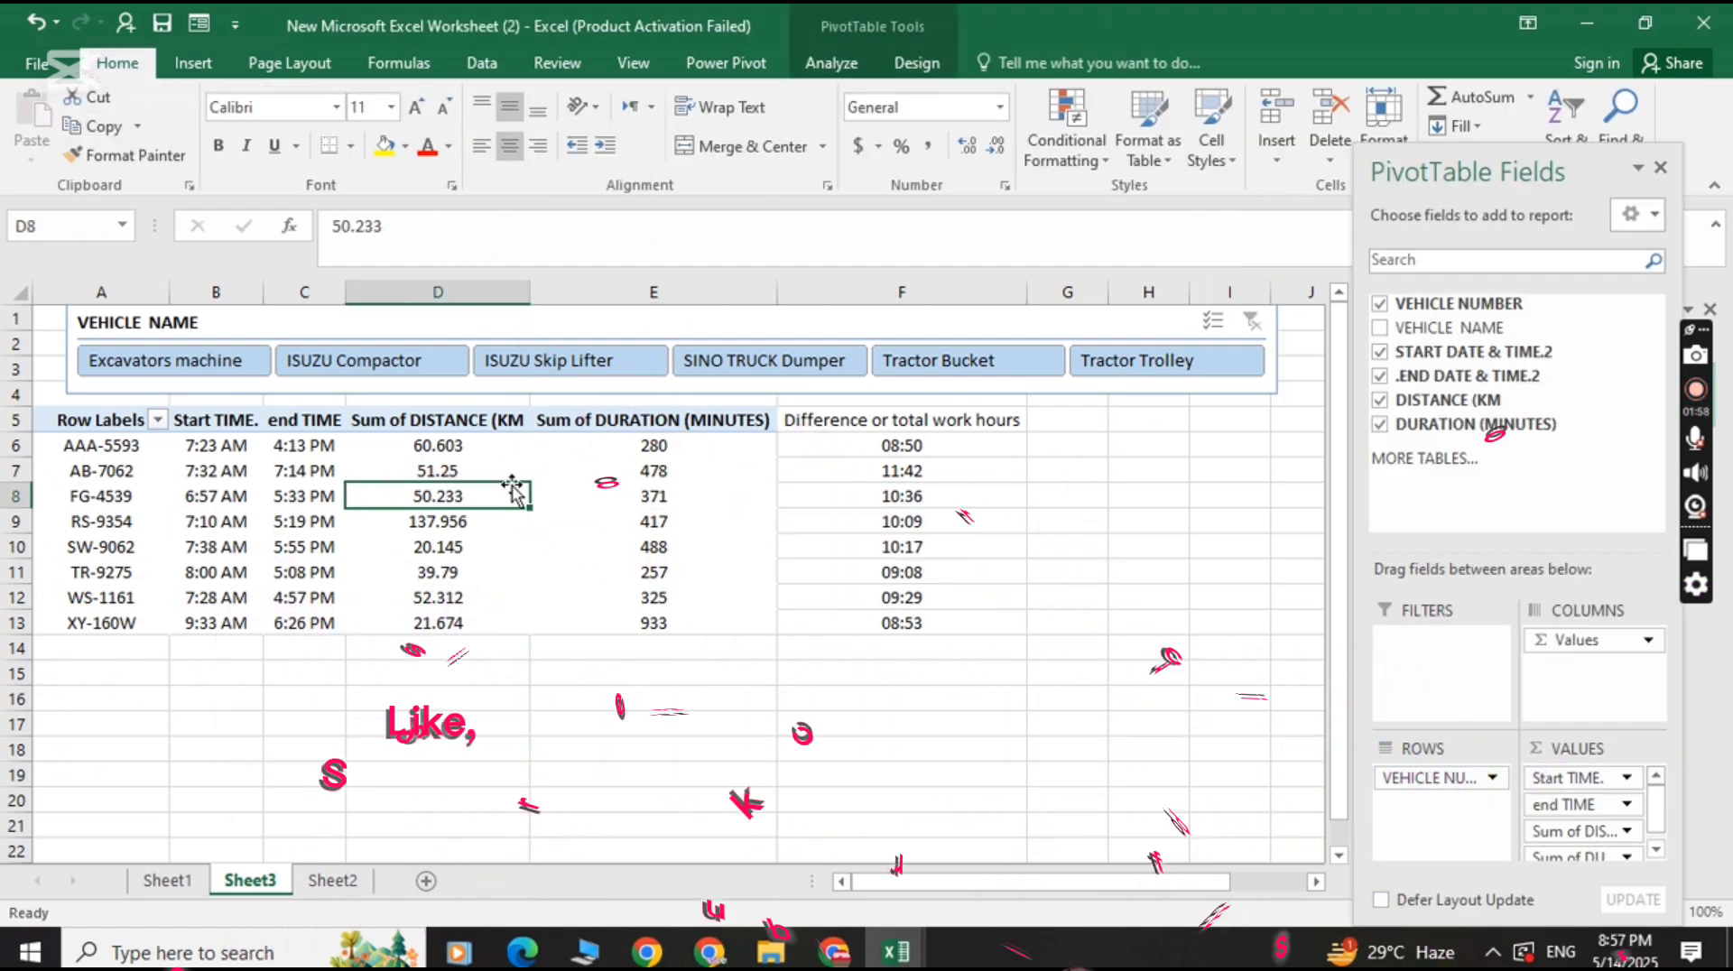